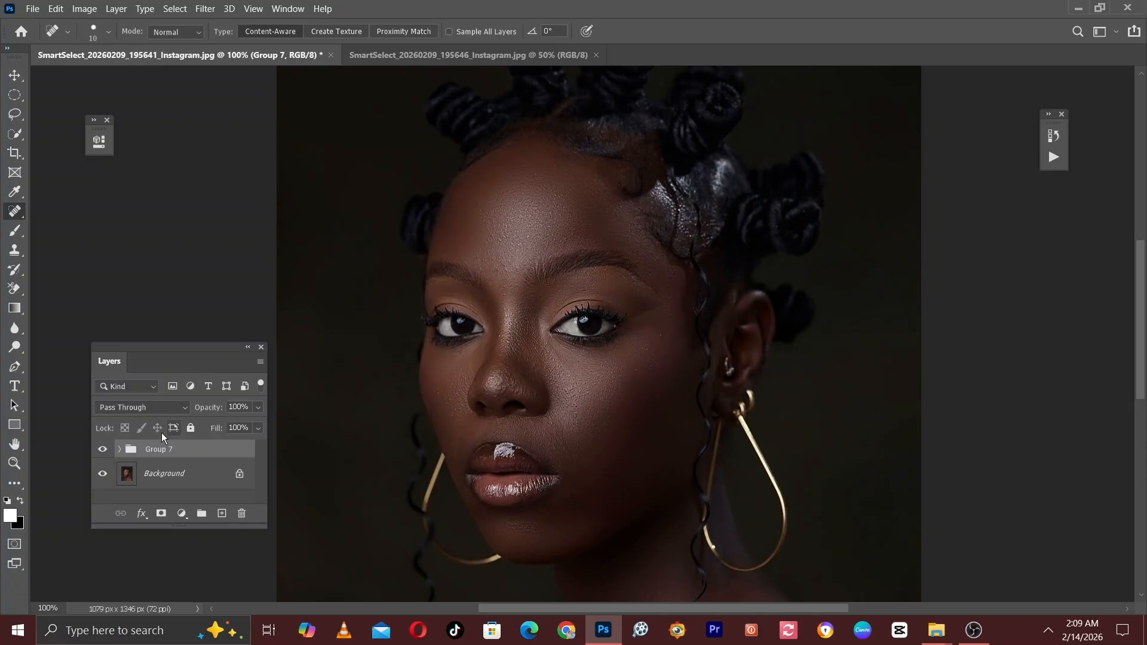
Compare the portrait with and without Group 7, and delete that layer group.
{"action": "left_click", "coordinate": [99, 453]}
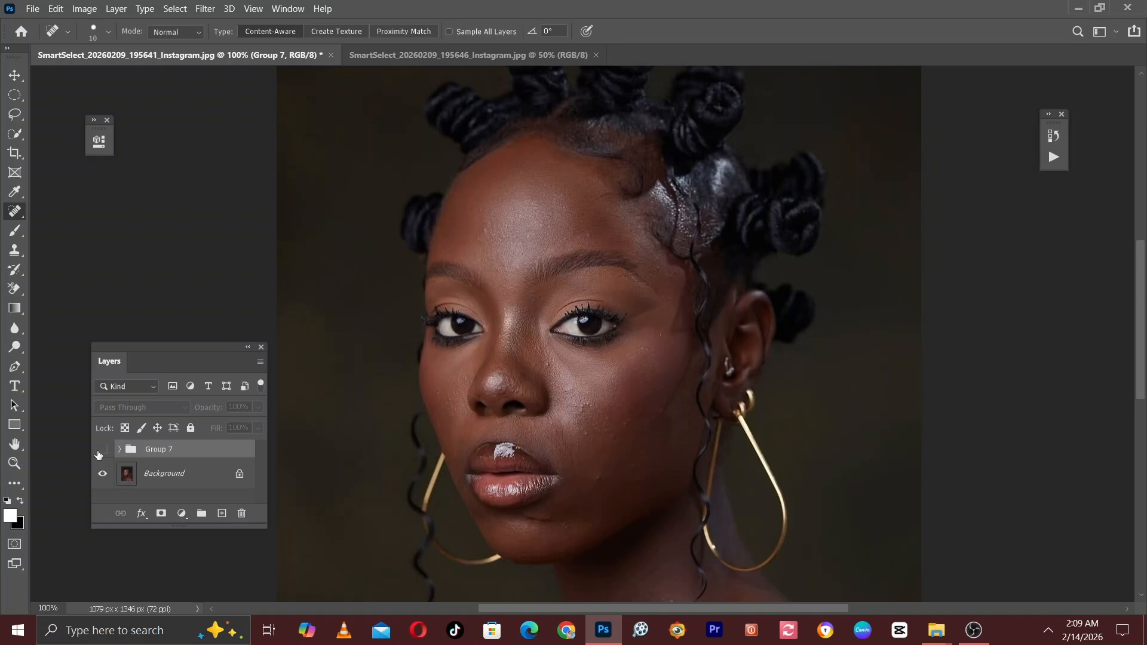
{"action": "left_click", "coordinate": [99, 453]}
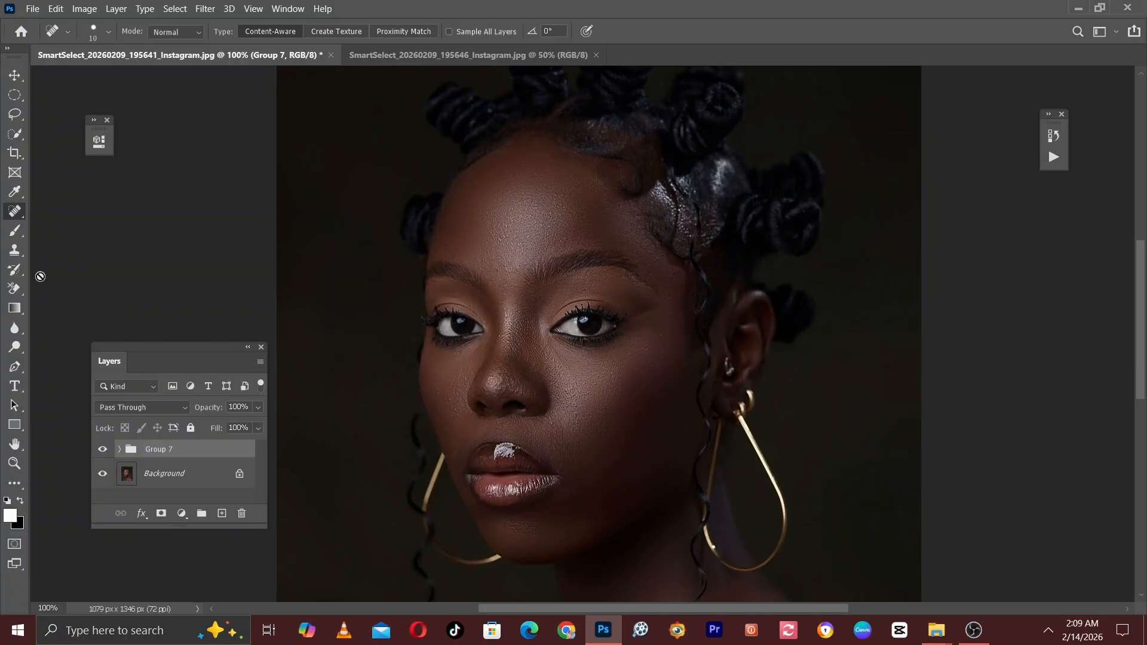
{"action": "right_click", "coordinate": [24, 211]}
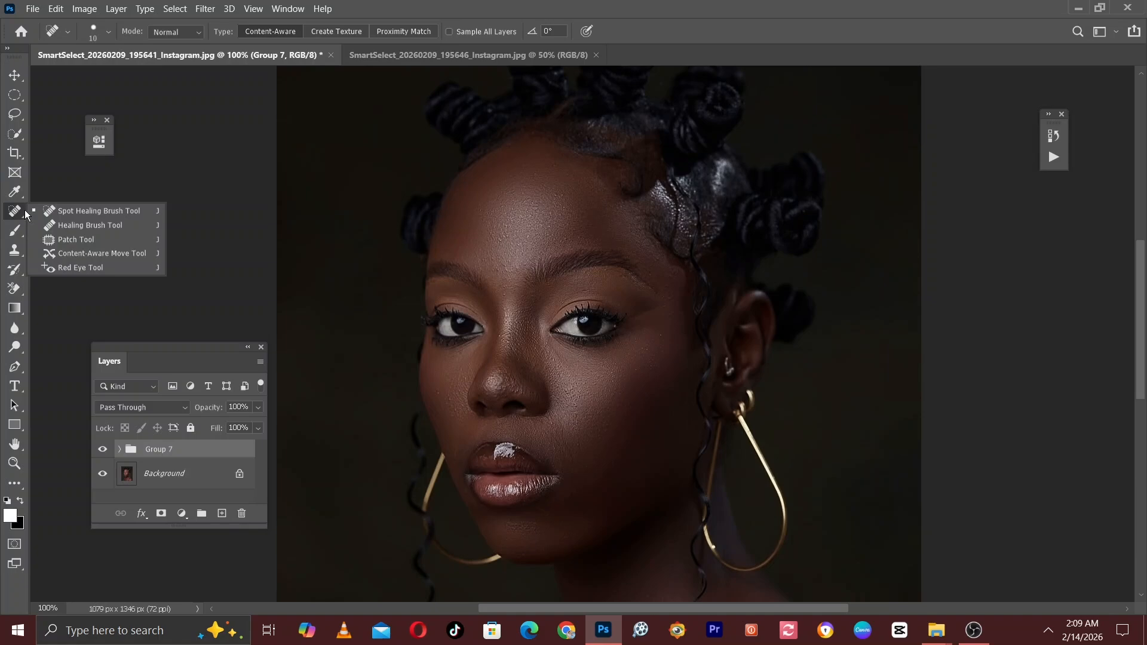
{"action": "left_click", "coordinate": [59, 211]}
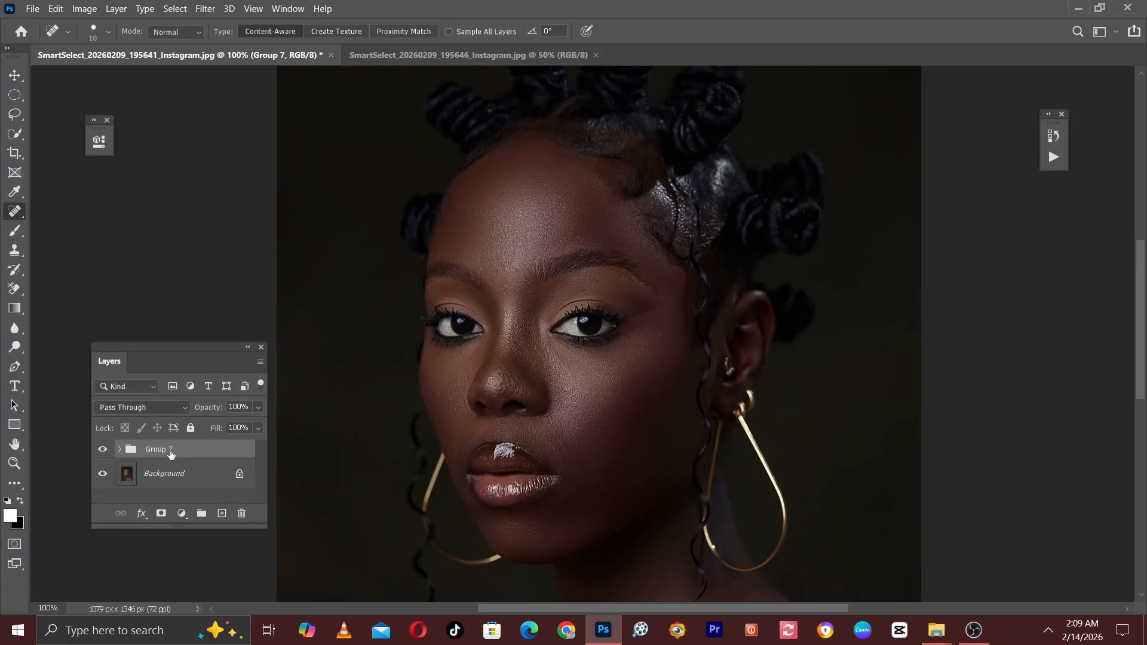
{"action": "left_click_drag", "start_coordinate": [171, 454], "coordinate": [242, 512]}
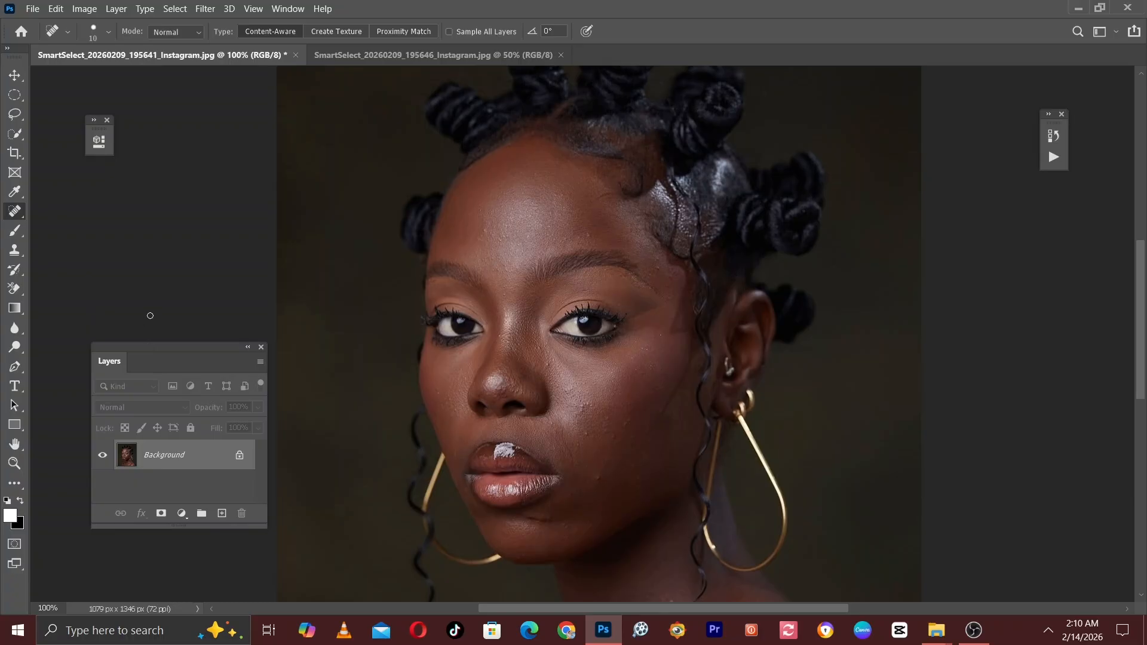
Choose the Spot Healing Brush at size 20 and duplicate the Background layer for retouching.
{"action": "scroll", "coordinate": [504, 438], "scroll_direction": "down", "scroll_amount": 3}
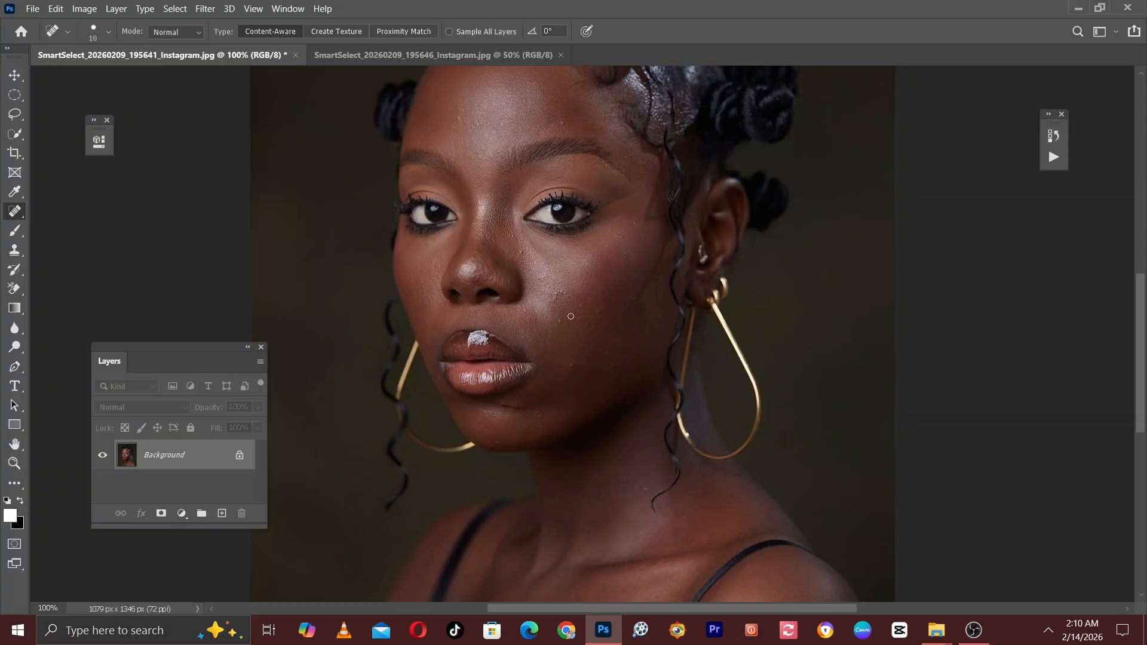
{"action": "key", "text": "ctrl+plus"}
{"action": "left_click_drag", "start_coordinate": [463, 334], "coordinate": [517, 335]}
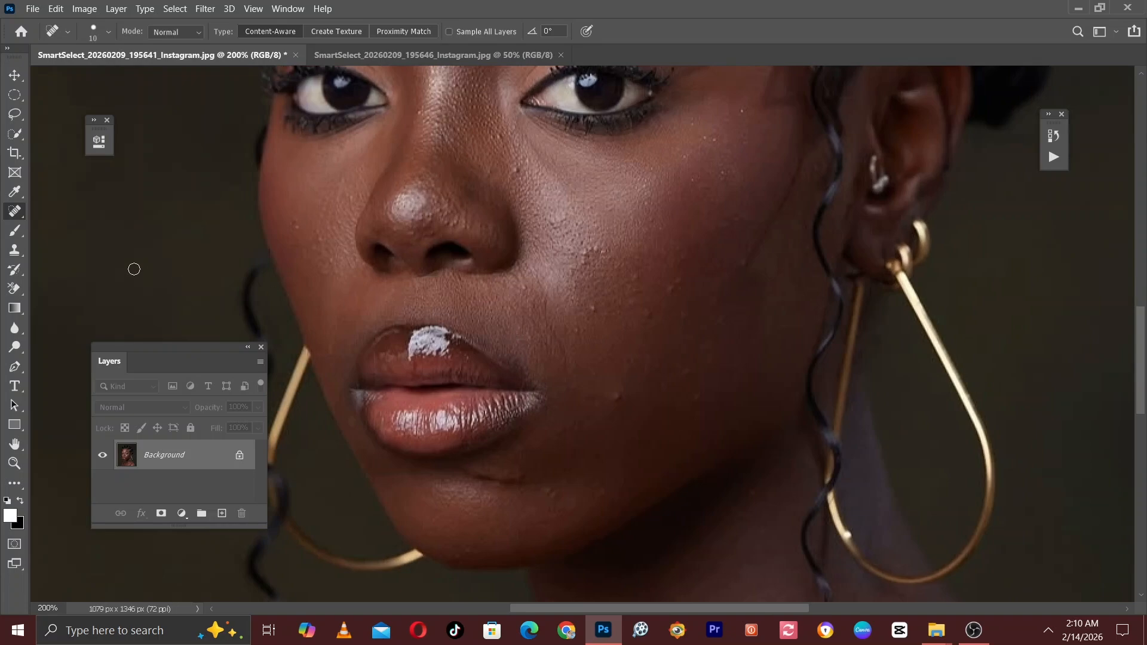
{"action": "right_click", "coordinate": [23, 217]}
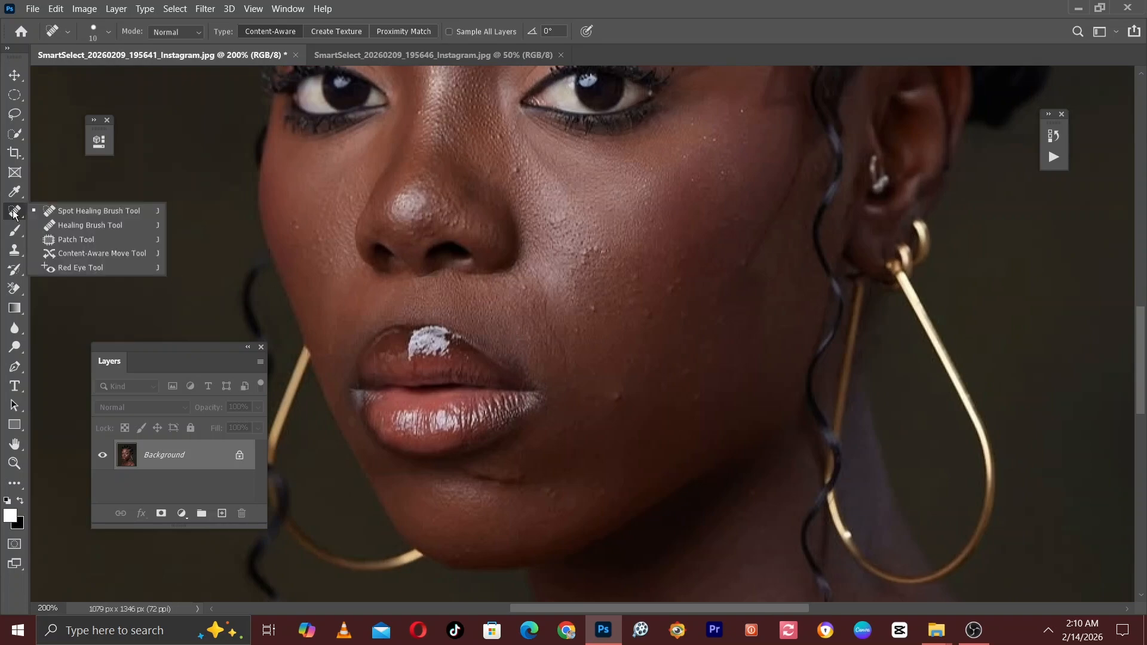
{"action": "left_click", "coordinate": [118, 212]}
{"action": "key", "text": "bracketright"}
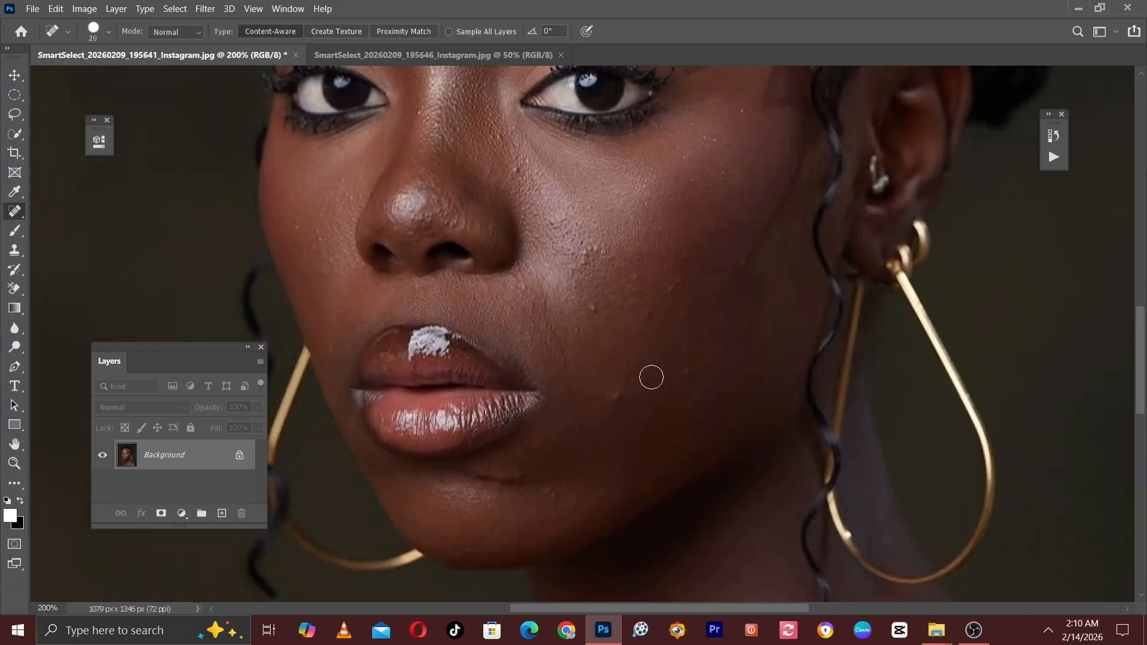
{"action": "key", "text": "space"}
{"action": "mouse_move", "coordinate": [624, 401]}
{"action": "left_mouse_down"}
{"action": "mouse_move", "coordinate": [573, 471]}
{"action": "mouse_move", "coordinate": [589, 438]}
{"action": "left_mouse_up"}
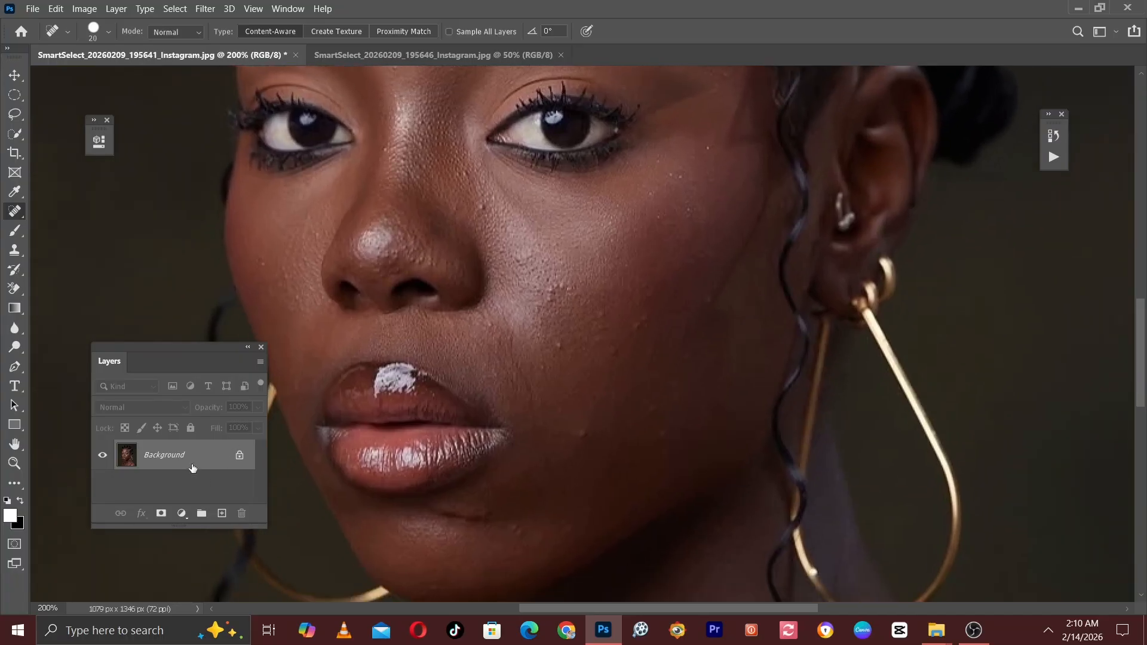
{"action": "left_click_drag", "start_coordinate": [193, 468], "coordinate": [222, 514]}
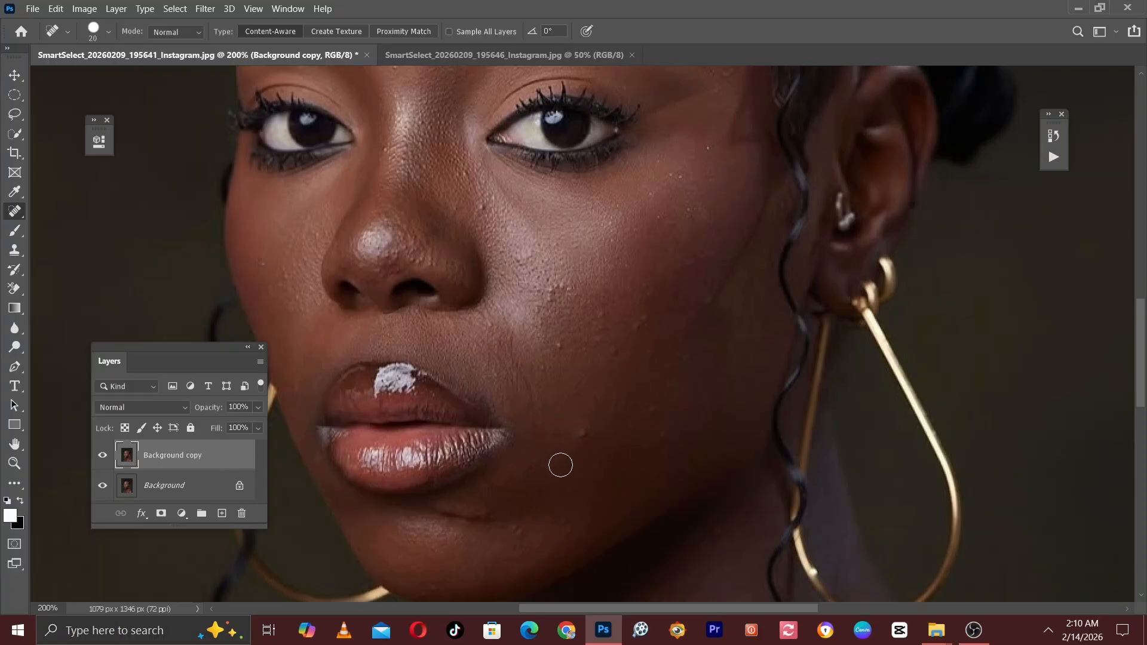
Heal the crease on the chin below the lower lip using a brush size of 15.
{"action": "scroll", "coordinate": [574, 460], "scroll_direction": "up", "scroll_amount": 1}
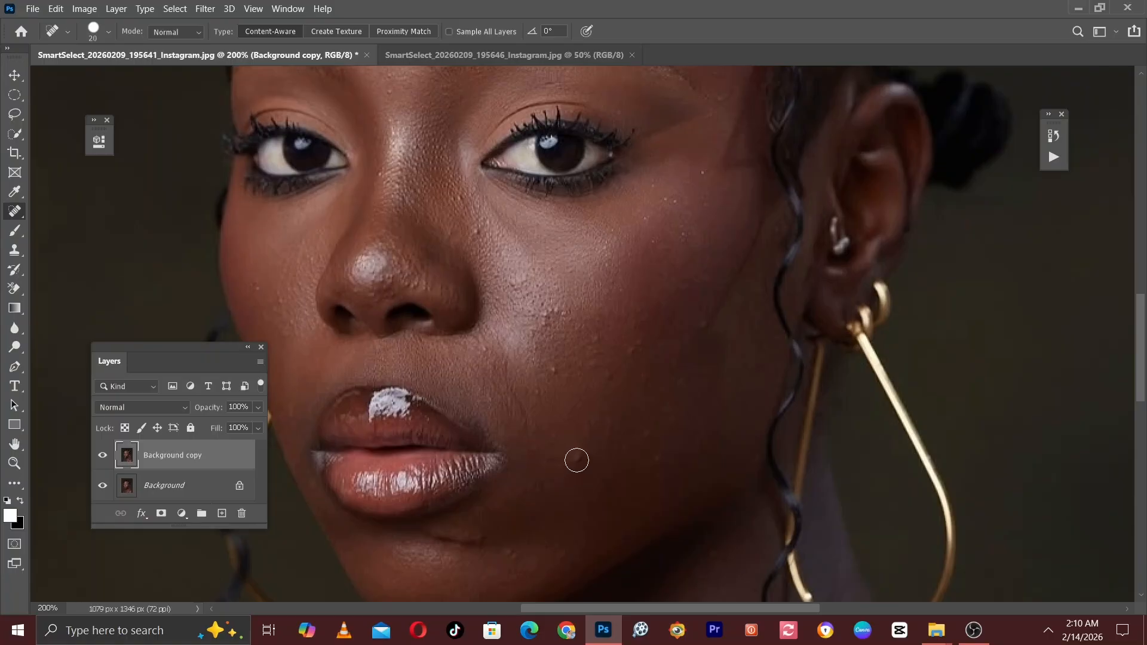
{"action": "scroll", "coordinate": [565, 457], "scroll_direction": "down", "scroll_amount": 3}
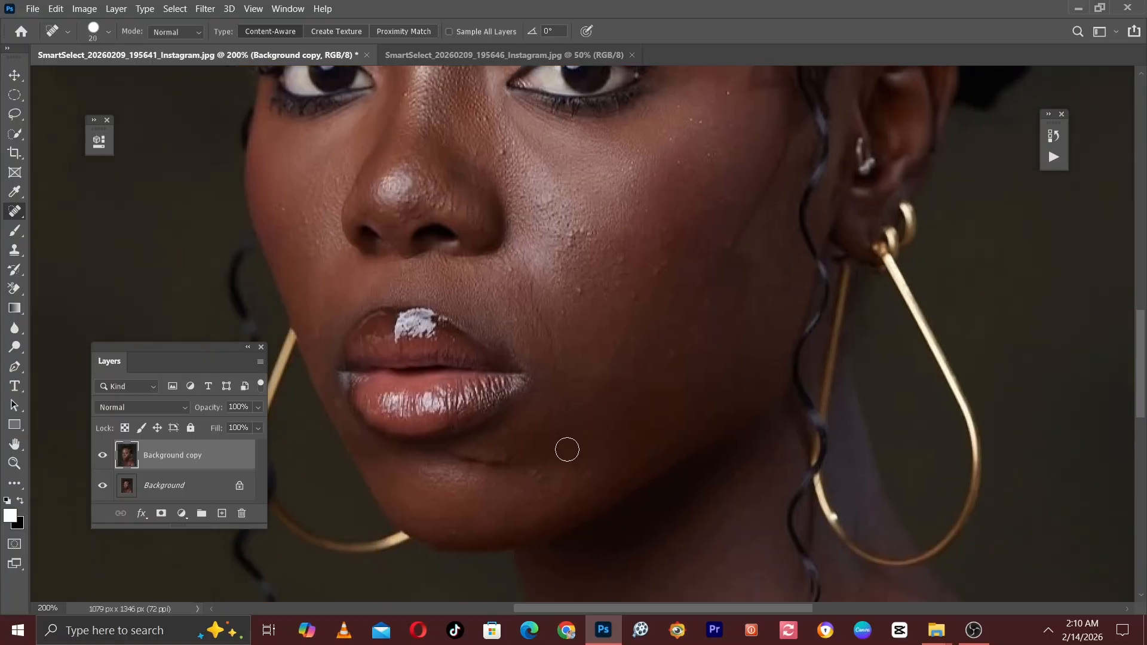
{"action": "key", "text": "bracketleft"}
{"action": "left_click_drag", "start_coordinate": [447, 456], "coordinate": [510, 464]}
Heal the raised bumps on the front of the cheek beside the nose and mouth.
{"action": "scroll", "coordinate": [563, 394], "scroll_direction": "up", "scroll_amount": 3}
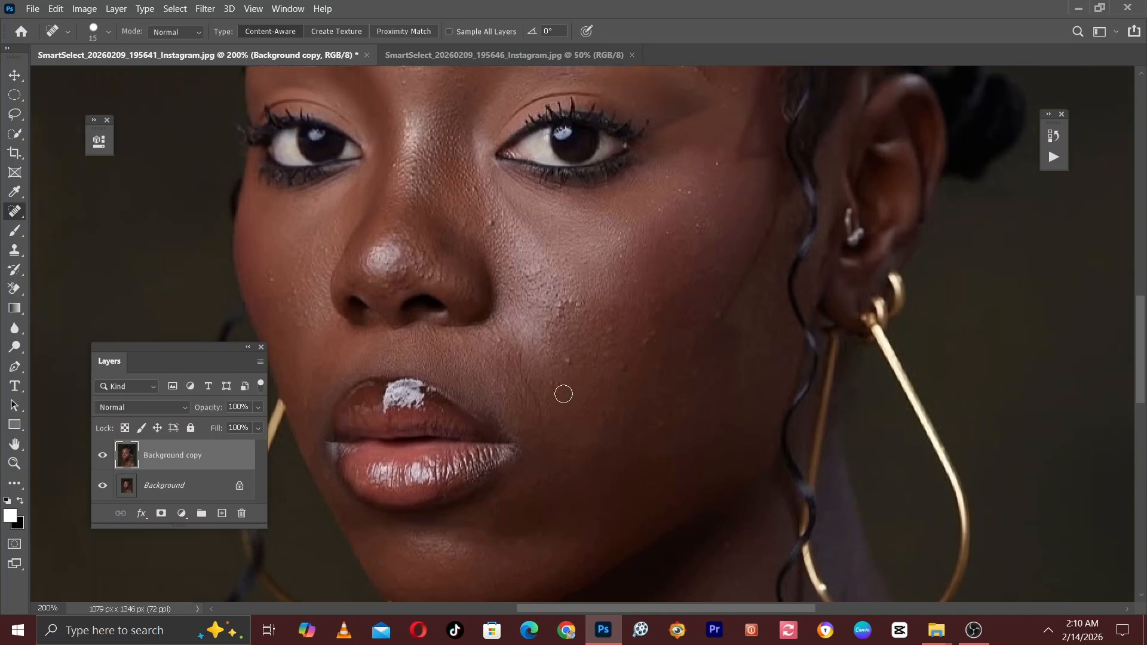
{"action": "left_click_drag", "start_coordinate": [566, 360], "coordinate": [617, 372]}
{"action": "left_click_drag", "start_coordinate": [609, 328], "coordinate": [646, 337]}
{"action": "scroll", "coordinate": [649, 338], "scroll_direction": "up", "scroll_amount": 1}
{"action": "left_click", "coordinate": [564, 327]}
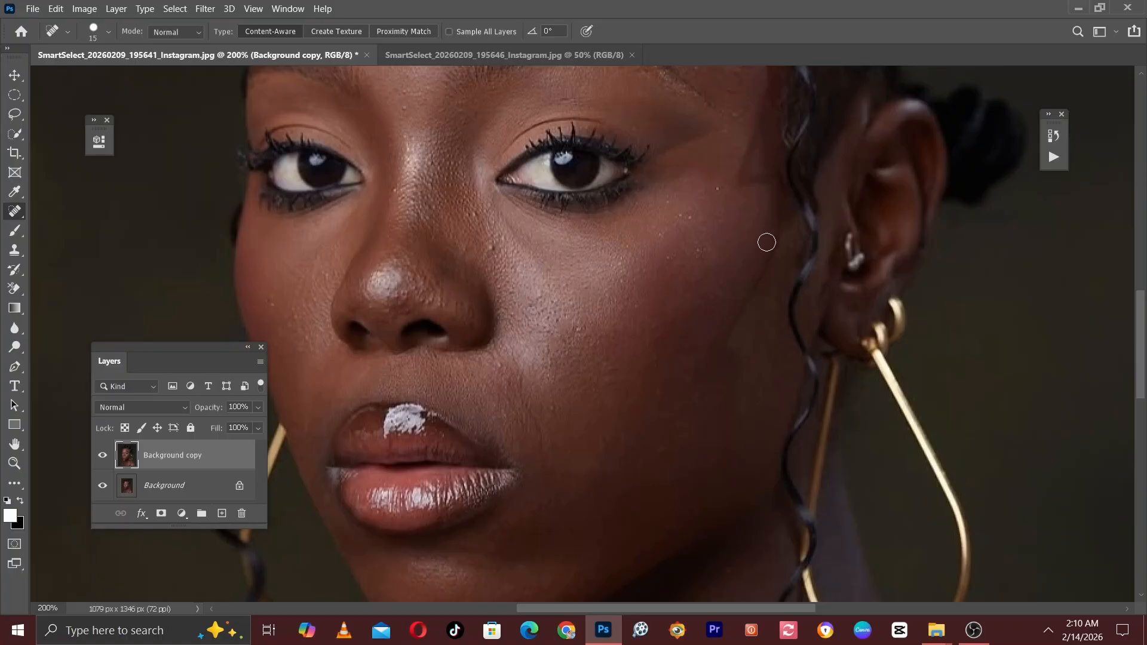
Heal the faint line running down the outer cheek near the ear and the light specks below the eye's outer corner.
{"action": "mouse_move", "coordinate": [781, 215]}
{"action": "left_mouse_down"}
{"action": "mouse_move", "coordinate": [756, 302]}
{"action": "mouse_move", "coordinate": [726, 333]}
{"action": "mouse_move", "coordinate": [700, 395]}
{"action": "mouse_move", "coordinate": [715, 379]}
{"action": "mouse_move", "coordinate": [726, 419]}
{"action": "left_mouse_up"}
{"action": "scroll", "coordinate": [704, 387], "scroll_direction": "up", "scroll_amount": 2}
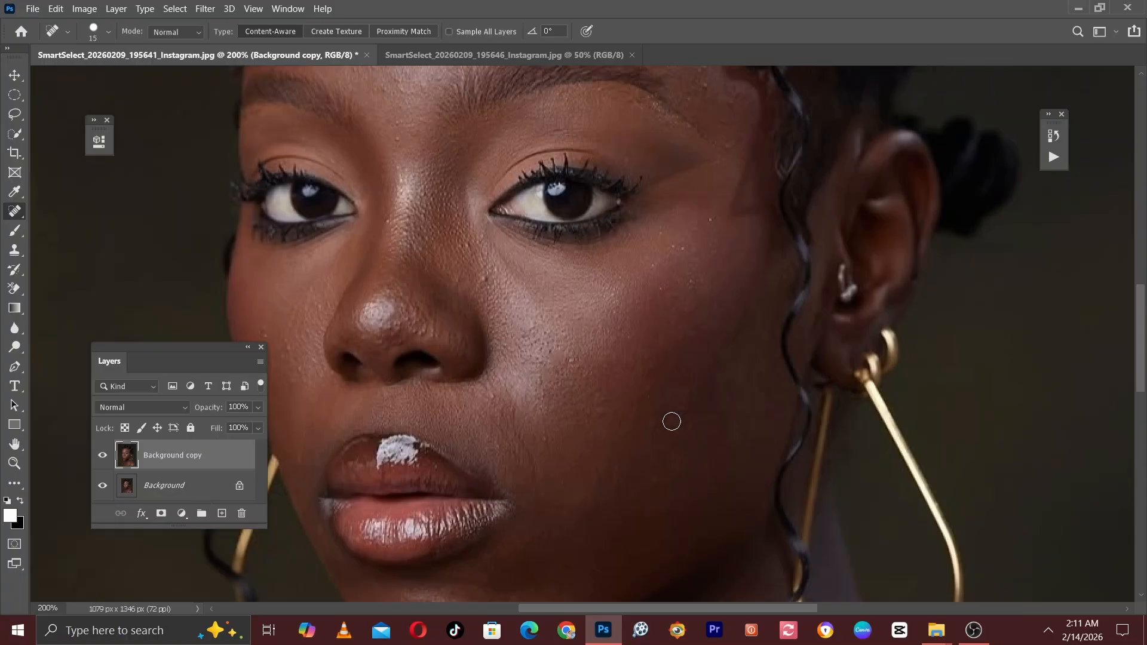
{"action": "mouse_move", "coordinate": [666, 247]}
{"action": "left_mouse_down"}
{"action": "mouse_move", "coordinate": [639, 304]}
{"action": "mouse_move", "coordinate": [656, 306]}
{"action": "mouse_move", "coordinate": [629, 327]}
{"action": "left_mouse_up"}
{"action": "key", "text": "bracketleft"}
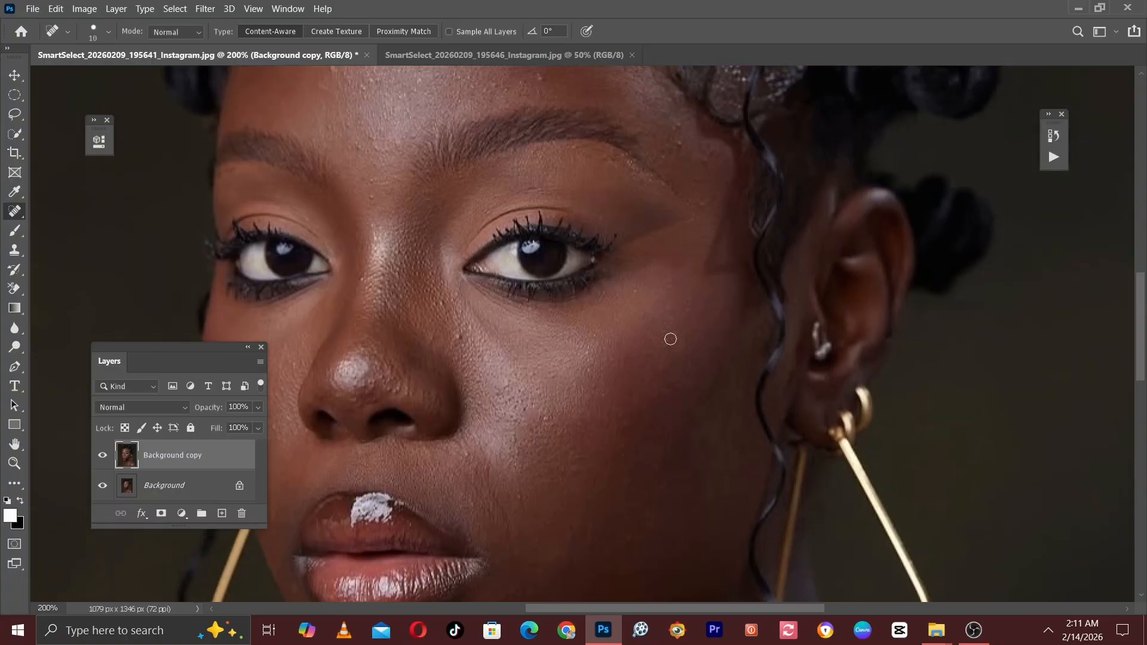
Heal the hard edge at the temple beside the eye and the blemishes on the outer cheek with a size 20 brush.
{"action": "key", "text": "bracketright"}
{"action": "key", "text": "bracketright"}
{"action": "left_click_drag", "start_coordinate": [725, 203], "coordinate": [711, 266]}
{"action": "left_click", "coordinate": [719, 259]}
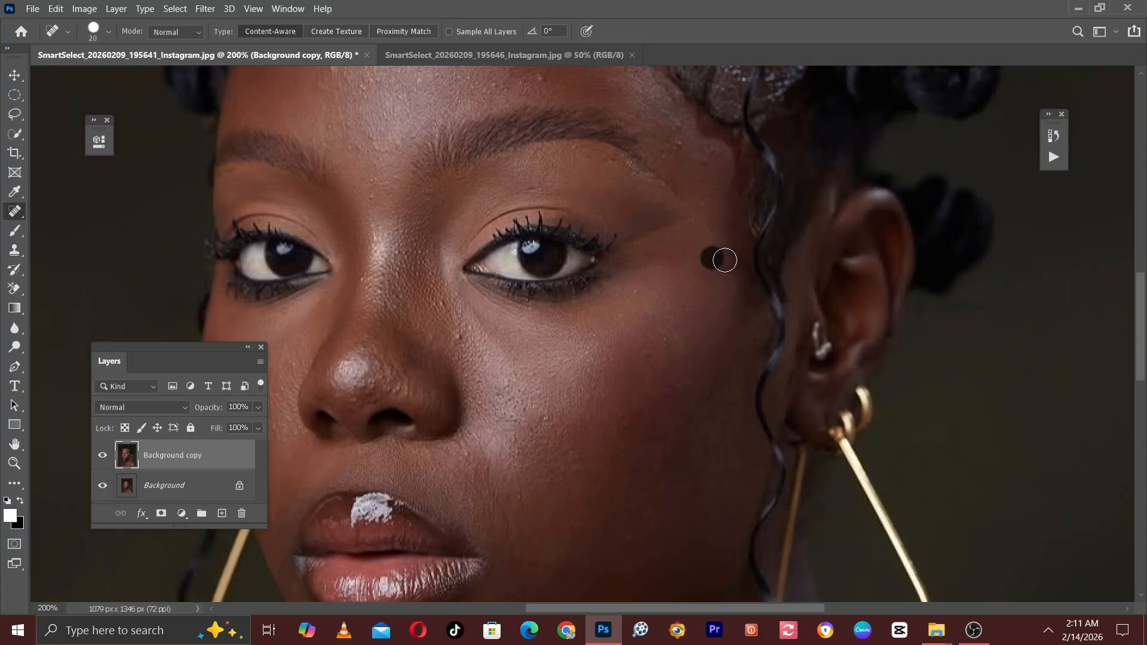
{"action": "left_click", "coordinate": [709, 223]}
{"action": "left_click_drag", "start_coordinate": [722, 374], "coordinate": [694, 484]}
{"action": "left_click_drag", "start_coordinate": [685, 436], "coordinate": [651, 469]}
Heal the spot beside the nose and one on the opposite cheek using a brush size of 15.
{"action": "left_click_drag", "start_coordinate": [578, 399], "coordinate": [751, 461]}
{"action": "key", "text": "bracketleft"}
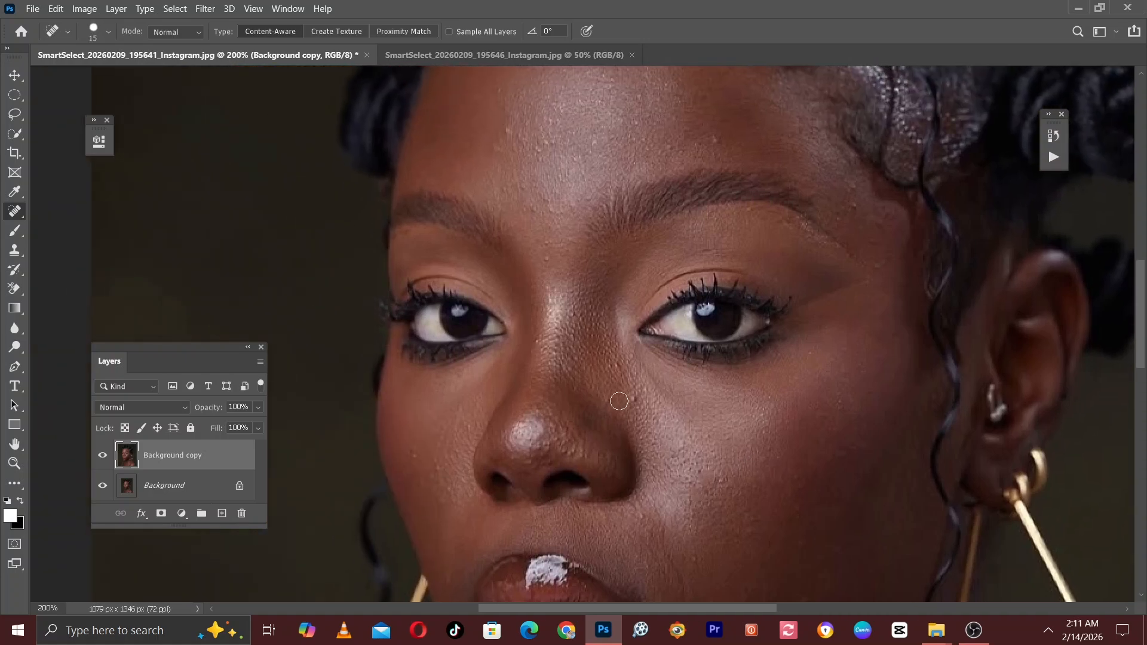
{"action": "left_click", "coordinate": [627, 392]}
{"action": "left_click", "coordinate": [412, 453]}
Heal the small blemishes on the forehead above both eyebrows.
{"action": "scroll", "coordinate": [489, 312], "scroll_direction": "up", "scroll_amount": 3}
{"action": "mouse_move", "coordinate": [468, 299]}
{"action": "left_mouse_down"}
{"action": "mouse_move", "coordinate": [484, 202]}
{"action": "mouse_move", "coordinate": [483, 301]}
{"action": "left_mouse_up"}
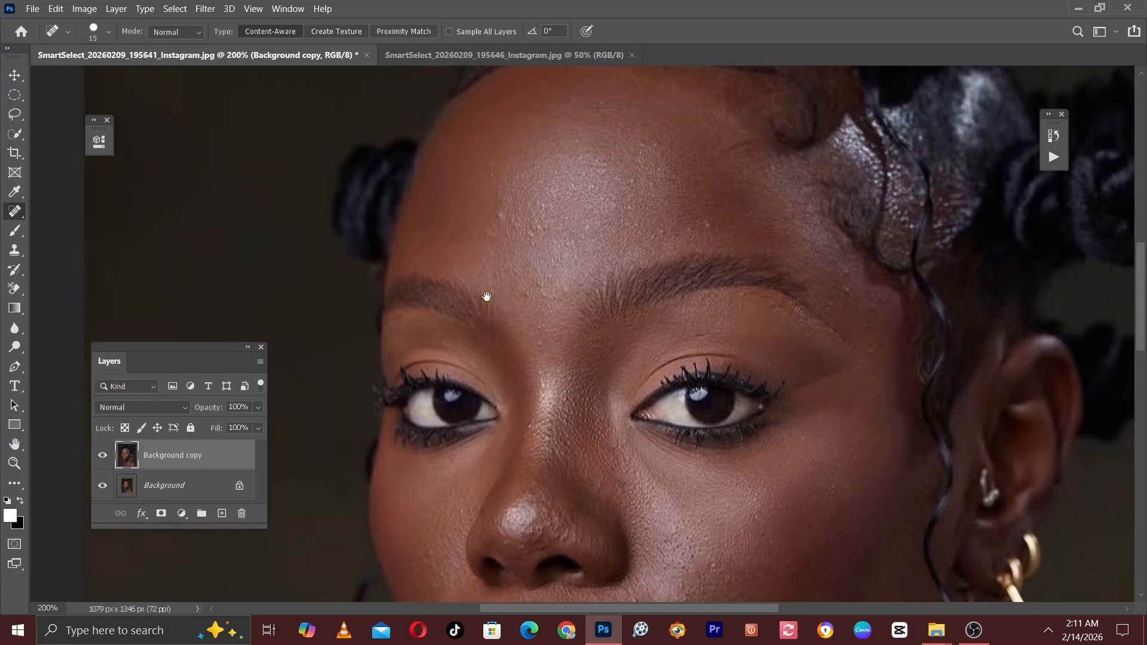
{"action": "left_click", "coordinate": [504, 214]}
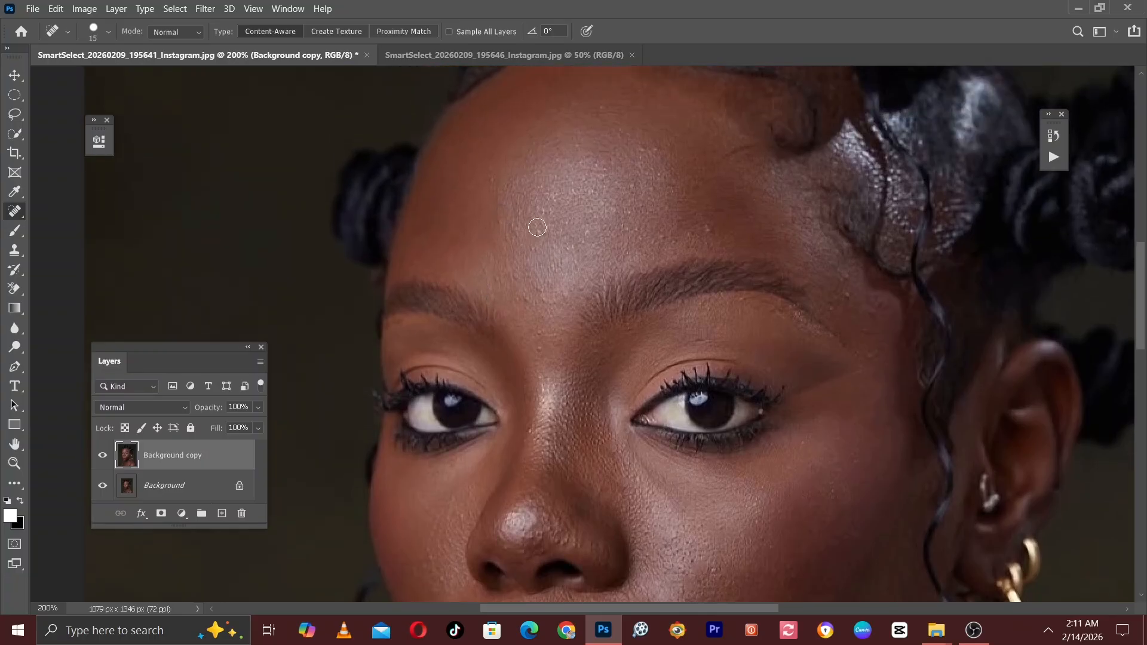
{"action": "left_click", "coordinate": [698, 233]}
{"action": "left_click", "coordinate": [666, 239]}
Heal the spots at the temple beyond the eyebrow and the fine stray hair on the forehead near the hairline.
{"action": "left_click", "coordinate": [848, 299]}
{"action": "left_click_drag", "start_coordinate": [864, 338], "coordinate": [861, 331]}
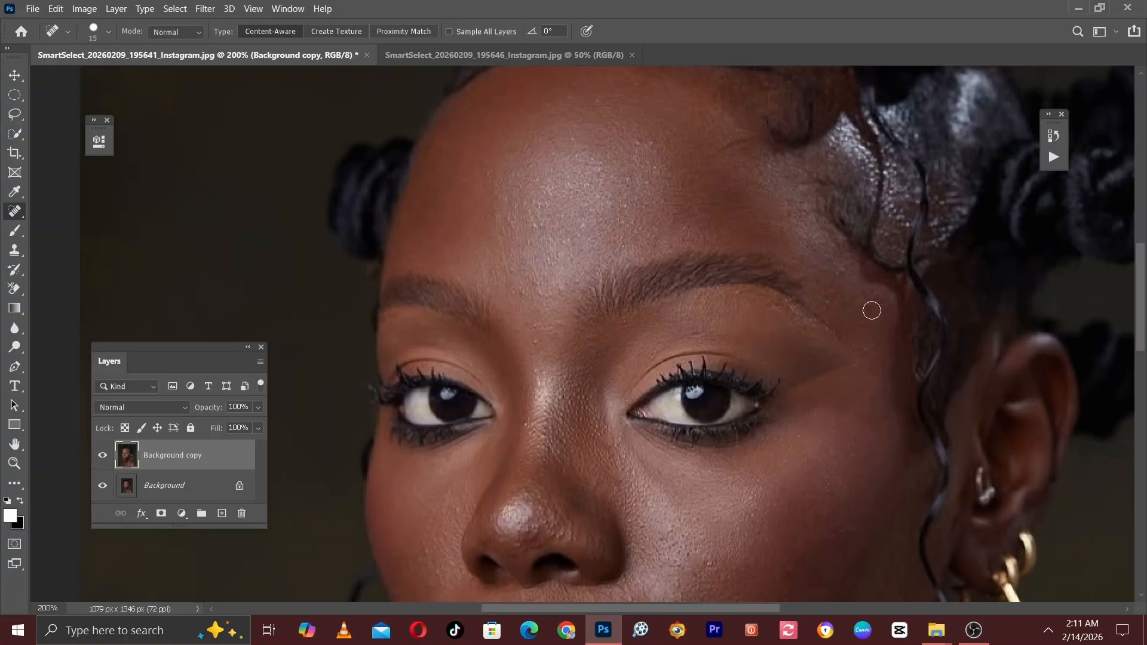
{"action": "left_click", "coordinate": [870, 348]}
{"action": "left_click_drag", "start_coordinate": [773, 234], "coordinate": [765, 261]}
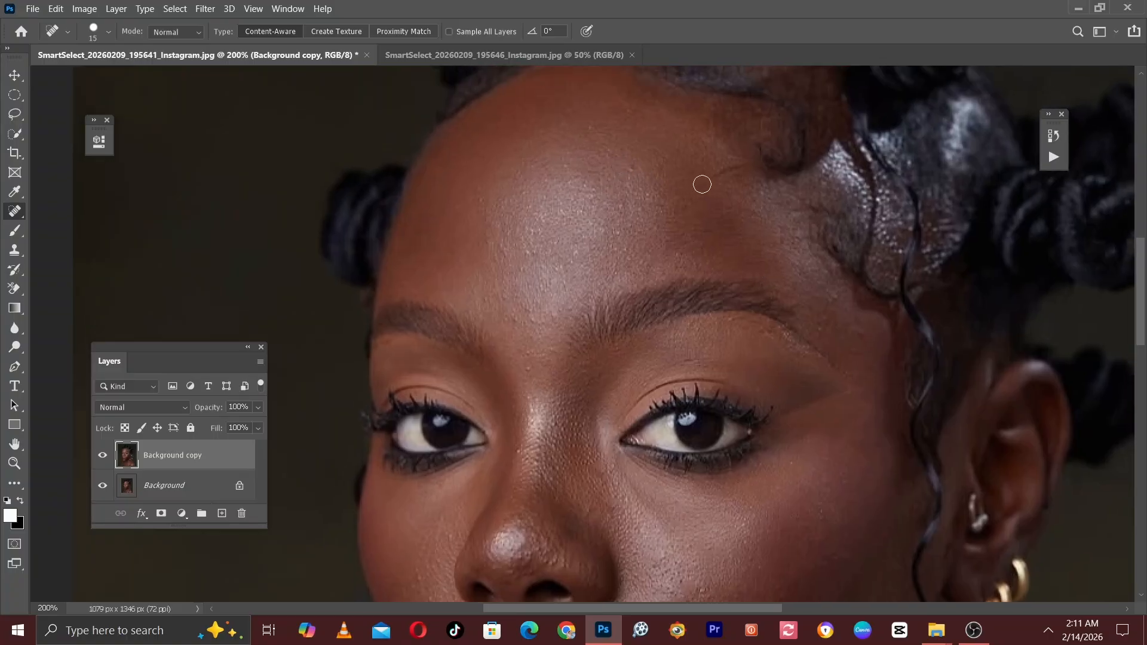
{"action": "left_click_drag", "start_coordinate": [703, 184], "coordinate": [744, 159]}
Heal the small blemishes on the neck near the hanging curl.
{"action": "left_click_drag", "start_coordinate": [631, 285], "coordinate": [687, 113]}
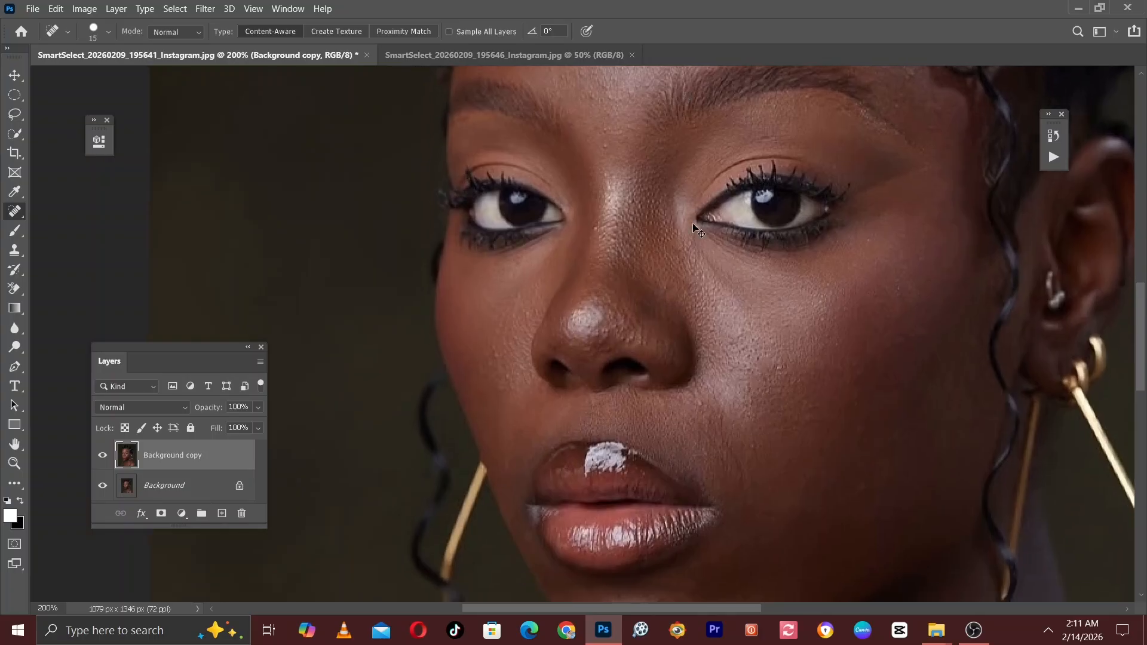
{"action": "key", "text": "ctrl+minus"}
{"action": "key", "text": "ctrl+minus"}
{"action": "left_click_drag", "start_coordinate": [683, 371], "coordinate": [676, 179]}
{"action": "left_click_drag", "start_coordinate": [713, 330], "coordinate": [698, 270]}
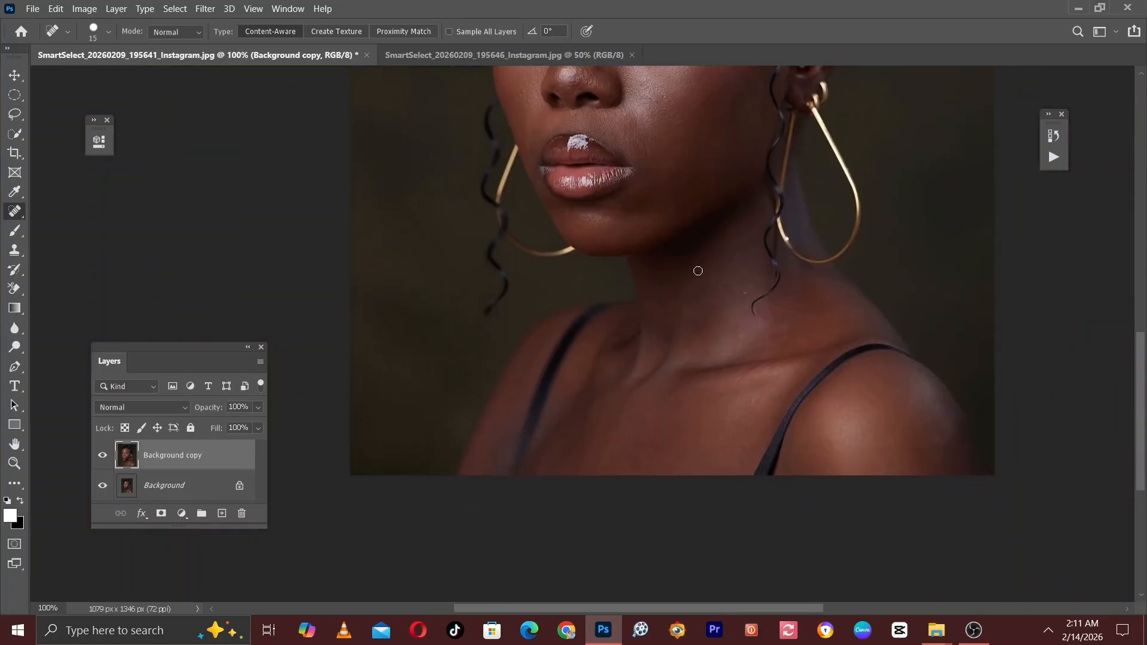
{"action": "key", "text": "ctrl+plus"}
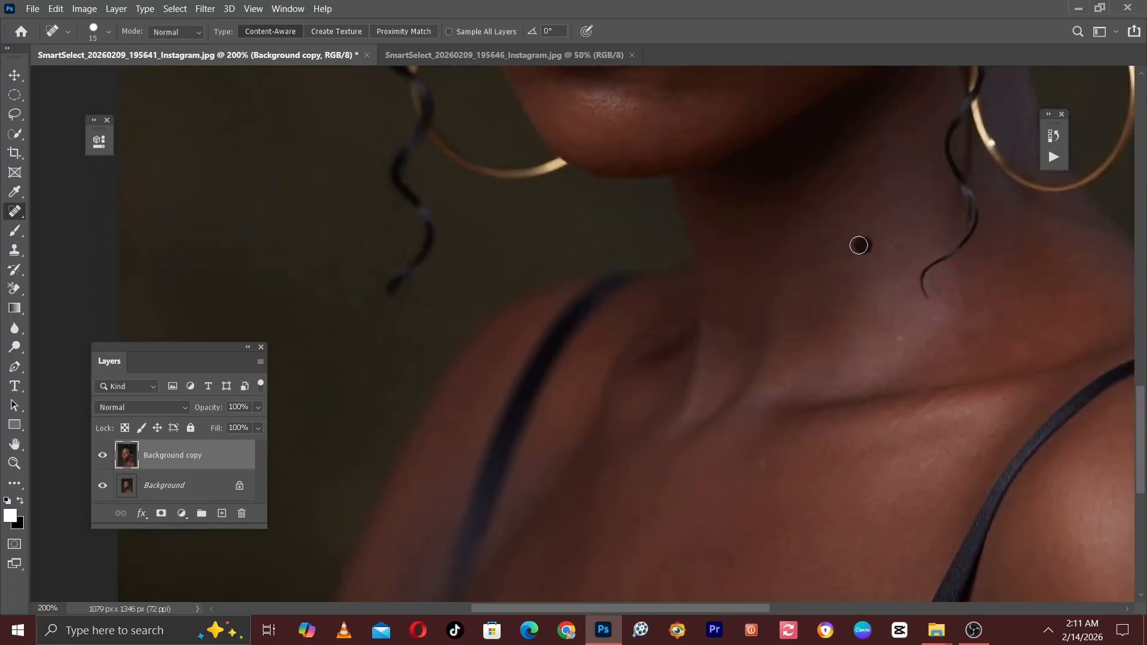
{"action": "left_click", "coordinate": [859, 245]}
Recheck the skin from the mouth up to the forehead and heal the leftover spot on the temple beside the eyebrow.
{"action": "left_click_drag", "start_coordinate": [836, 211], "coordinate": [777, 359]}
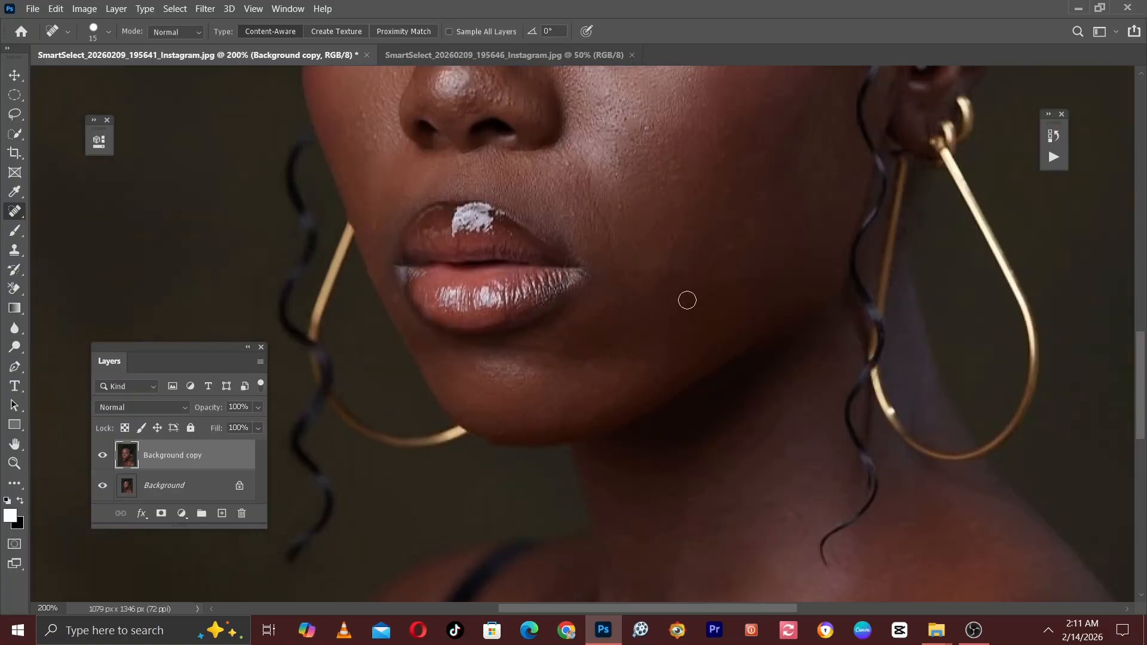
{"action": "left_click_drag", "start_coordinate": [671, 265], "coordinate": [701, 322]}
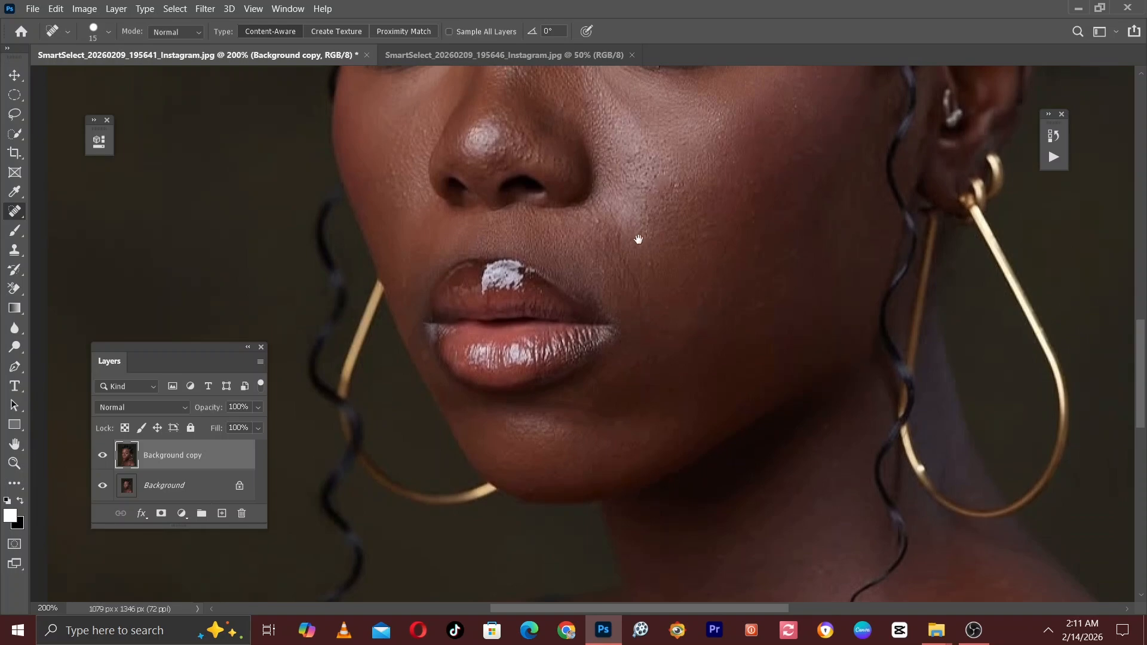
{"action": "left_click_drag", "start_coordinate": [635, 243], "coordinate": [669, 353]}
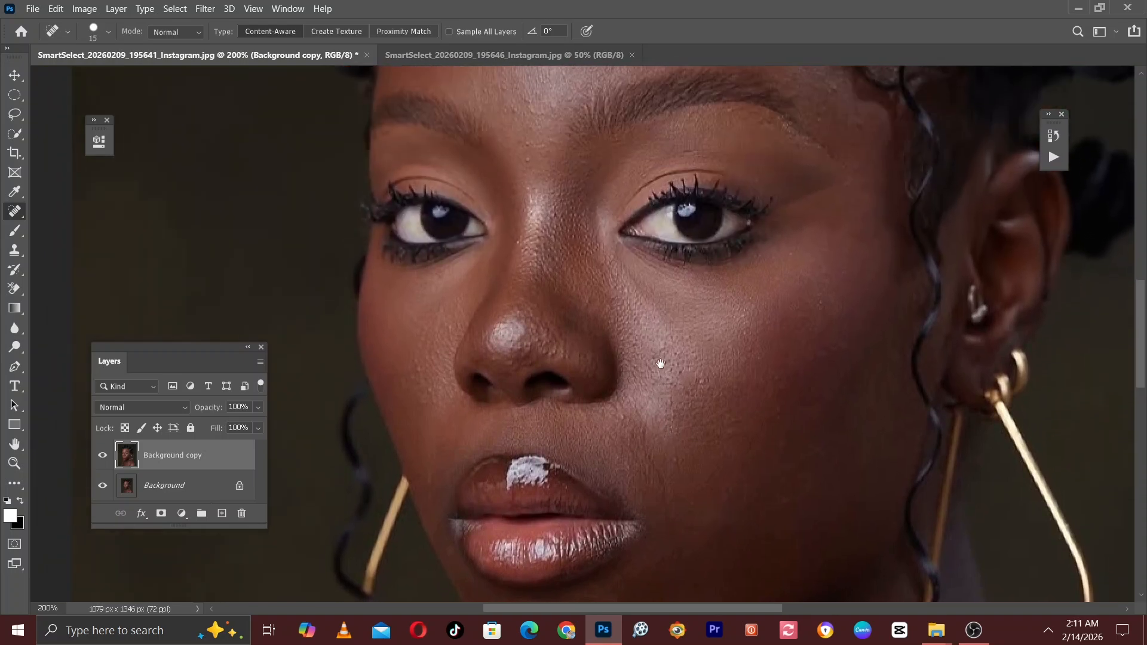
{"action": "left_click_drag", "start_coordinate": [663, 300], "coordinate": [682, 389]}
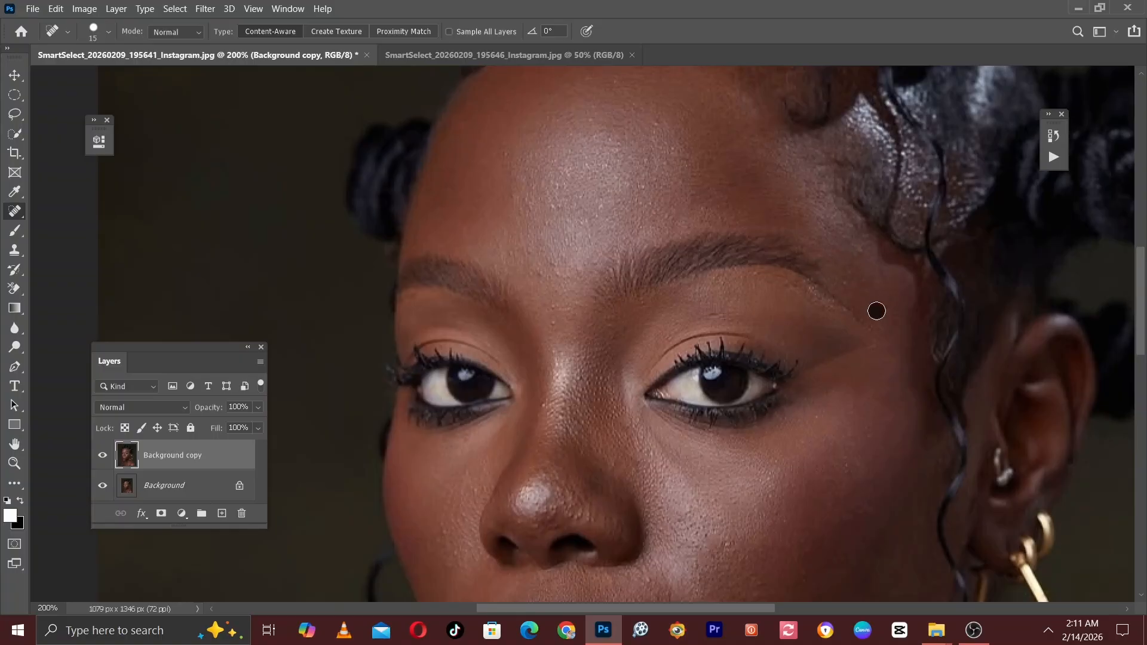
{"action": "left_click_drag", "start_coordinate": [741, 364], "coordinate": [740, 306]}
{"action": "left_click_drag", "start_coordinate": [741, 394], "coordinate": [742, 345]}
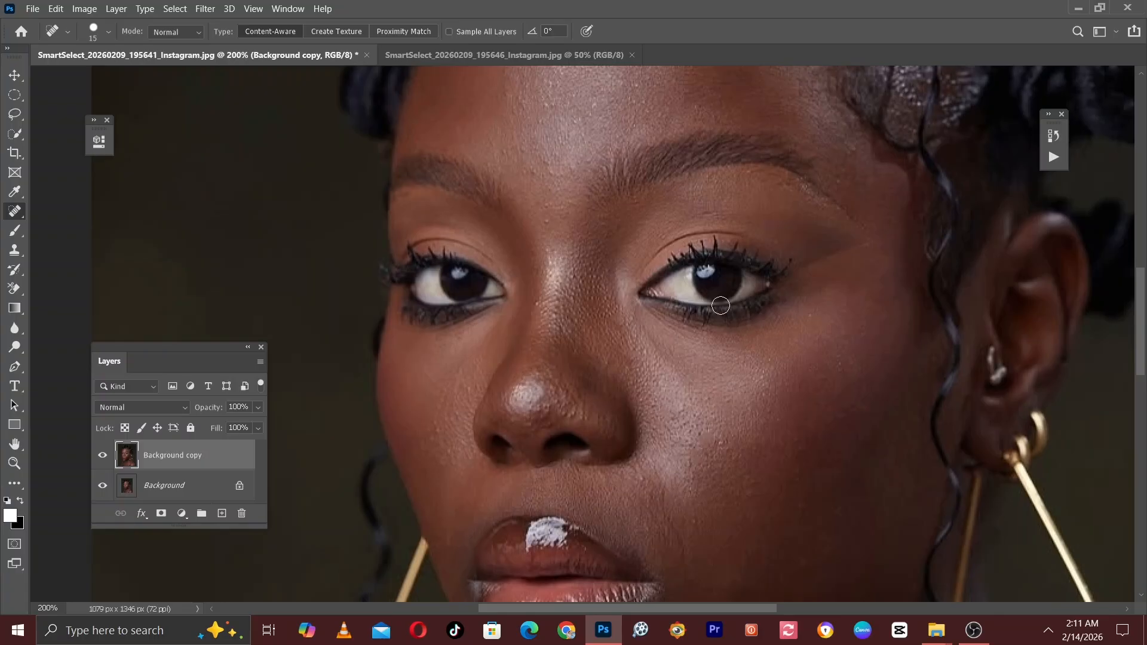
Heal the remaining tiny spots on the forehead and check the eyes, nose and cheeks for leftover blemishes.
{"action": "mouse_move", "coordinate": [709, 392]}
{"action": "left_mouse_down"}
{"action": "mouse_move", "coordinate": [697, 292]}
{"action": "mouse_move", "coordinate": [729, 243]}
{"action": "mouse_move", "coordinate": [727, 213]}
{"action": "left_mouse_up"}
{"action": "left_click_drag", "start_coordinate": [686, 357], "coordinate": [673, 487]}
{"action": "left_click_drag", "start_coordinate": [592, 240], "coordinate": [591, 333]}
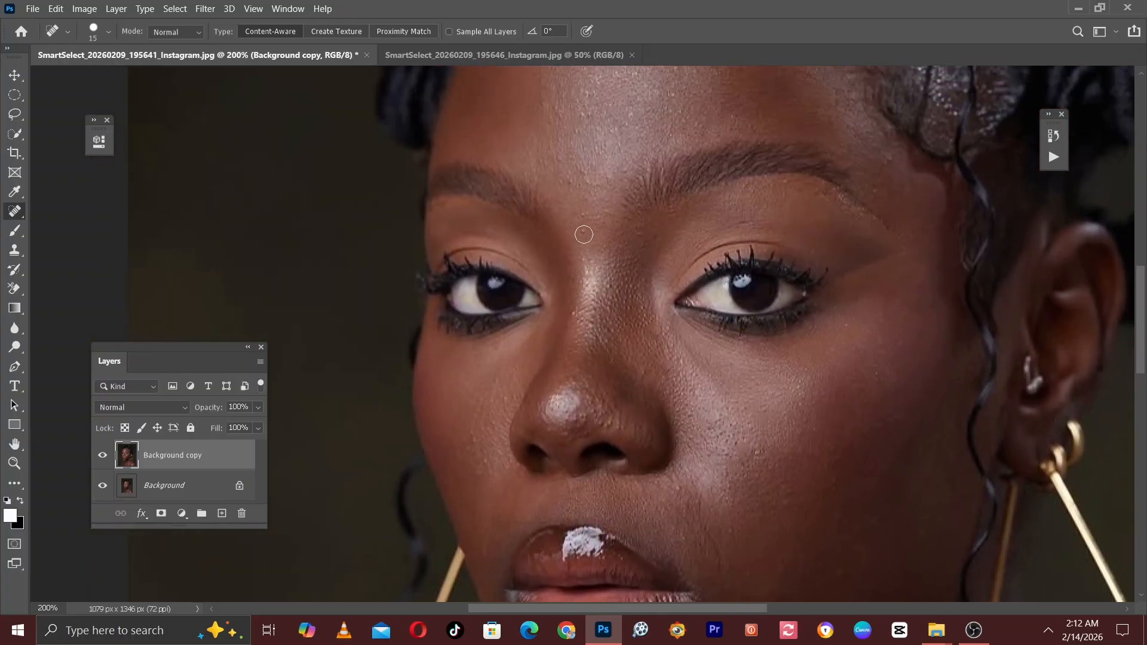
{"action": "left_click_drag", "start_coordinate": [666, 134], "coordinate": [633, 258]}
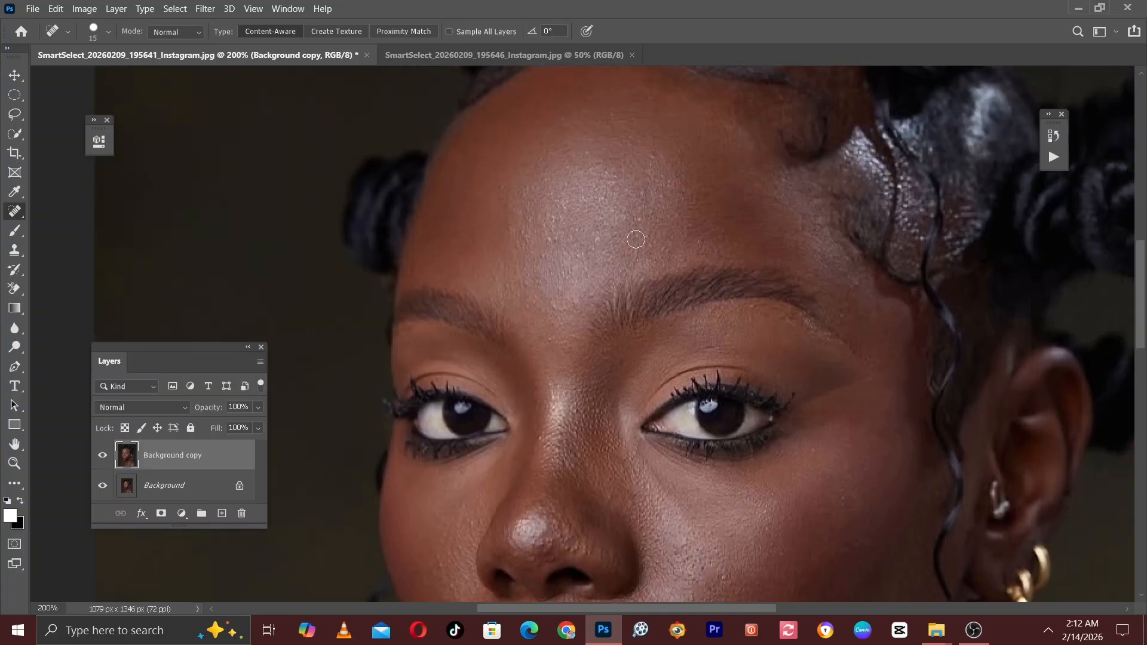
{"action": "left_click", "coordinate": [703, 241]}
{"action": "left_click", "coordinate": [658, 159]}
{"action": "left_click_drag", "start_coordinate": [766, 352], "coordinate": [741, 192]}
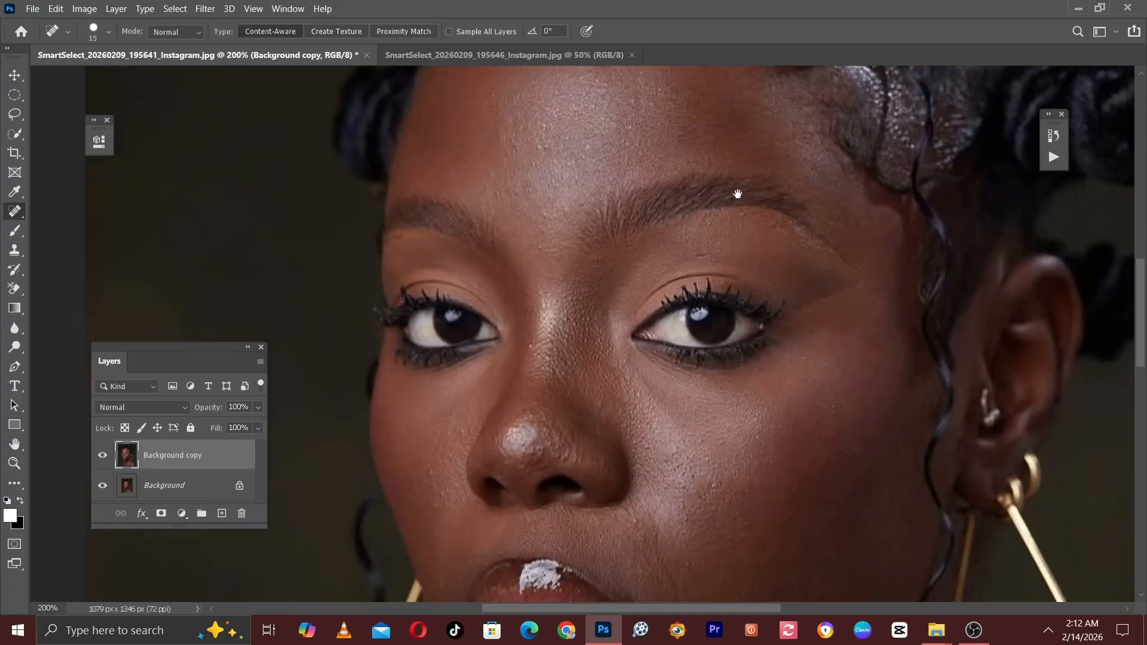
{"action": "left_click_drag", "start_coordinate": [771, 346], "coordinate": [746, 158]}
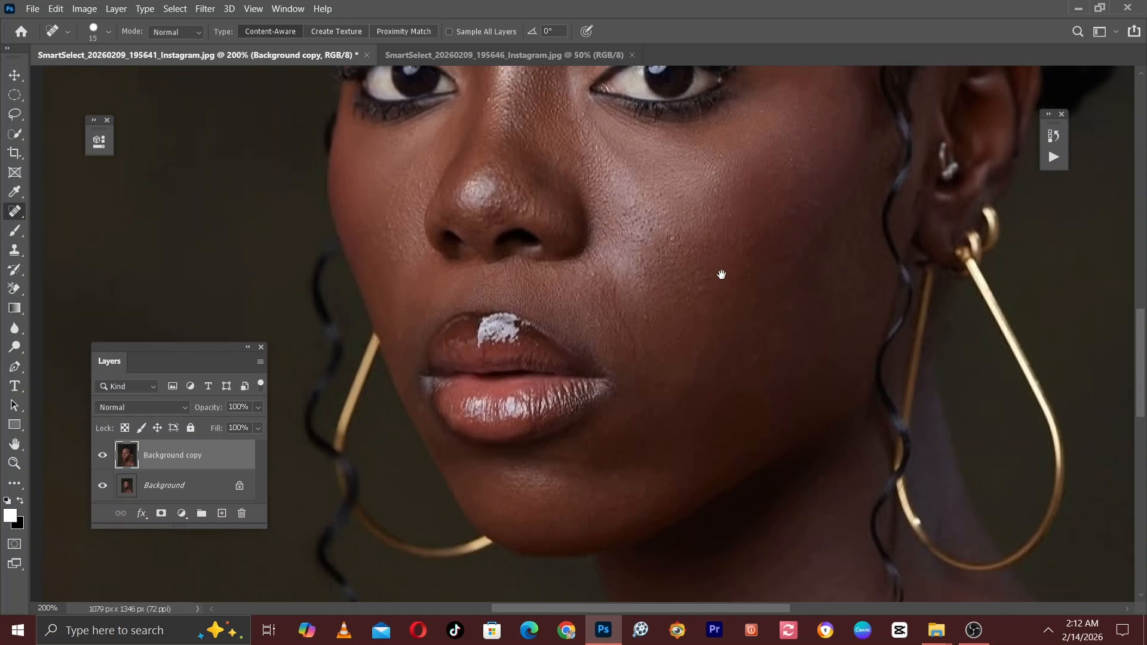
Inspect the healed skin from the eyes to the neck and compare it with the original by hiding and showing the retouched layer.
{"action": "left_click_drag", "start_coordinate": [722, 274], "coordinate": [721, 329]}
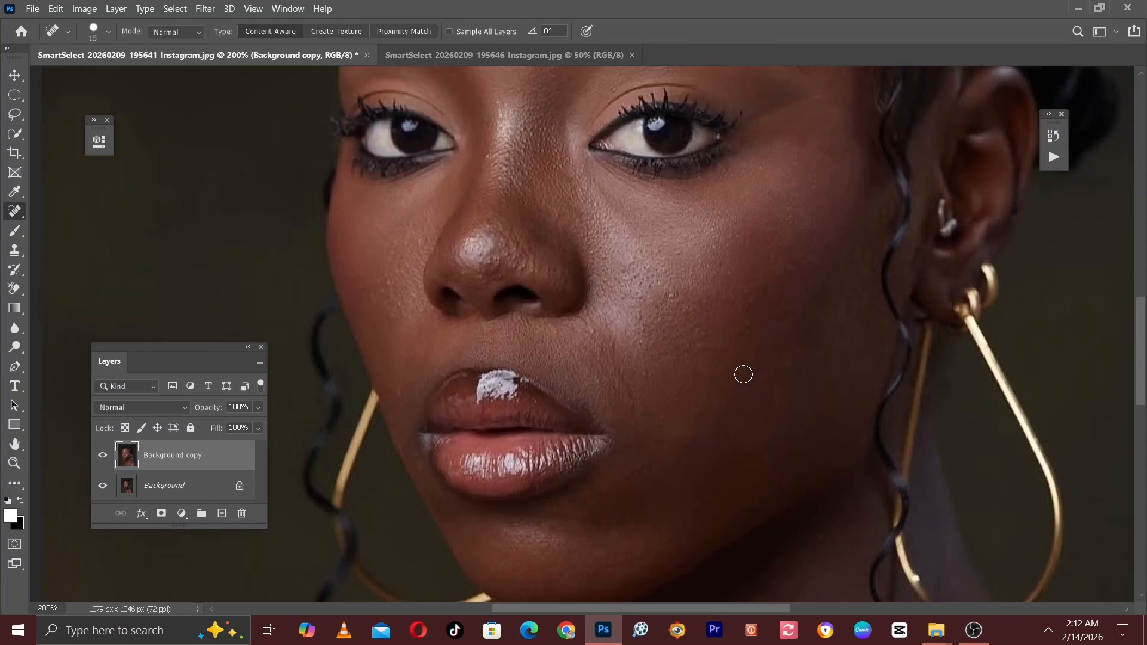
{"action": "left_click_drag", "start_coordinate": [724, 388], "coordinate": [651, 216]}
{"action": "left_click_drag", "start_coordinate": [688, 370], "coordinate": [722, 431]}
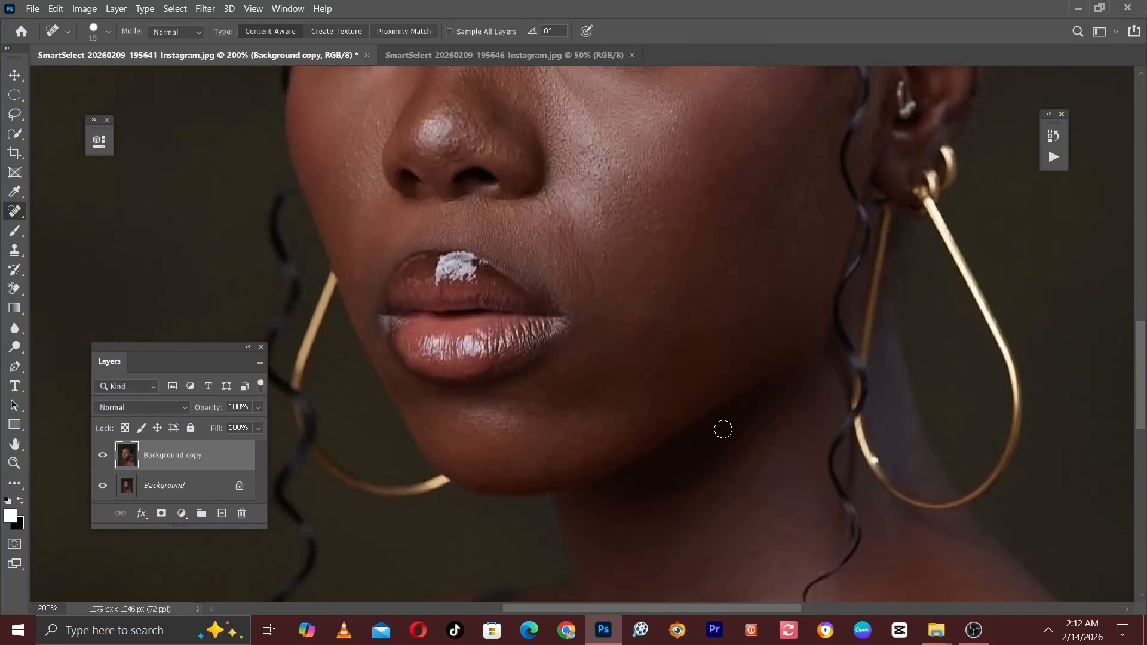
{"action": "key", "text": "ctrl+minus"}
{"action": "left_click_drag", "start_coordinate": [577, 257], "coordinate": [626, 363]}
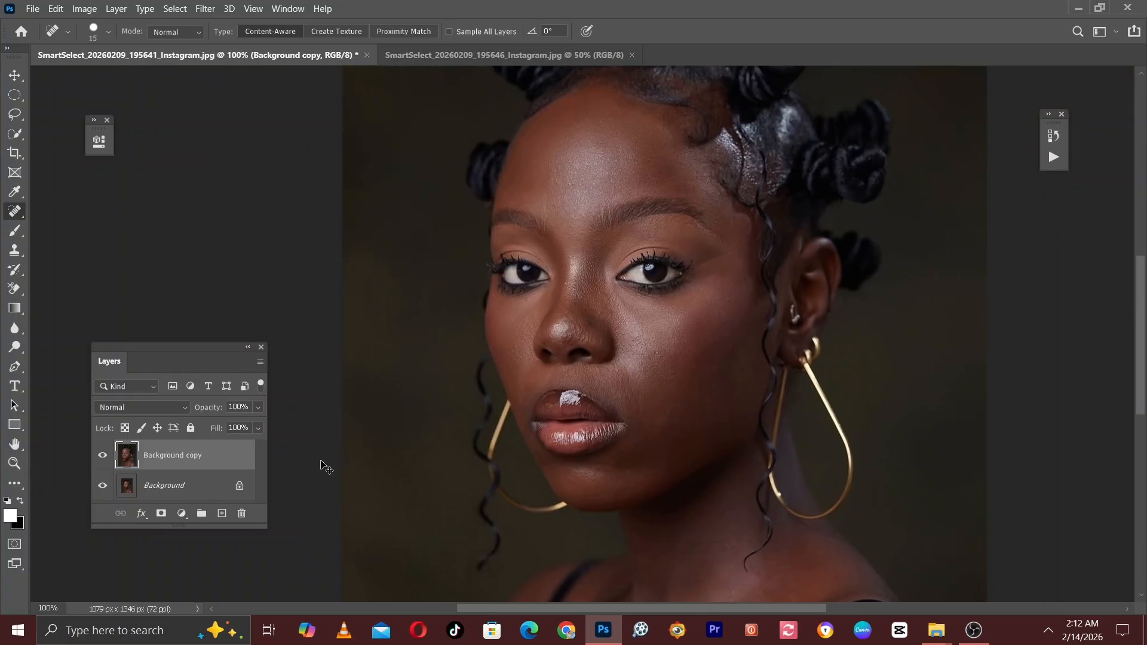
{"action": "key", "text": "ctrl+plus"}
{"action": "key", "text": "ctrl+minus"}
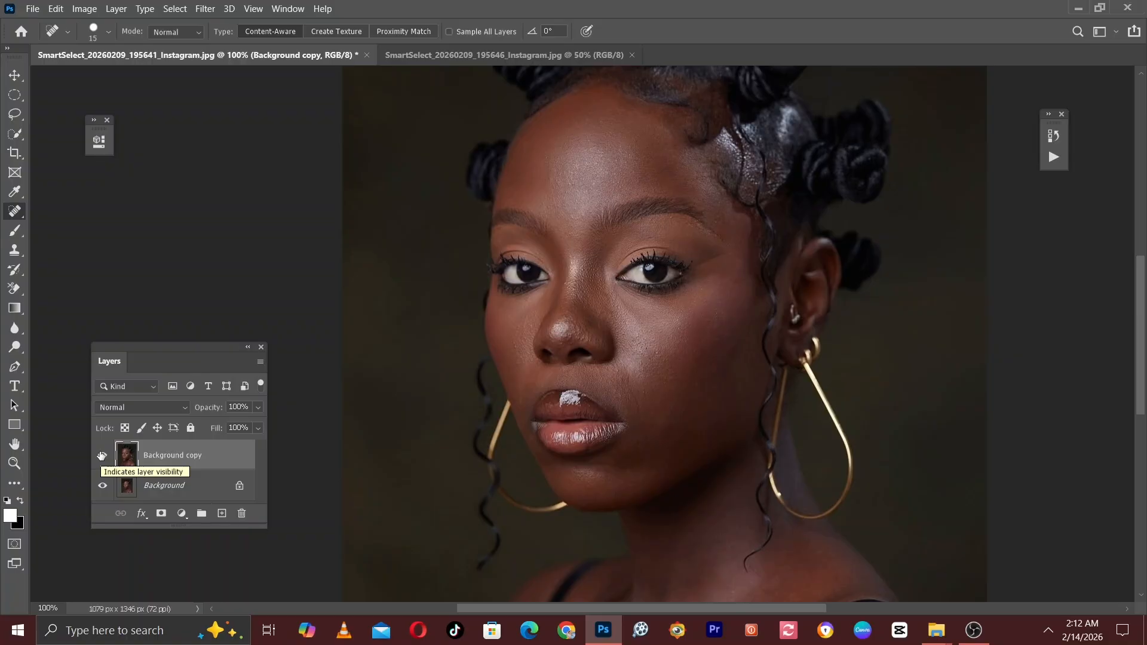
{"action": "left_click", "coordinate": [101, 456]}
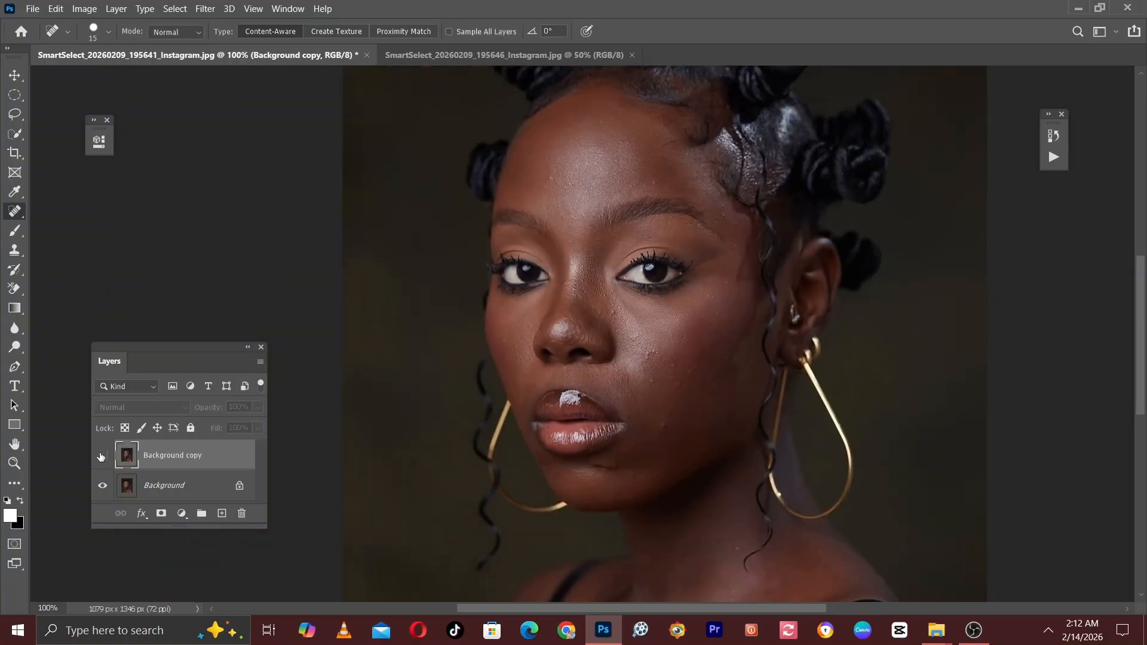
{"action": "left_click", "coordinate": [101, 456]}
{"action": "left_click", "coordinate": [101, 457]}
{"action": "left_click", "coordinate": [102, 456]}
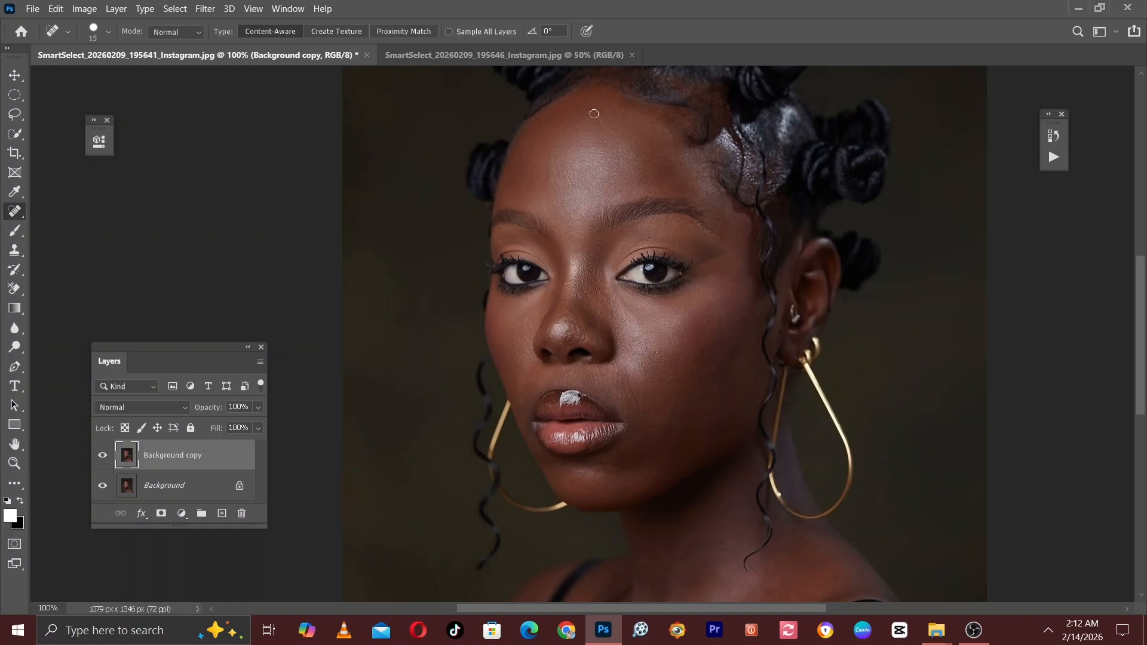
{"action": "mouse_move", "coordinate": [570, 250]}
{"action": "left_mouse_down"}
{"action": "mouse_move", "coordinate": [639, 159]}
{"action": "mouse_move", "coordinate": [692, 206]}
{"action": "left_mouse_up"}
Duplicate the healed layer, then name the lower copy "low" and the upper copy "high".
{"action": "key", "text": "ctrl+j"}
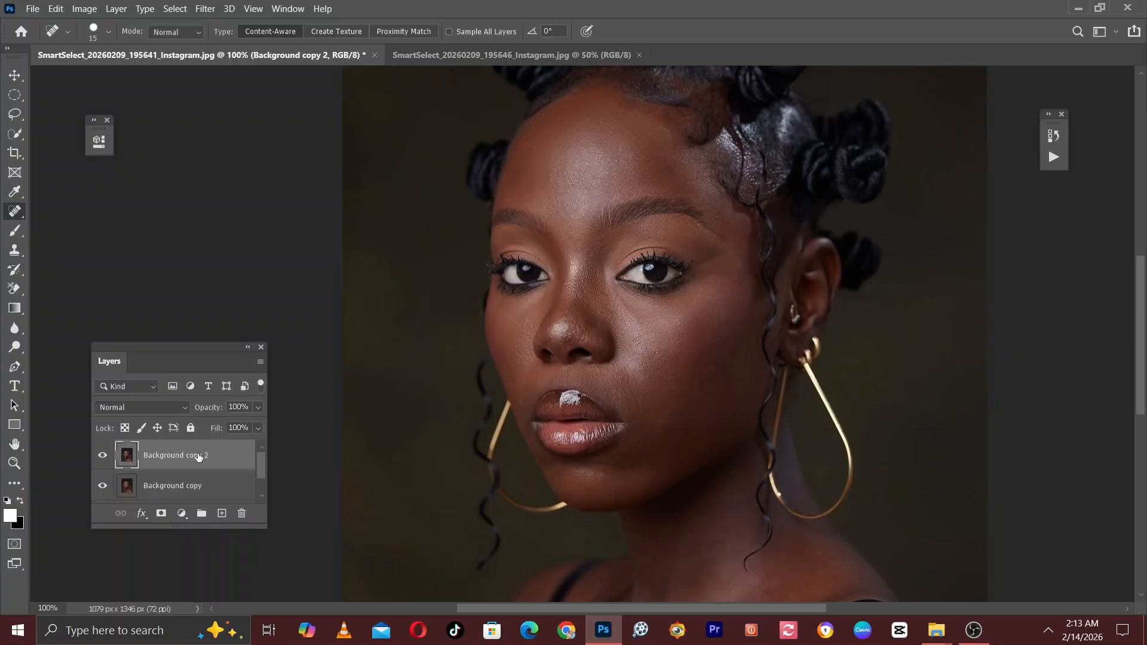
{"action": "double_click", "coordinate": [166, 486]}
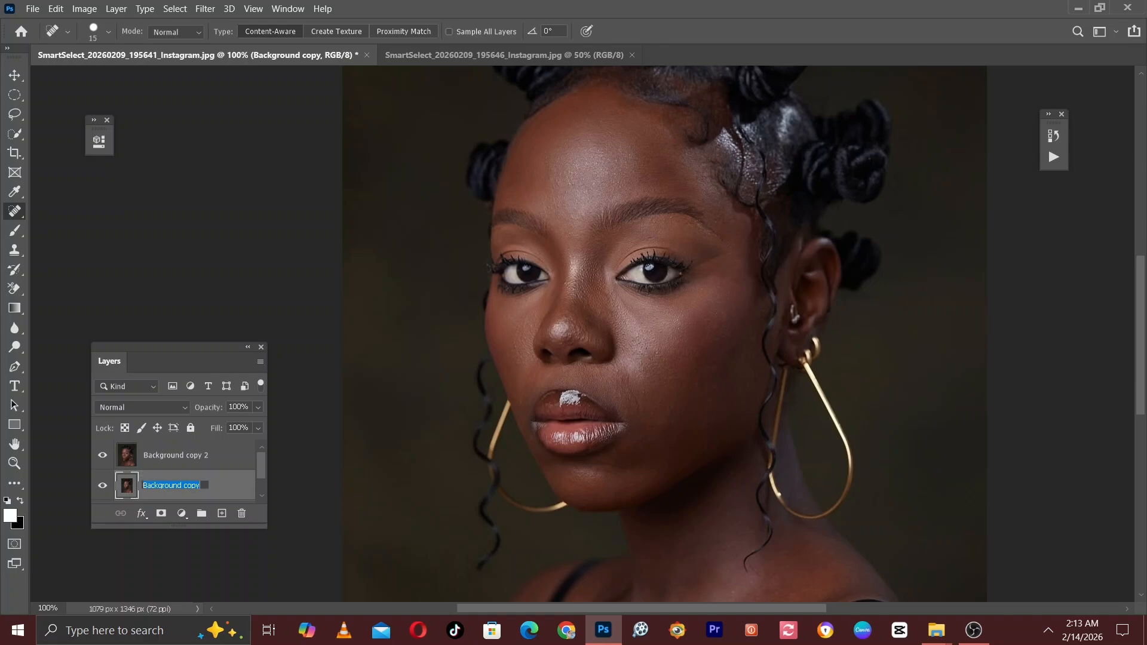
{"action": "type", "text": "low"}
{"action": "key", "text": "Return"}
{"action": "double_click", "coordinate": [164, 454]}
{"action": "type", "text": "high"}
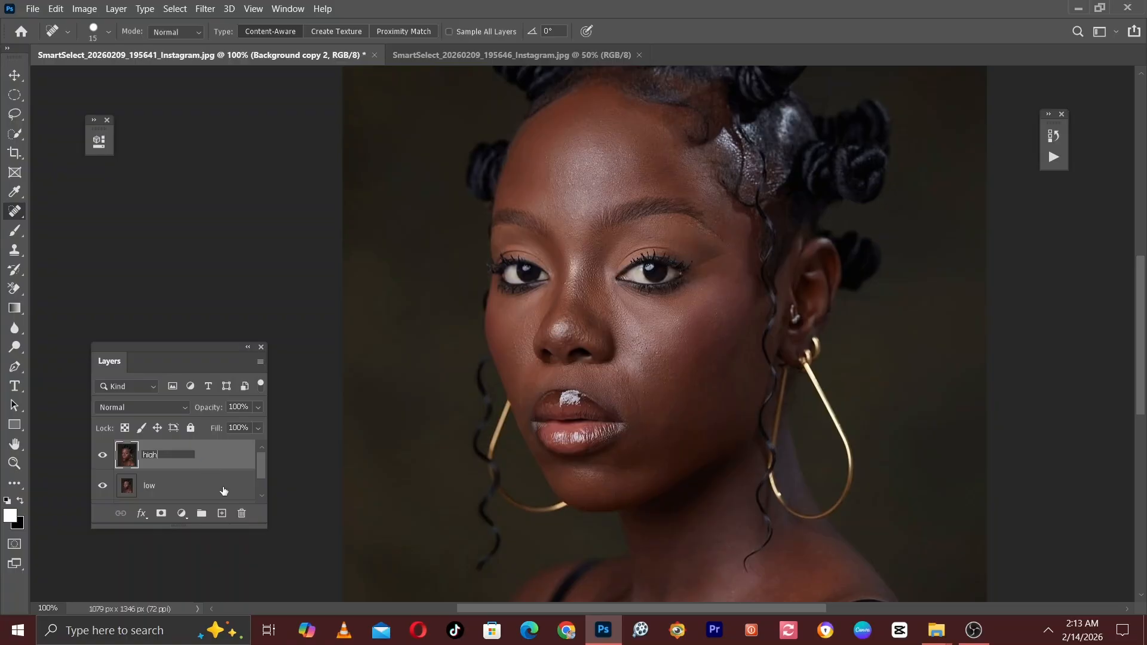
Blur the low layer with a Gaussian Blur of 3 pixels radius, checking the skin in the filter preview.
{"action": "left_click", "coordinate": [173, 486]}
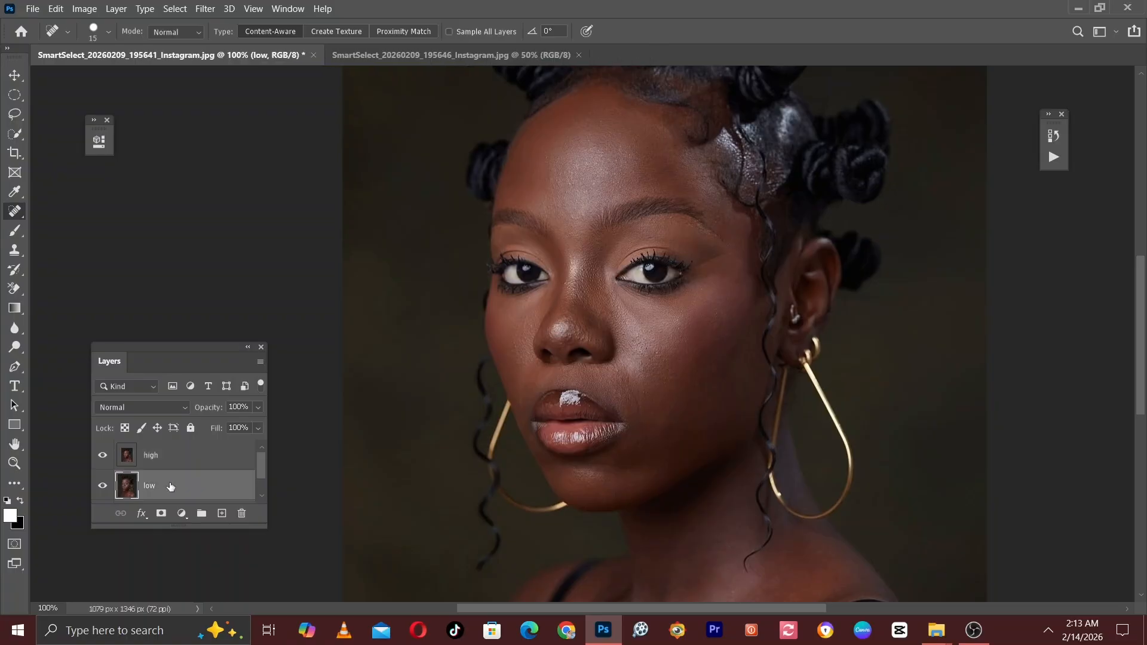
{"action": "left_click", "coordinate": [205, 9]}
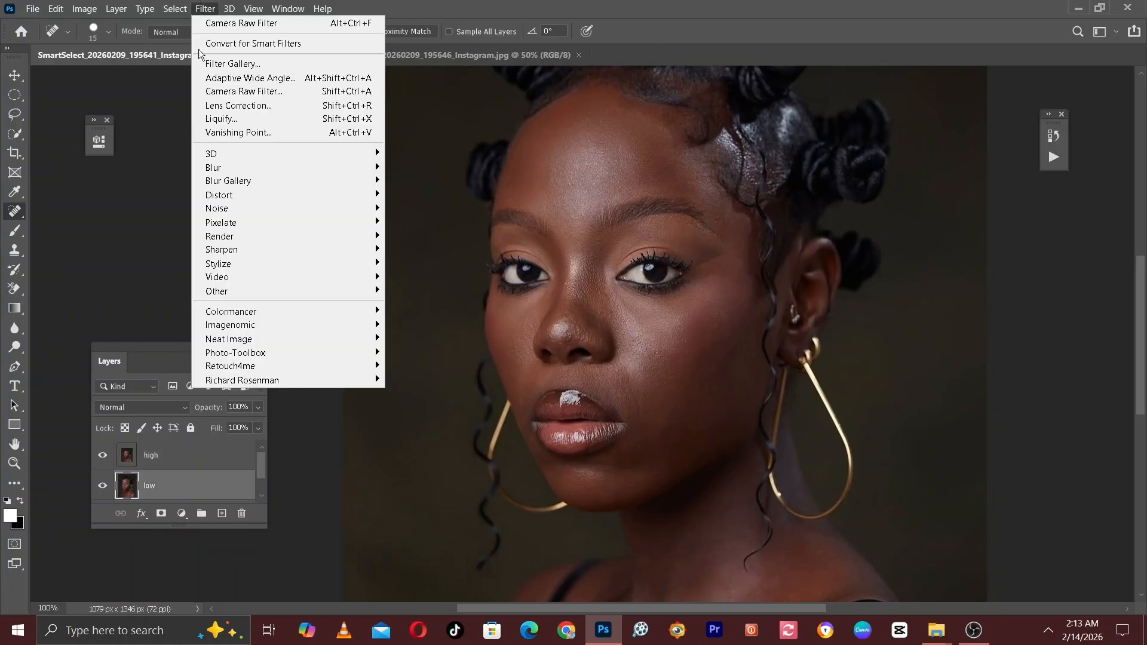
{"action": "mouse_move", "coordinate": [267, 167]}
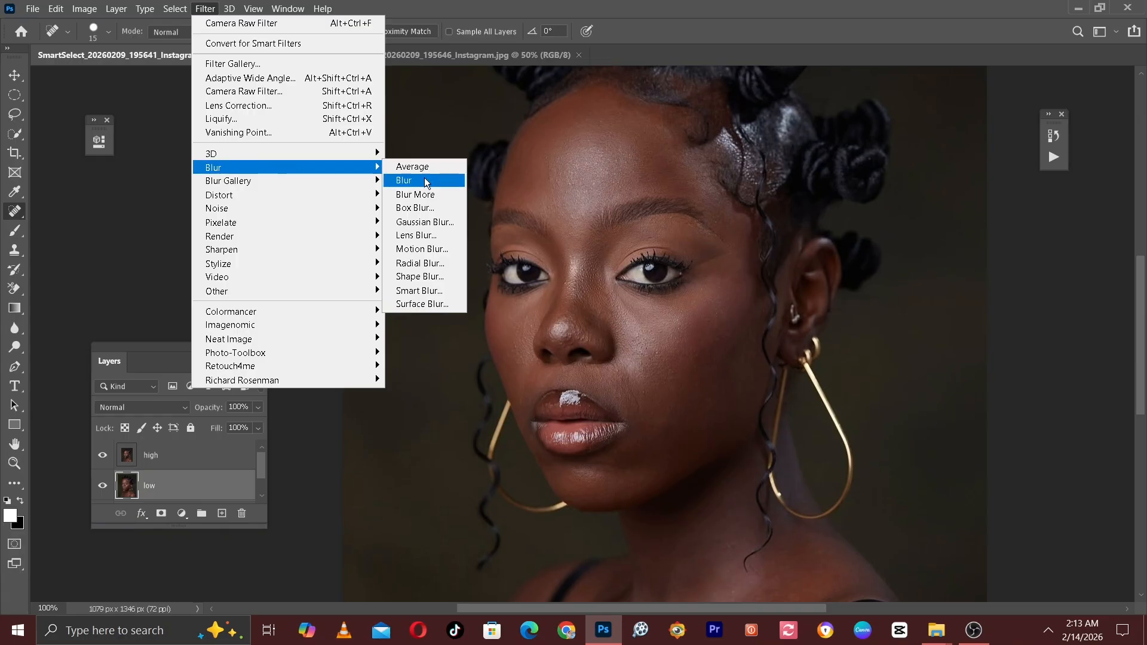
{"action": "left_click", "coordinate": [424, 222]}
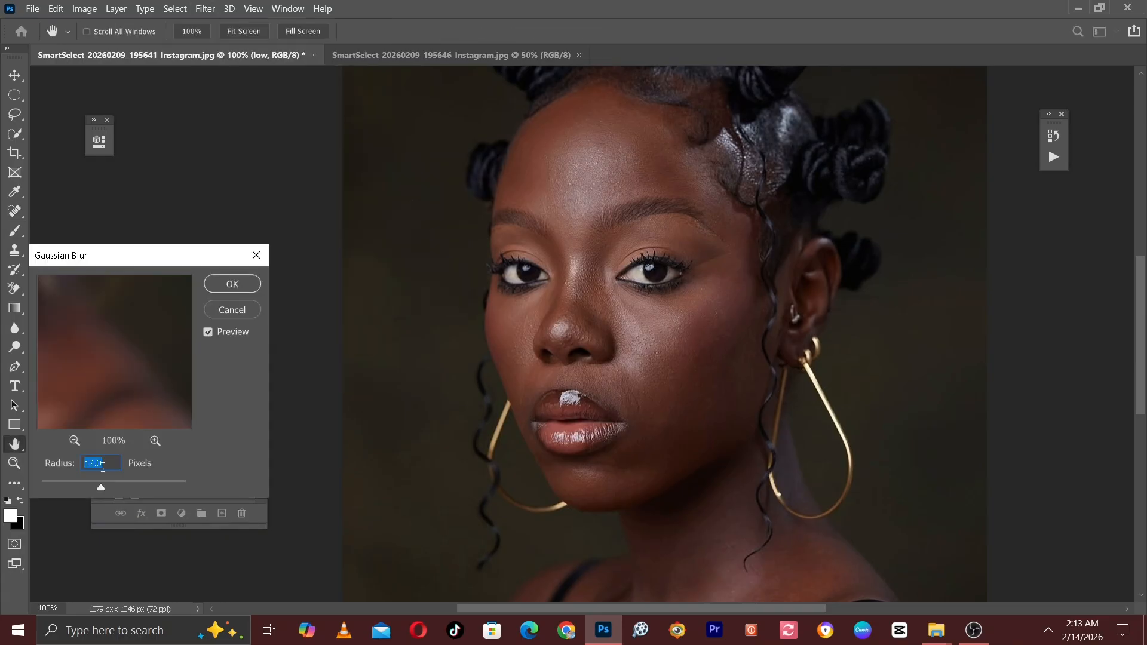
{"action": "left_click_drag", "start_coordinate": [91, 485], "coordinate": [59, 489]}
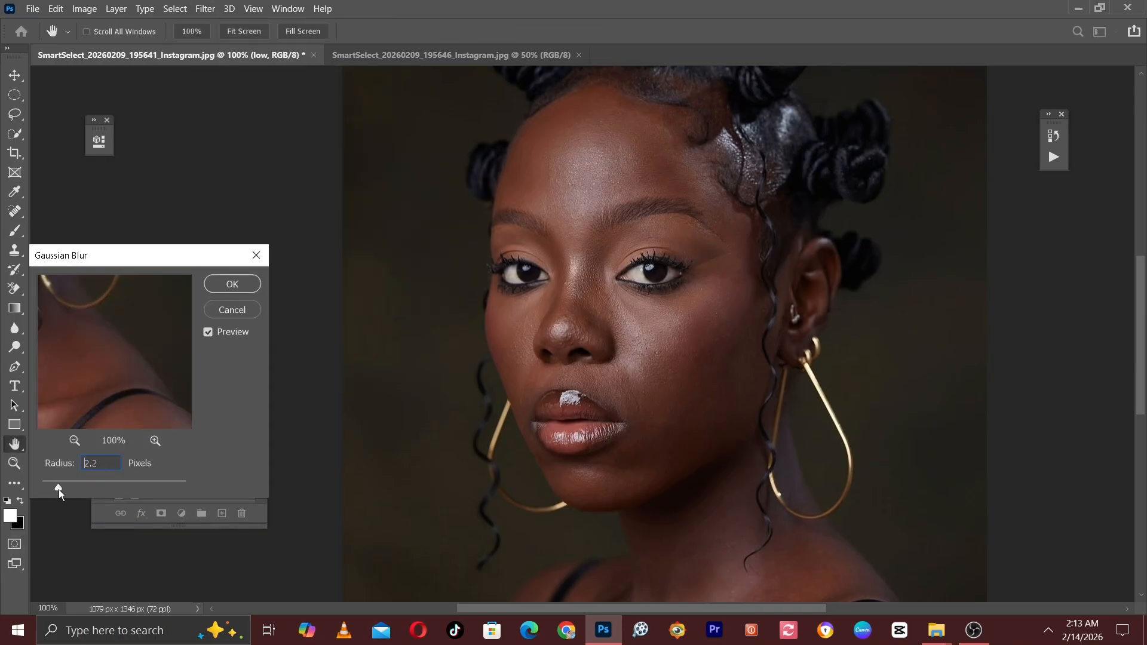
{"action": "left_click_drag", "start_coordinate": [74, 364], "coordinate": [203, 428]}
{"action": "left_click_drag", "start_coordinate": [134, 338], "coordinate": [226, 438]}
{"action": "left_click_drag", "start_coordinate": [145, 320], "coordinate": [145, 435]}
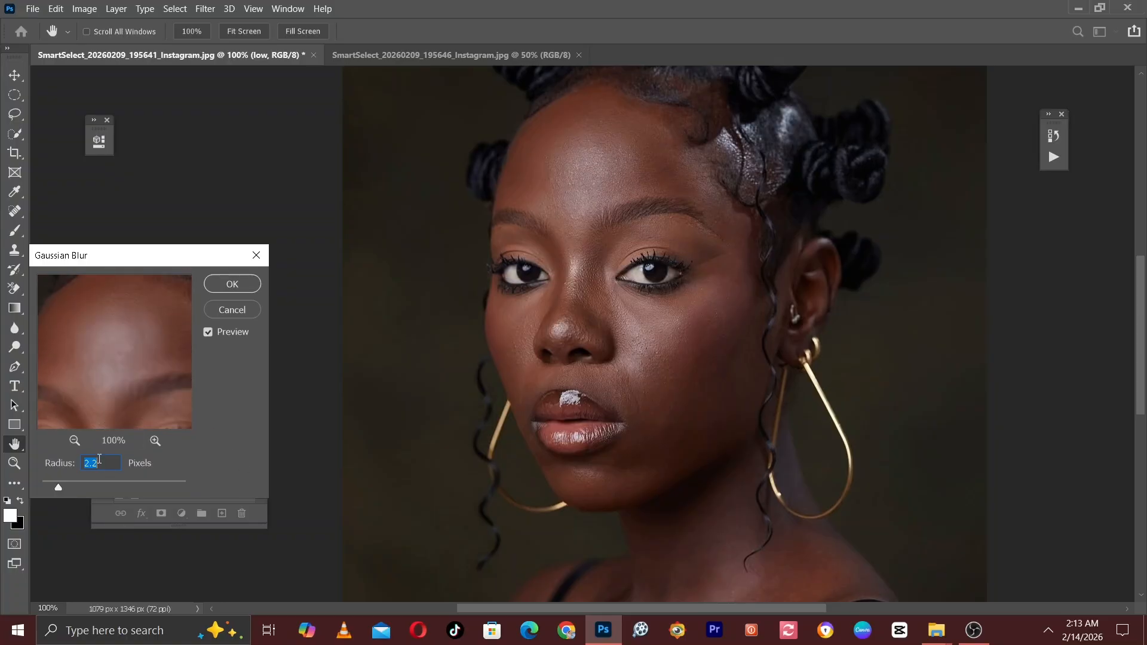
{"action": "type", "text": "3"}
{"action": "left_click", "coordinate": [231, 284]}
{"action": "key", "text": "j"}
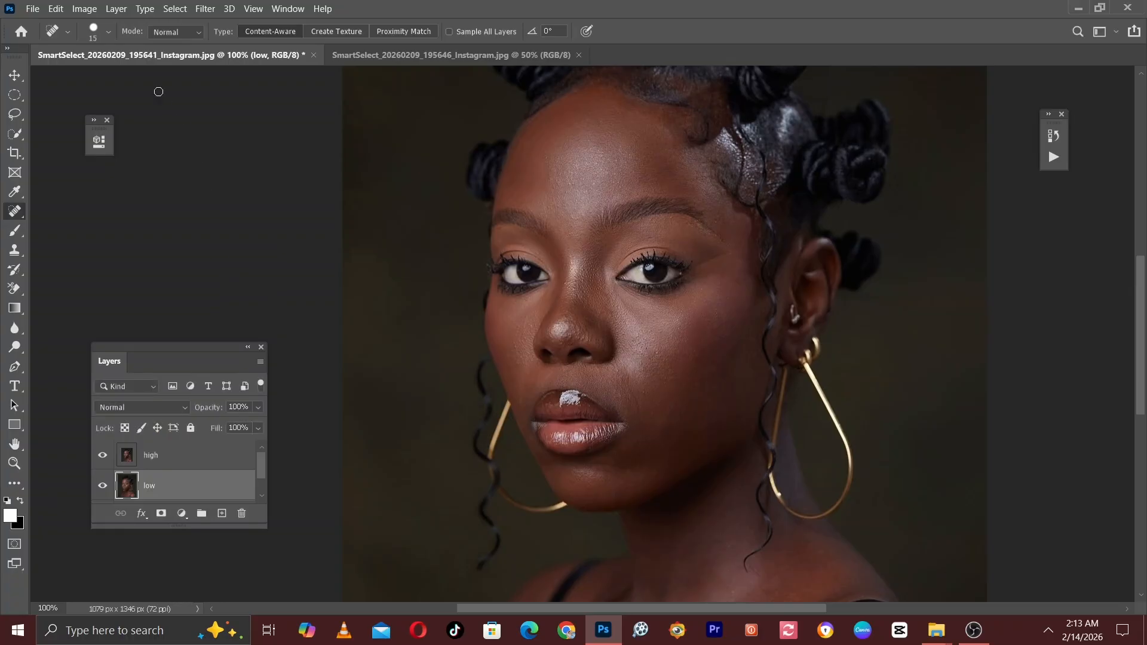
Use Apply Image on the high layer with the low layer as source, Subtract blending, scale 2 and offset 128.
{"action": "left_click", "coordinate": [169, 457]}
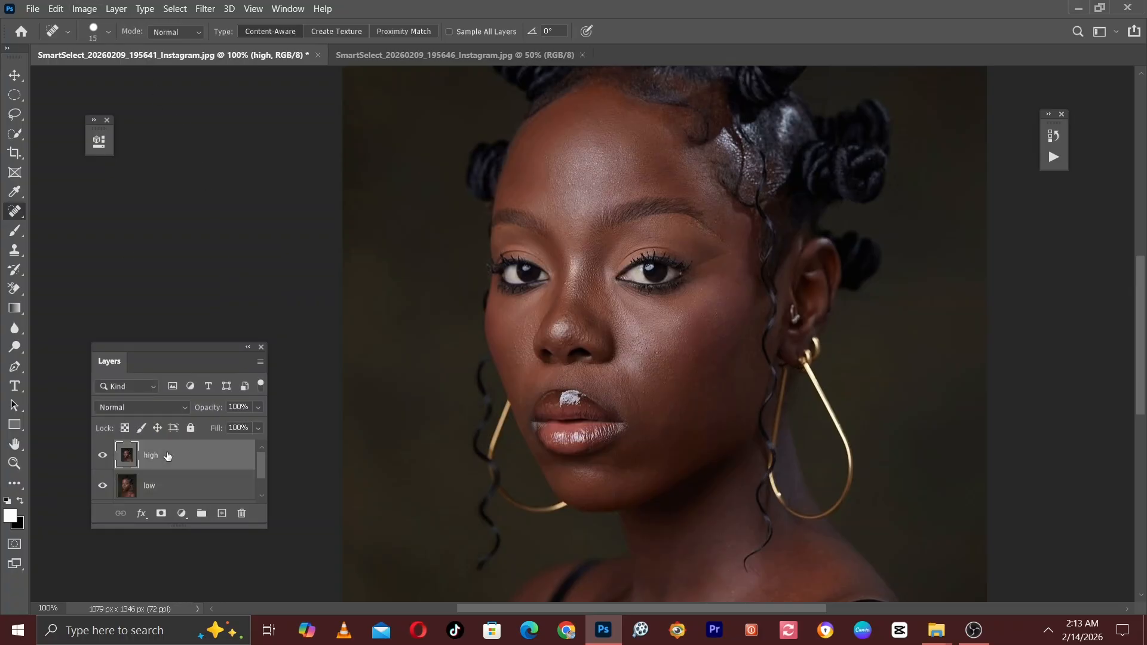
{"action": "left_click", "coordinate": [84, 8]}
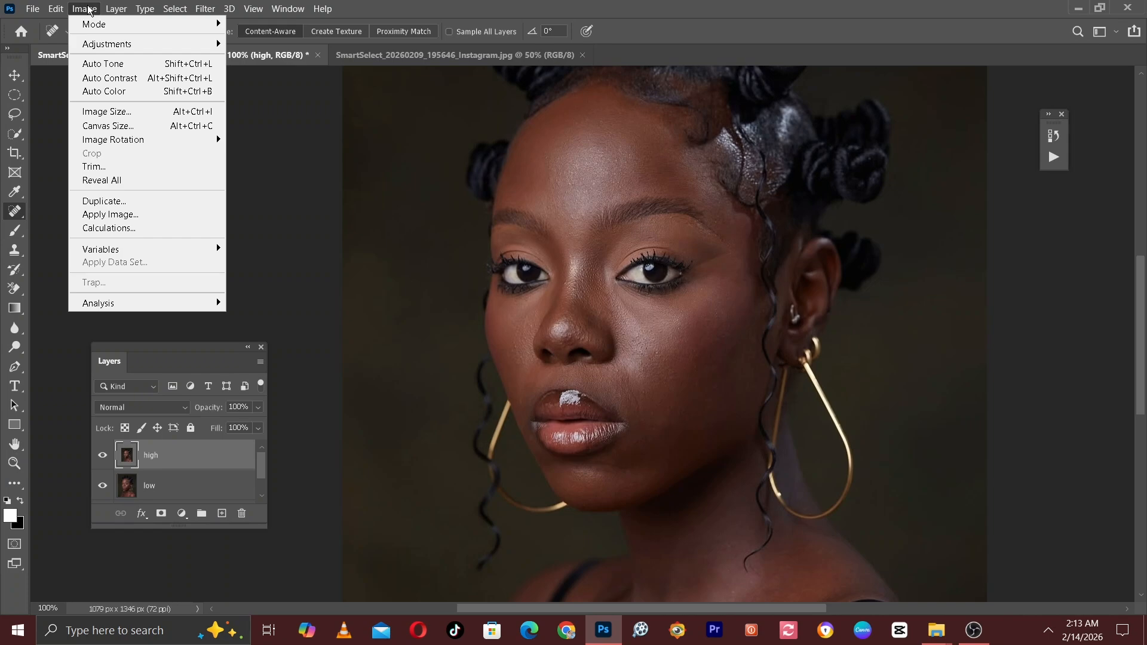
{"action": "left_click", "coordinate": [111, 214]}
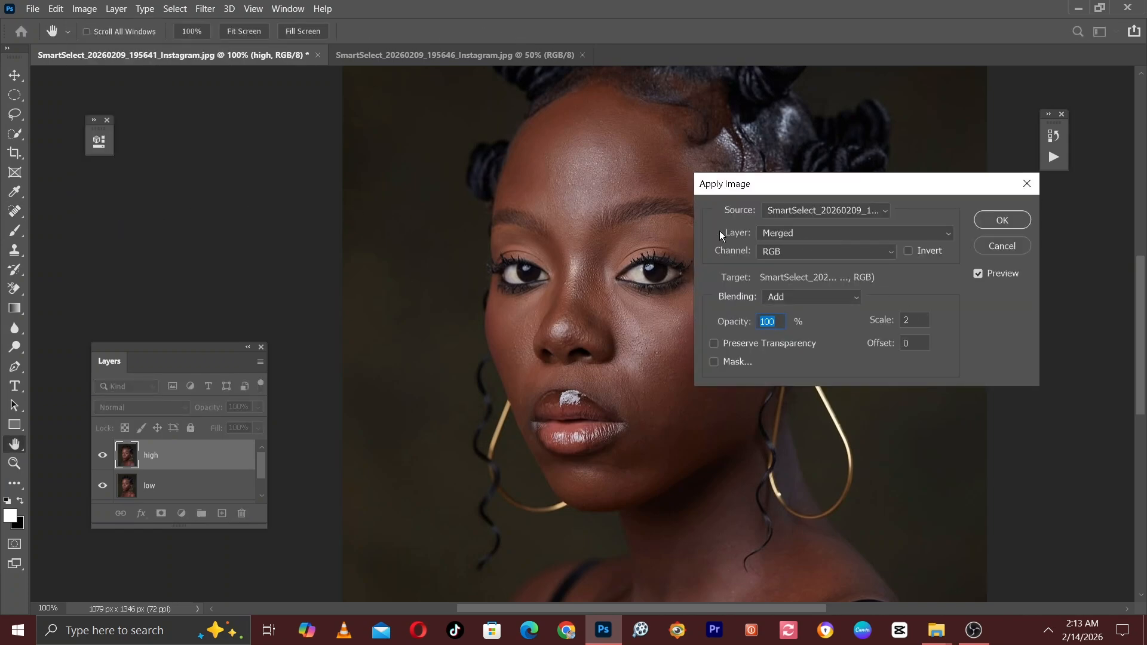
{"action": "left_click", "coordinate": [774, 232]}
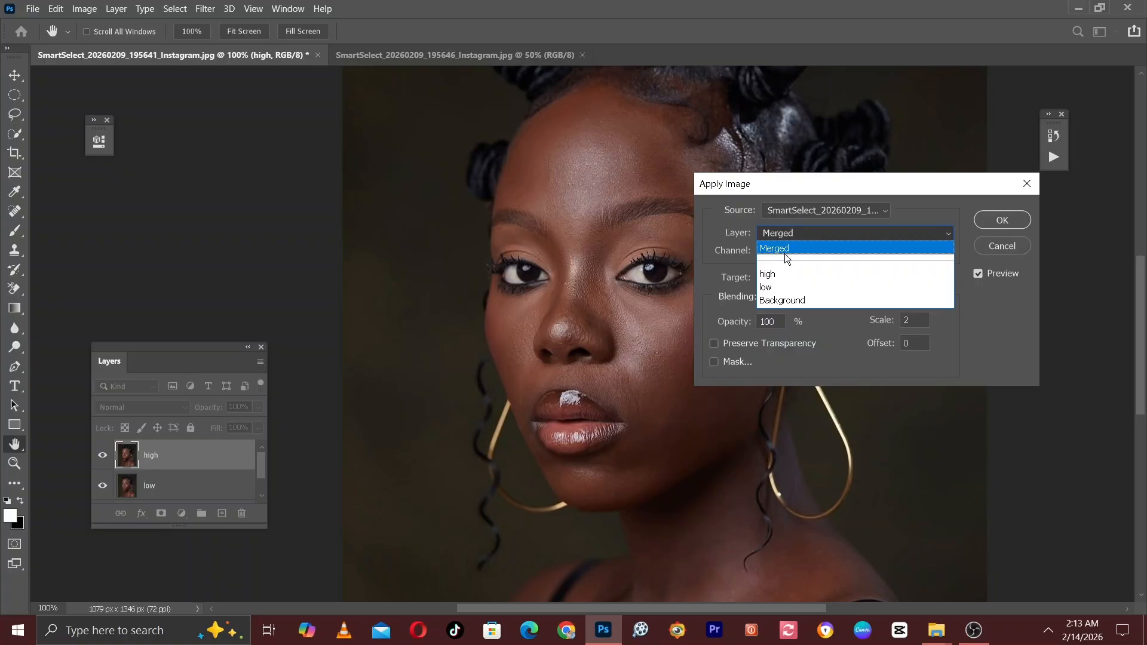
{"action": "left_click", "coordinate": [772, 287]}
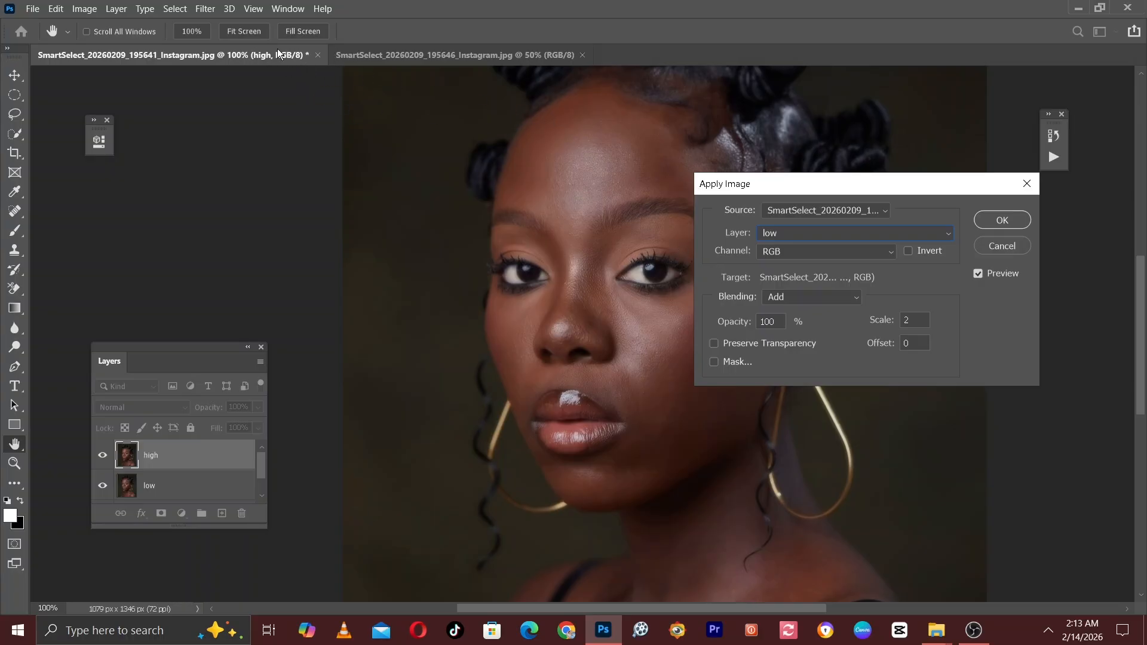
{"action": "left_click", "coordinate": [817, 297]}
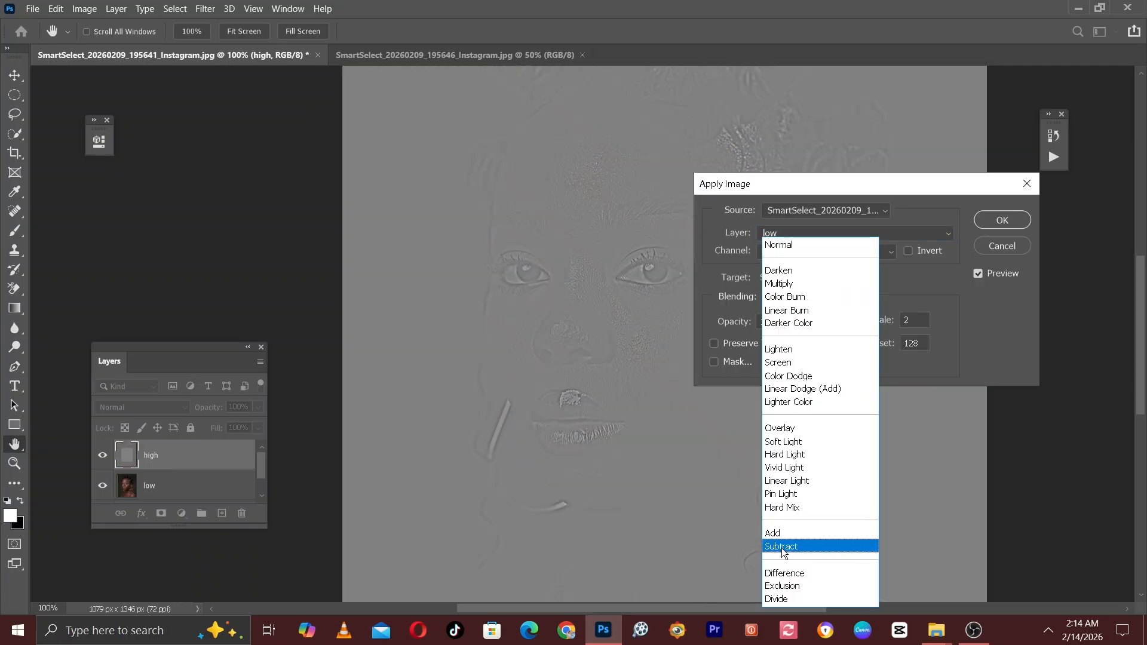
{"action": "left_click", "coordinate": [784, 547]}
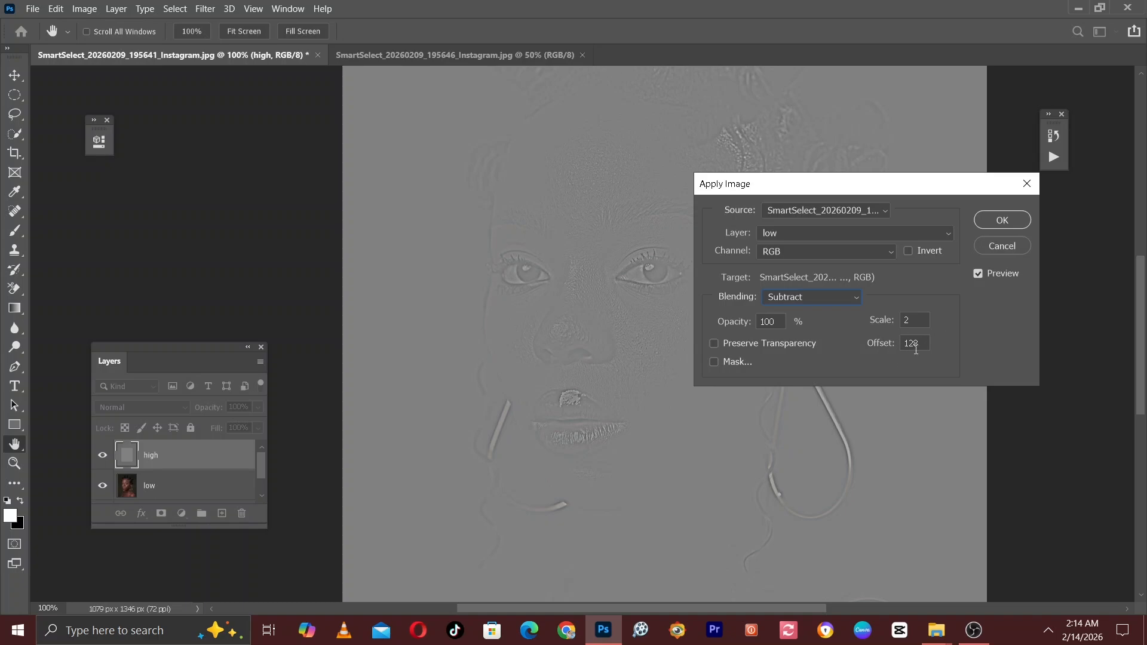
{"action": "left_click", "coordinate": [1009, 222]}
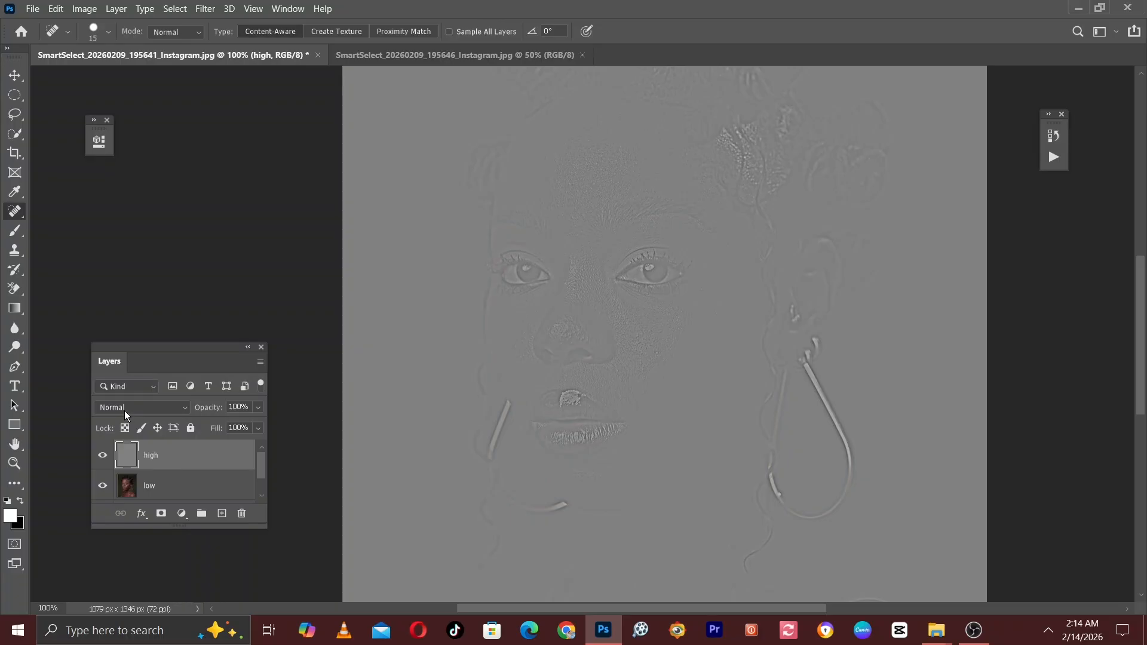
Set the high layer's blend mode to Linear Light.
{"action": "left_click", "coordinate": [125, 408]}
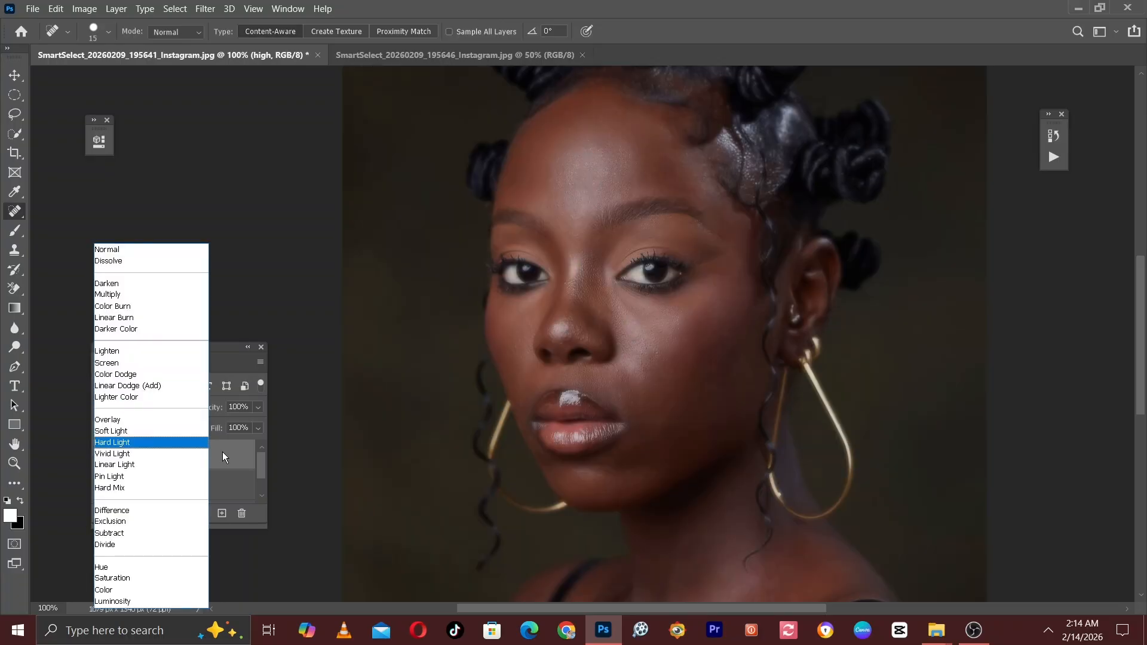
{"action": "left_click", "coordinate": [222, 453]}
{"action": "left_click", "coordinate": [133, 413]}
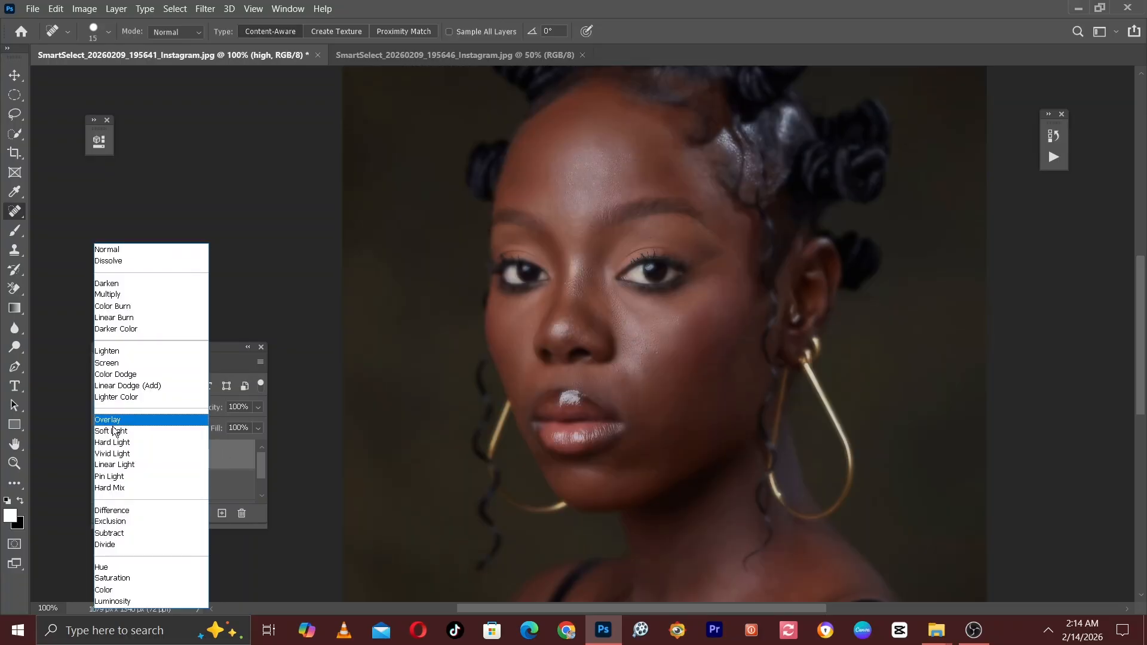
{"action": "left_click", "coordinate": [125, 465]}
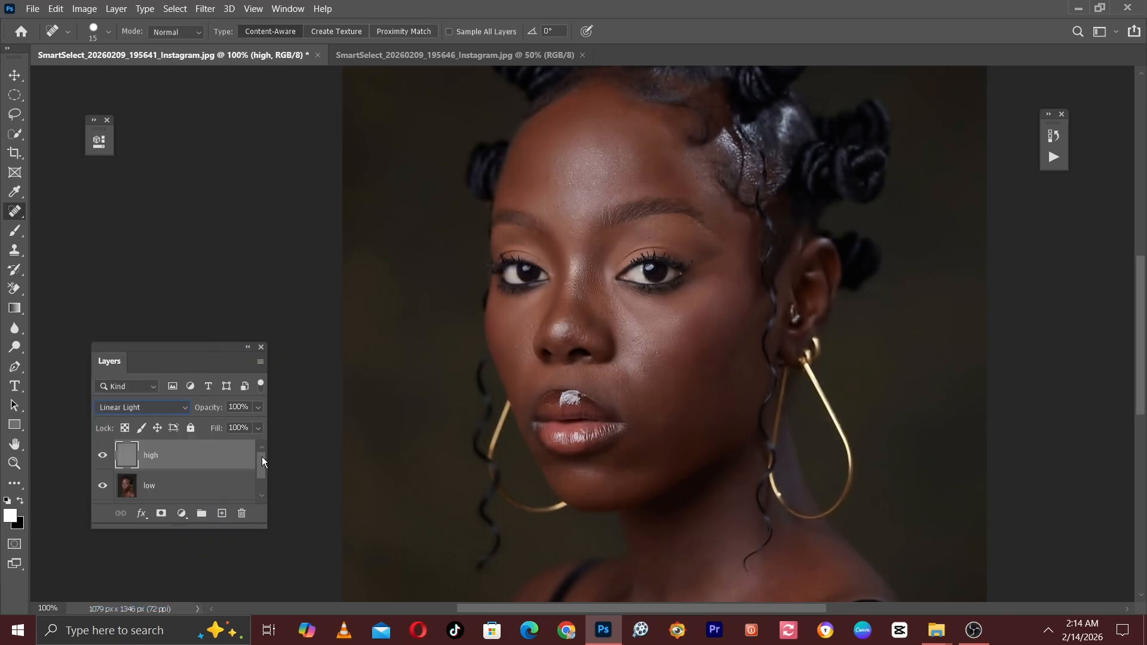
Group the high and low layers together above the background.
{"action": "mouse_move", "coordinate": [263, 461]}
{"action": "left_mouse_down"}
{"action": "mouse_move", "coordinate": [266, 487]}
{"action": "mouse_move", "coordinate": [257, 469]}
{"action": "left_mouse_up"}
{"action": "left_click", "coordinate": [173, 472], "text": "shift"}
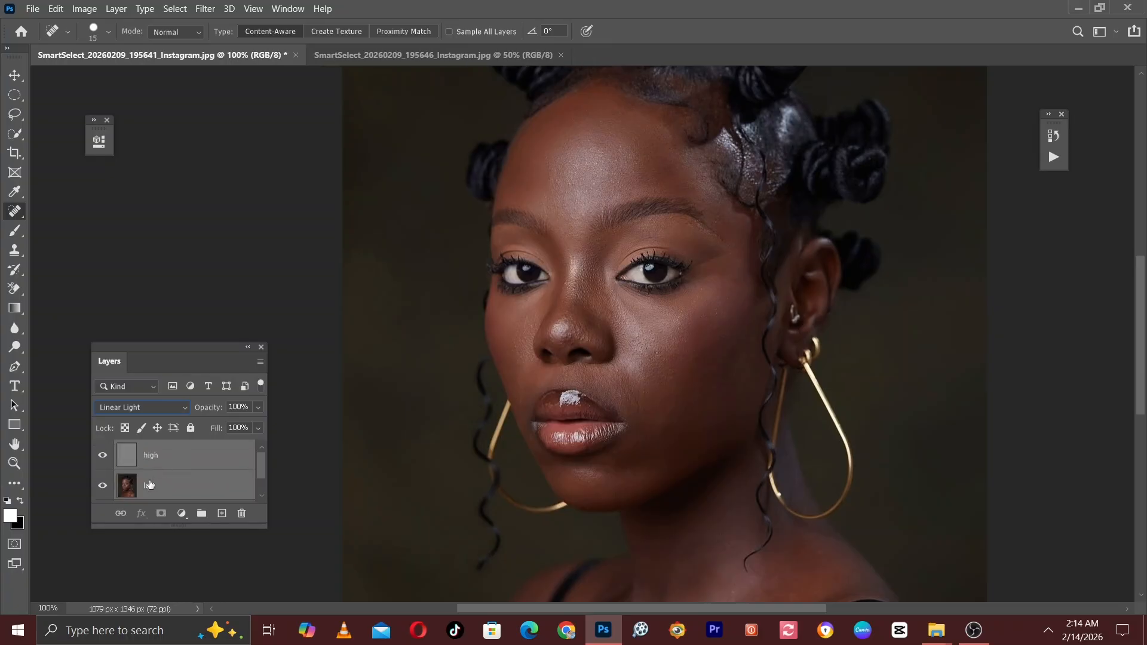
{"action": "left_click_drag", "start_coordinate": [196, 479], "coordinate": [201, 513]}
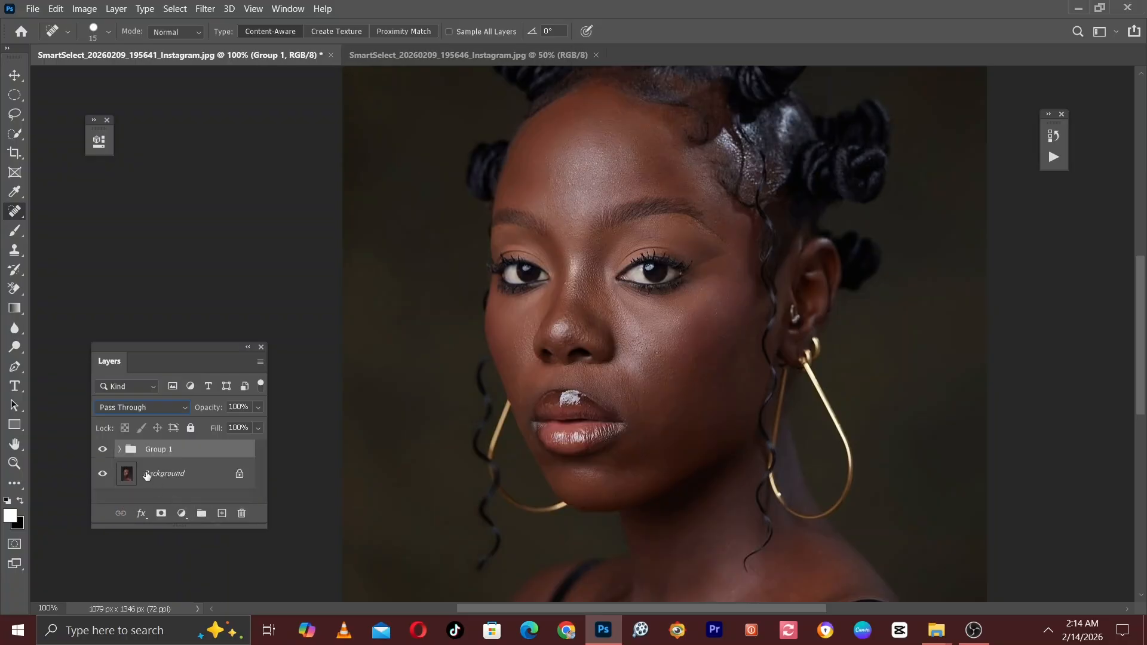
On the low layer inside the group, lasso the cheek nearest the visible ear from below the eye to the jaw, with an 18 px feather.
{"action": "left_click", "coordinate": [118, 450]}
{"action": "scroll", "coordinate": [264, 476], "scroll_direction": "down", "scroll_amount": 1}
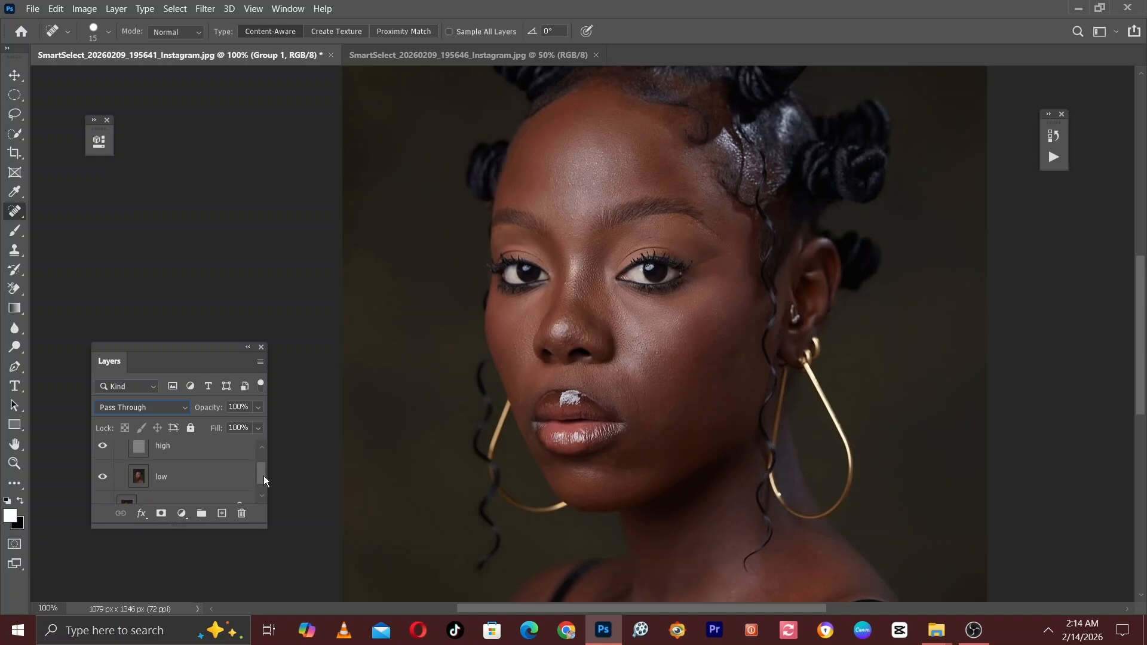
{"action": "left_click", "coordinate": [192, 485]}
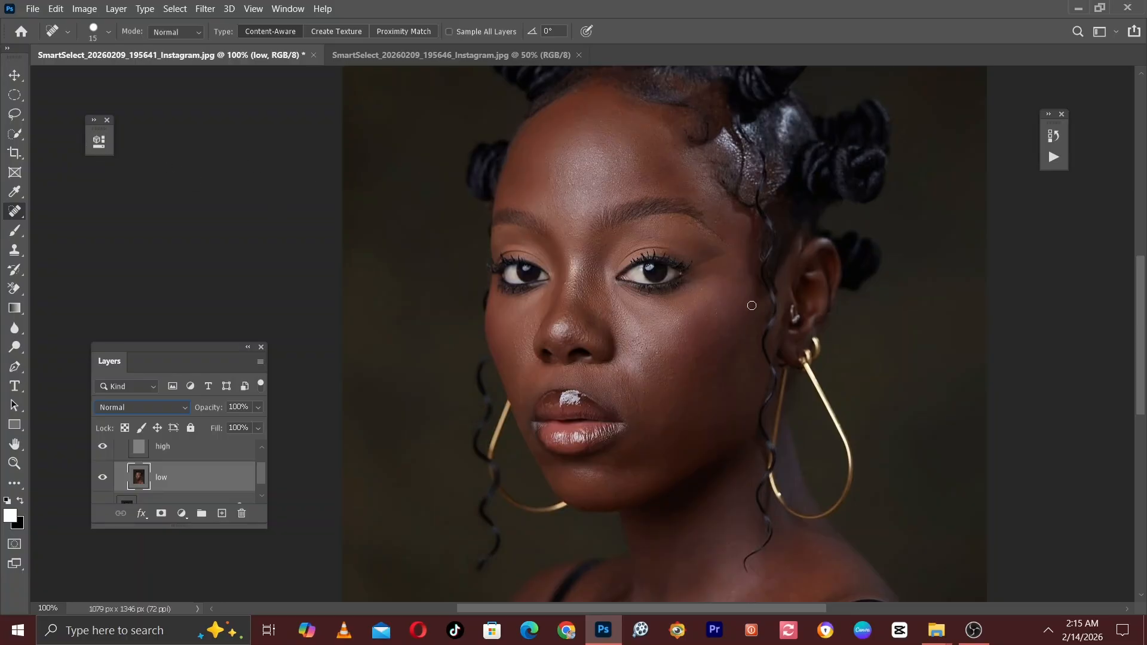
{"action": "left_click", "coordinate": [11, 118]}
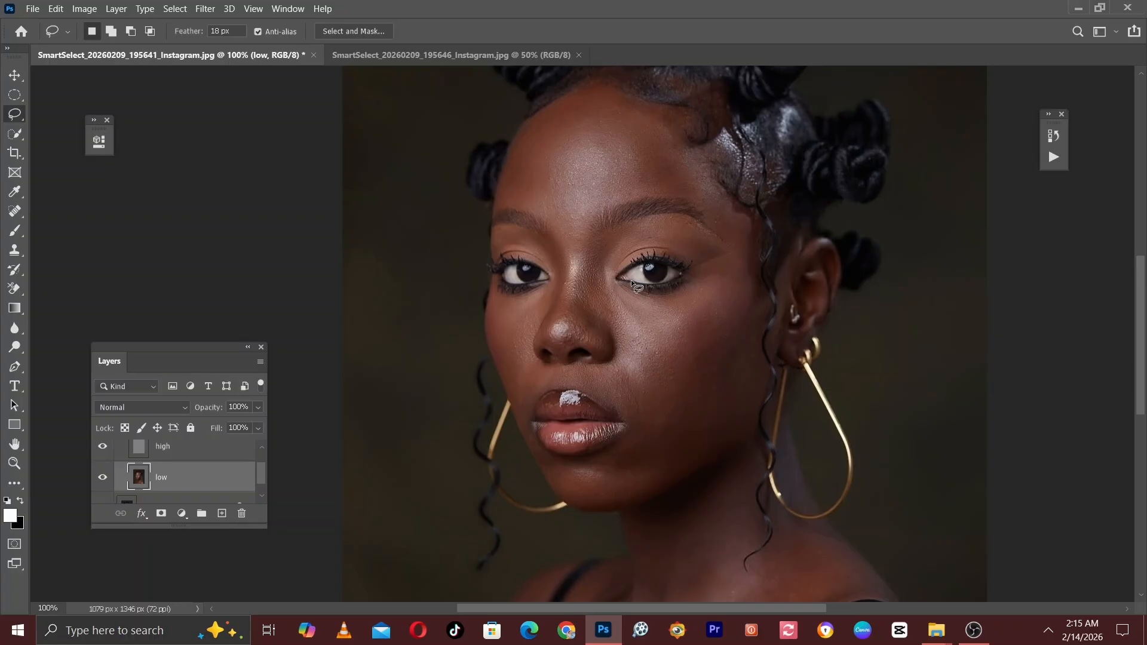
{"action": "key", "text": "ctrl+plus"}
{"action": "left_click_drag", "start_coordinate": [601, 292], "coordinate": [507, 242]}
{"action": "left_click_drag", "start_coordinate": [549, 192], "coordinate": [625, 178]}
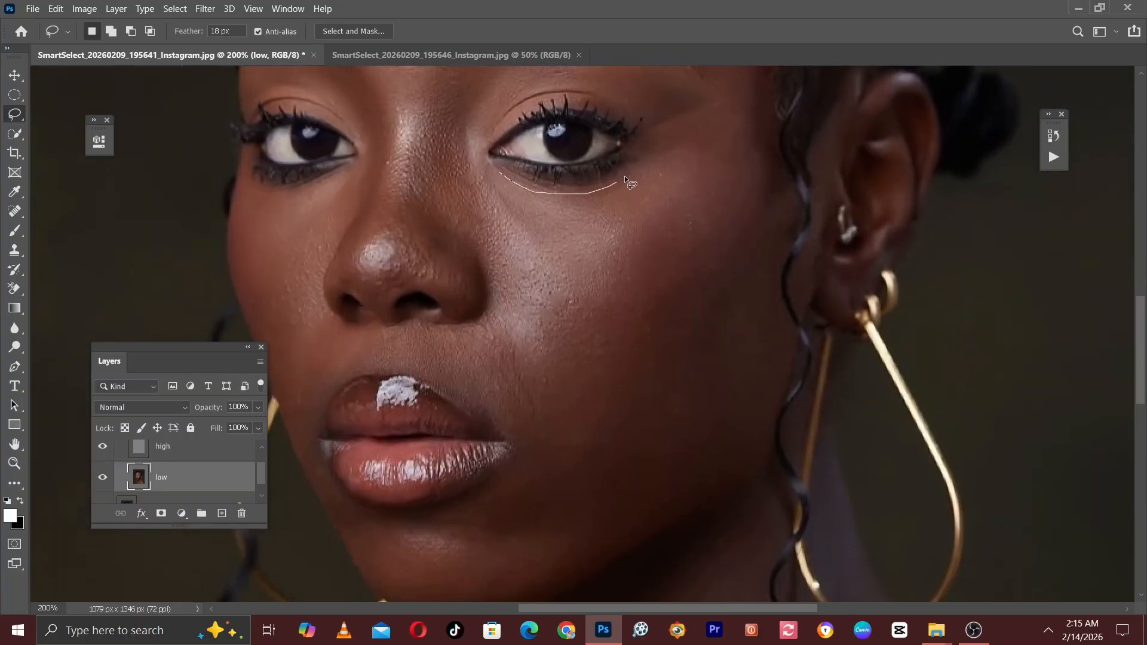
{"action": "left_click_drag", "start_coordinate": [778, 202], "coordinate": [757, 371]}
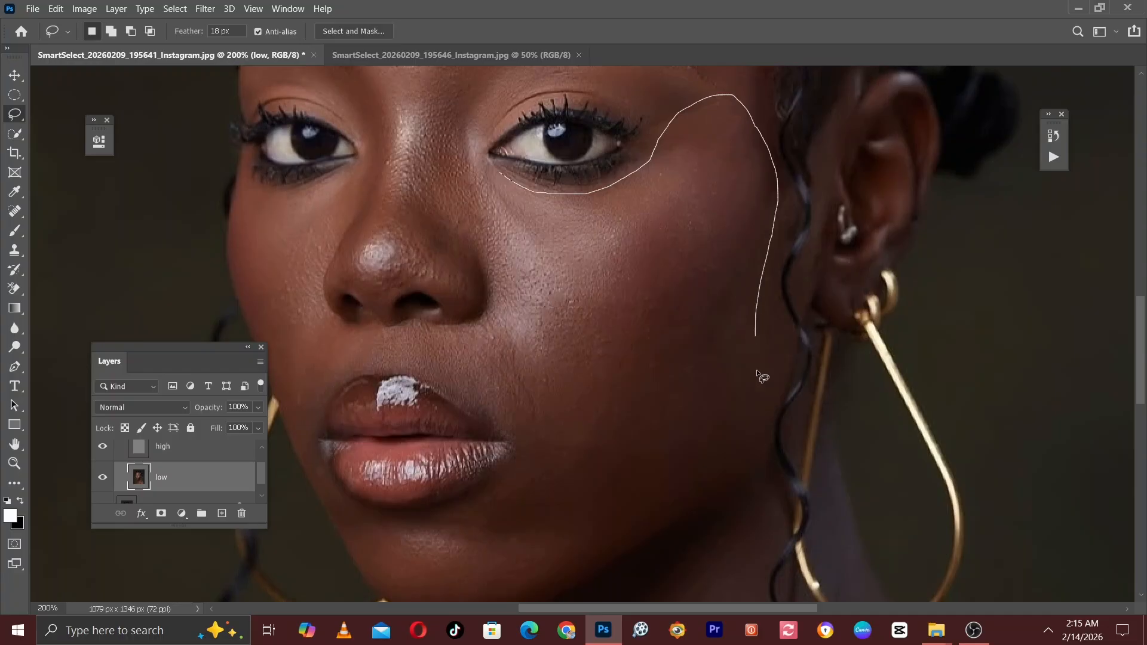
{"action": "mouse_move", "coordinate": [739, 461]}
{"action": "left_mouse_down"}
{"action": "mouse_move", "coordinate": [612, 538]}
{"action": "mouse_move", "coordinate": [558, 535]}
{"action": "mouse_move", "coordinate": [519, 488]}
{"action": "mouse_move", "coordinate": [487, 332]}
{"action": "mouse_move", "coordinate": [492, 188]}
{"action": "left_mouse_up"}
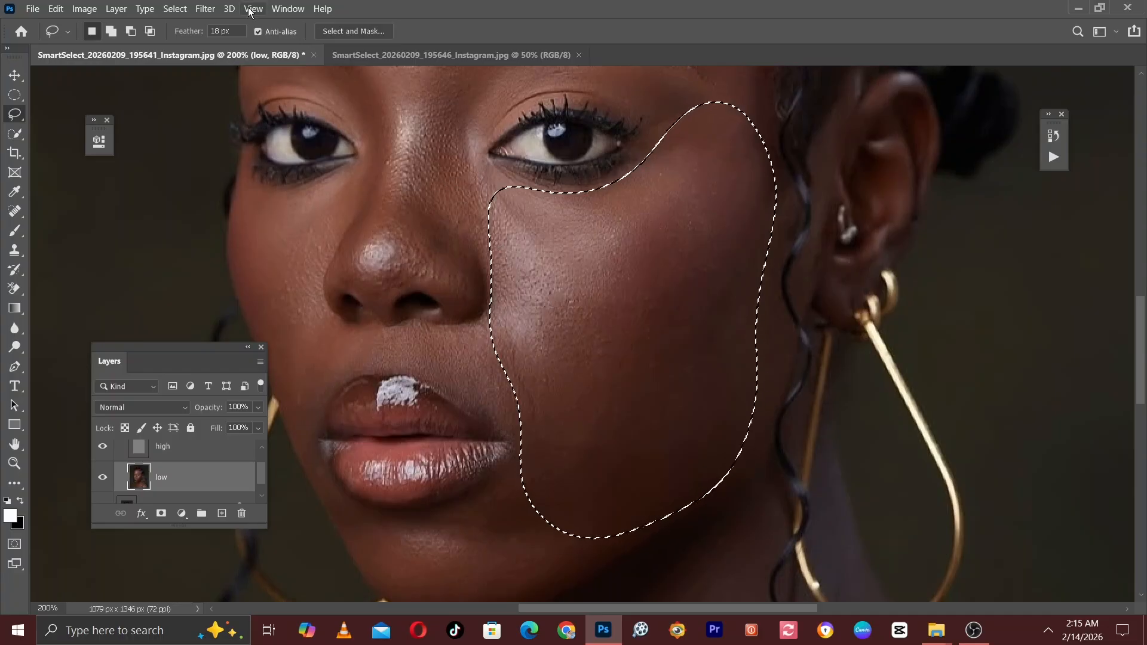
Apply a 15 px Gaussian Blur to the lassoed cheek on the low layer and deselect it.
{"action": "left_click", "coordinate": [204, 8]}
{"action": "mouse_move", "coordinate": [214, 170]}
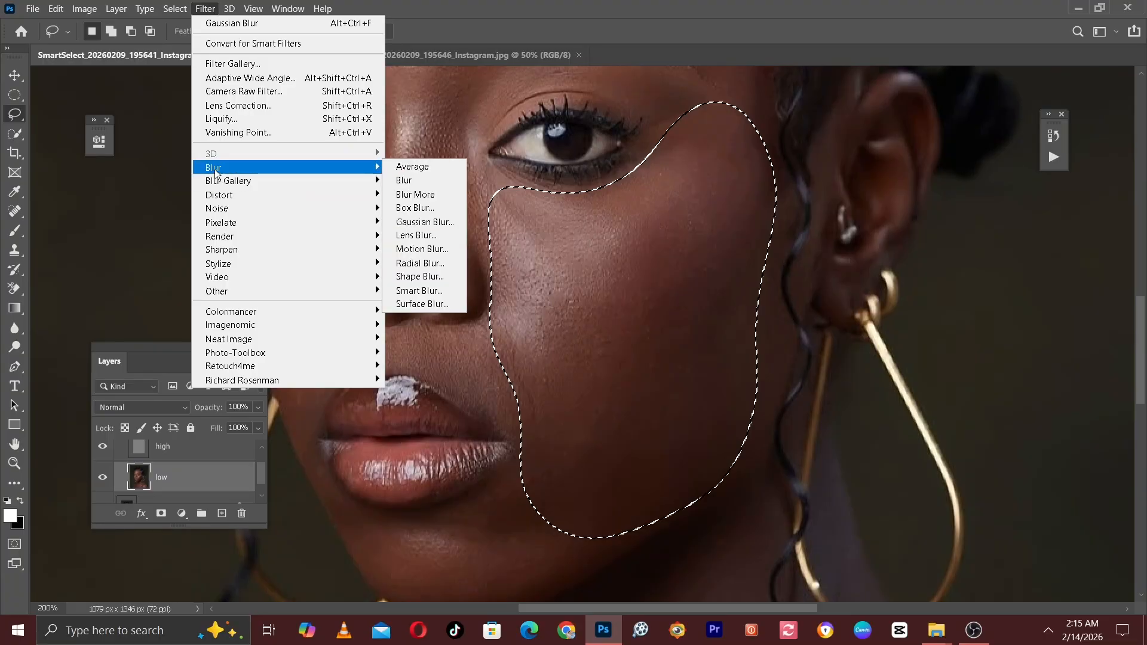
{"action": "mouse_move", "coordinate": [358, 195]}
{"action": "mouse_move", "coordinate": [311, 168]}
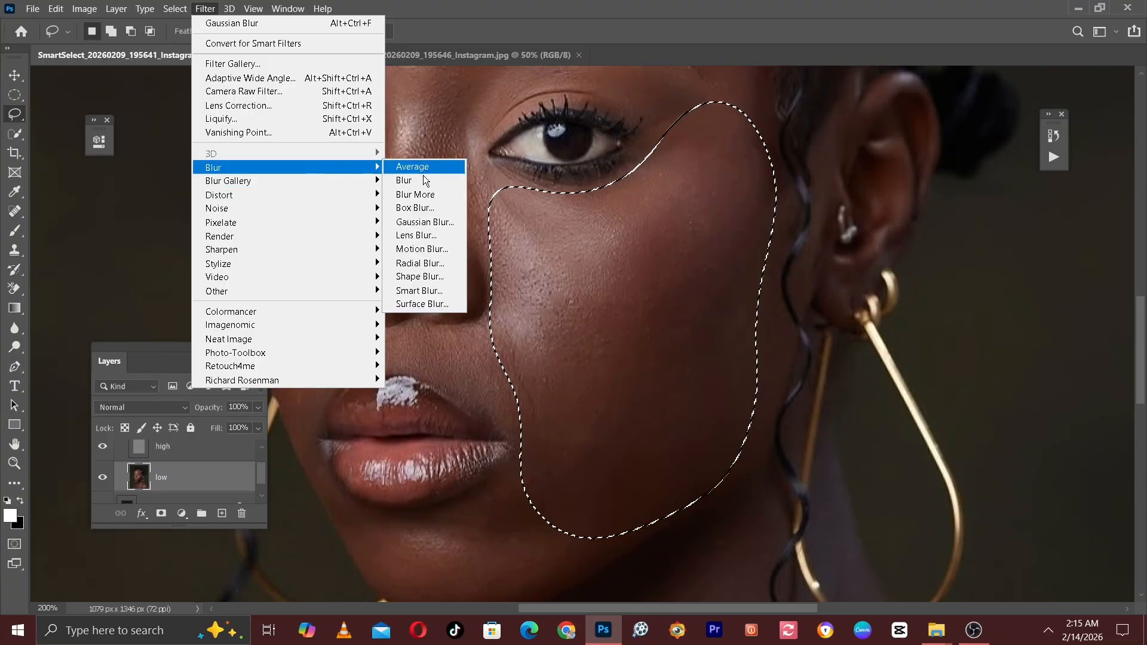
{"action": "left_click", "coordinate": [460, 223]}
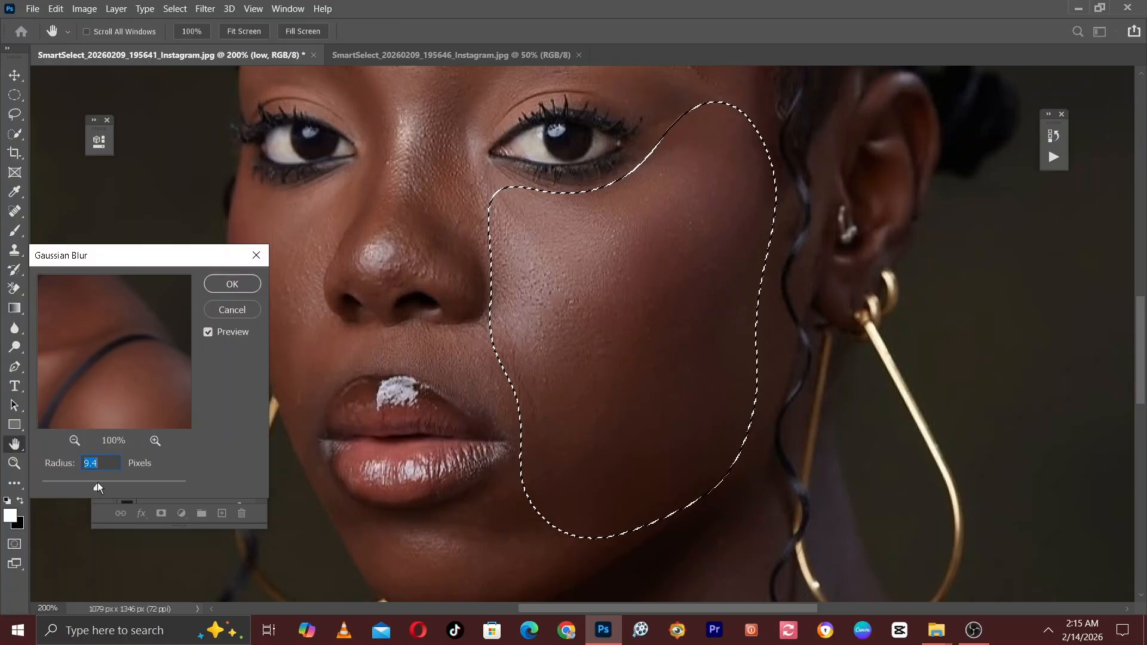
{"action": "left_click", "coordinate": [104, 485]}
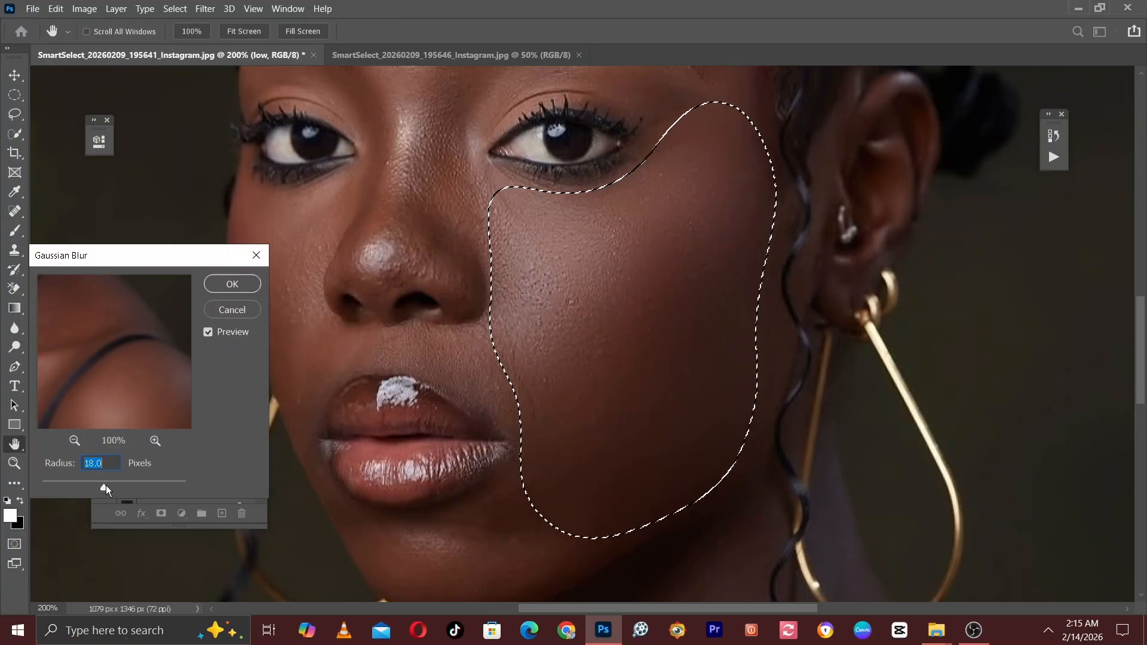
{"action": "type", "text": "15"}
{"action": "left_click", "coordinate": [232, 284]}
{"action": "key", "text": "ctrl+d"}
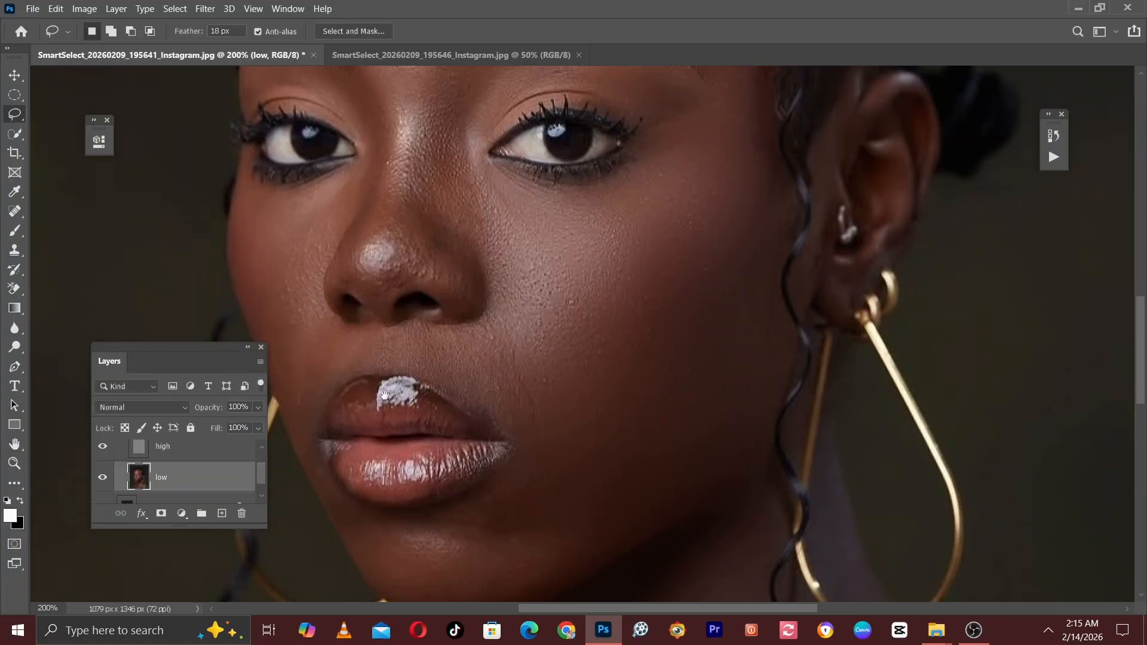
Lasso the forehead above the eyebrows on the low layer, blur it with Gaussian Blur at 15 px, and deselect.
{"action": "left_click_drag", "start_coordinate": [398, 471], "coordinate": [398, 267]}
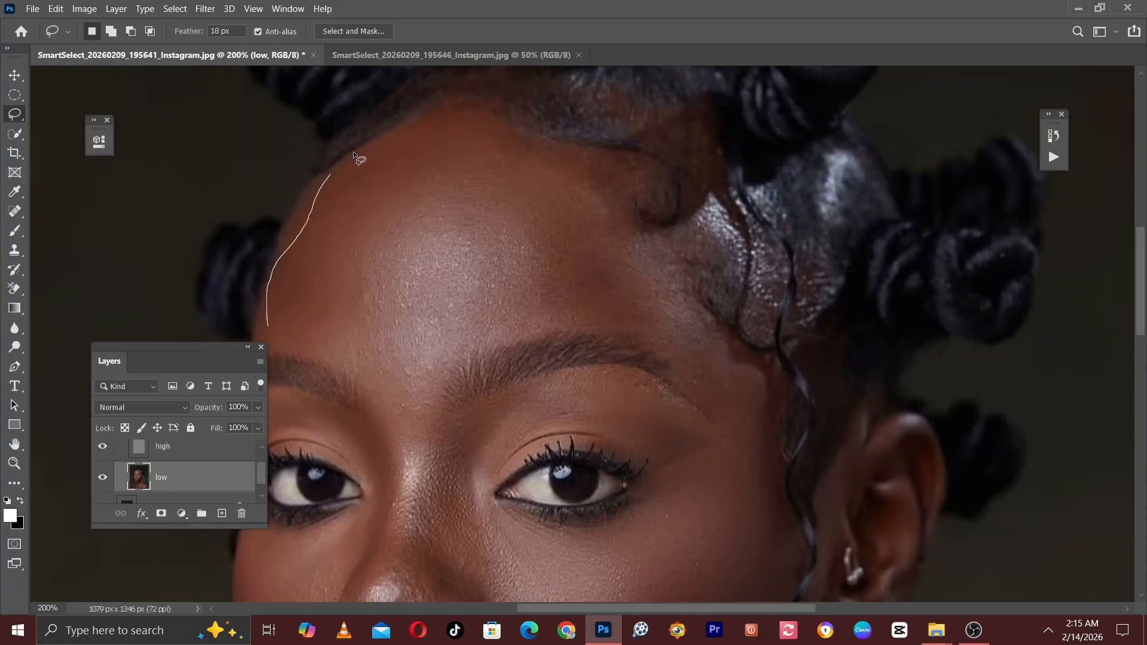
{"action": "mouse_move", "coordinate": [549, 165]}
{"action": "left_mouse_down"}
{"action": "mouse_move", "coordinate": [624, 235]}
{"action": "mouse_move", "coordinate": [651, 301]}
{"action": "mouse_move", "coordinate": [454, 347]}
{"action": "left_mouse_up"}
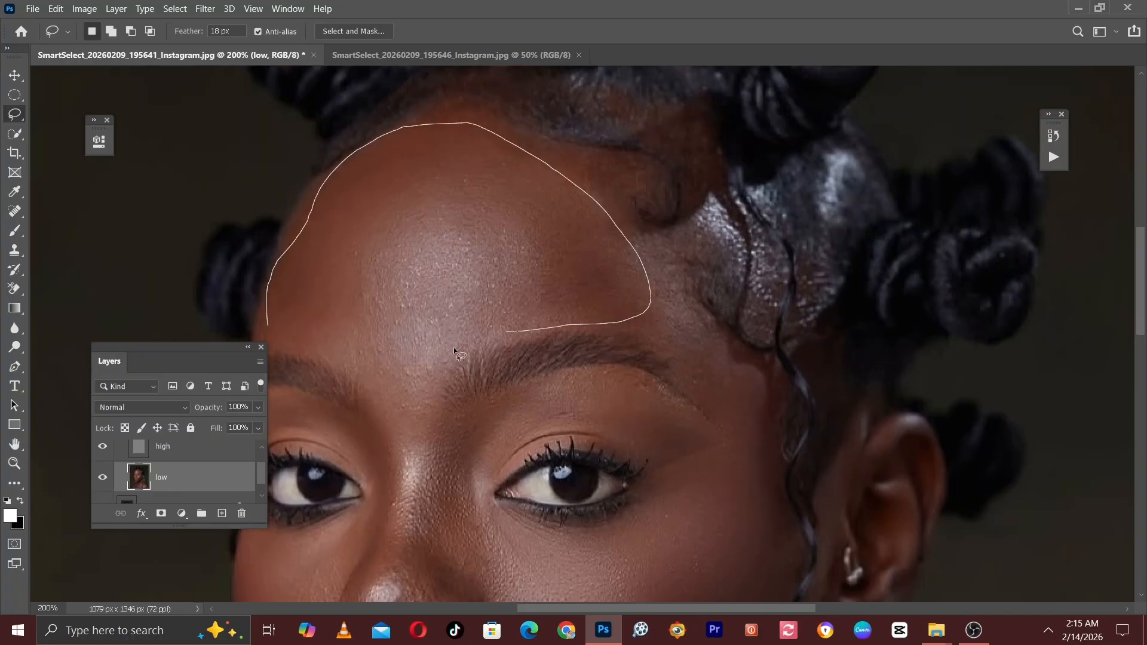
{"action": "left_click_drag", "start_coordinate": [280, 313], "coordinate": [282, 316]}
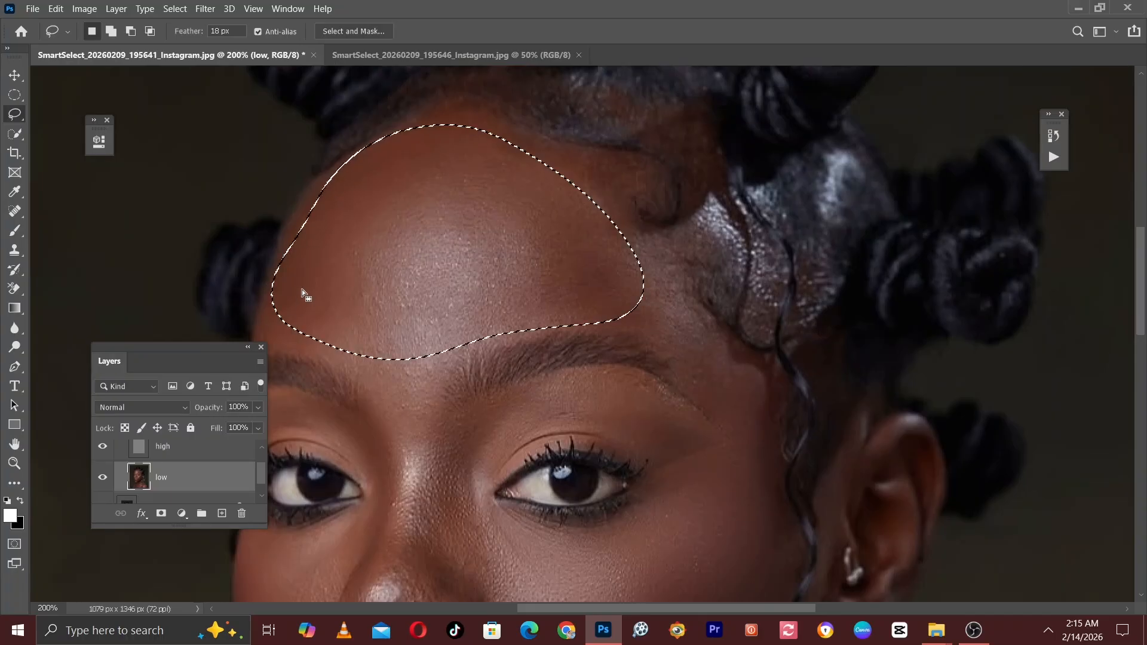
{"action": "left_click", "coordinate": [205, 8]}
{"action": "mouse_move", "coordinate": [219, 173]}
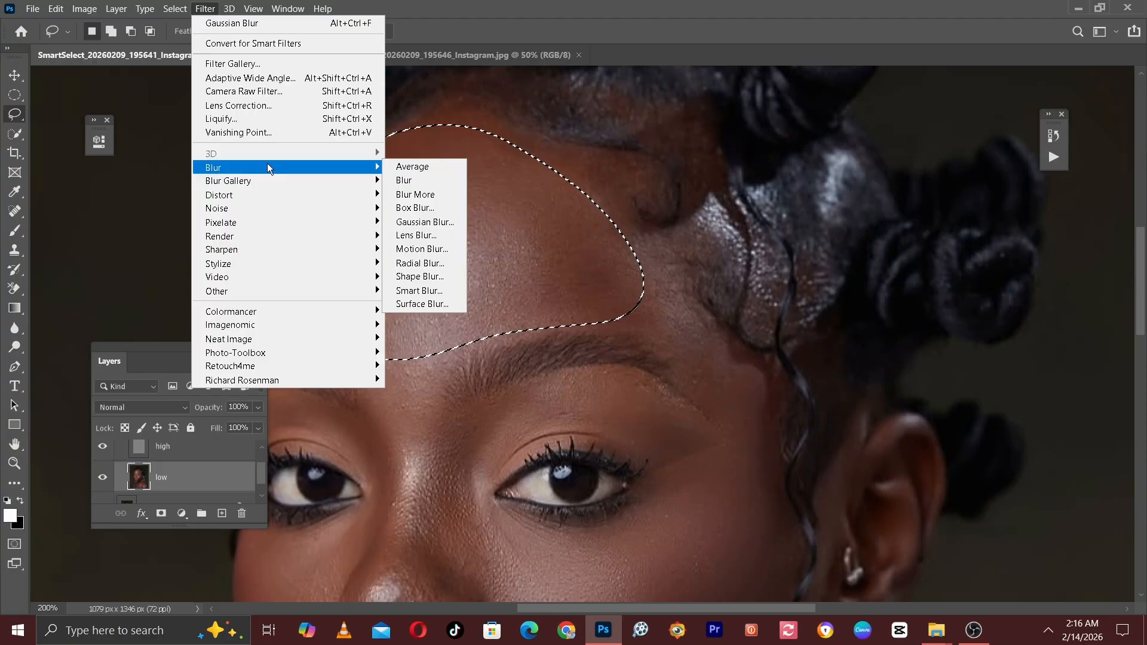
{"action": "left_click", "coordinate": [424, 222]}
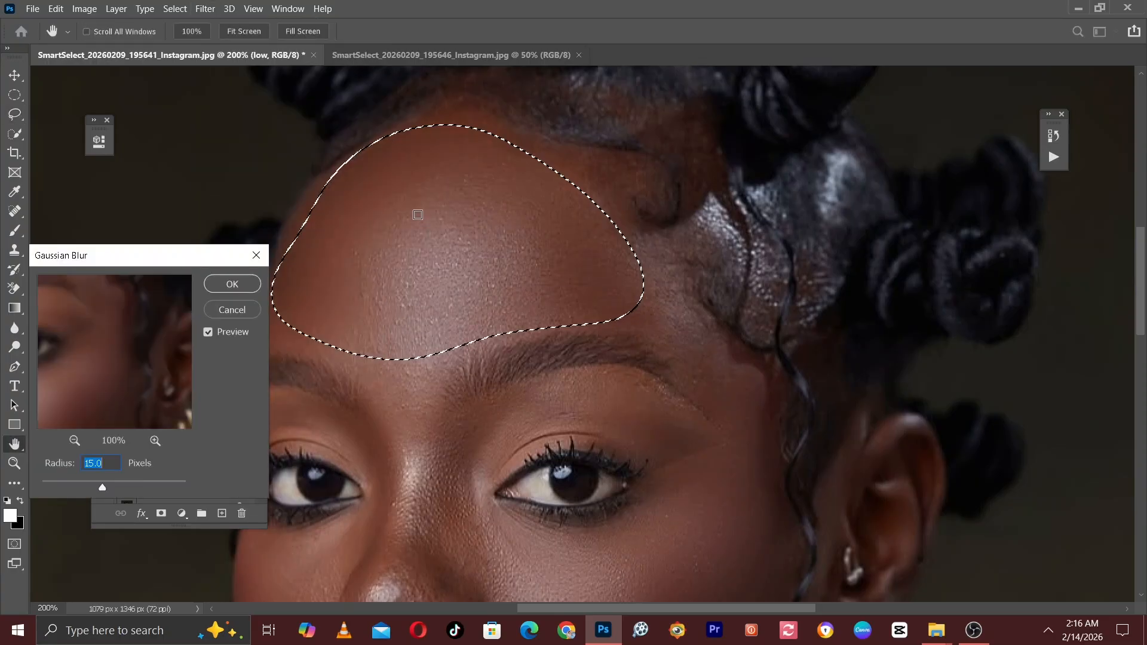
{"action": "key", "text": "Return"}
{"action": "left_click_drag", "start_coordinate": [616, 399], "coordinate": [671, 246]}
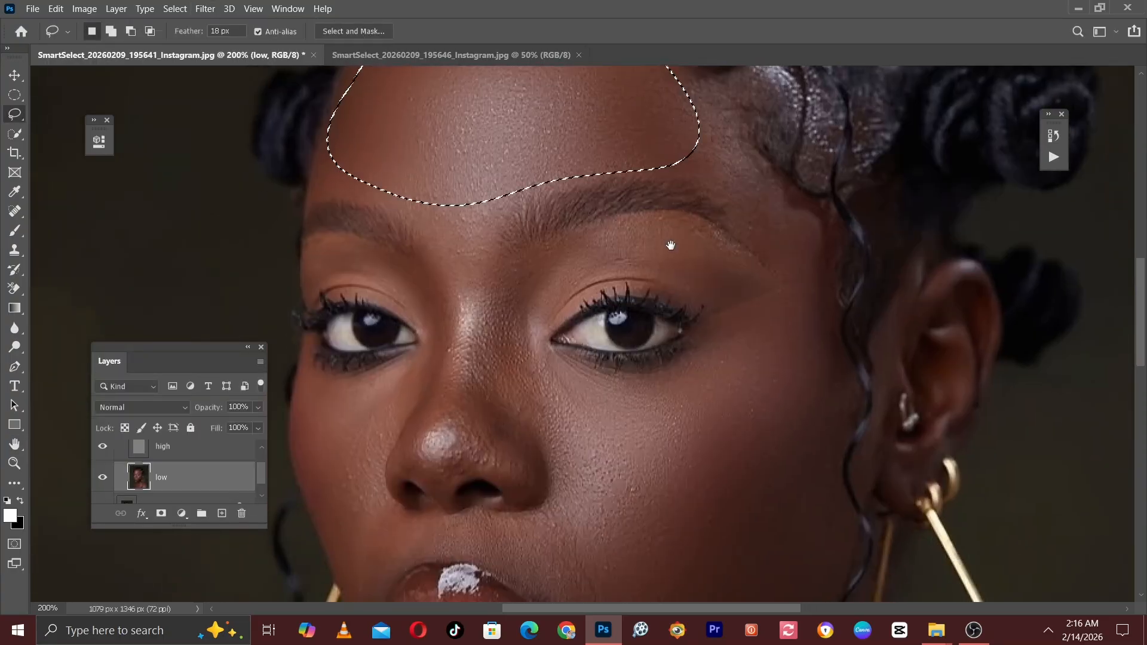
{"action": "key", "text": "ctrl+d"}
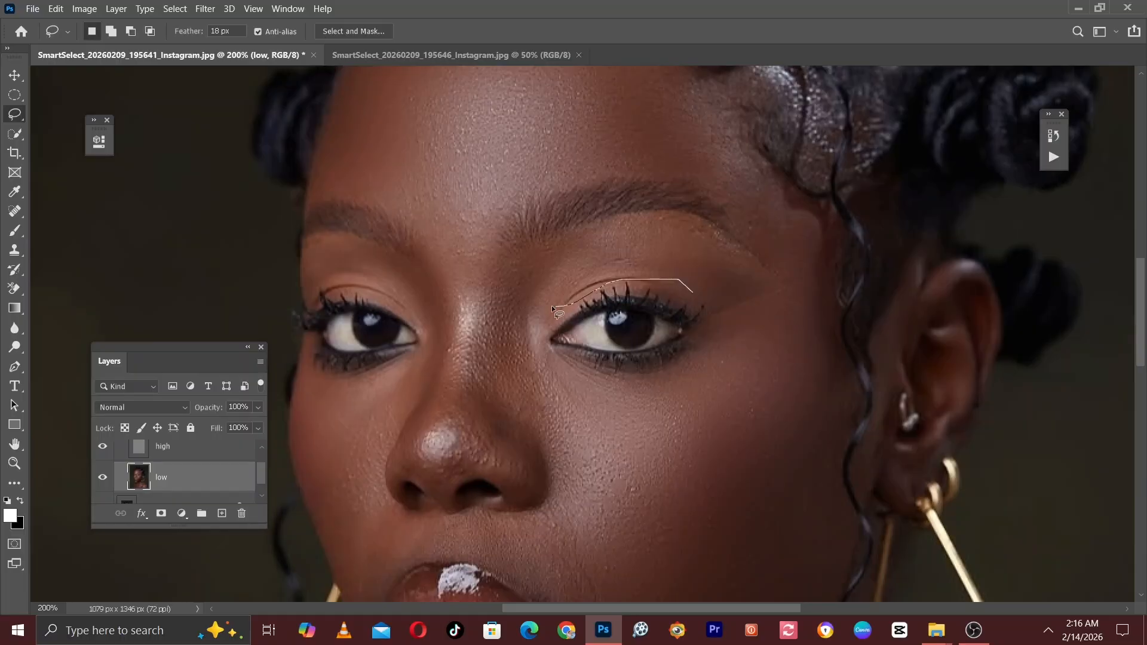
Lasso the cheek farther from the visible ear, from below the eye to beside the mouth, and apply a 12.5 px Gaussian Blur.
{"action": "left_click_drag", "start_coordinate": [726, 266], "coordinate": [694, 328]}
{"action": "left_click_drag", "start_coordinate": [478, 454], "coordinate": [536, 263]}
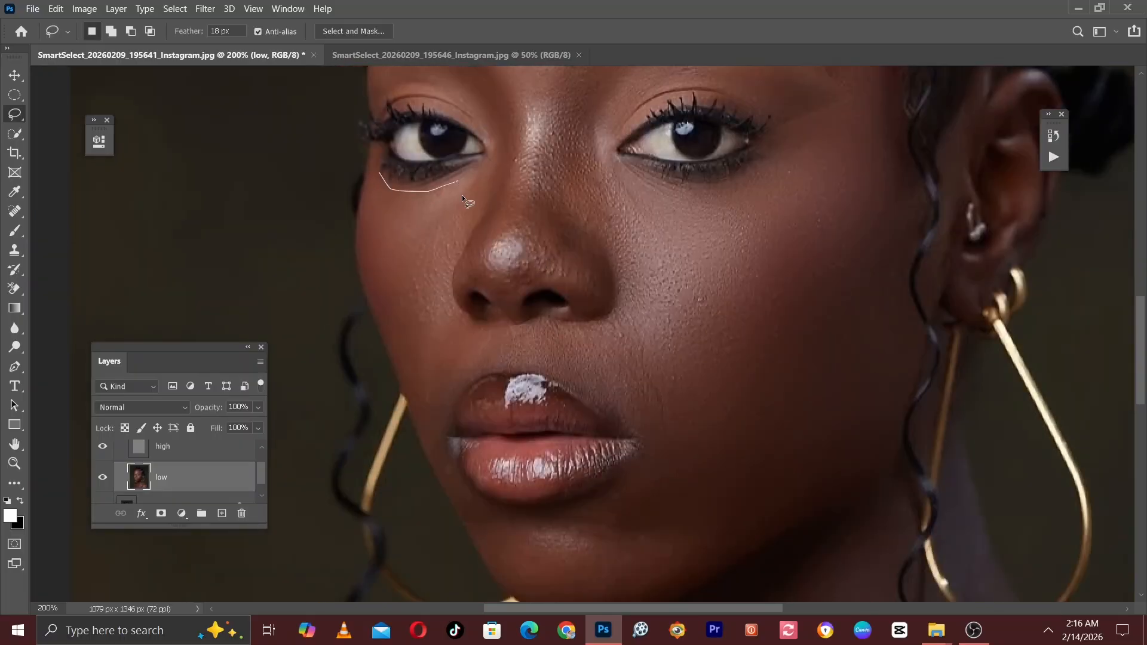
{"action": "mouse_move", "coordinate": [392, 317]}
{"action": "left_mouse_down"}
{"action": "mouse_move", "coordinate": [367, 239]}
{"action": "mouse_move", "coordinate": [379, 173]}
{"action": "left_mouse_up"}
{"action": "left_click", "coordinate": [205, 8]}
{"action": "mouse_move", "coordinate": [199, 166]}
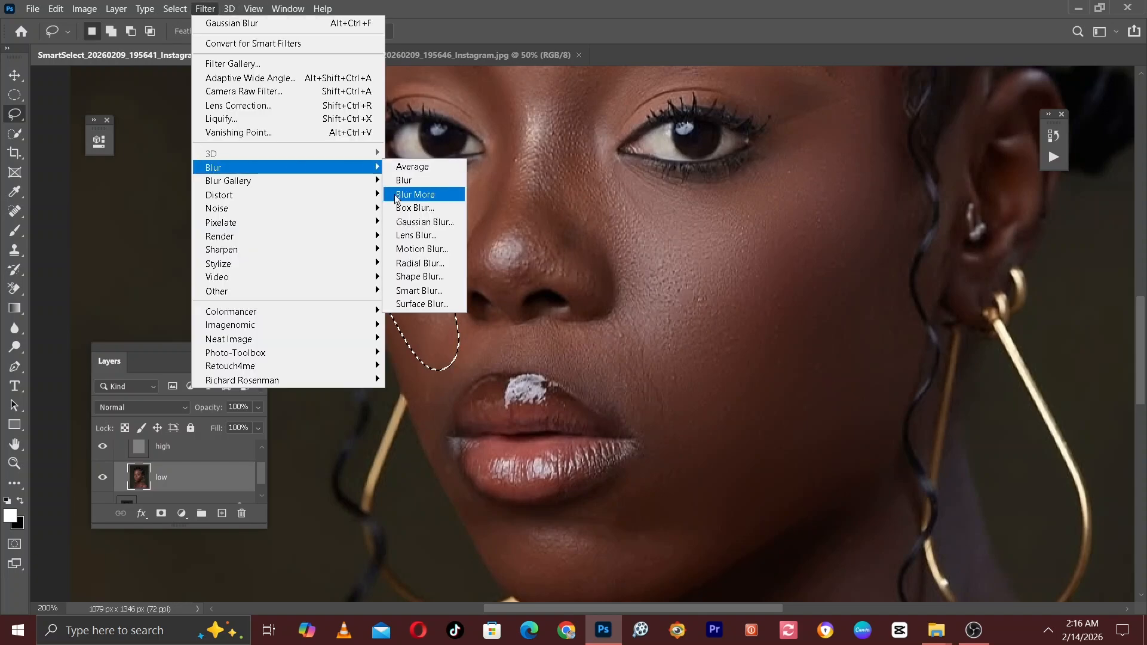
{"action": "left_click", "coordinate": [425, 222]}
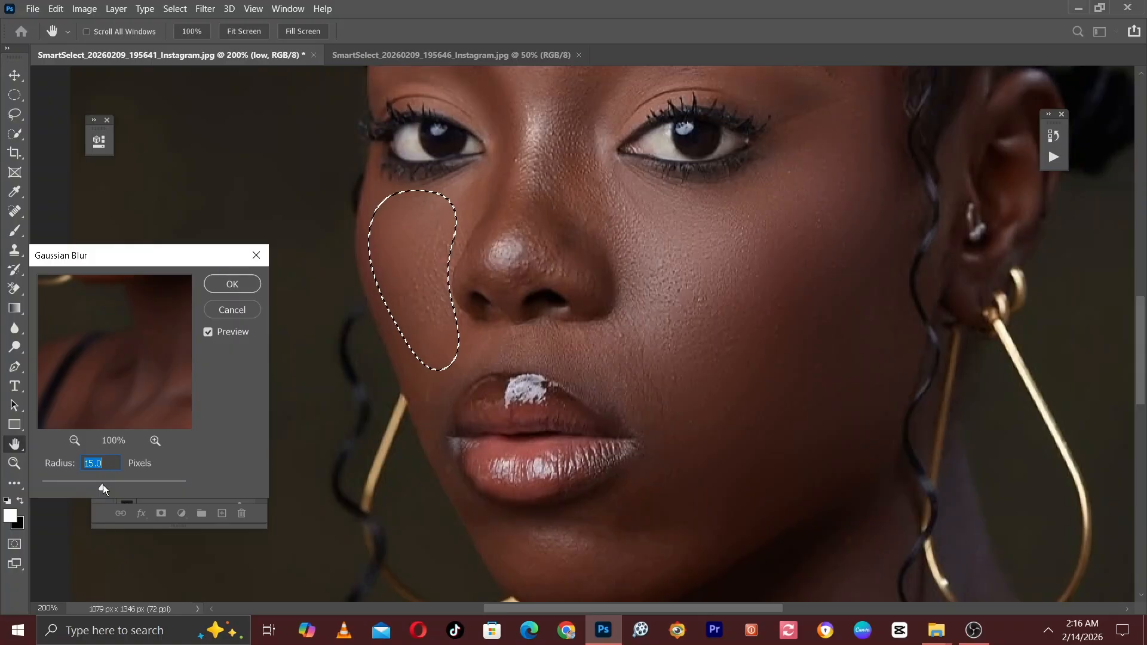
{"action": "left_click_drag", "start_coordinate": [98, 484], "coordinate": [99, 484]}
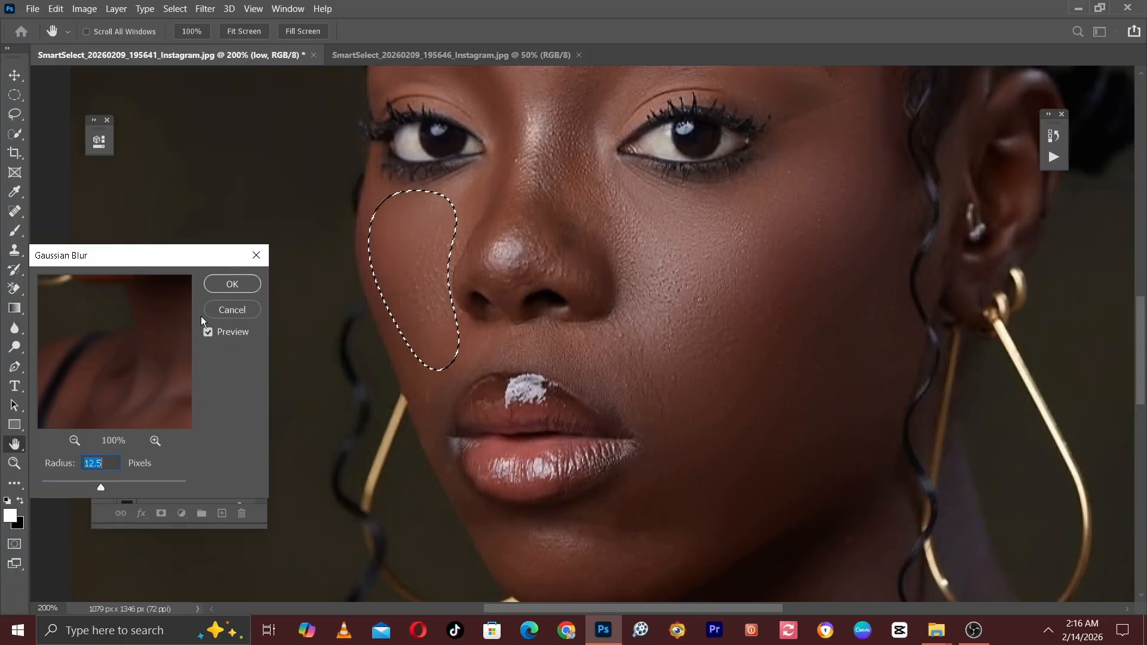
{"action": "left_click", "coordinate": [228, 289]}
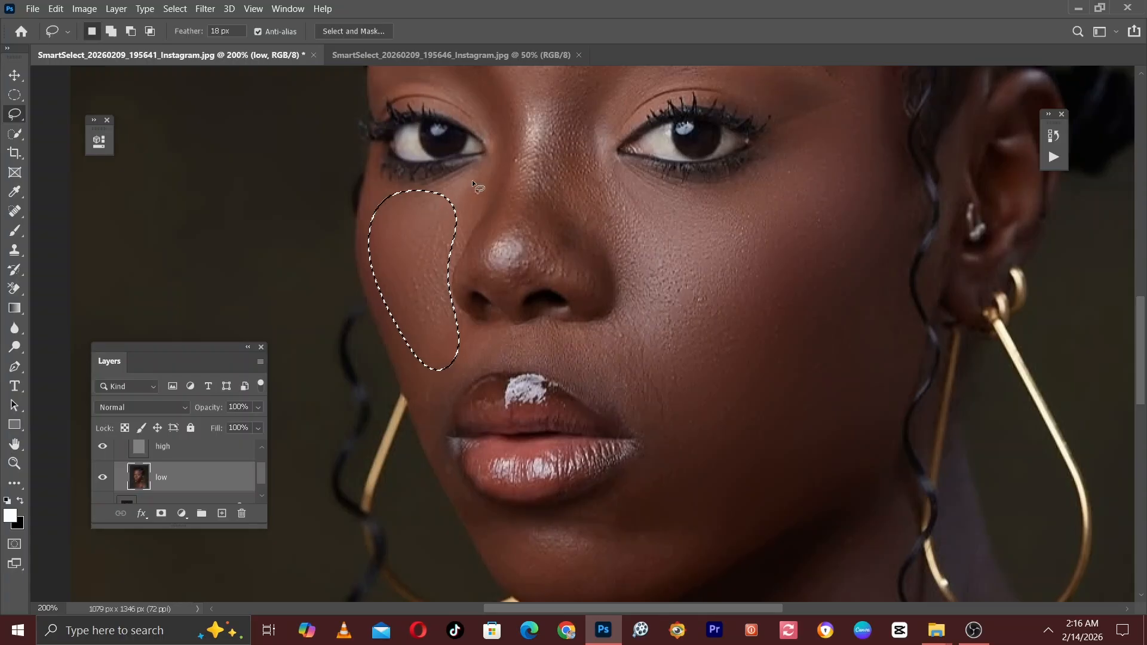
{"action": "key", "text": "ctrl+d"}
Lasso the chin below the lower lip, repeat the last Gaussian Blur on it, and deselect.
{"action": "left_click_drag", "start_coordinate": [496, 202], "coordinate": [448, 388]}
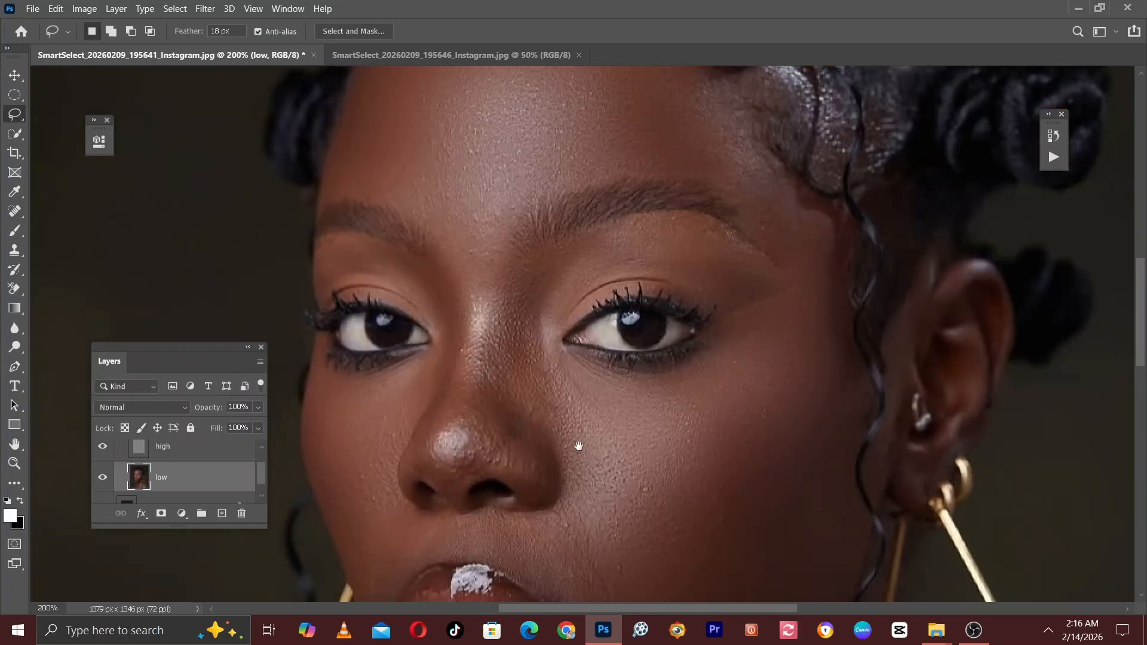
{"action": "left_click_drag", "start_coordinate": [579, 446], "coordinate": [550, 167]}
{"action": "mouse_move", "coordinate": [382, 386]}
{"action": "left_mouse_down"}
{"action": "mouse_move", "coordinate": [406, 415]}
{"action": "mouse_move", "coordinate": [477, 431]}
{"action": "left_mouse_up"}
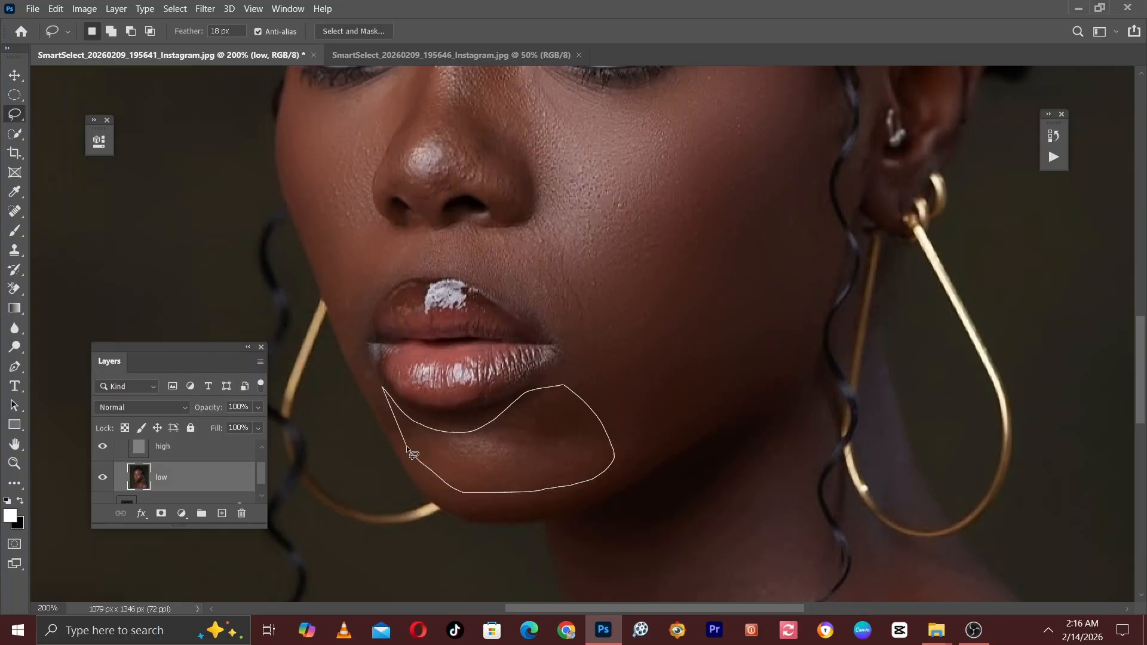
{"action": "left_click_drag", "start_coordinate": [408, 449], "coordinate": [411, 450]}
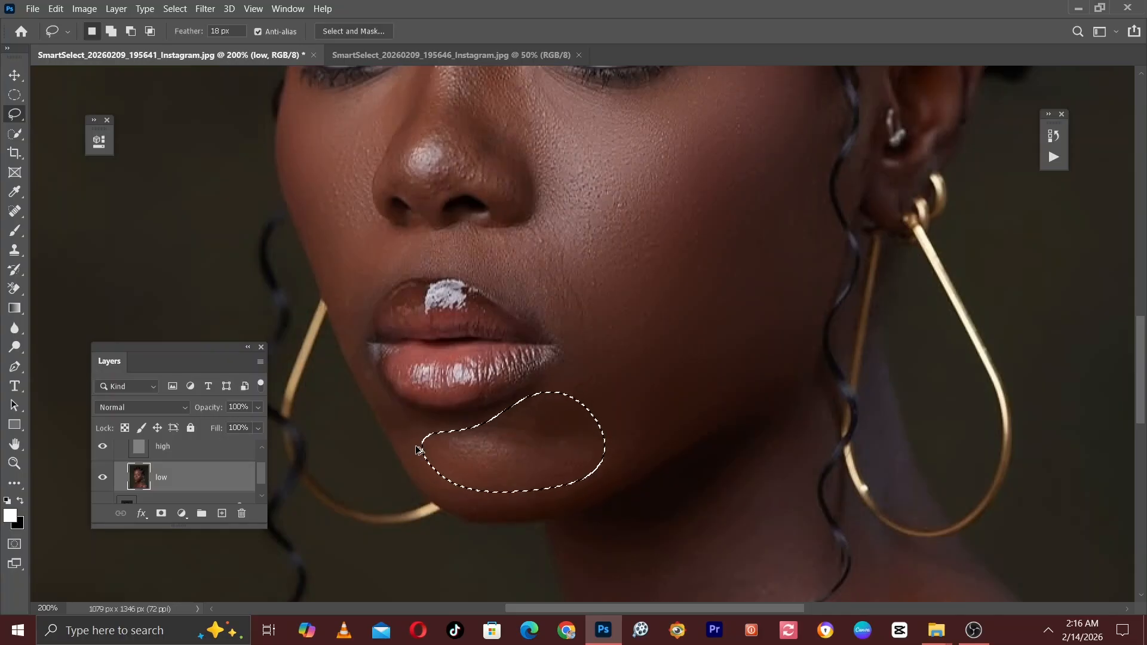
{"action": "key", "text": "ctrl+d"}
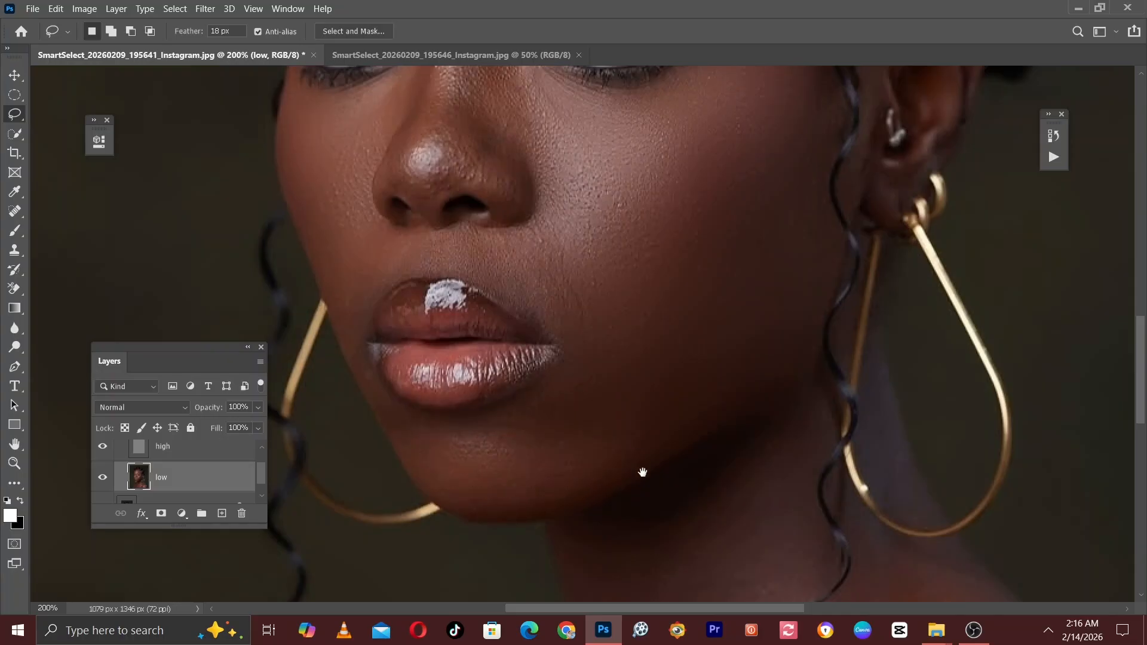
Lasso the neck from under the jaw down past the collarbone and repeat the last Gaussian Blur on it.
{"action": "left_click_drag", "start_coordinate": [643, 473], "coordinate": [495, 208]}
{"action": "mouse_move", "coordinate": [419, 246]}
{"action": "left_mouse_down"}
{"action": "mouse_move", "coordinate": [504, 239]}
{"action": "mouse_move", "coordinate": [630, 123]}
{"action": "mouse_move", "coordinate": [644, 270]}
{"action": "left_mouse_up"}
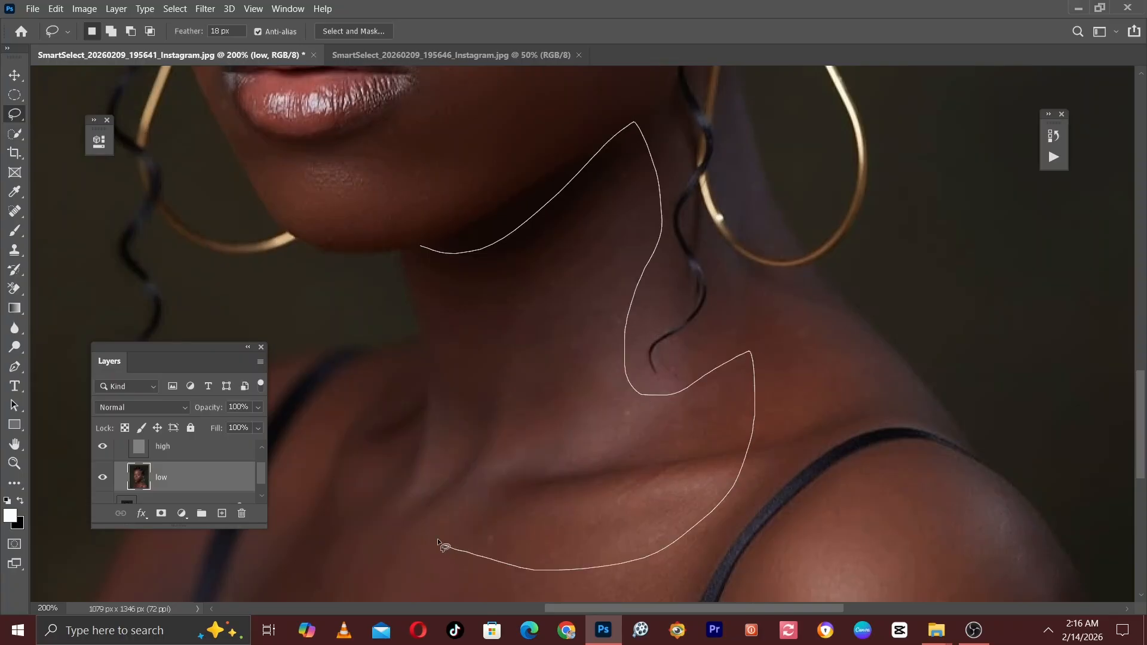
{"action": "left_click_drag", "start_coordinate": [444, 379], "coordinate": [428, 260]}
{"action": "key", "text": "ctrl+alt+f"}
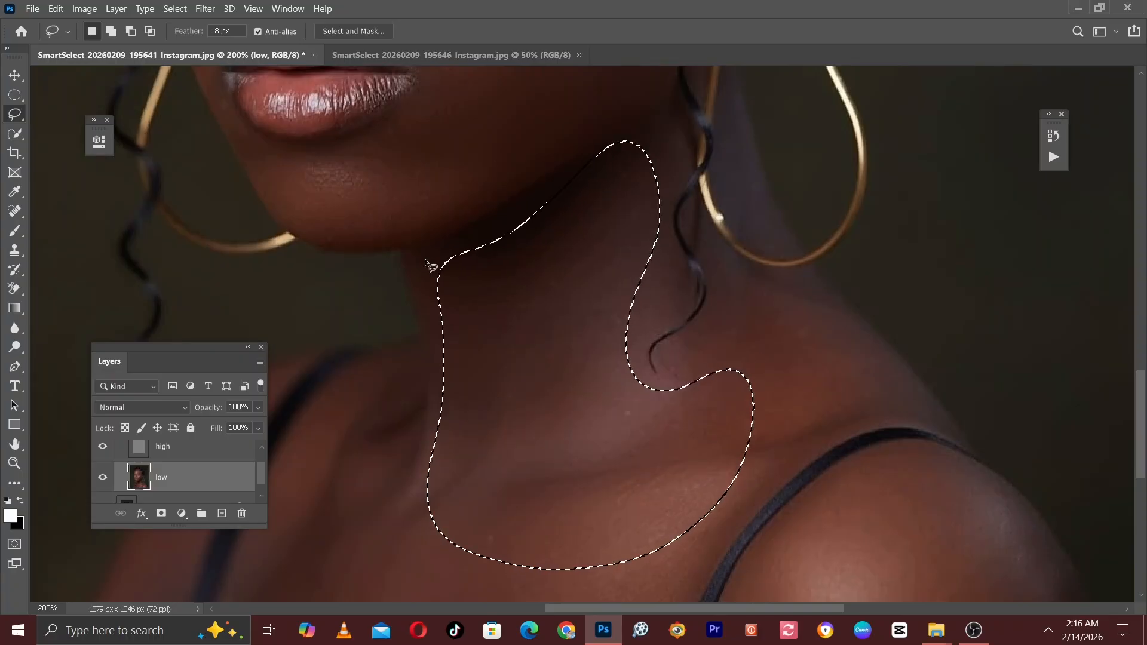
{"action": "key", "text": "ctrl+d"}
Lasso the upper chest, then the shoulder outside the nearer strap, repeating the last Gaussian Blur on each area.
{"action": "left_click_drag", "start_coordinate": [369, 471], "coordinate": [500, 226]}
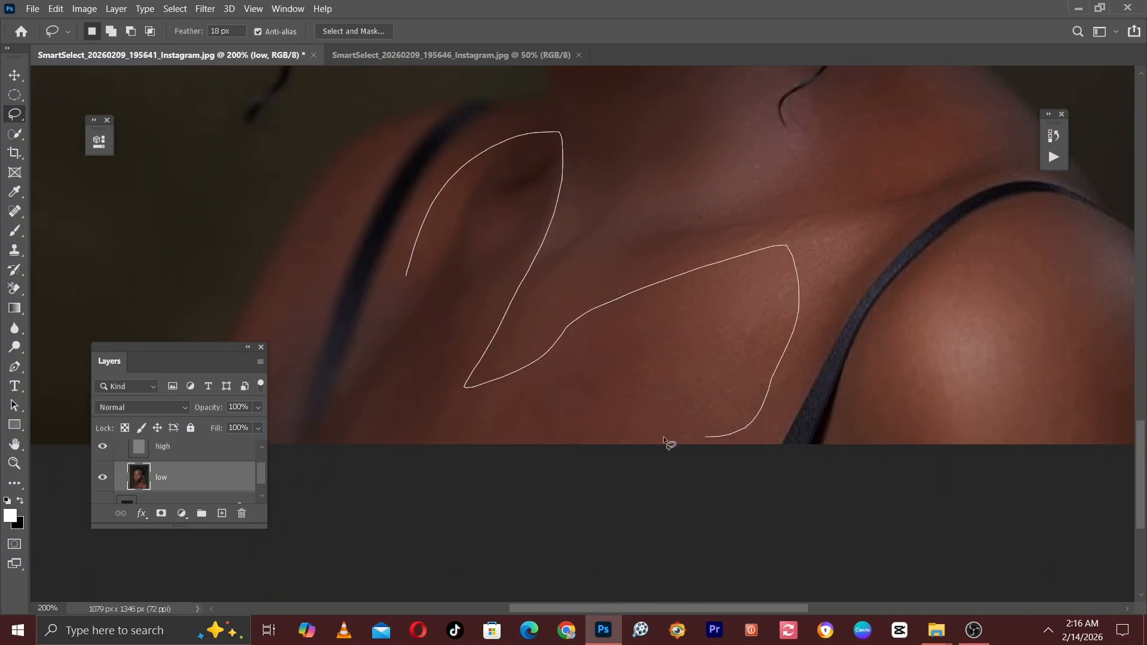
{"action": "mouse_move", "coordinate": [663, 436]}
{"action": "left_mouse_down"}
{"action": "mouse_move", "coordinate": [397, 440]}
{"action": "mouse_move", "coordinate": [361, 361]}
{"action": "mouse_move", "coordinate": [407, 276]}
{"action": "left_mouse_up"}
{"action": "key", "text": "ctrl+d"}
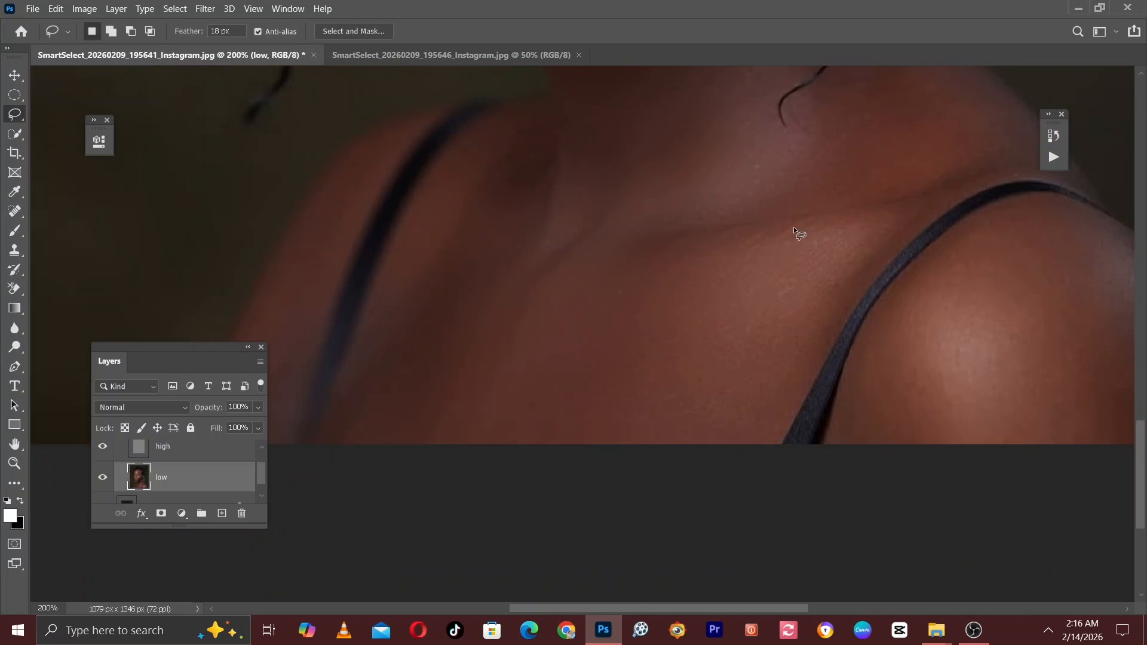
{"action": "left_click_drag", "start_coordinate": [946, 287], "coordinate": [716, 281]}
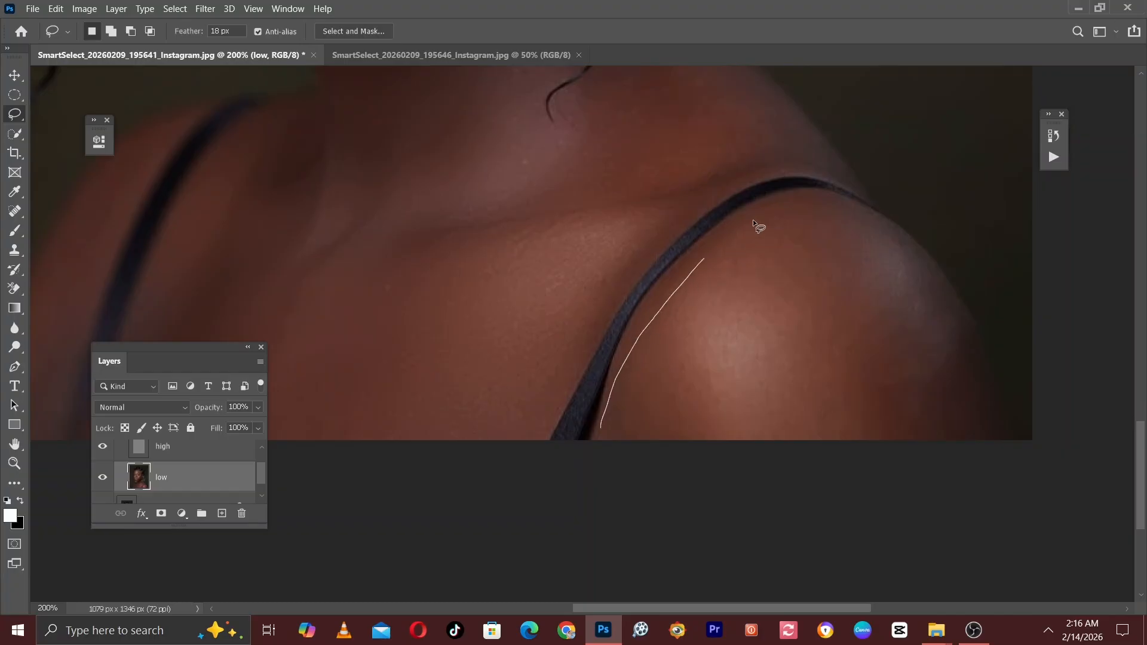
{"action": "mouse_move", "coordinate": [927, 286]}
{"action": "left_mouse_down"}
{"action": "mouse_move", "coordinate": [968, 461]}
{"action": "mouse_move", "coordinate": [684, 448]}
{"action": "mouse_move", "coordinate": [603, 431]}
{"action": "left_mouse_up"}
{"action": "key", "text": "ctrl+d"}
Lasso the slope between the neck and nearer shoulder, below the earring, and repeat the last Gaussian Blur on it.
{"action": "mouse_move", "coordinate": [355, 182]}
{"action": "left_mouse_down"}
{"action": "mouse_move", "coordinate": [553, 272]}
{"action": "mouse_move", "coordinate": [512, 319]}
{"action": "left_mouse_up"}
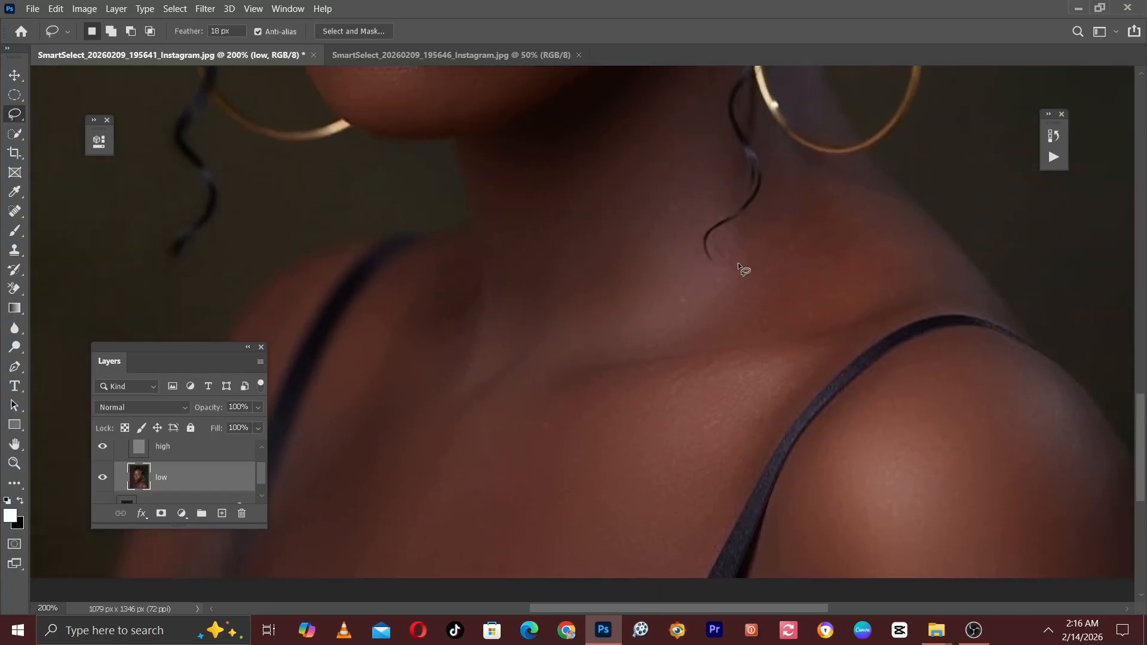
{"action": "mouse_move", "coordinate": [856, 172]}
{"action": "left_mouse_down"}
{"action": "mouse_move", "coordinate": [911, 210]}
{"action": "mouse_move", "coordinate": [955, 278]}
{"action": "left_mouse_up"}
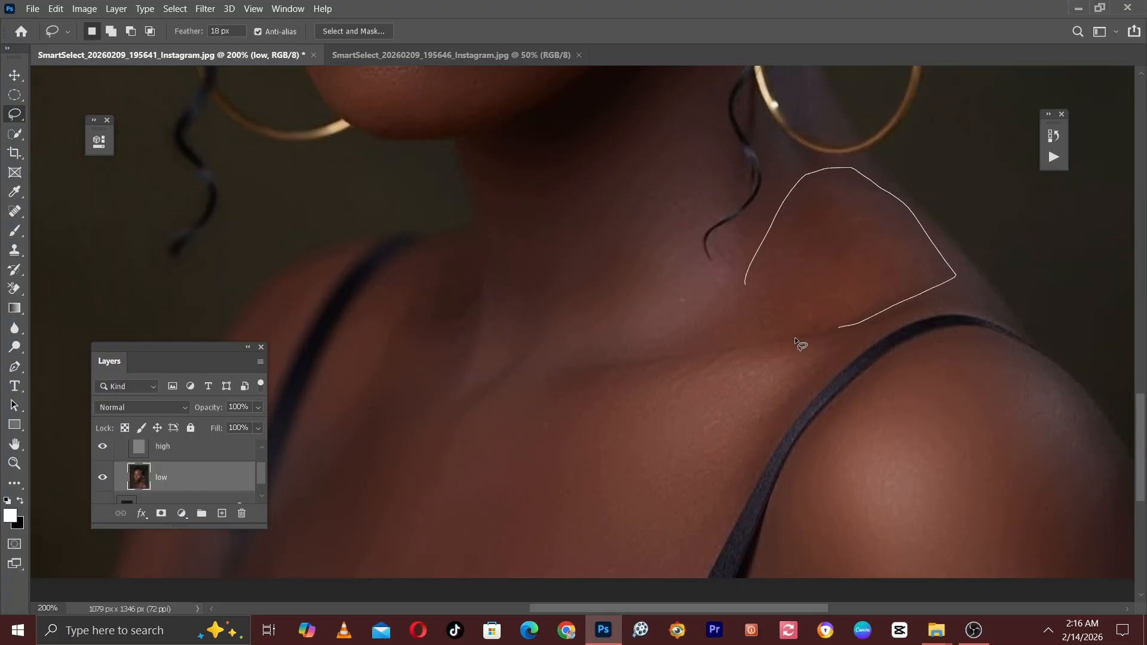
{"action": "left_click_drag", "start_coordinate": [795, 337], "coordinate": [741, 323]}
{"action": "key", "text": "ctrl+d"}
Lasso the side of the forehead and temple beyond the eyebrow nearest the ear and repeat the last Gaussian Blur.
{"action": "left_click_drag", "start_coordinate": [372, 300], "coordinate": [643, 260]}
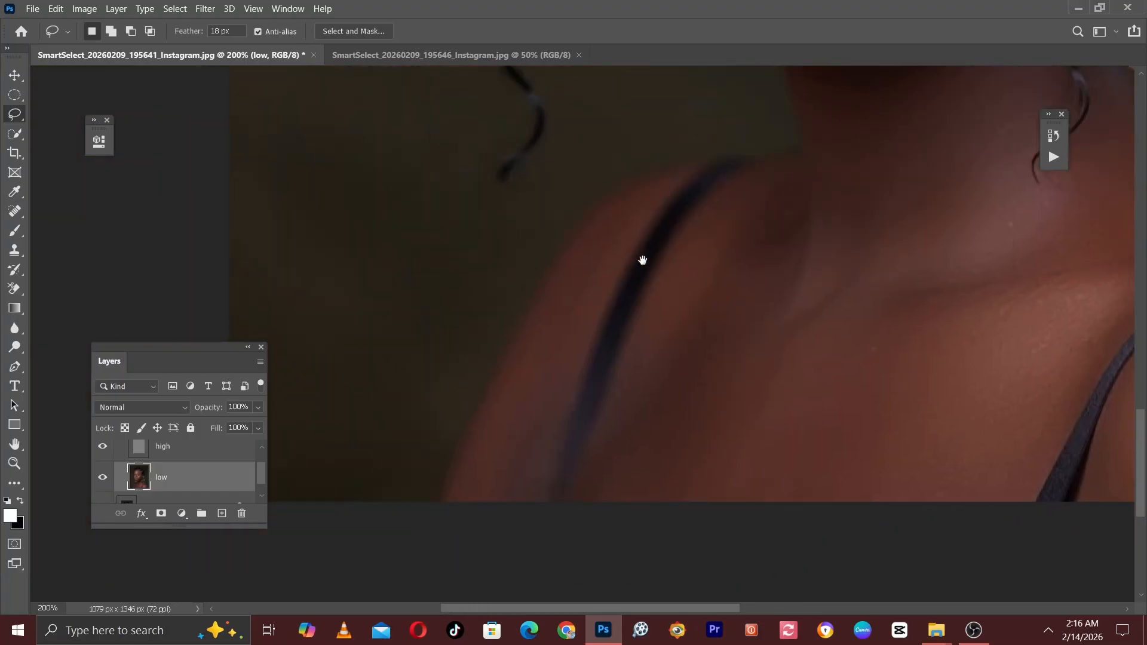
{"action": "scroll", "coordinate": [705, 264], "scroll_direction": "up", "scroll_amount": 10}
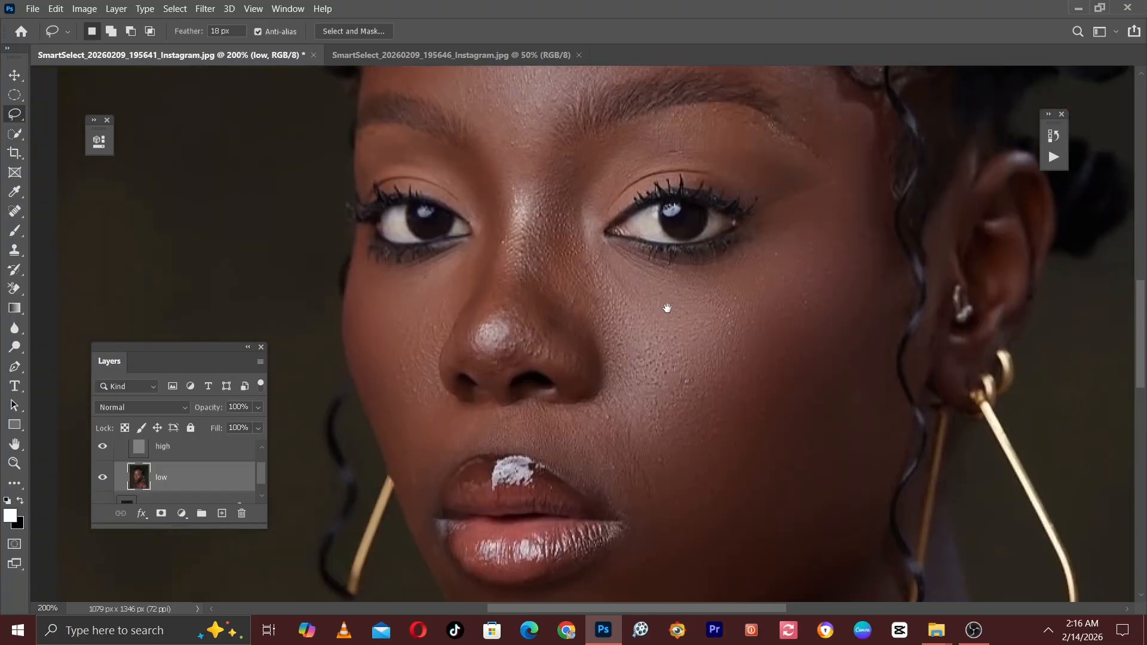
{"action": "scroll", "coordinate": [668, 308], "scroll_direction": "up", "scroll_amount": 3}
{"action": "scroll", "coordinate": [688, 263], "scroll_direction": "right", "scroll_amount": 3}
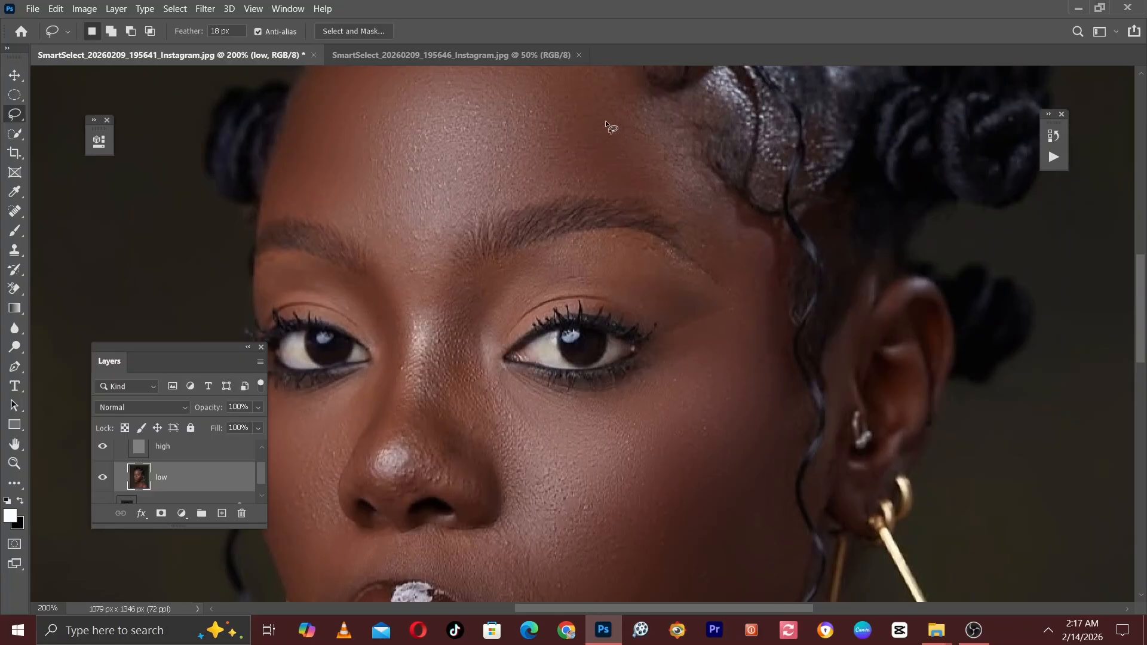
{"action": "left_click_drag", "start_coordinate": [729, 249], "coordinate": [637, 209]}
{"action": "key", "text": "ctrl+d"}
{"action": "left_click_drag", "start_coordinate": [407, 359], "coordinate": [406, 287]}
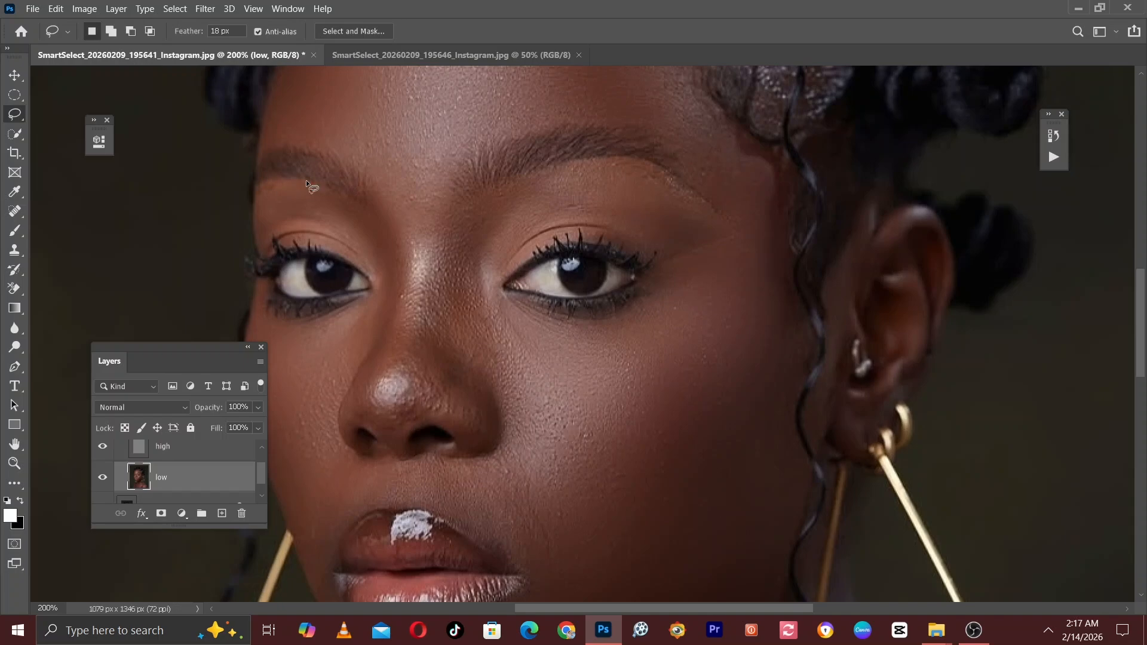
{"action": "left_click_drag", "start_coordinate": [442, 375], "coordinate": [443, 373]}
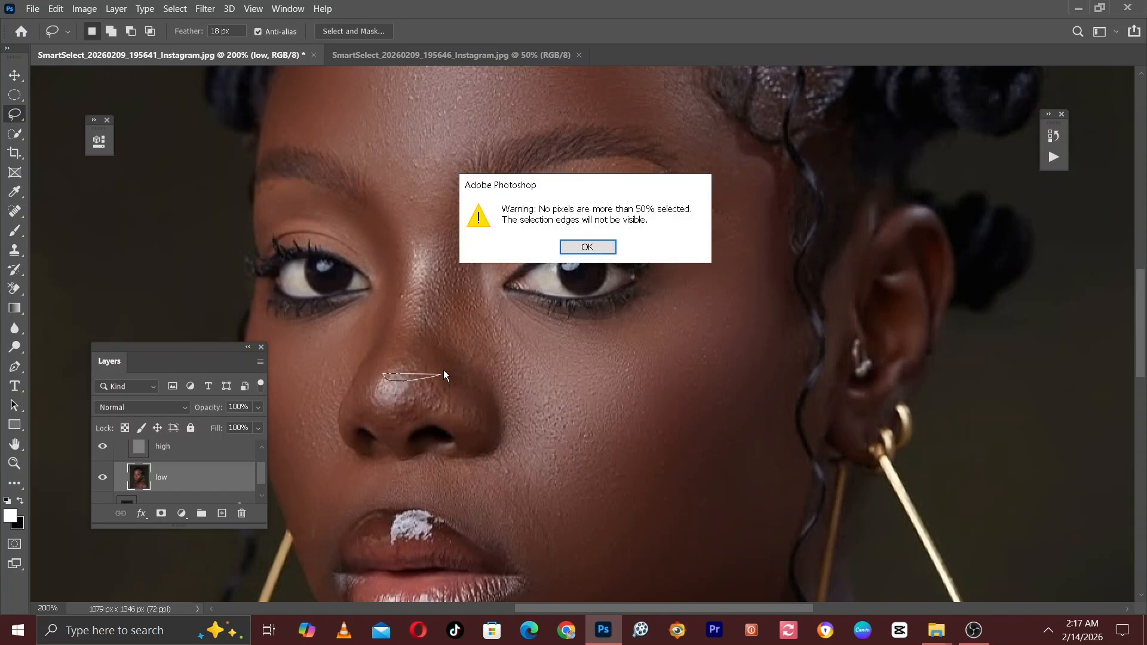
{"action": "left_click", "coordinate": [579, 240]}
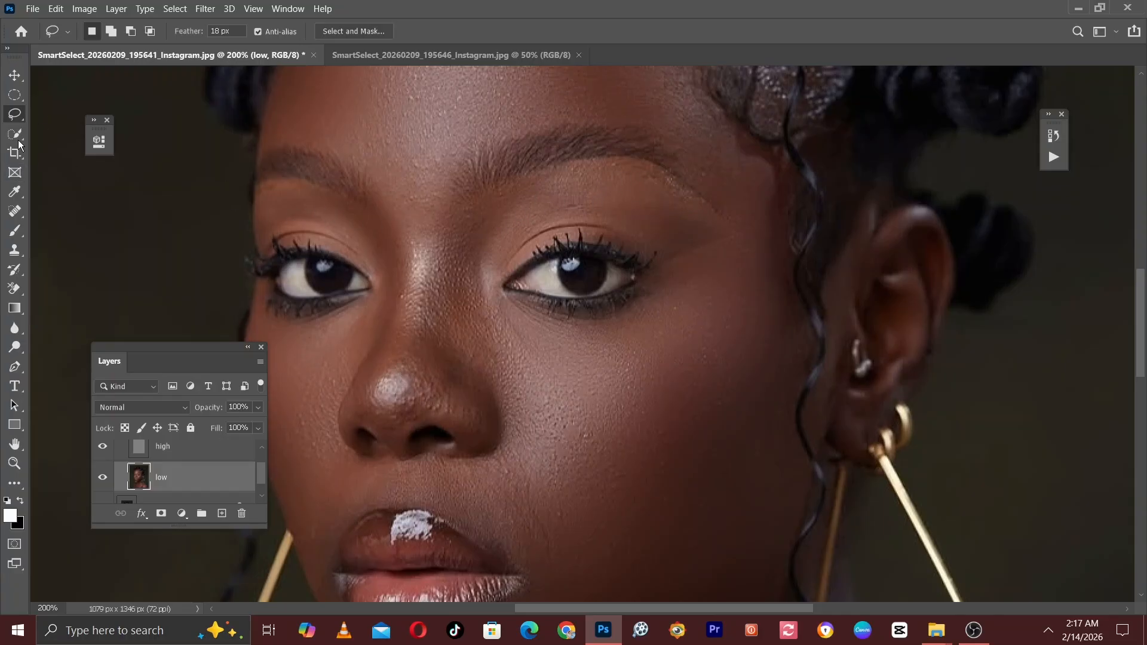
Switch to the Mixer Brush with a soft round tip and set its load option to a clean brush.
{"action": "left_click", "coordinate": [13, 234]}
{"action": "right_click", "coordinate": [13, 234]}
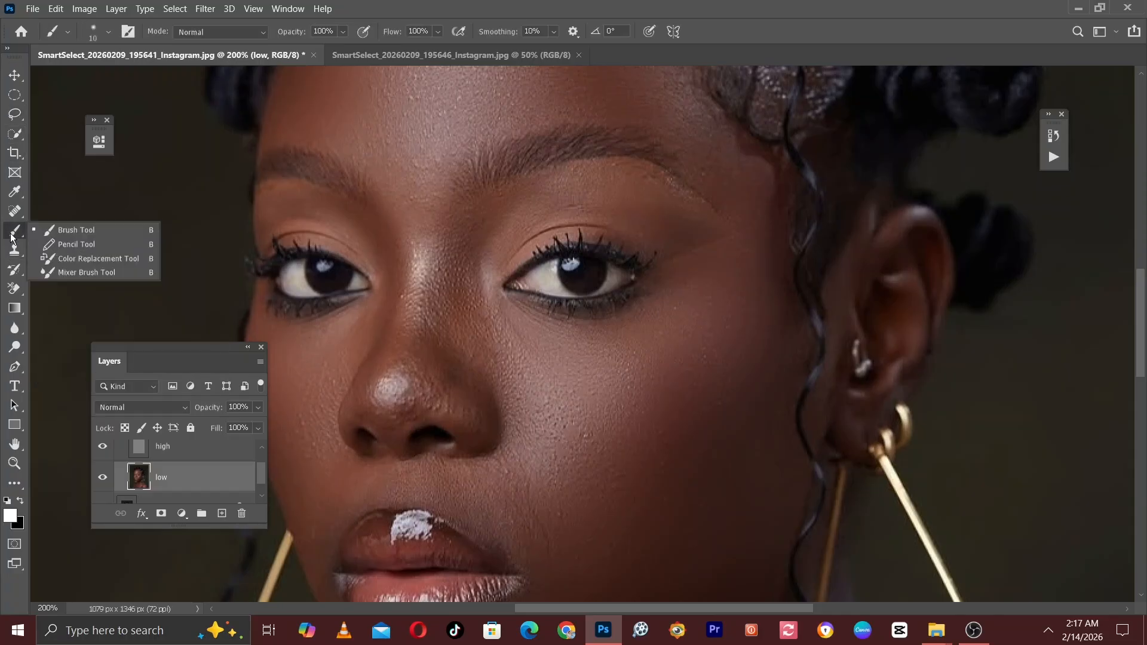
{"action": "left_click", "coordinate": [82, 275]}
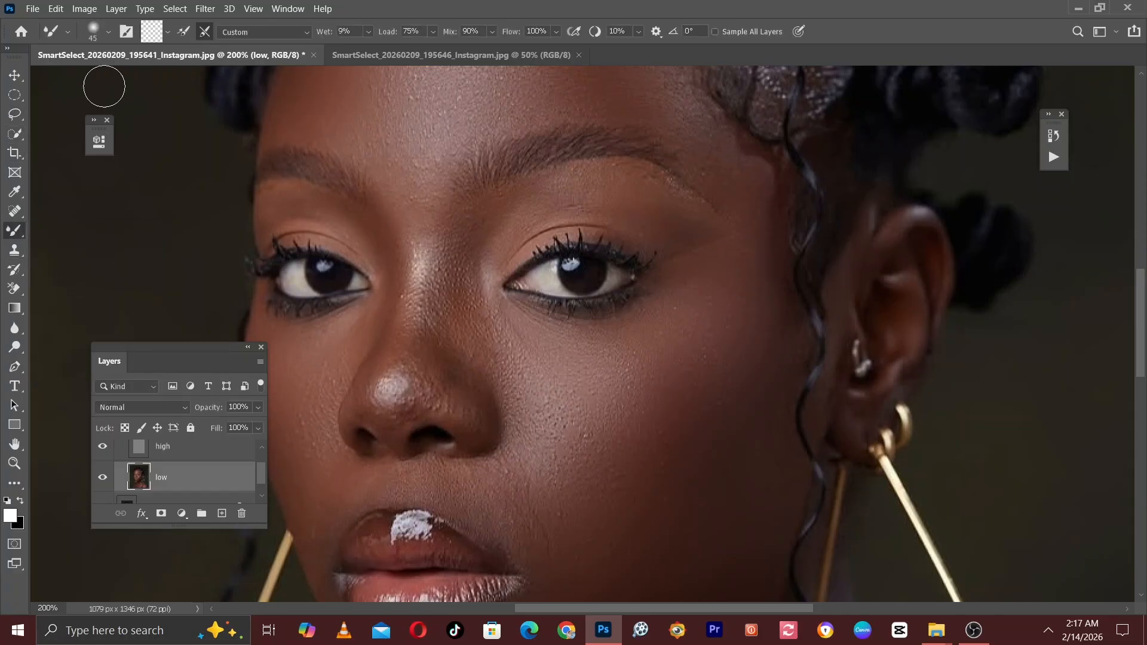
{"action": "left_click", "coordinate": [109, 37]}
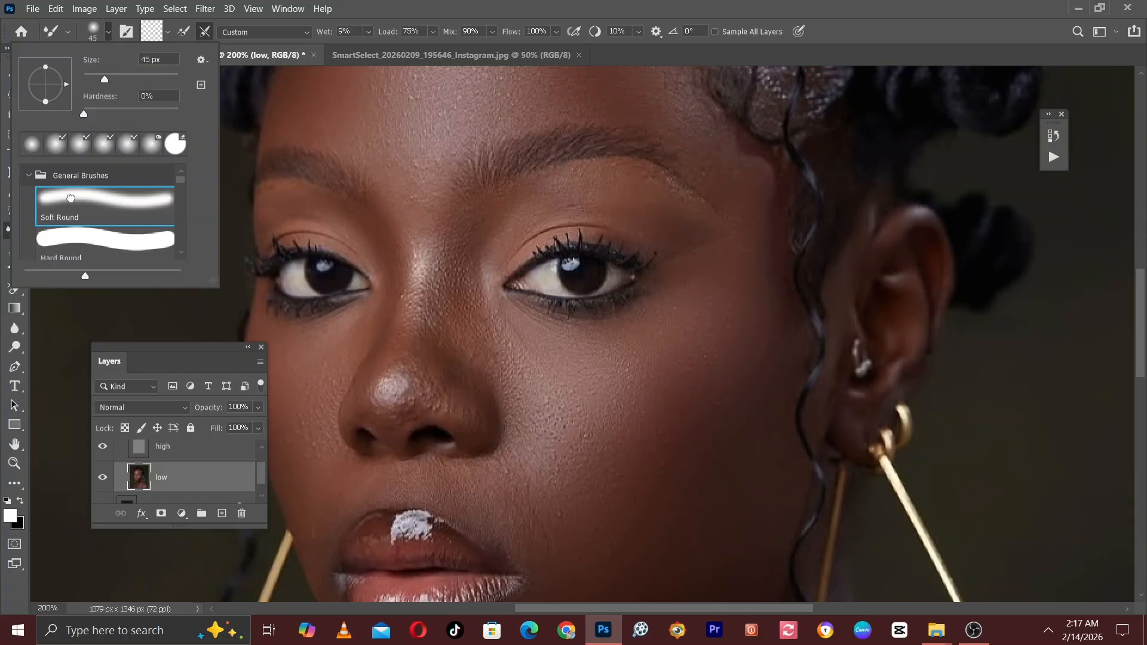
{"action": "left_click", "coordinate": [239, 90]}
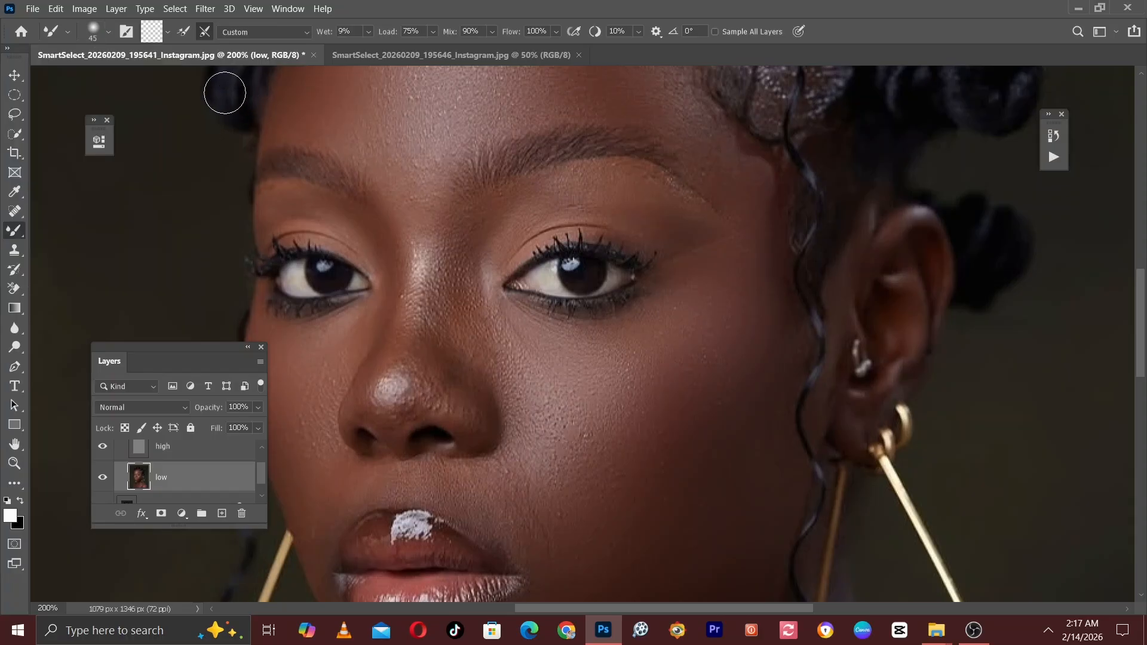
{"action": "left_click", "coordinate": [169, 32]}
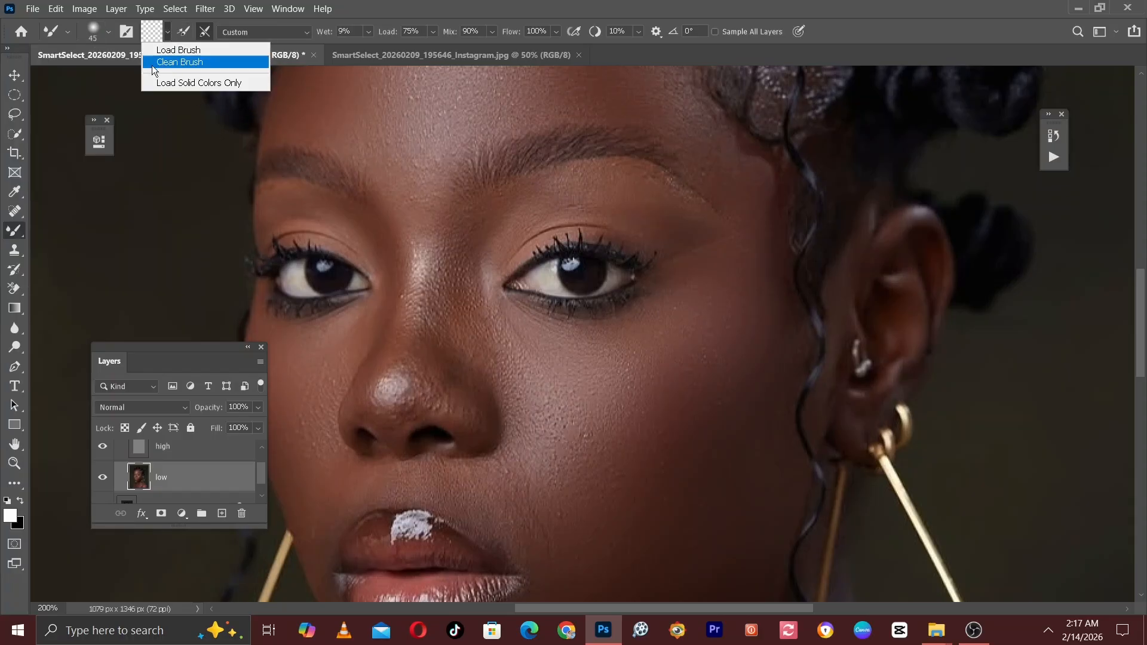
{"action": "left_click", "coordinate": [178, 62]}
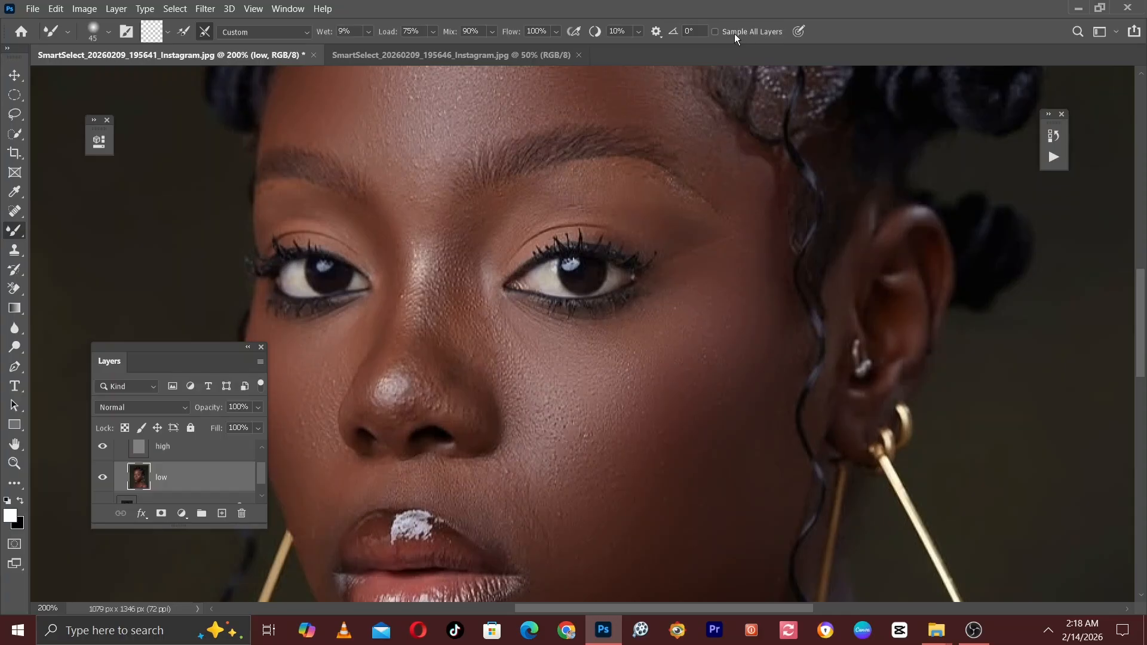
Hide the high layer so that only the blurred low layer shows for blending.
{"action": "scroll", "coordinate": [686, 274], "scroll_direction": "up", "scroll_amount": 1}
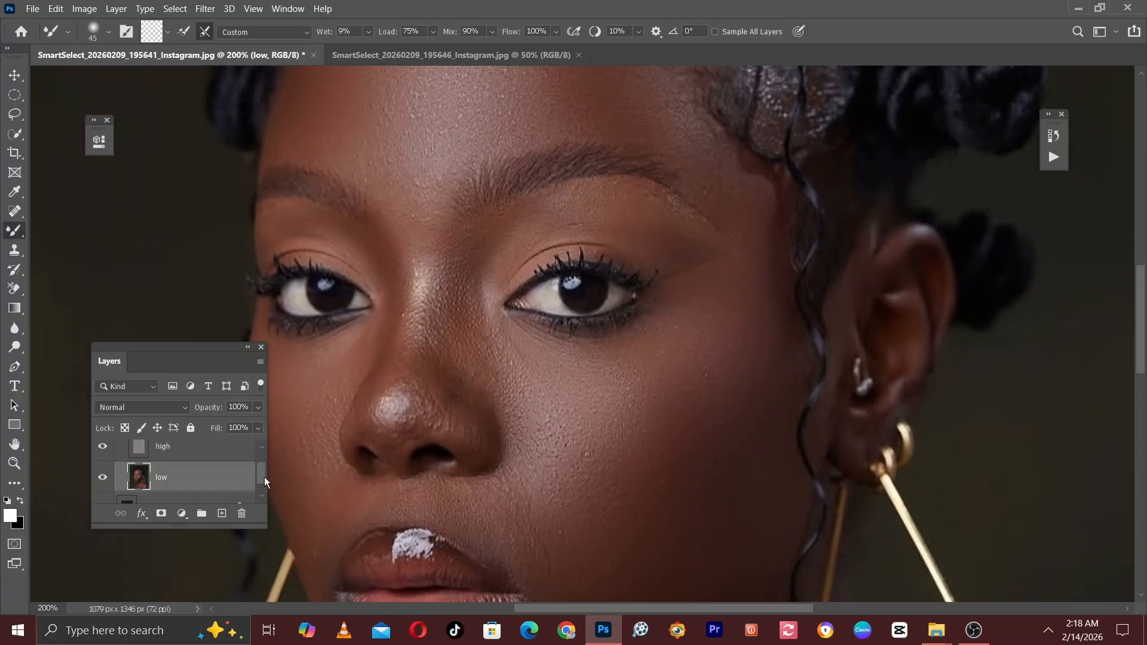
{"action": "scroll", "coordinate": [263, 477], "scroll_direction": "up", "scroll_amount": 1}
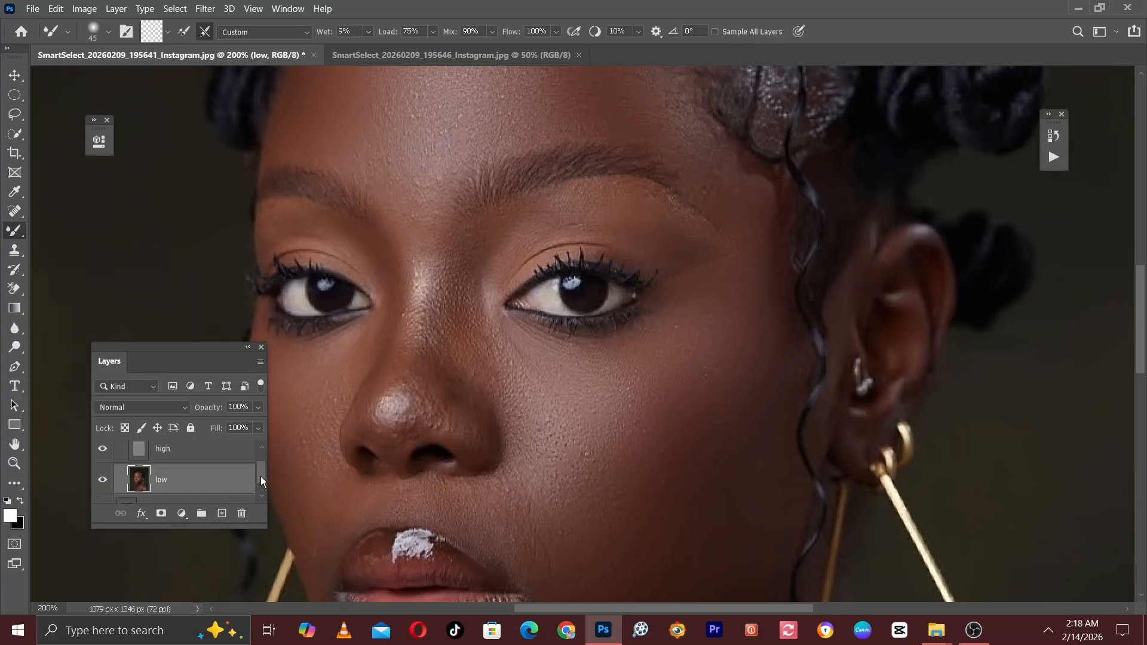
{"action": "left_click", "coordinate": [102, 450]}
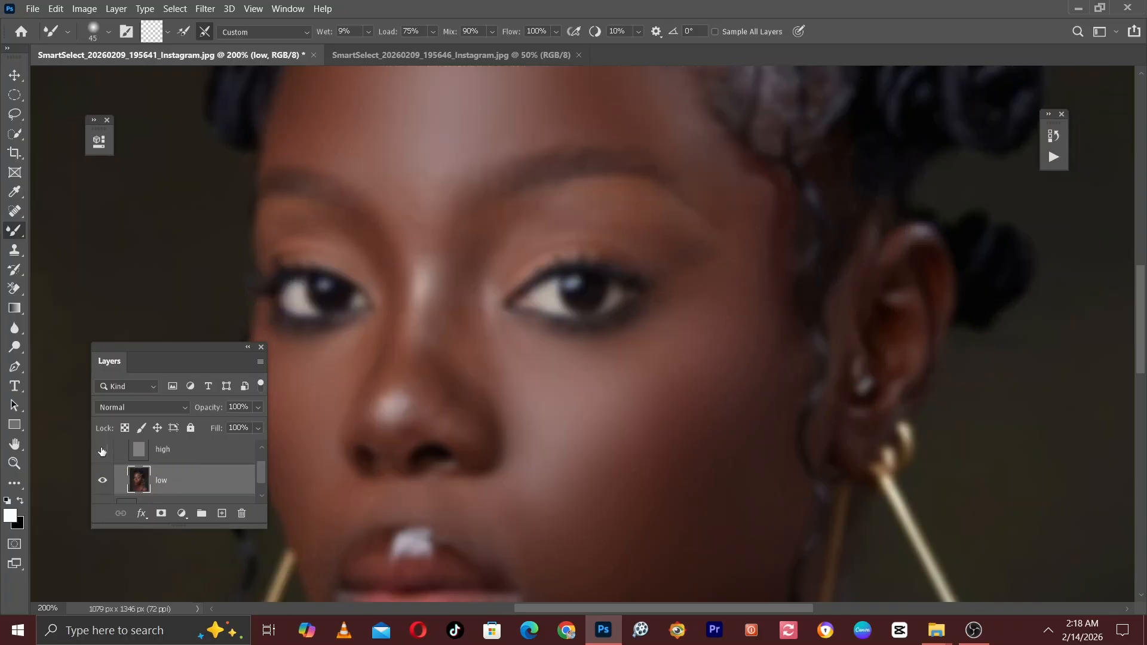
{"action": "left_click_drag", "start_coordinate": [483, 288], "coordinate": [558, 377]}
{"action": "key", "text": "ctrl+minus"}
{"action": "left_click_drag", "start_coordinate": [413, 376], "coordinate": [425, 351]}
{"action": "key", "text": "ctrl+plus"}
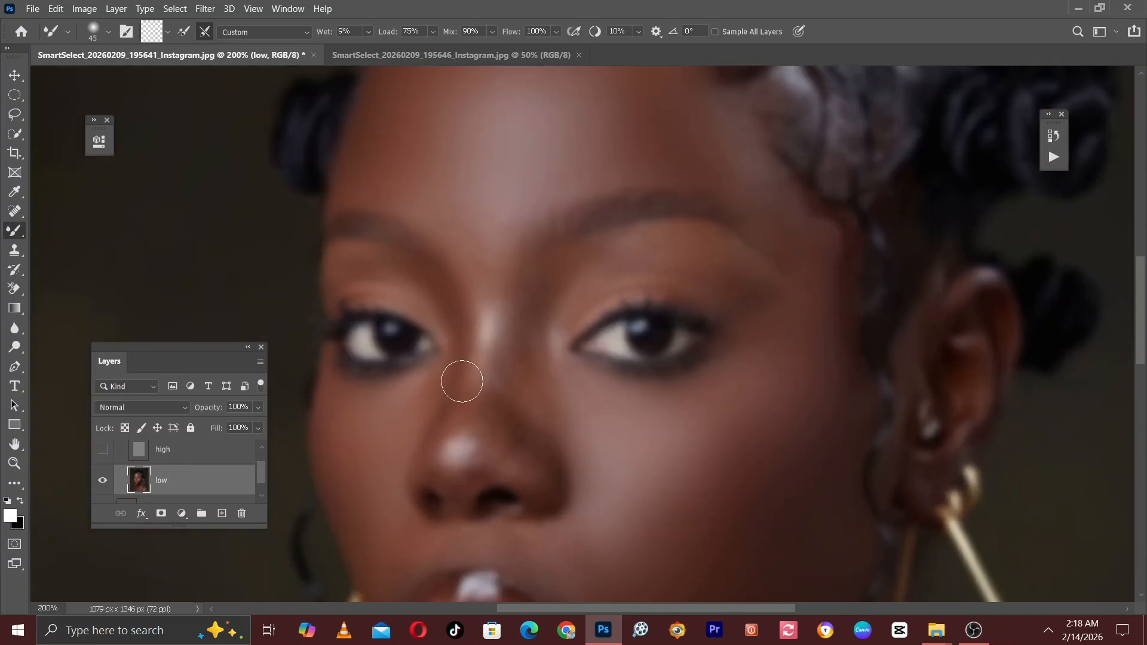
Blend the uneven tones across the forehead and nearer cheek on the low layer with the Mixer Brush, resizing it to fit.
{"action": "key", "text": "bracketleft"}
{"action": "key", "text": "bracketright"}
{"action": "key", "text": "bracketright"}
{"action": "key", "text": "bracketright"}
{"action": "key", "text": "bracketright"}
{"action": "key", "text": "bracketright"}
{"action": "key", "text": "bracketleft"}
Blend the skin around the farther brow and eye, reducing the Mixer Brush from about 50 to 30 px.
{"action": "left_click_drag", "start_coordinate": [694, 325], "coordinate": [785, 321]}
{"action": "key", "text": "bracketleft"}
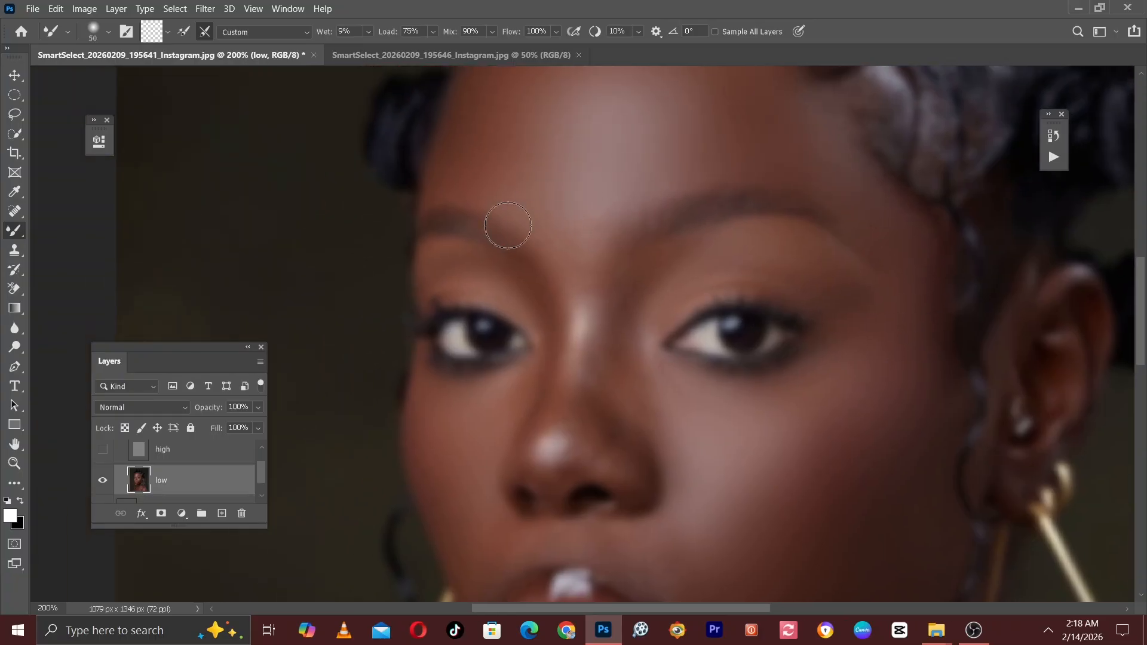
{"action": "key", "text": "bracketleft"}
{"action": "key", "text": "bracketright"}
{"action": "key", "text": "bracketleft"}
{"action": "key", "text": "bracketleft"}
{"action": "key", "text": "bracketleft"}
Blend the bridge, highlight and sides of the nose with the Mixer Brush at about 30 to 40 px.
{"action": "left_click_drag", "start_coordinate": [524, 433], "coordinate": [562, 323]}
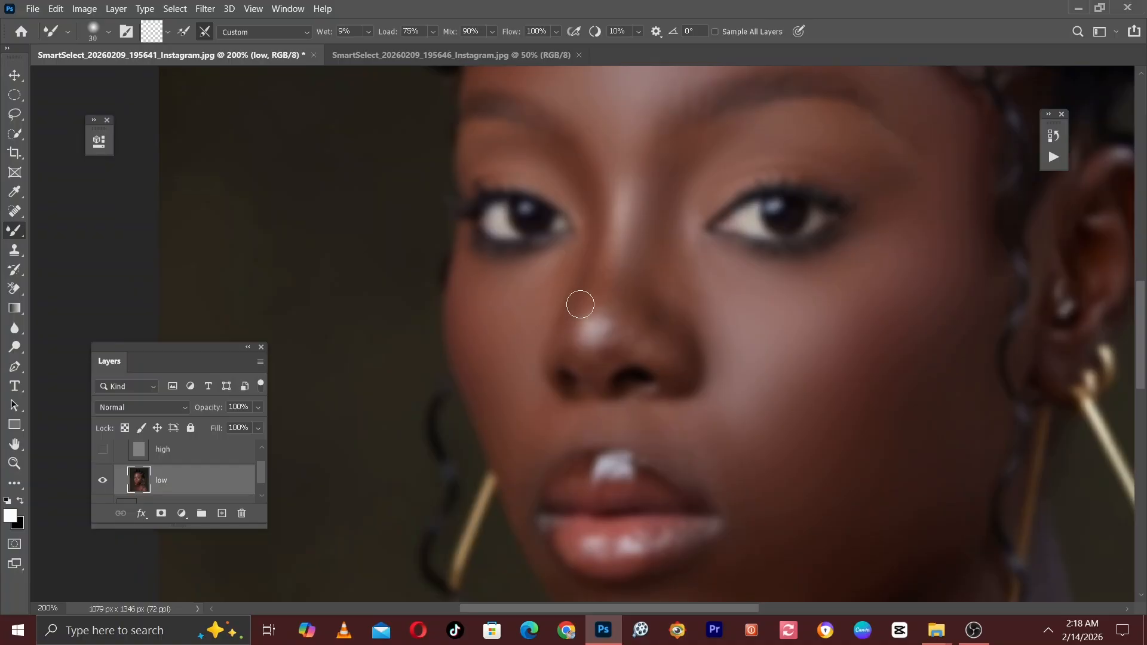
{"action": "key", "text": "bracketright"}
{"action": "key", "text": "bracketleft"}
{"action": "key", "text": "bracketright"}
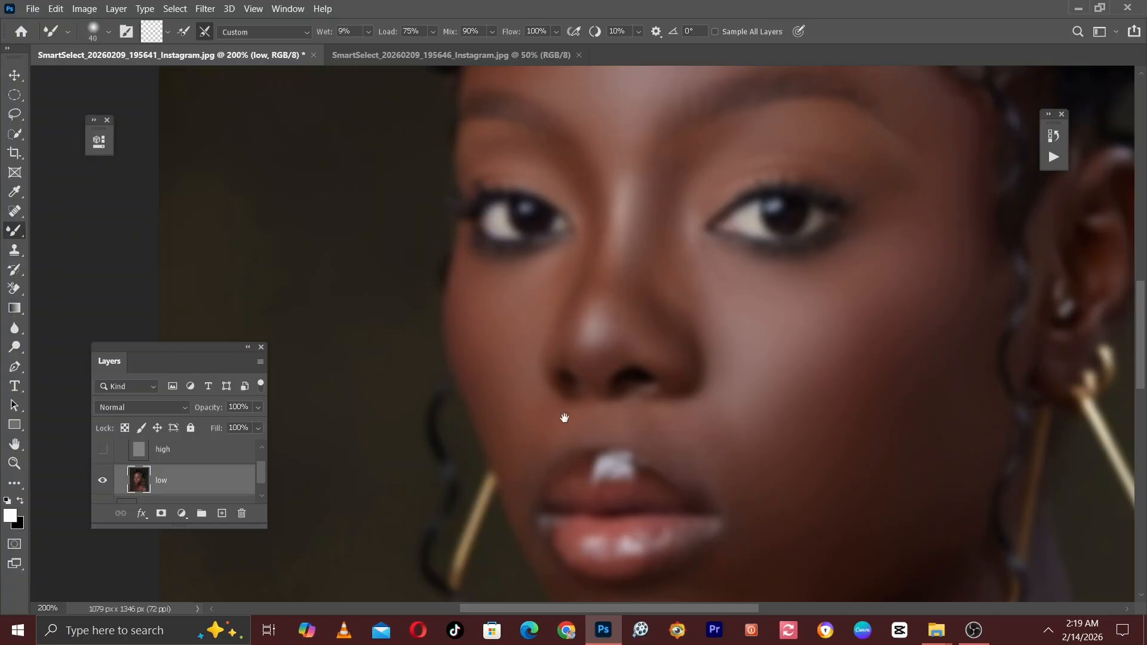
Blend the skin around the mouth and across the chin with the Mixer Brush at about 50 px.
{"action": "left_click_drag", "start_coordinate": [564, 414], "coordinate": [592, 235]}
{"action": "key", "text": "bracketleft"}
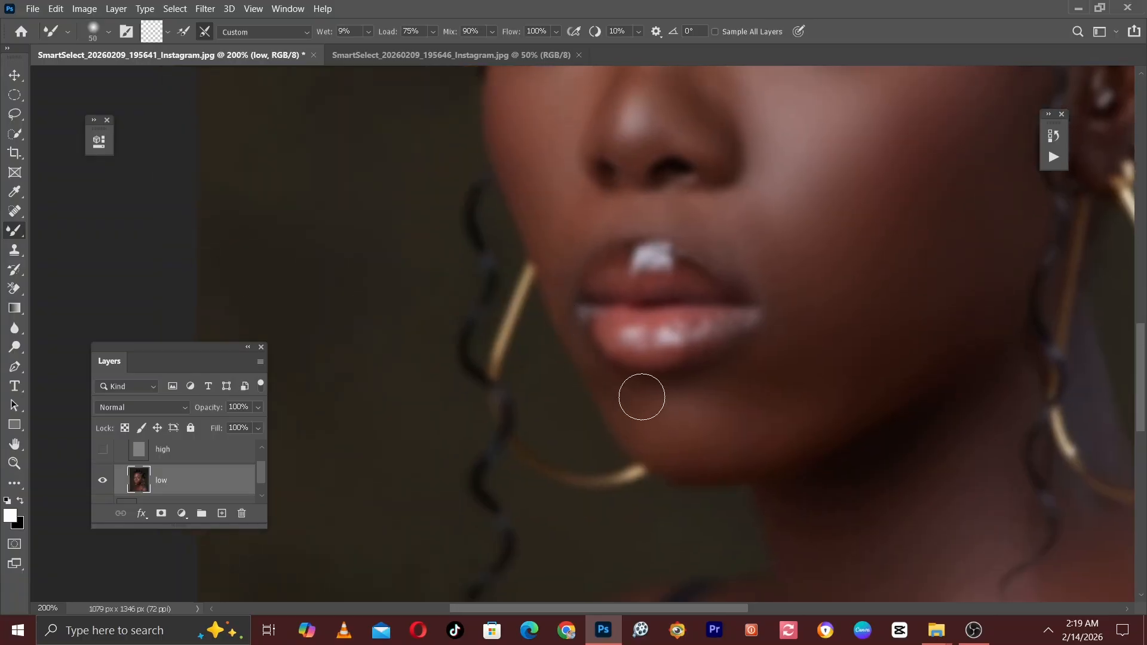
{"action": "key", "text": "bracketright"}
{"action": "key", "text": "bracketright"}
{"action": "key", "text": "bracketright"}
Blend the nearer cheek beside the nostril and smile line with the Mixer Brush at about 45 to 50 px.
{"action": "left_click_drag", "start_coordinate": [728, 247], "coordinate": [697, 382]}
{"action": "key", "text": "bracketleft"}
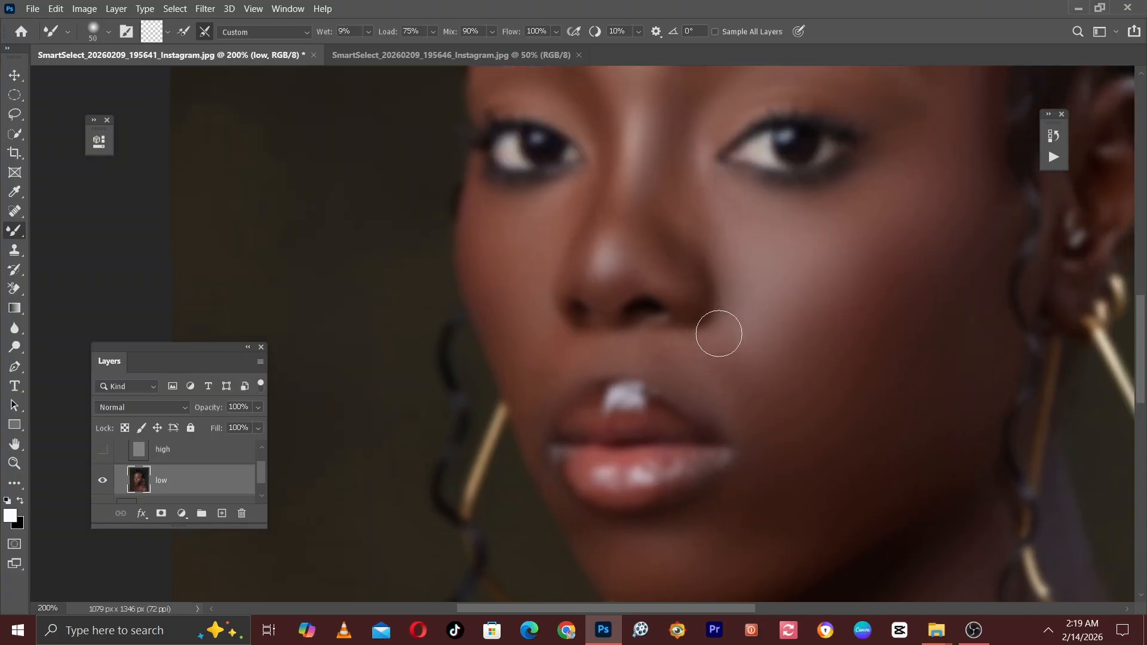
{"action": "scroll", "coordinate": [700, 229], "scroll_direction": "up", "scroll_amount": 3}
{"action": "scroll", "coordinate": [700, 228], "scroll_direction": "right", "scroll_amount": 6}
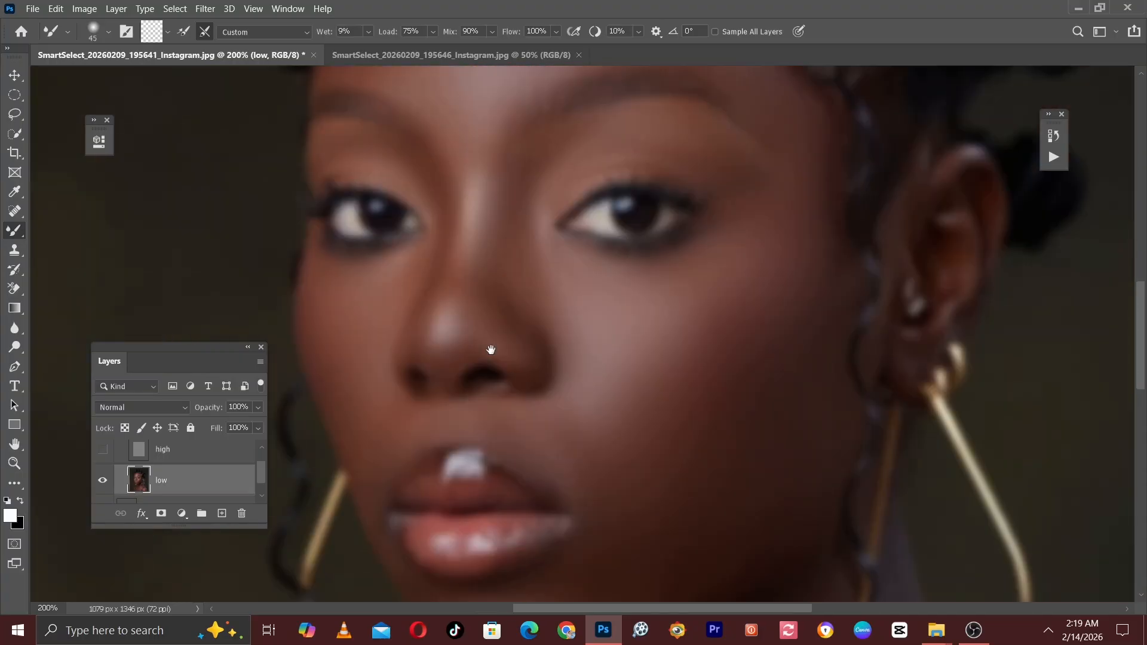
Blend the skin in front of the ear and around the earlobe with the Mixer Brush at about 30 to 35 px.
{"action": "key", "text": "bracketleft"}
{"action": "key", "text": "bracketleft"}
{"action": "key", "text": "bracketleft"}
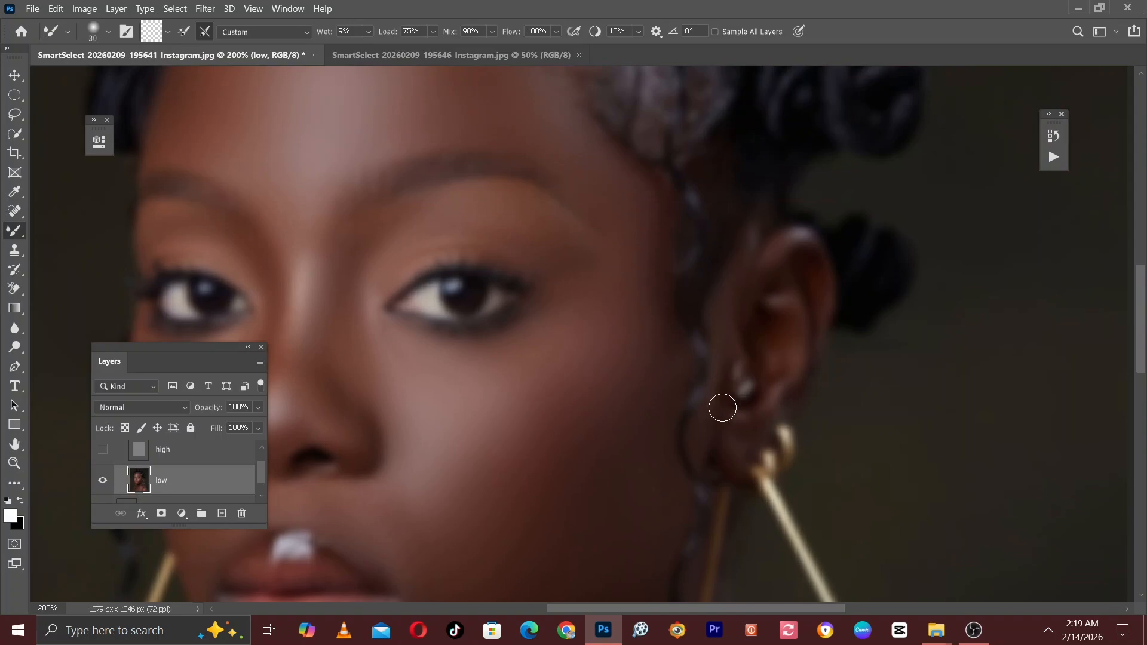
{"action": "key", "text": "bracketright"}
{"action": "key", "text": "bracketleft"}
{"action": "key", "text": "bracketright"}
Enlarge the Mixer Brush to about 90 px and blend the tones of the neck, collarbone, chest and shoulders.
{"action": "key", "text": "ctrl+minus"}
{"action": "left_click_drag", "start_coordinate": [579, 379], "coordinate": [637, 12]}
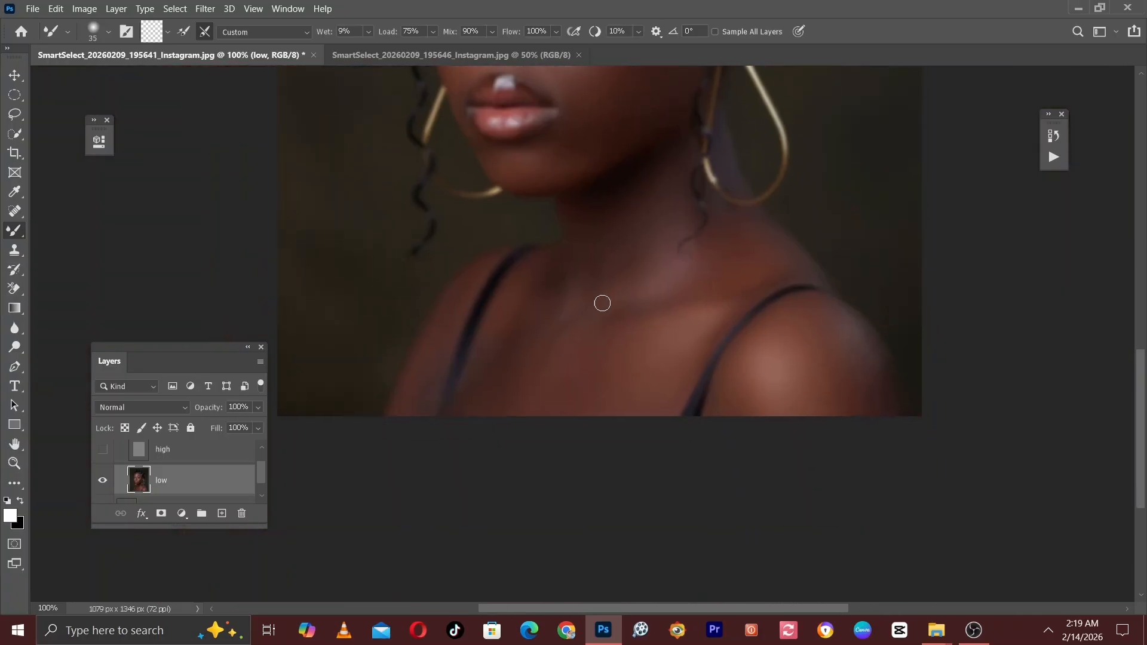
{"action": "key", "text": "bracketright"}
{"action": "key", "text": "bracketright"}
{"action": "key", "text": "bracketright"}
{"action": "key", "text": "bracketright"}
{"action": "key", "text": "bracketright"}
{"action": "key", "text": "bracketright"}
{"action": "key", "text": "bracketright"}
{"action": "key", "text": "bracketleft"}
{"action": "key", "text": "bracketleft"}
{"action": "key", "text": "bracketright"}
{"action": "key", "text": "bracketright"}
Blend the jawline and the shadow under the chin with the Mixer Brush at about 80 to 90 px.
{"action": "left_click_drag", "start_coordinate": [594, 308], "coordinate": [524, 428]}
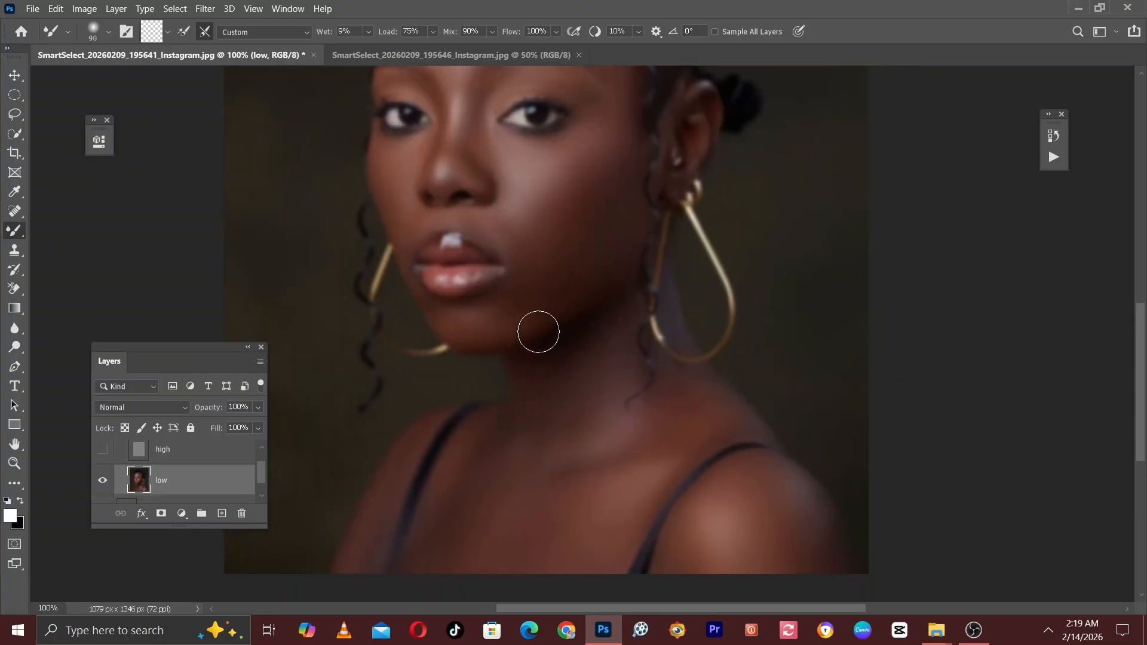
{"action": "key", "text": "bracketleft"}
{"action": "key", "text": "bracketleft"}
{"action": "key", "text": "bracketleft"}
{"action": "key", "text": "bracketleft"}
{"action": "key", "text": "bracketright"}
{"action": "key", "text": "bracketright"}
{"action": "key", "text": "bracketright"}
Refine the forehead and upper face transitions with the Mixer Brush at about 70 px.
{"action": "left_click_drag", "start_coordinate": [644, 255], "coordinate": [714, 419]}
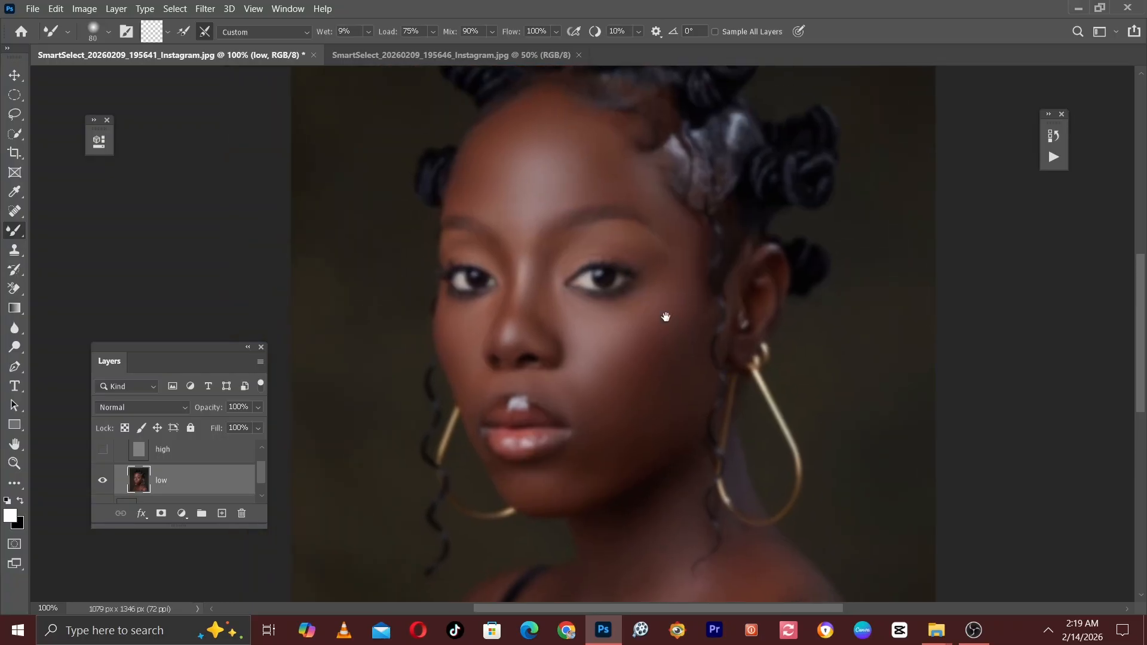
{"action": "left_click_drag", "start_coordinate": [552, 223], "coordinate": [554, 238]}
{"action": "key", "text": "bracketleft"}
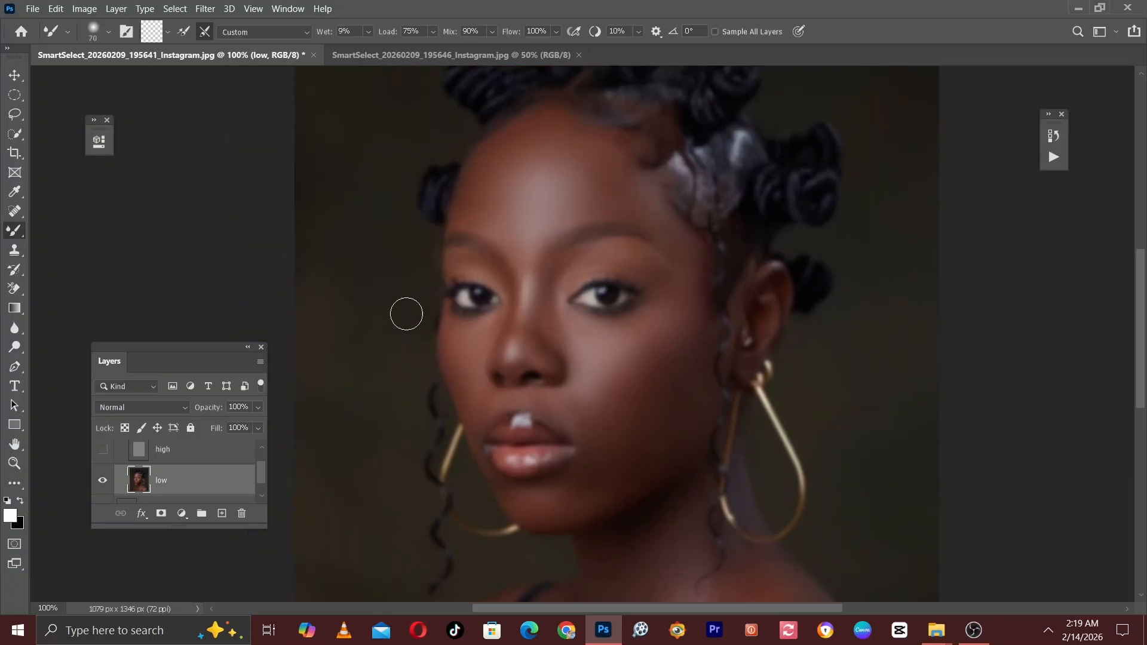
{"action": "left_click_drag", "start_coordinate": [360, 387], "coordinate": [446, 333]}
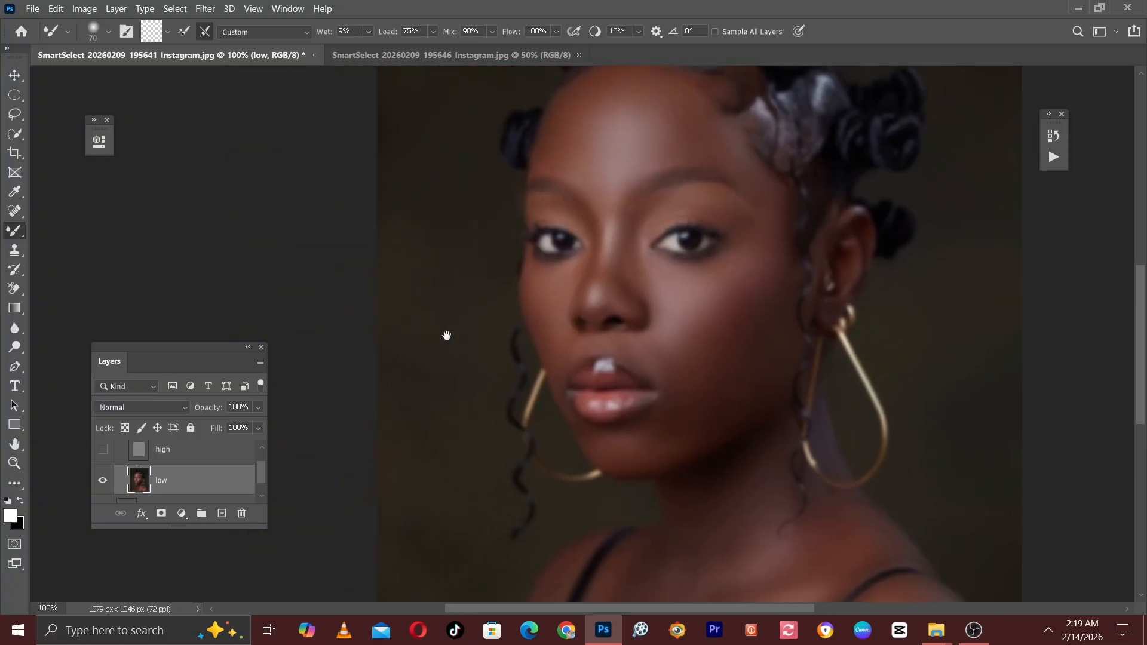
Make the high layer visible again over the blended low layer.
{"action": "left_click", "coordinate": [102, 453]}
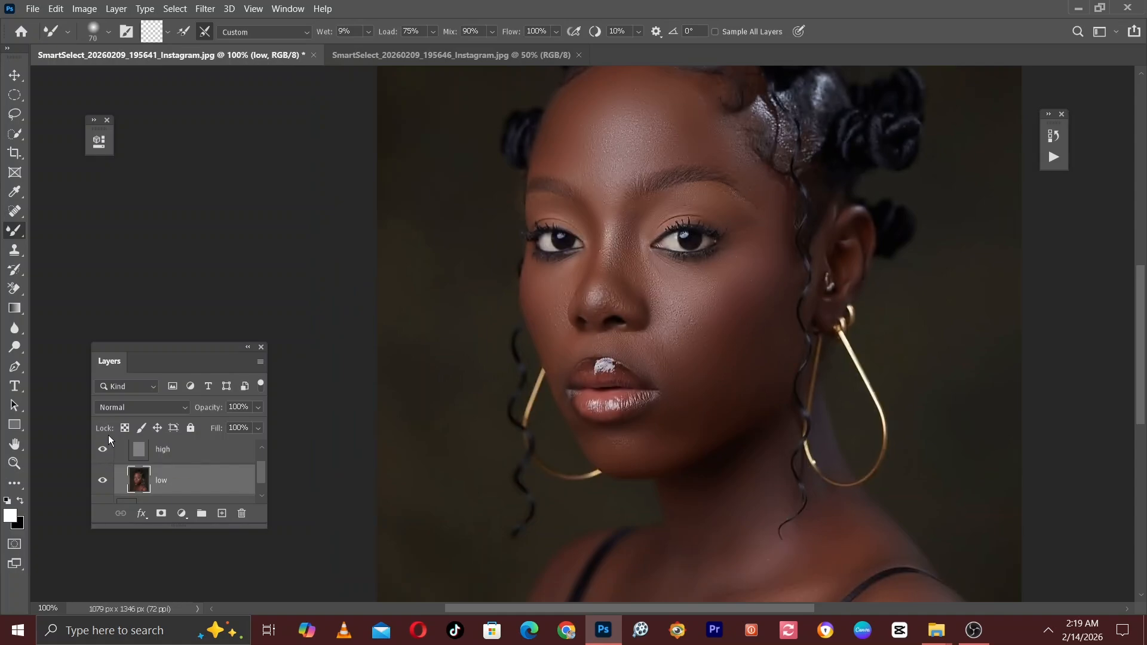
{"action": "key", "text": "ctrl+minus"}
{"action": "key", "text": "ctrl+g"}
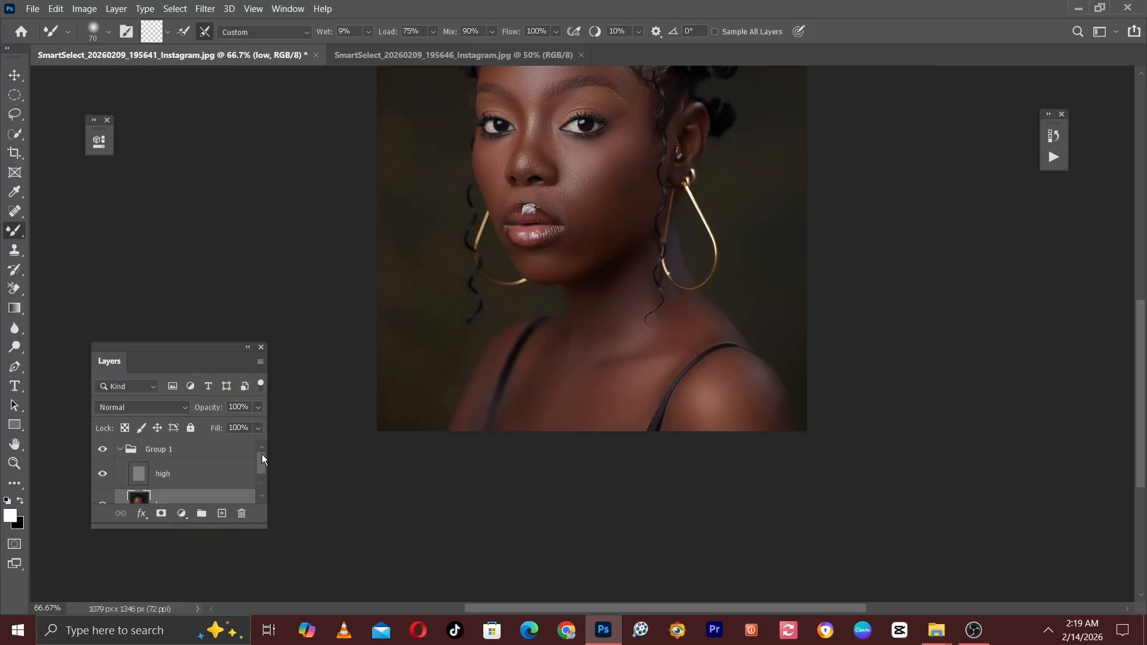
{"action": "left_click_drag", "start_coordinate": [262, 459], "coordinate": [189, 467]}
{"action": "key", "text": "ctrl+plus"}
{"action": "left_click_drag", "start_coordinate": [261, 481], "coordinate": [270, 447]}
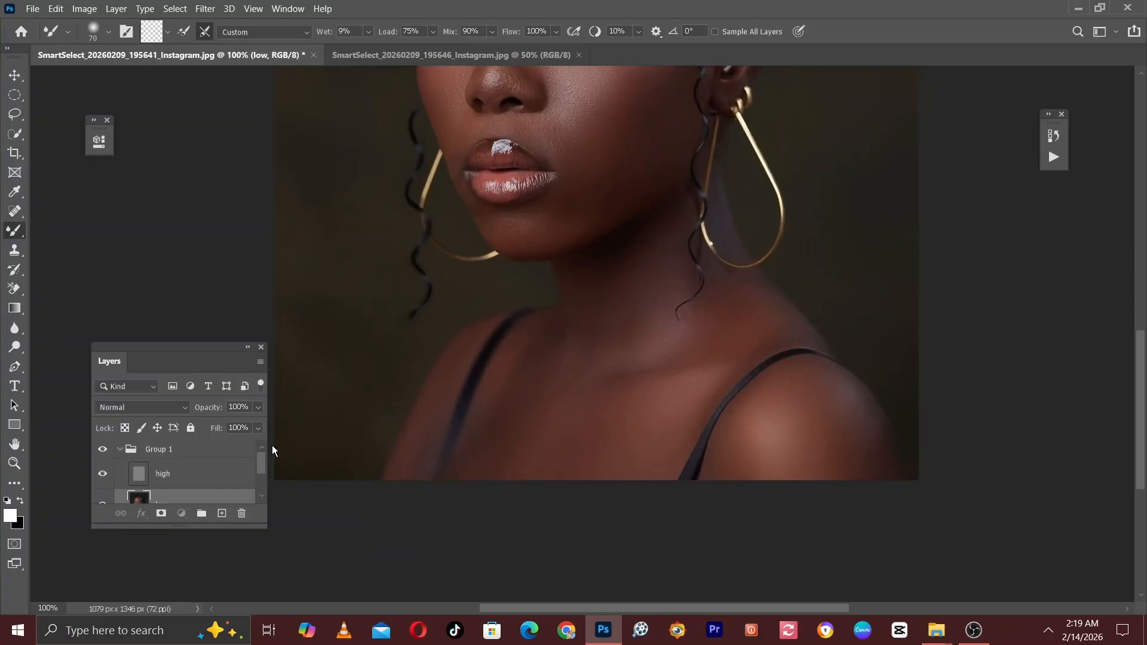
{"action": "mouse_move", "coordinate": [550, 303]}
{"action": "left_mouse_down"}
{"action": "mouse_move", "coordinate": [551, 379]}
{"action": "mouse_move", "coordinate": [582, 469]}
{"action": "mouse_move", "coordinate": [479, 486]}
{"action": "mouse_move", "coordinate": [477, 467]}
{"action": "left_mouse_up"}
Toggle the visibility of Group 1 to compare the retouched skin with the original photo.
{"action": "left_click", "coordinate": [103, 450]}
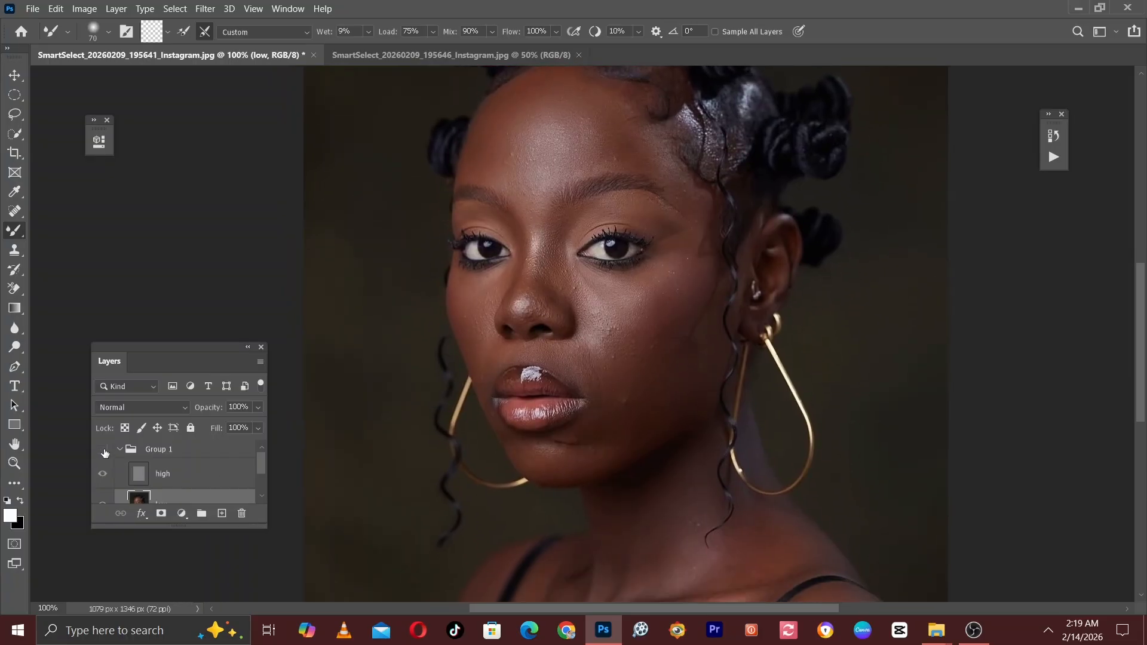
{"action": "left_click", "coordinate": [103, 450]}
{"action": "left_click", "coordinate": [103, 450]}
{"action": "left_click", "coordinate": [102, 450]}
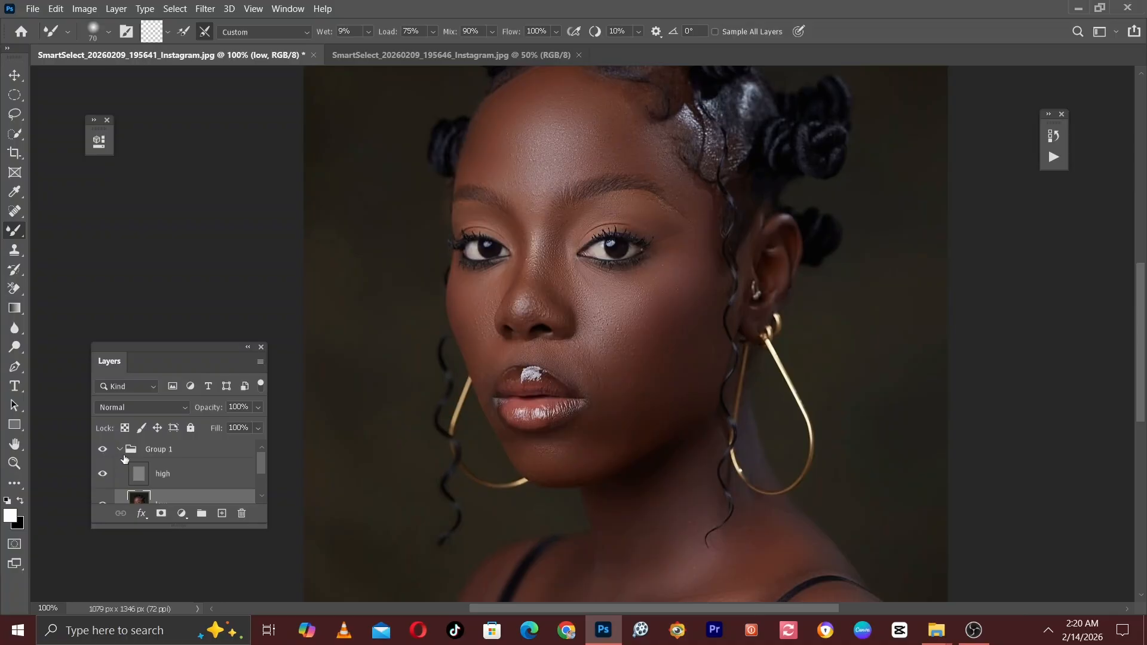
Collapse Group 1 and make it the active layer.
{"action": "left_click", "coordinate": [120, 449]}
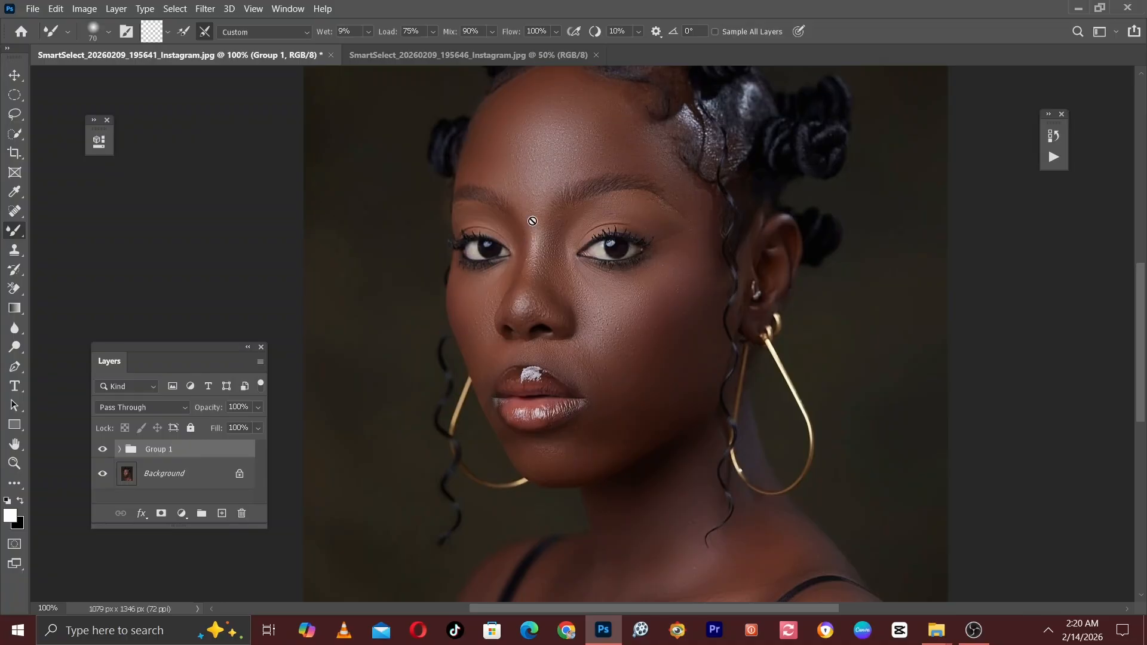
{"action": "key", "text": "ctrl+minus"}
{"action": "key", "text": "ctrl+minus"}
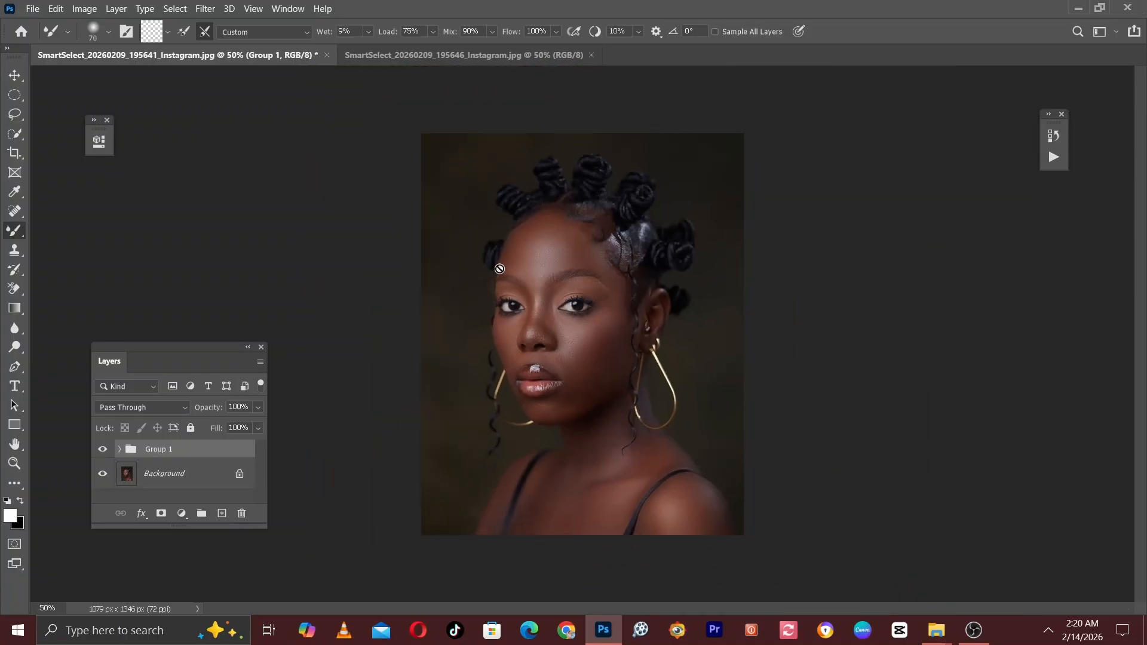
{"action": "key", "text": "ctrl+plus"}
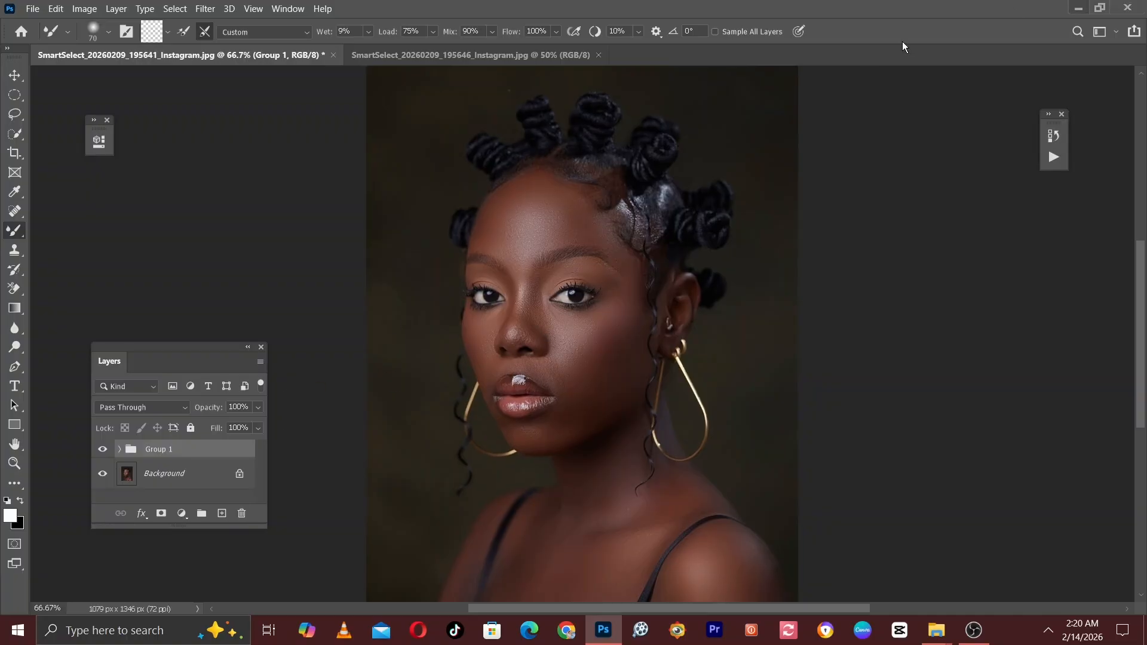
{"action": "key", "text": "ctrl+1"}
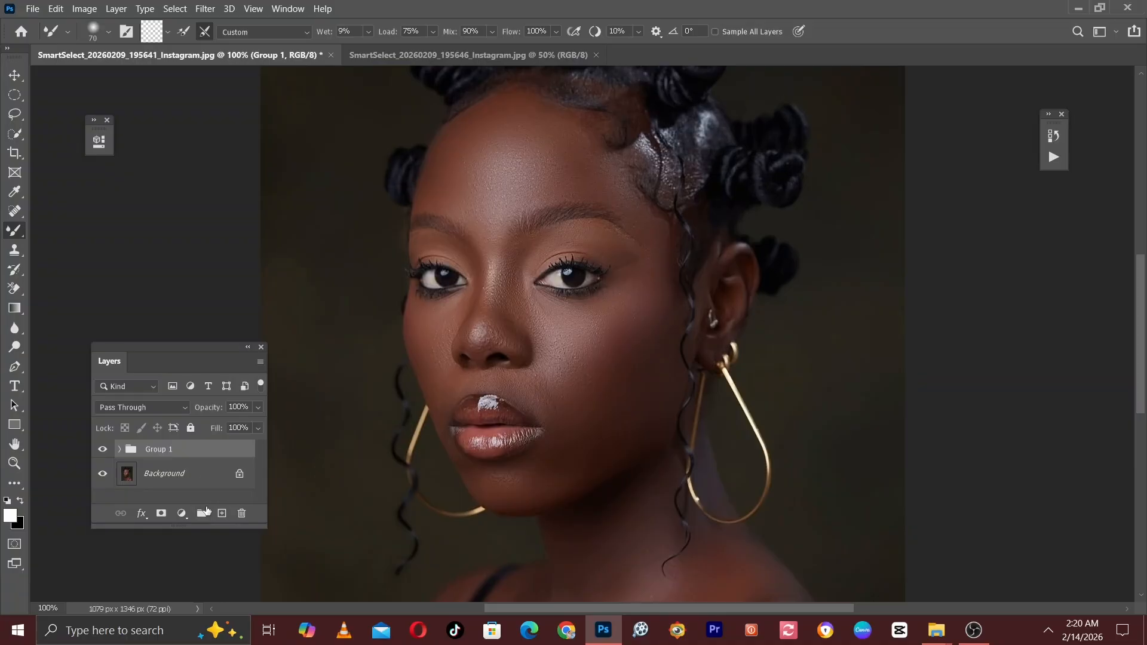
Add a Curves adjustment above Group 1 and raise the RGB curve's midpoint to brighten the portrait.
{"action": "left_click", "coordinate": [183, 513]}
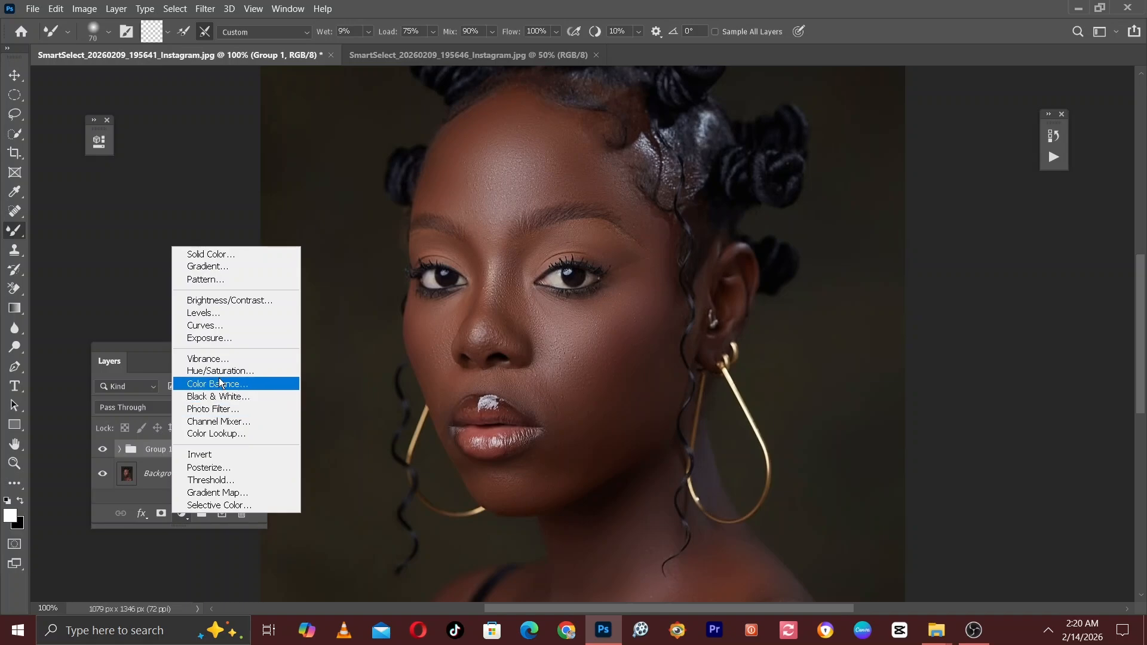
{"action": "left_click", "coordinate": [216, 326]}
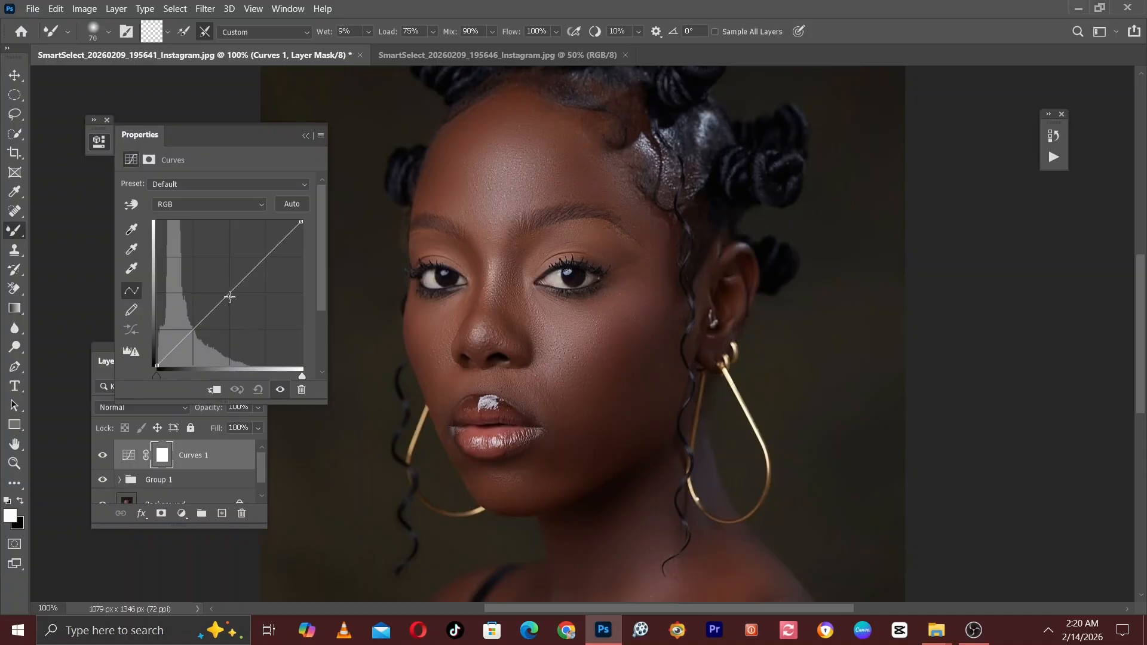
{"action": "left_click_drag", "start_coordinate": [230, 296], "coordinate": [220, 286]}
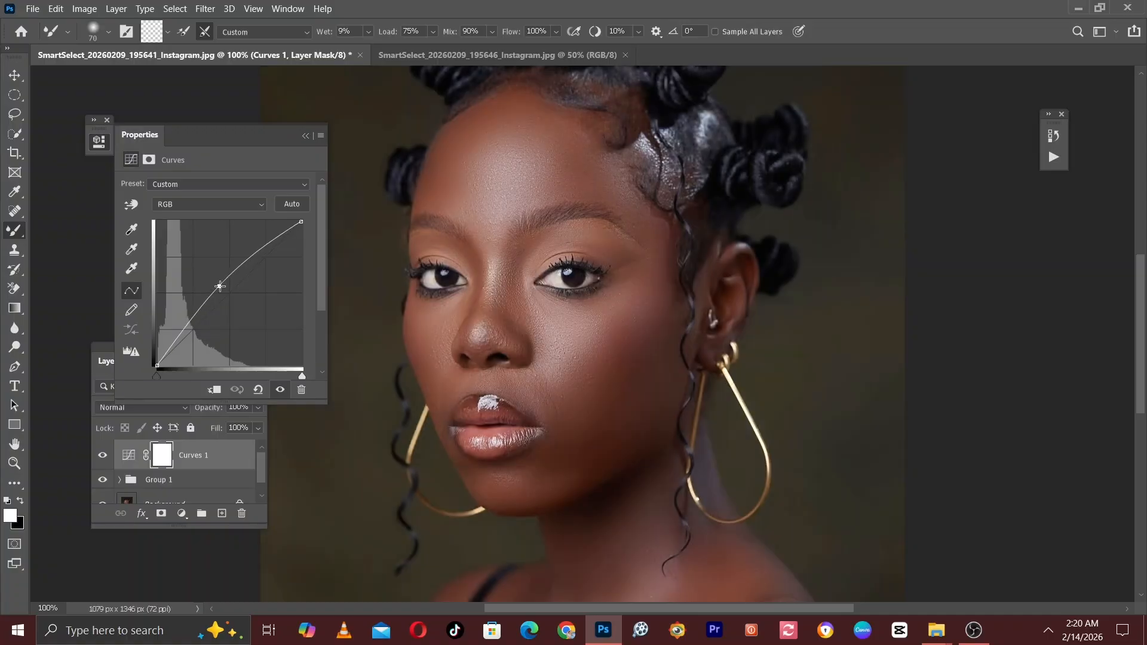
{"action": "left_click_drag", "start_coordinate": [220, 287], "coordinate": [218, 285]}
{"action": "left_click", "coordinate": [304, 137]}
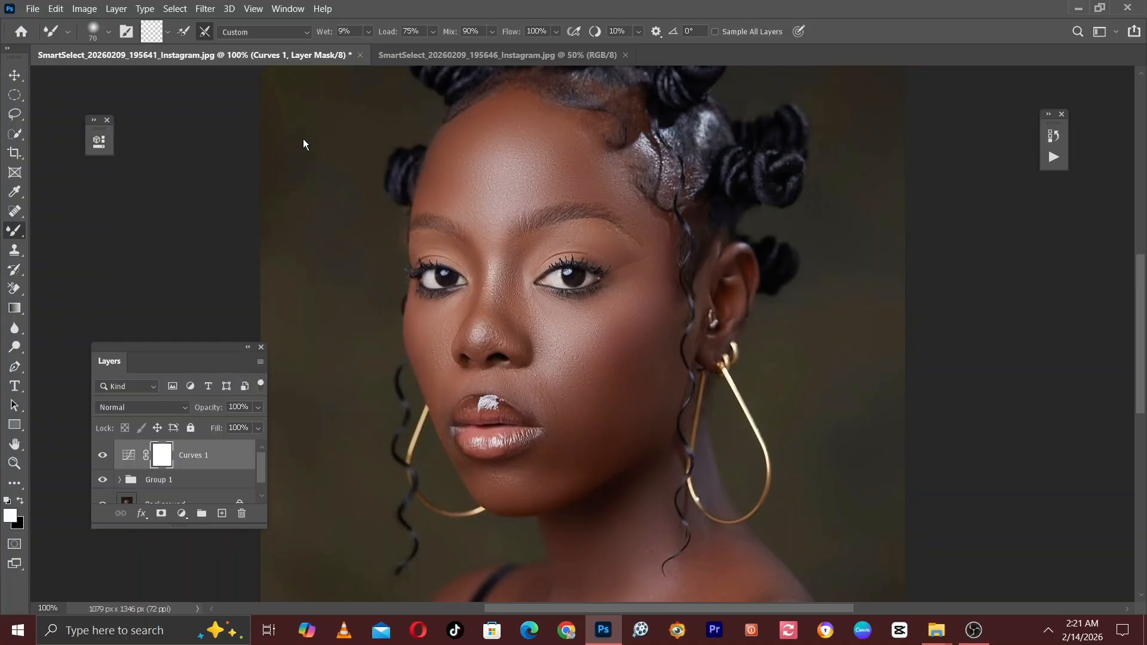
Add a second Curves adjustment above the first and pull the RGB curve's midpoint down to darken the portrait.
{"action": "left_click", "coordinate": [182, 514]}
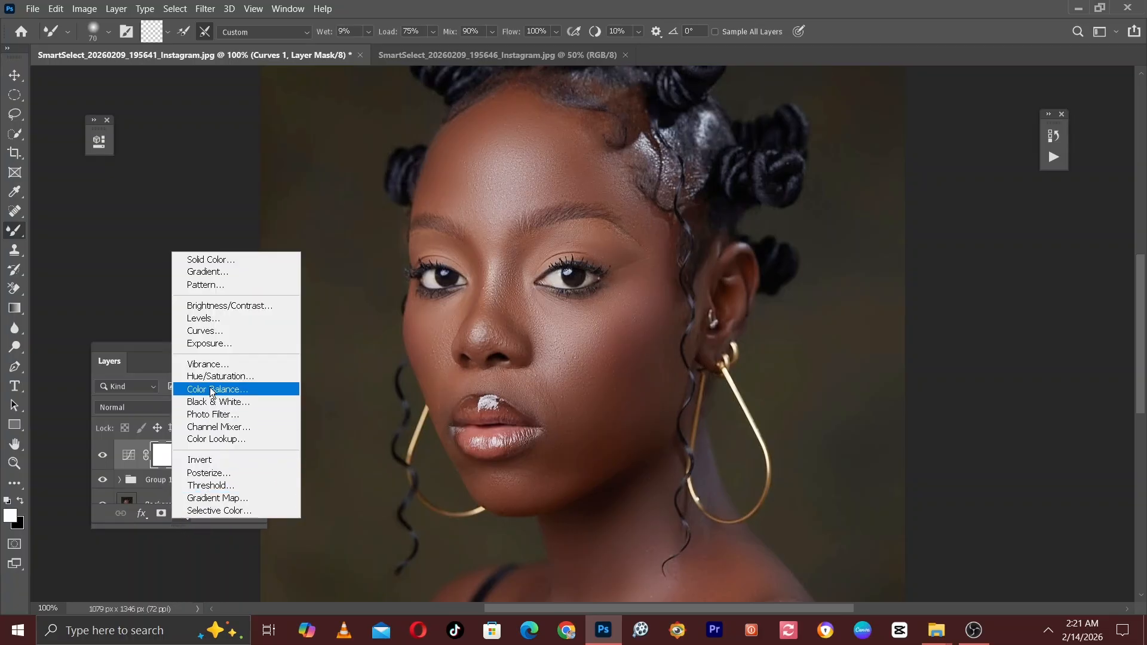
{"action": "left_click", "coordinate": [214, 334]}
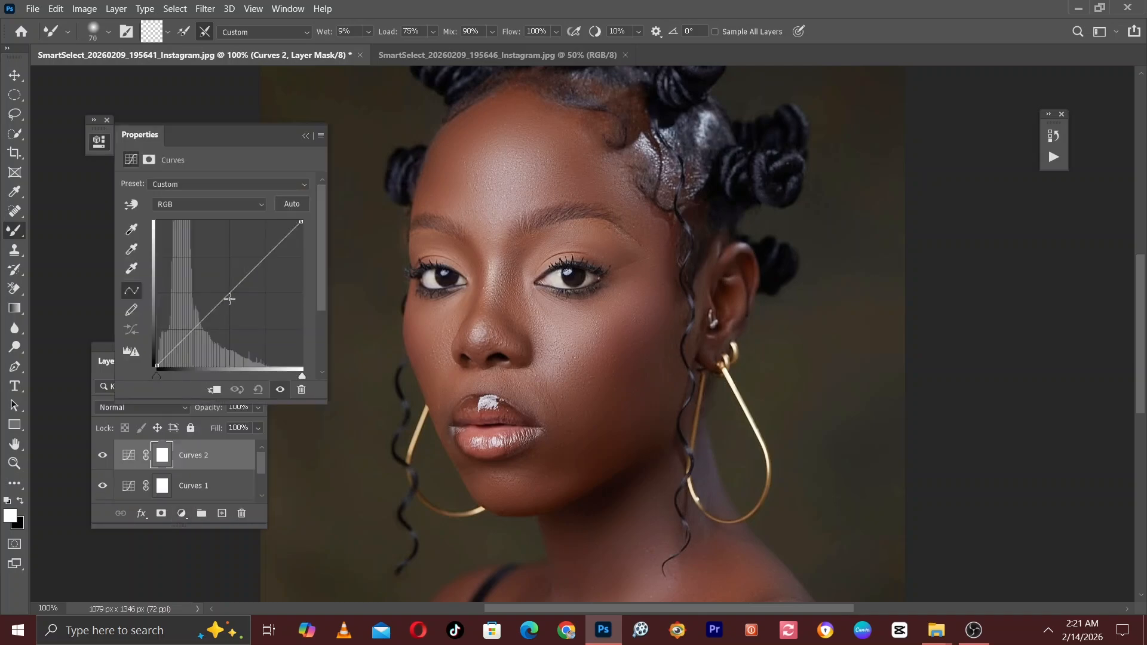
{"action": "left_click_drag", "start_coordinate": [230, 298], "coordinate": [248, 313]}
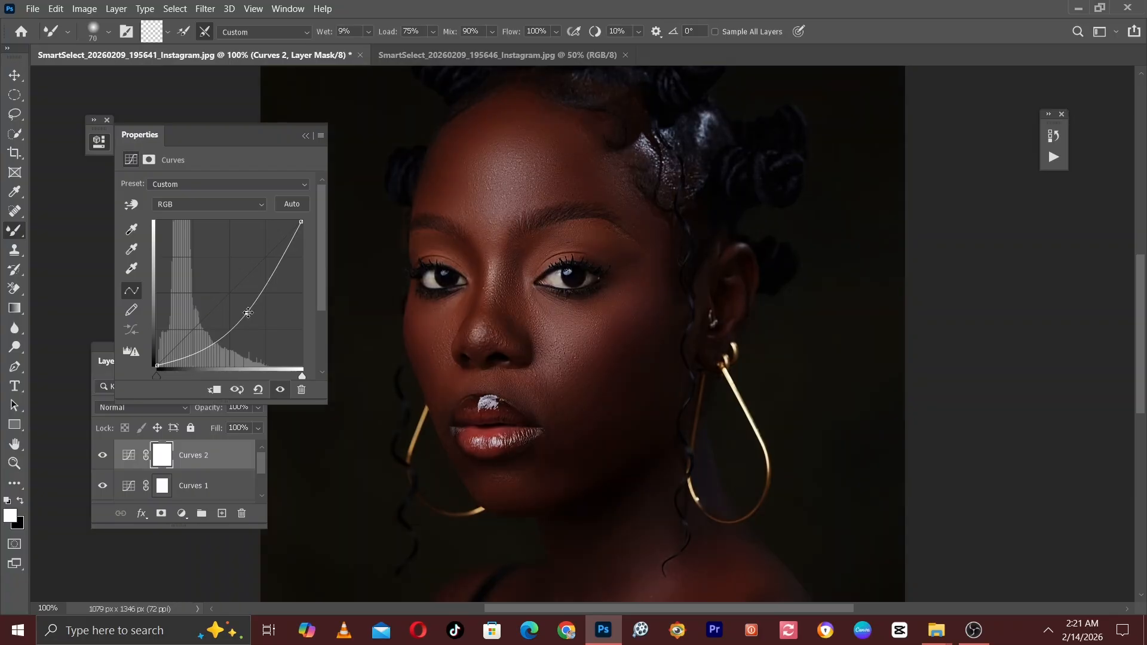
{"action": "left_click", "coordinate": [305, 137]}
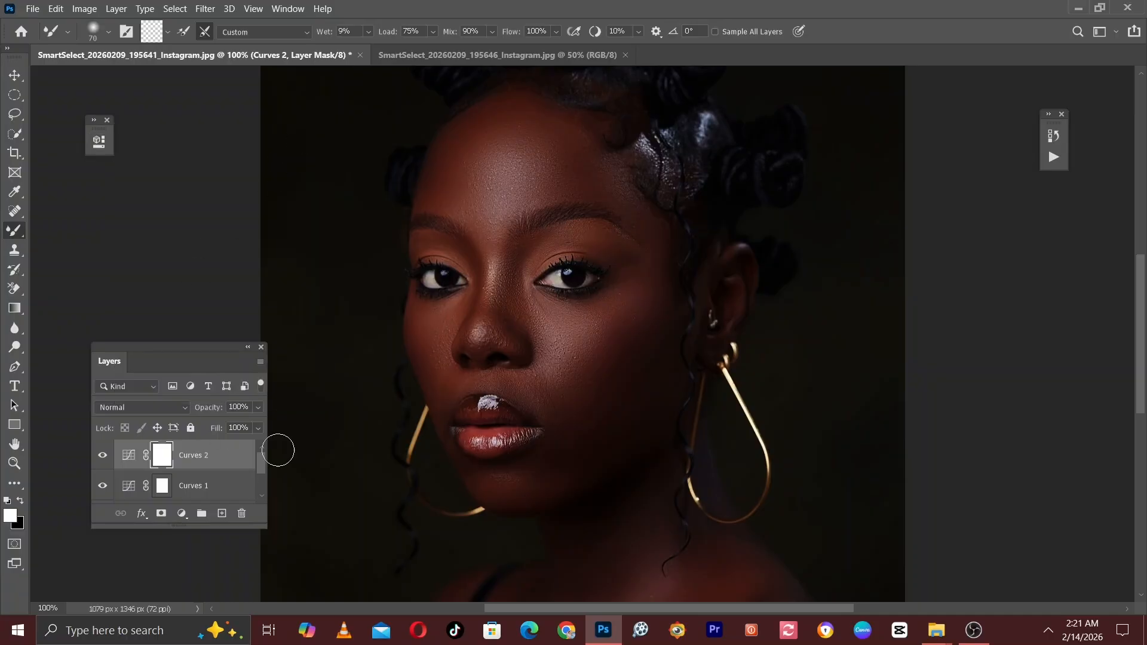
Invert the layer masks of both Curves 2 and Curves 1 to black to hide their effects.
{"action": "key", "text": "ctrl+minus"}
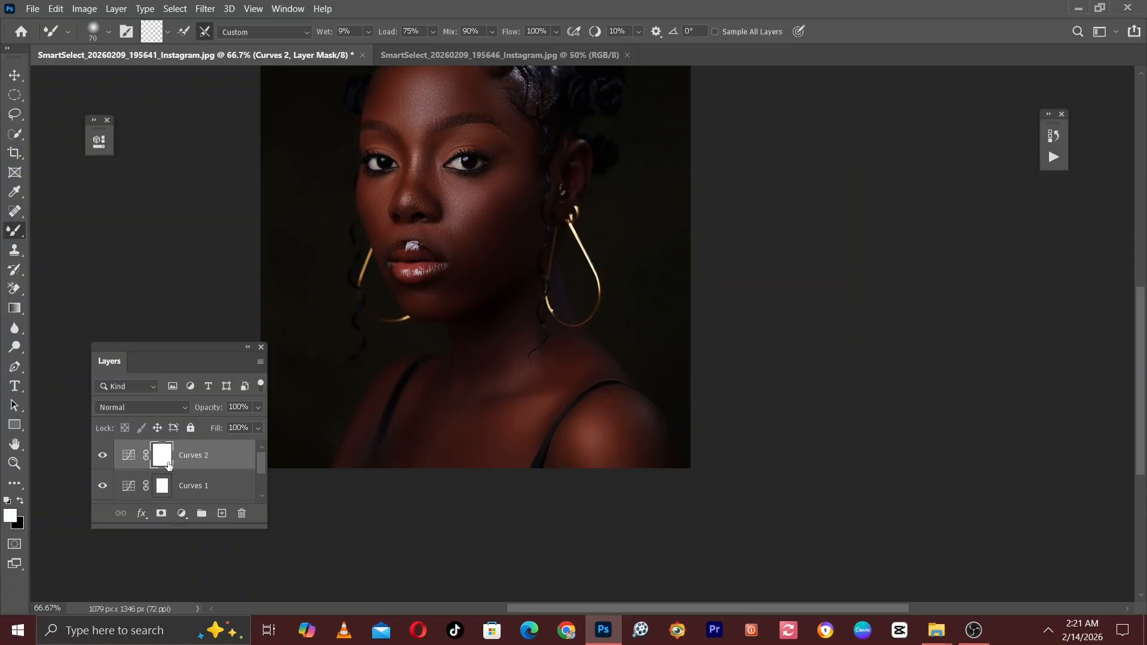
{"action": "left_click_drag", "start_coordinate": [169, 466], "coordinate": [169, 467]}
{"action": "key", "text": "ctrl+i"}
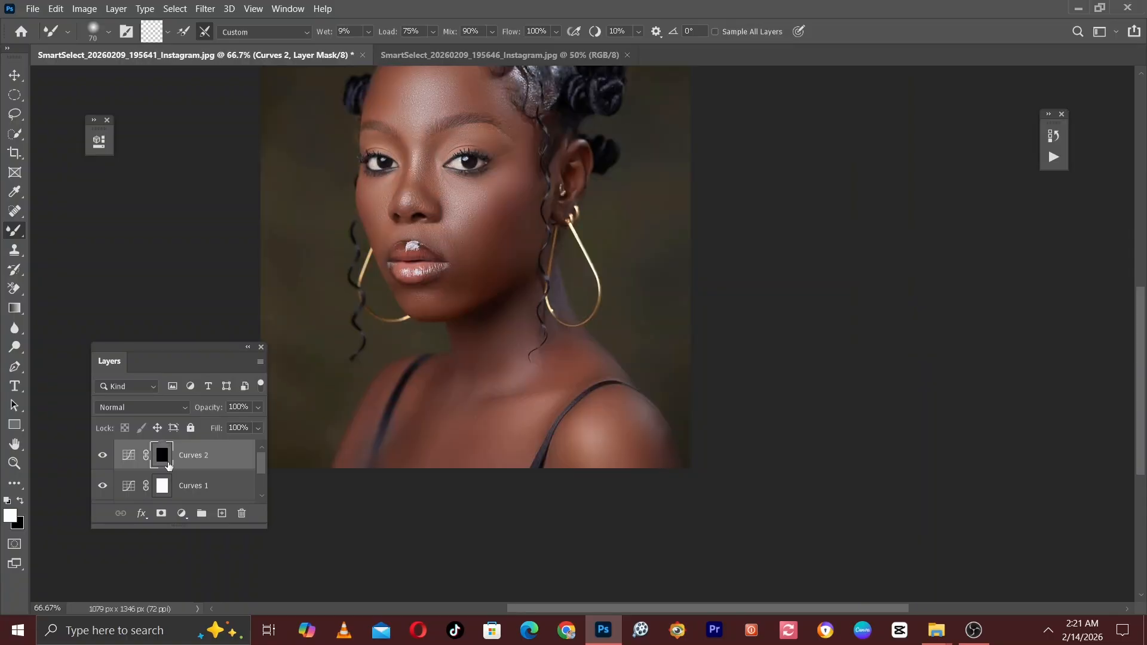
{"action": "left_click", "coordinate": [162, 489]}
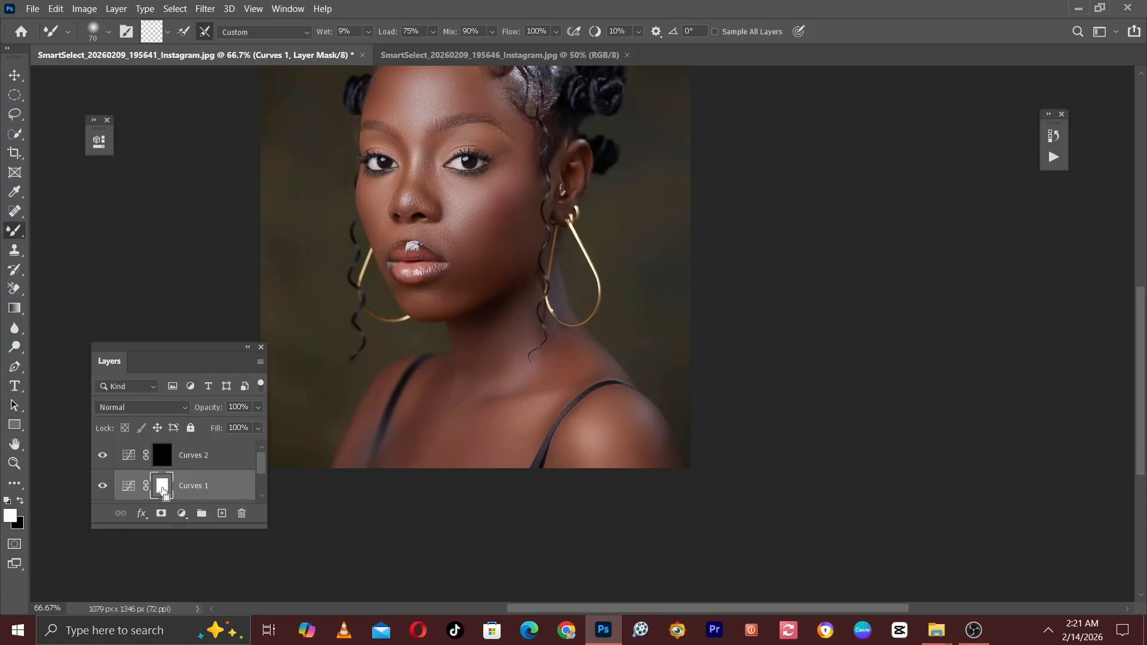
{"action": "key", "text": "ctrl+i"}
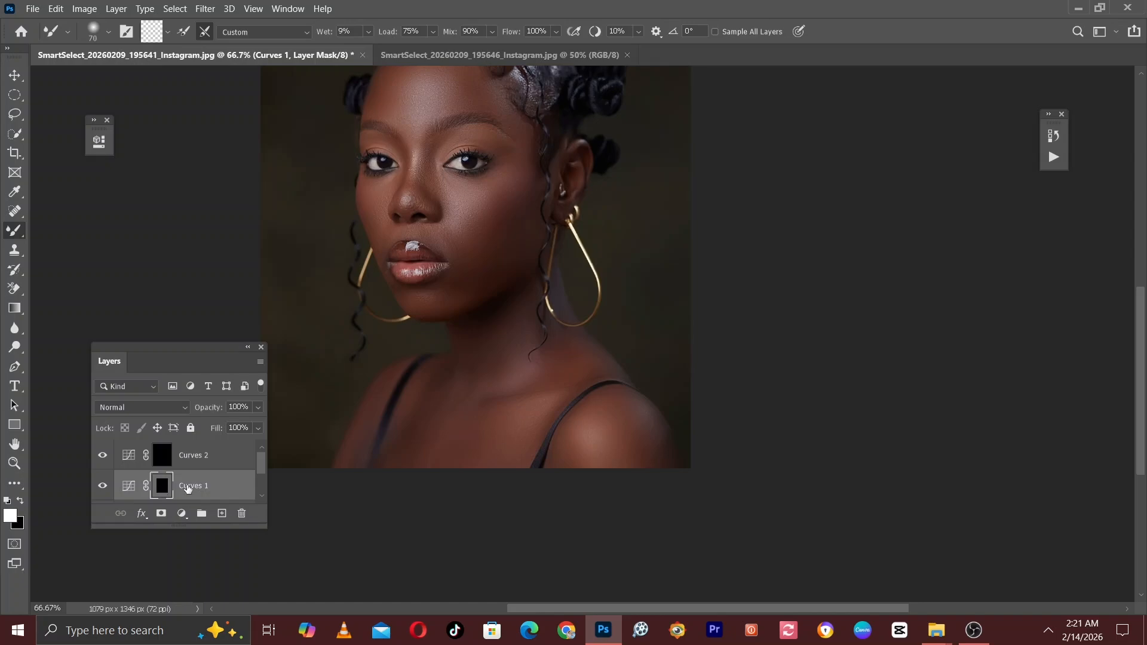
Rename the Curves 1 layer as Dodge and the Curves 2 layer as burn.
{"action": "double_click", "coordinate": [188, 486]}
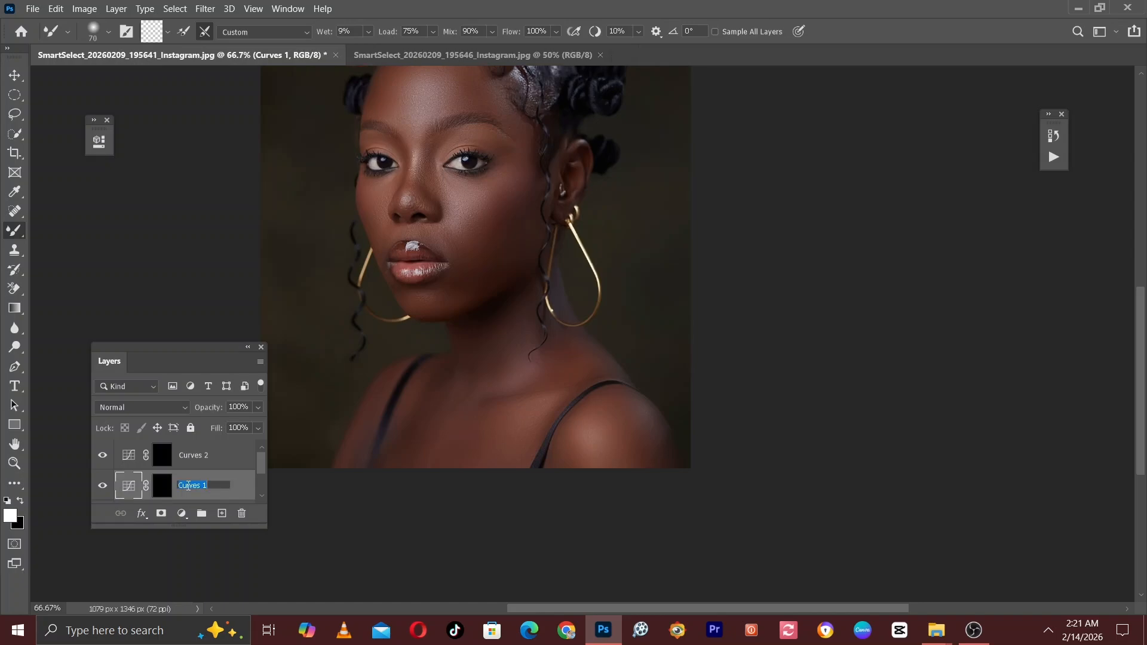
{"action": "type", "text": "Dodge"}
{"action": "key", "text": "Return"}
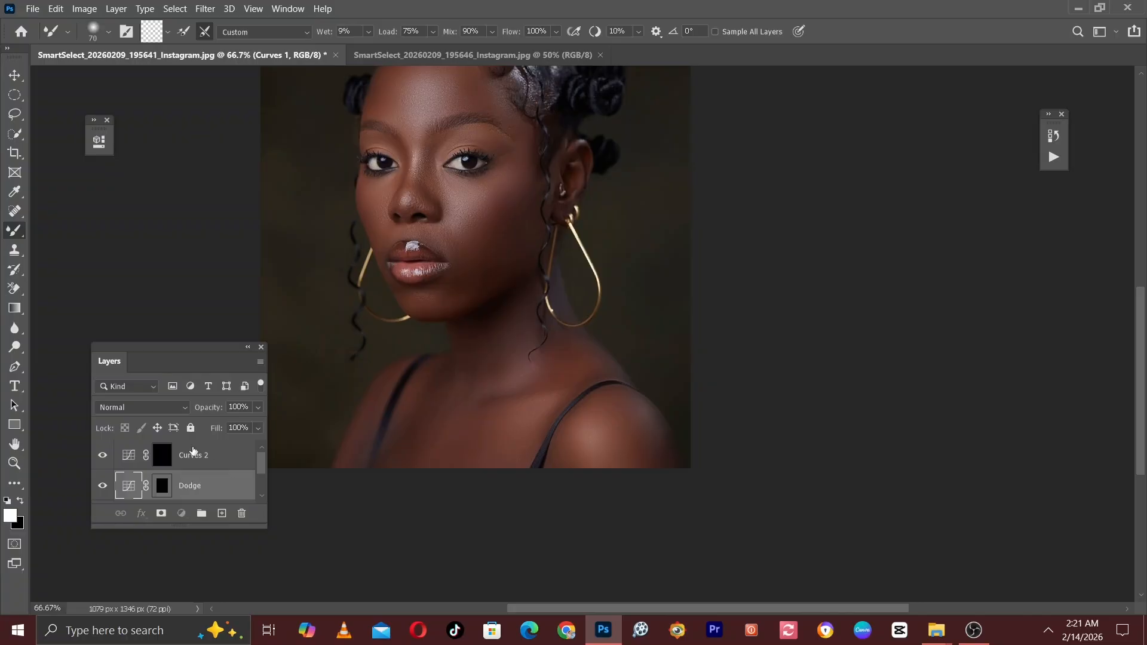
{"action": "left_click", "coordinate": [194, 454]}
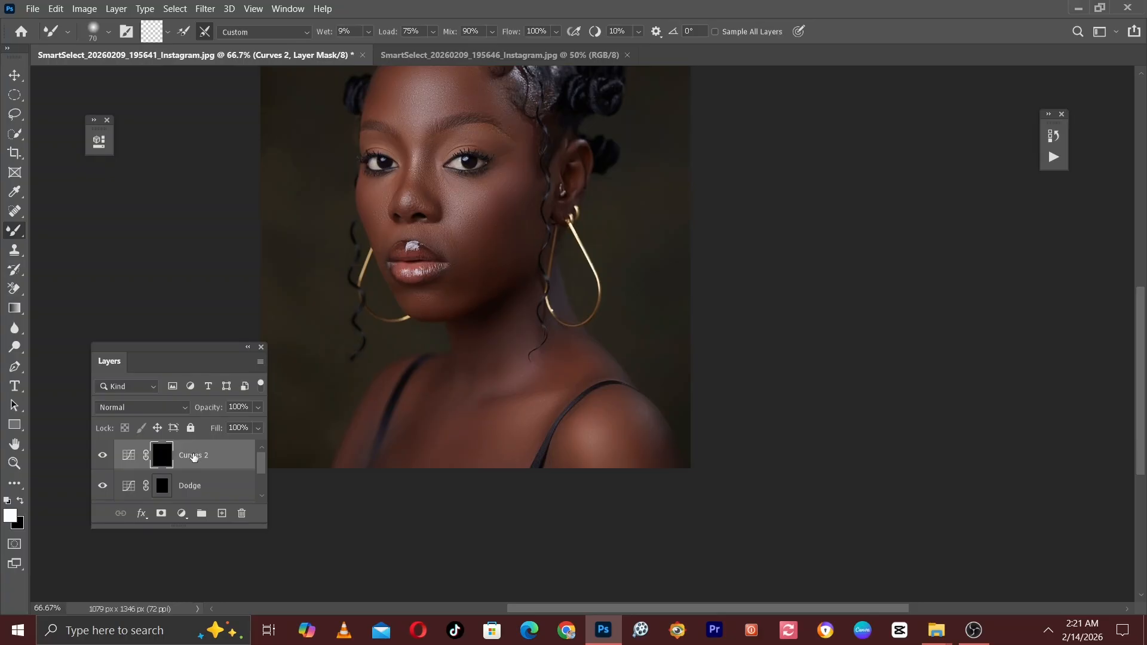
{"action": "double_click", "coordinate": [193, 456]}
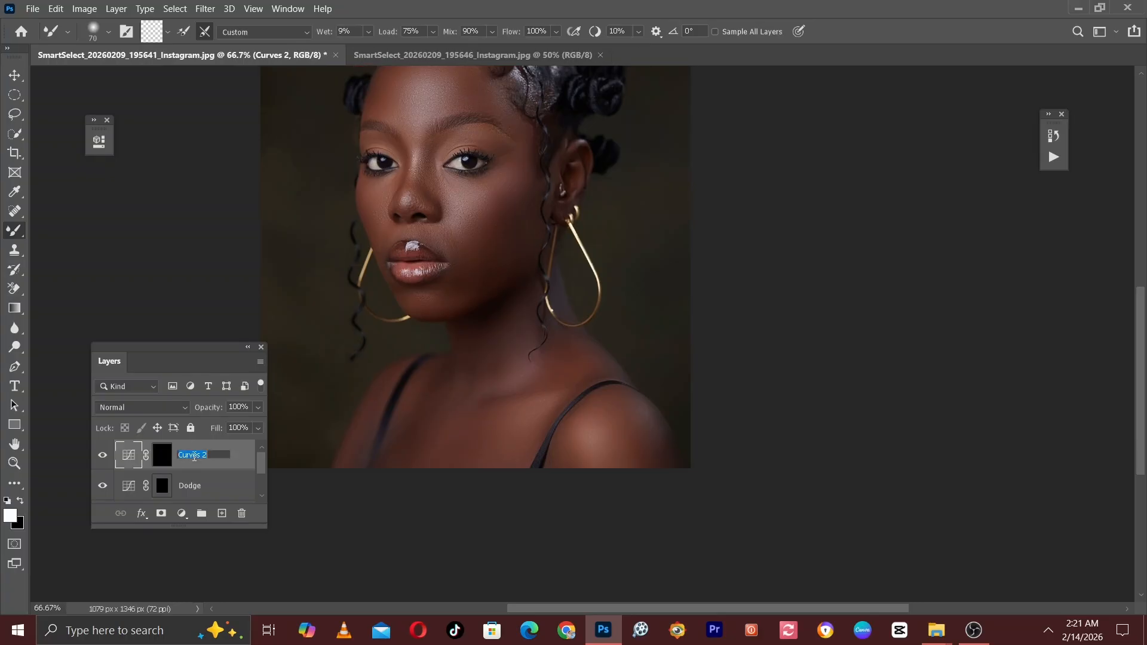
{"action": "type", "text": "burn"}
Target the Dodge layer's mask with white as the foreground color and choose the Brush tool with the Soft Round preset.
{"action": "left_click", "coordinate": [162, 497]}
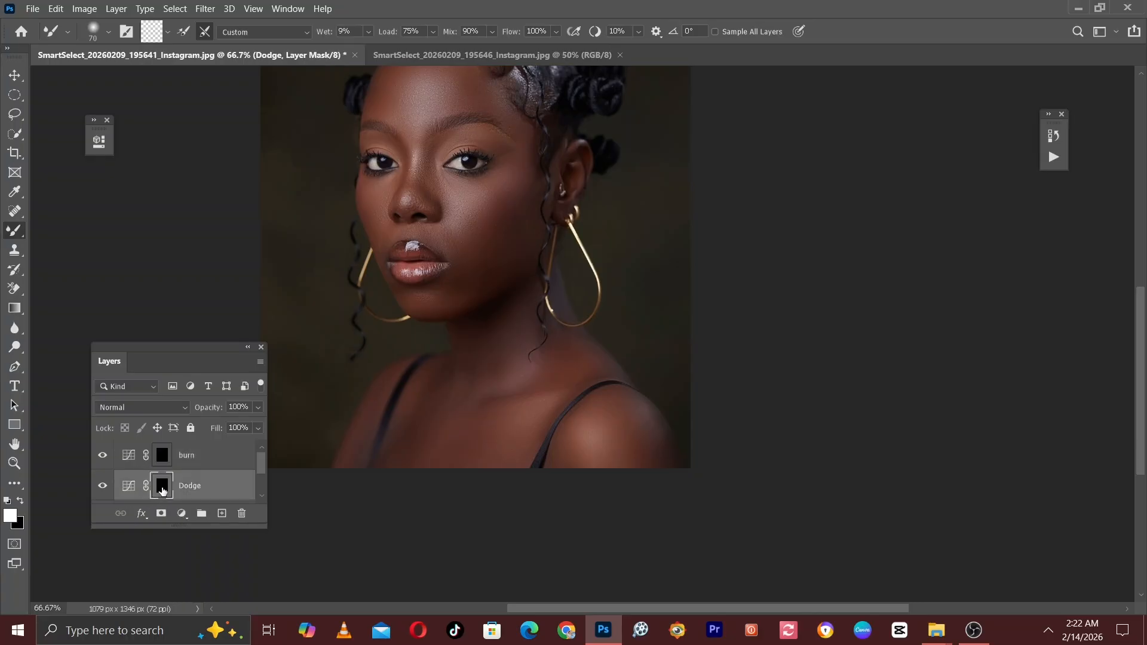
{"action": "left_click", "coordinate": [22, 500]}
{"action": "left_click", "coordinate": [21, 501]}
{"action": "left_click", "coordinate": [162, 495]}
{"action": "right_click", "coordinate": [10, 233]}
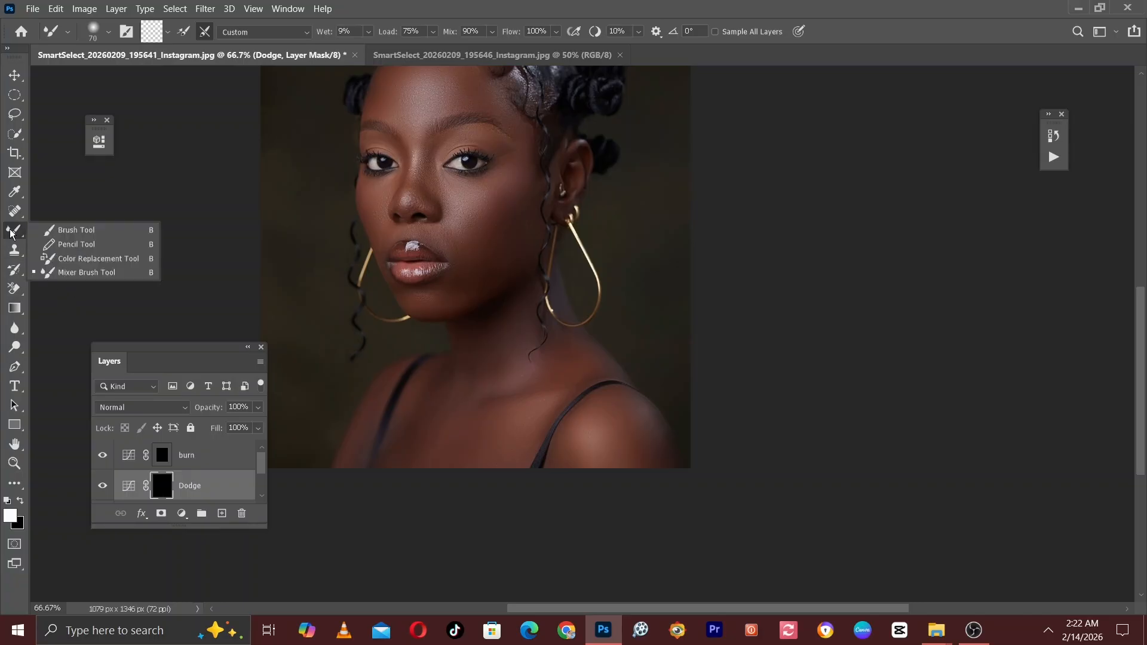
{"action": "left_click", "coordinate": [59, 228]}
{"action": "left_click", "coordinate": [108, 34]}
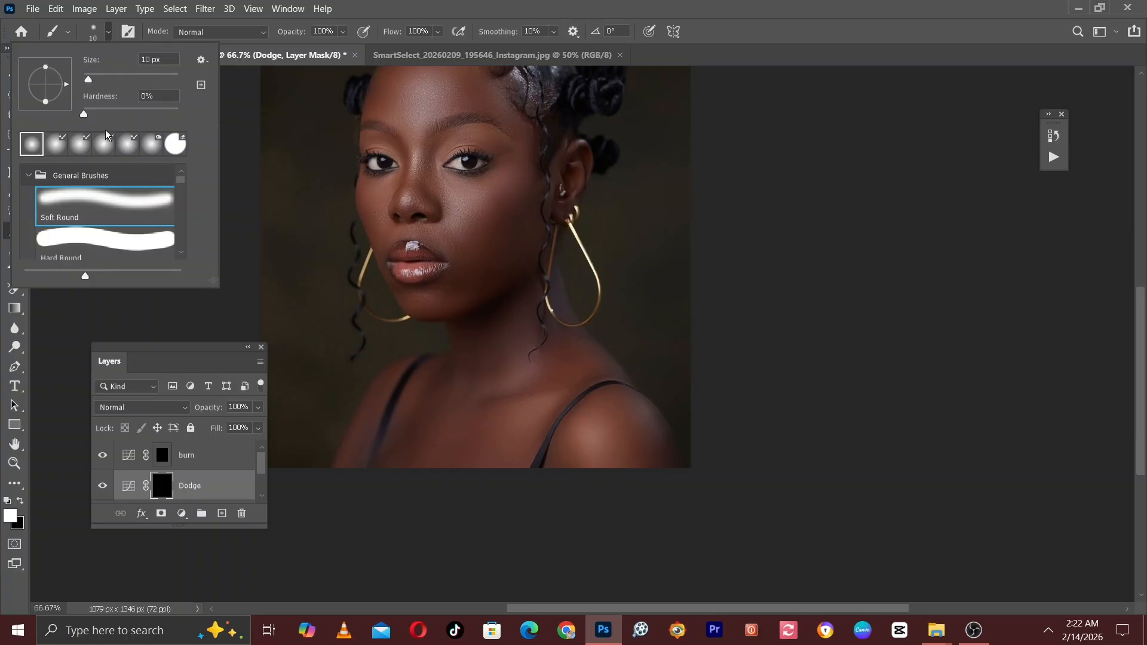
{"action": "double_click", "coordinate": [86, 201]}
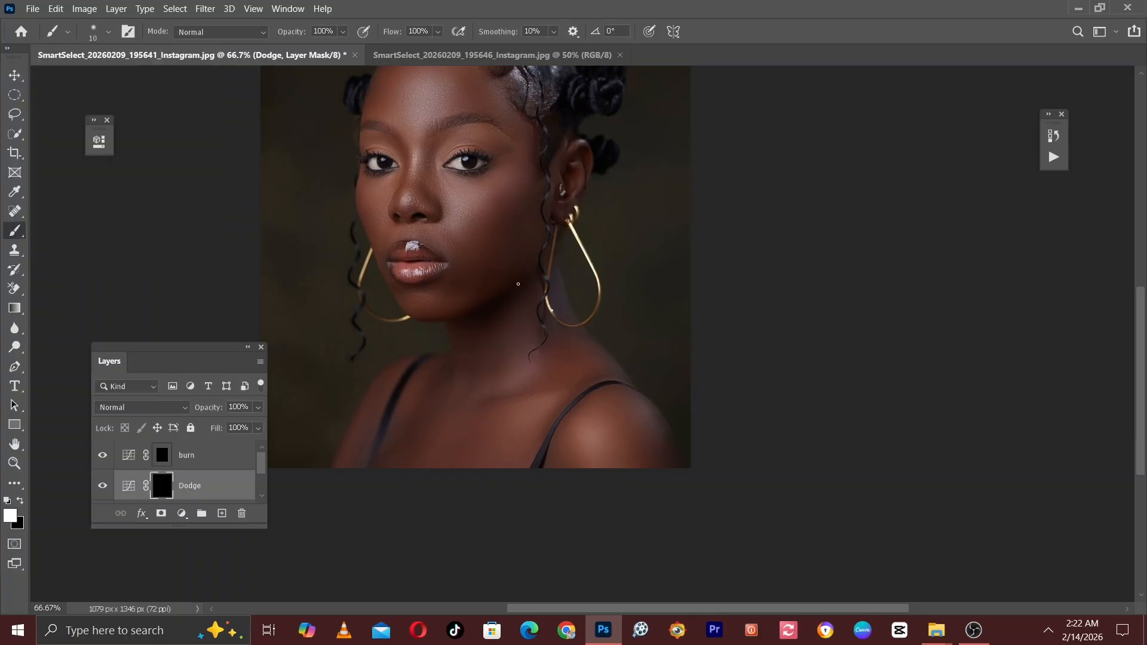
Paint evenly spaced white strokes on the Dodge mask across the center of the forehead, down to between the brows, using a 20 px brush.
{"action": "key", "text": "ctrl+plus"}
{"action": "left_click_drag", "start_coordinate": [508, 318], "coordinate": [596, 490]}
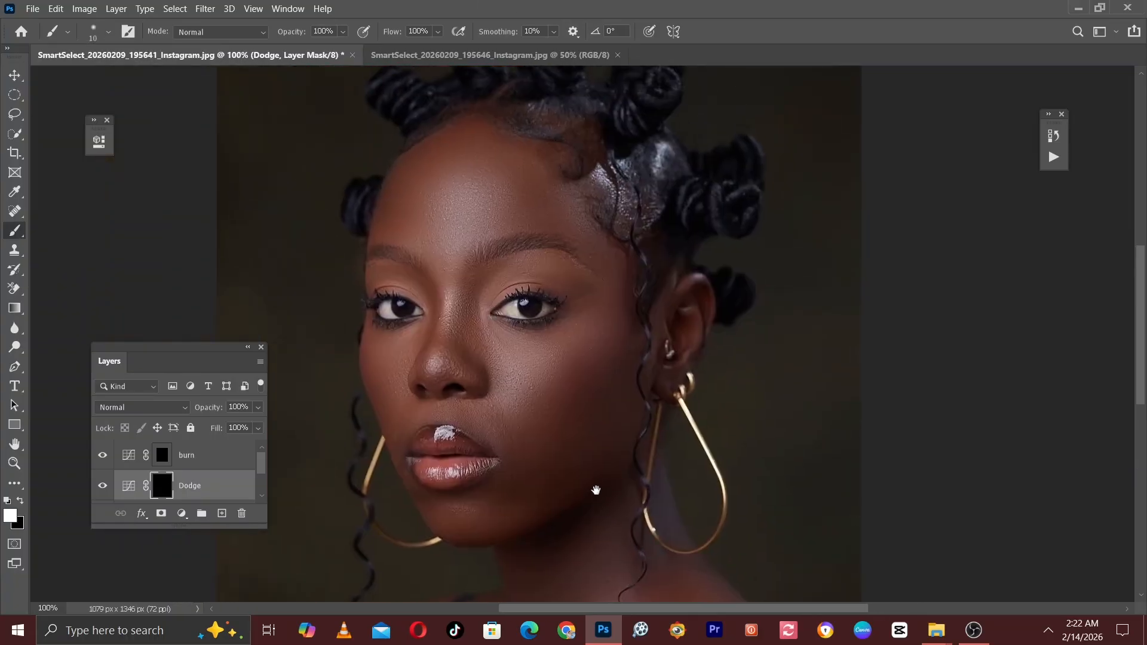
{"action": "left_click_drag", "start_coordinate": [511, 385], "coordinate": [546, 475]}
{"action": "key", "text": "ctrl+plus"}
{"action": "left_click_drag", "start_coordinate": [408, 239], "coordinate": [543, 400]}
{"action": "left_click_drag", "start_coordinate": [468, 358], "coordinate": [463, 263]}
{"action": "key", "text": "bracketright"}
{"action": "key", "text": "bracketright"}
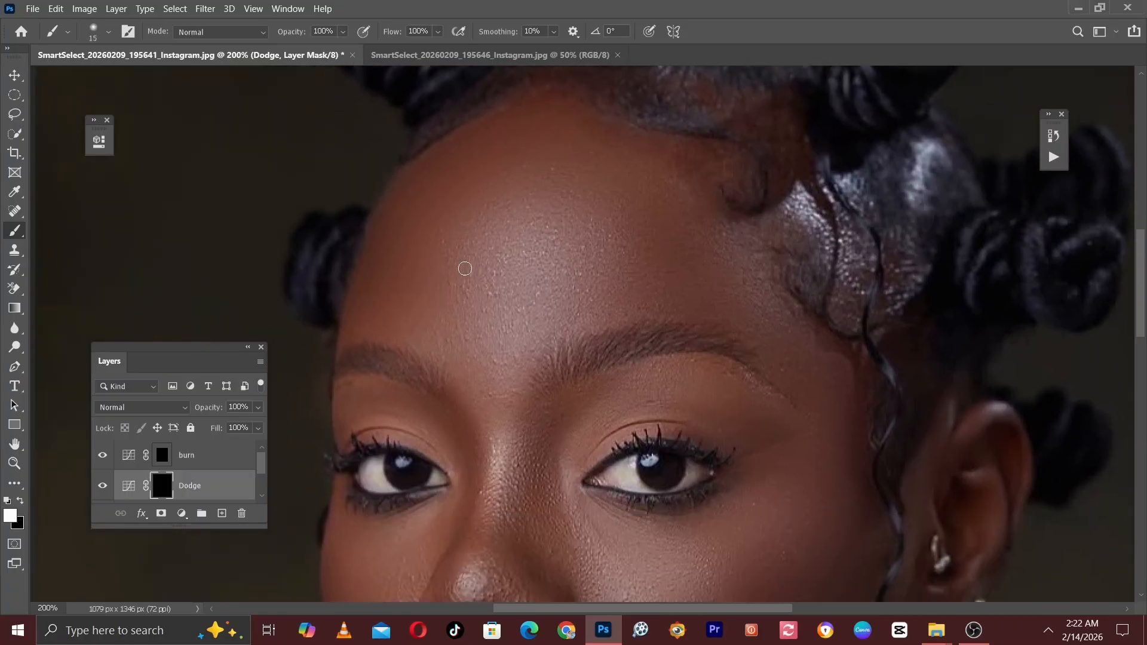
{"action": "key", "text": "bracketleft"}
{"action": "key", "text": "bracketleft"}
{"action": "left_click_drag", "start_coordinate": [438, 241], "coordinate": [579, 252]}
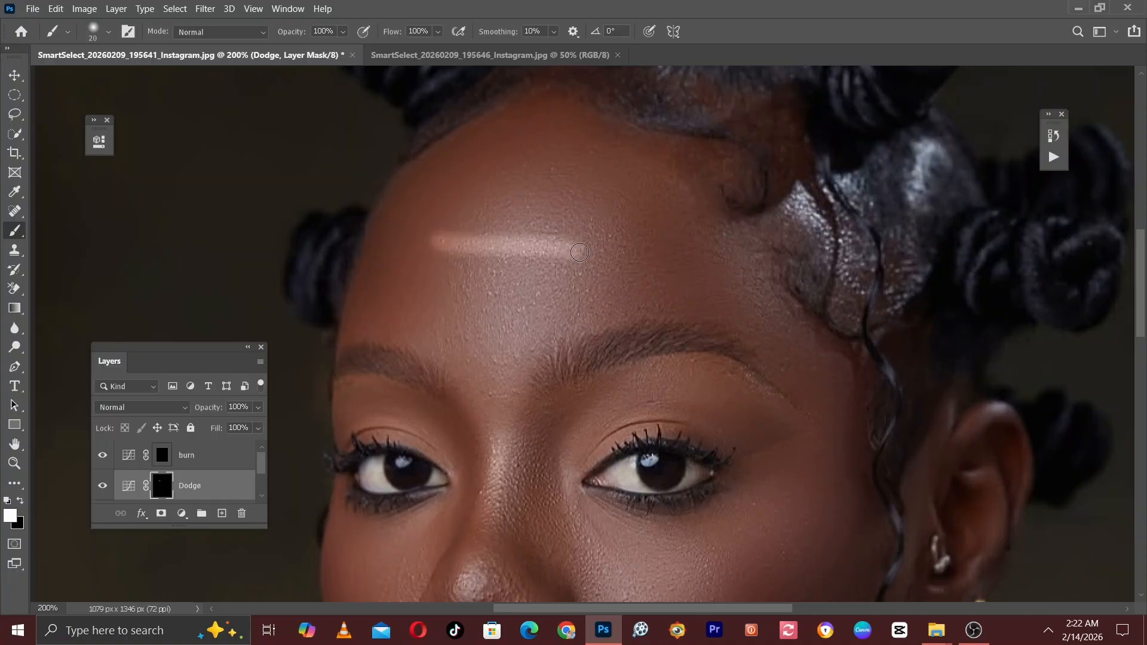
{"action": "key", "text": "ctrl+z"}
{"action": "left_click_drag", "start_coordinate": [477, 269], "coordinate": [496, 296]}
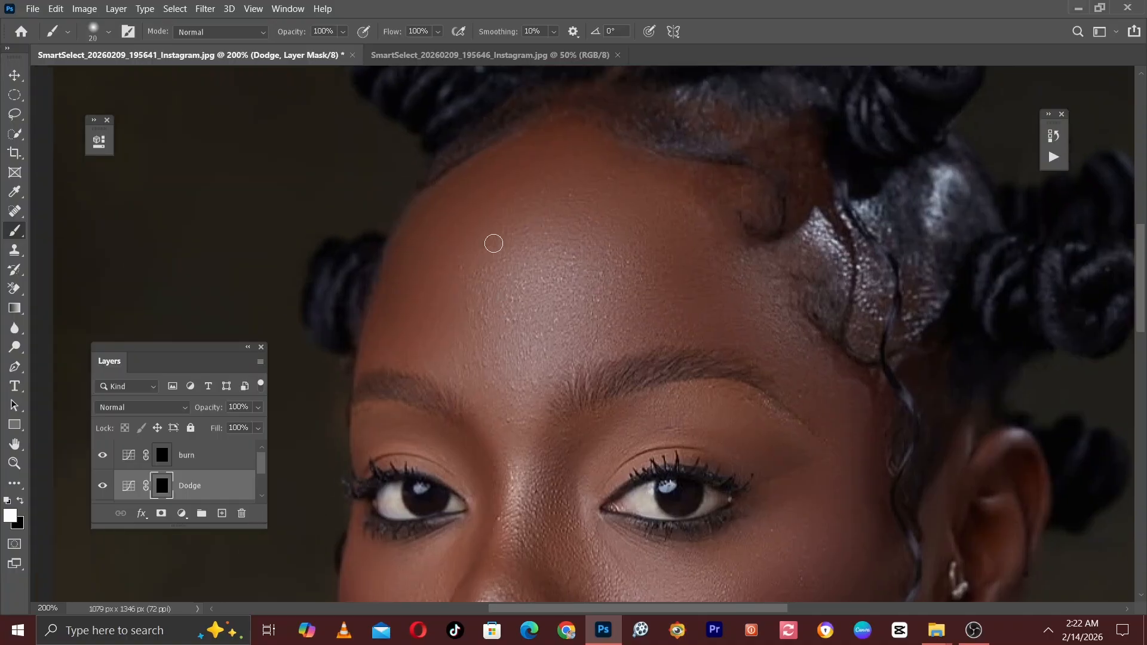
{"action": "left_click_drag", "start_coordinate": [484, 212], "coordinate": [622, 229]}
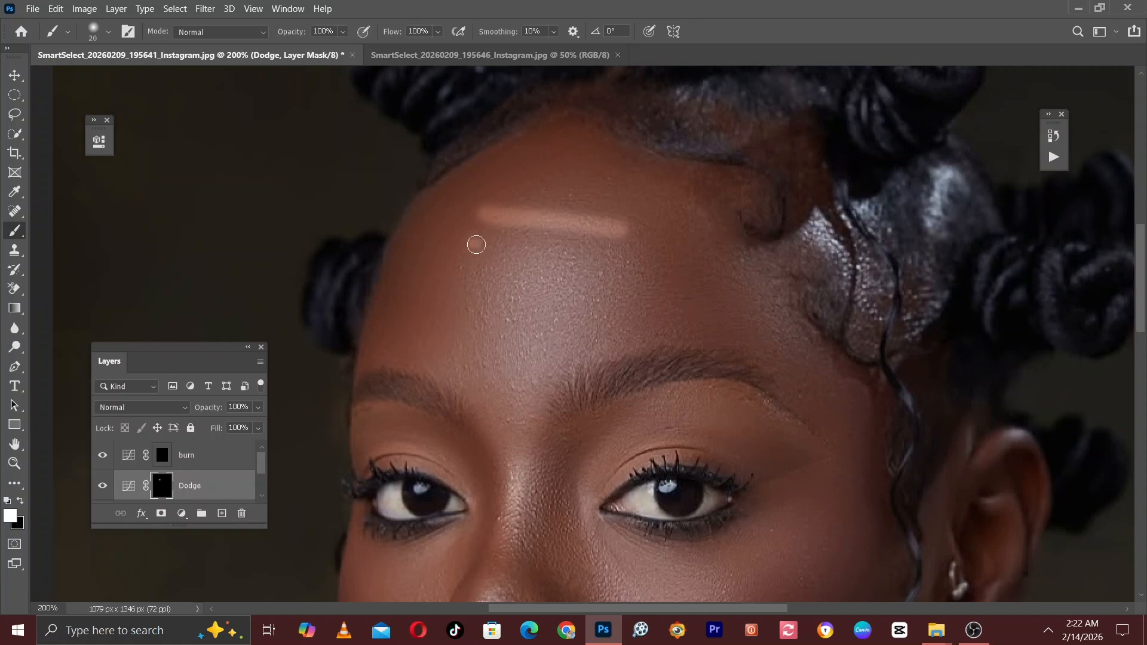
{"action": "left_click_drag", "start_coordinate": [473, 248], "coordinate": [616, 258]}
{"action": "left_click_drag", "start_coordinate": [463, 273], "coordinate": [611, 281]}
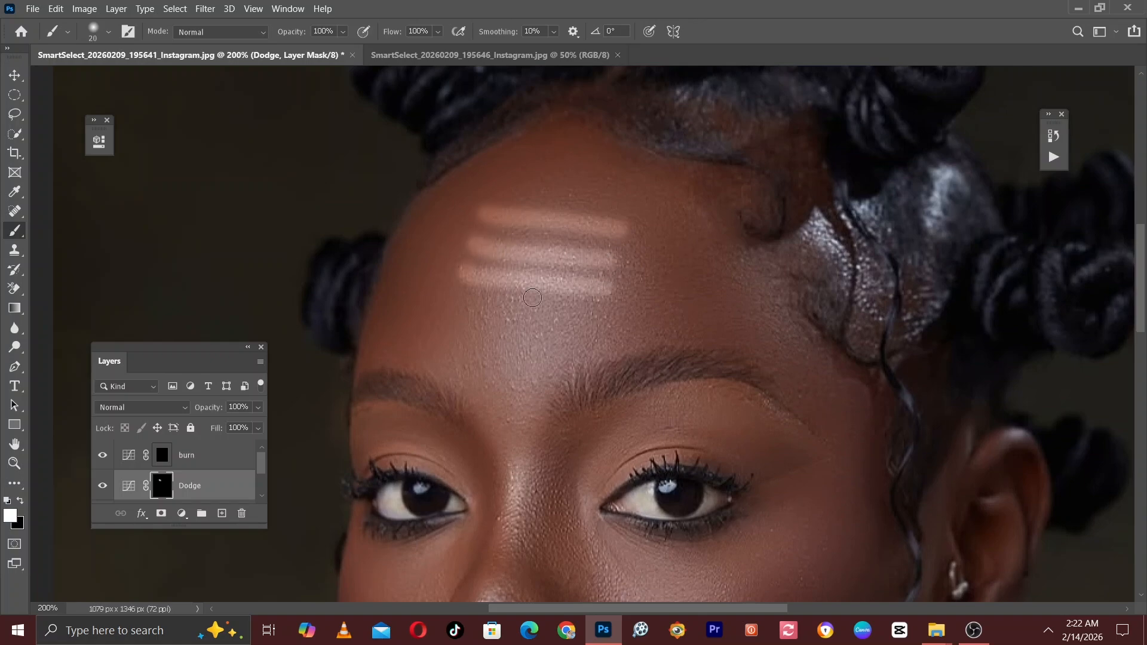
{"action": "left_click_drag", "start_coordinate": [469, 302], "coordinate": [624, 310]}
{"action": "left_click_drag", "start_coordinate": [481, 324], "coordinate": [618, 332]}
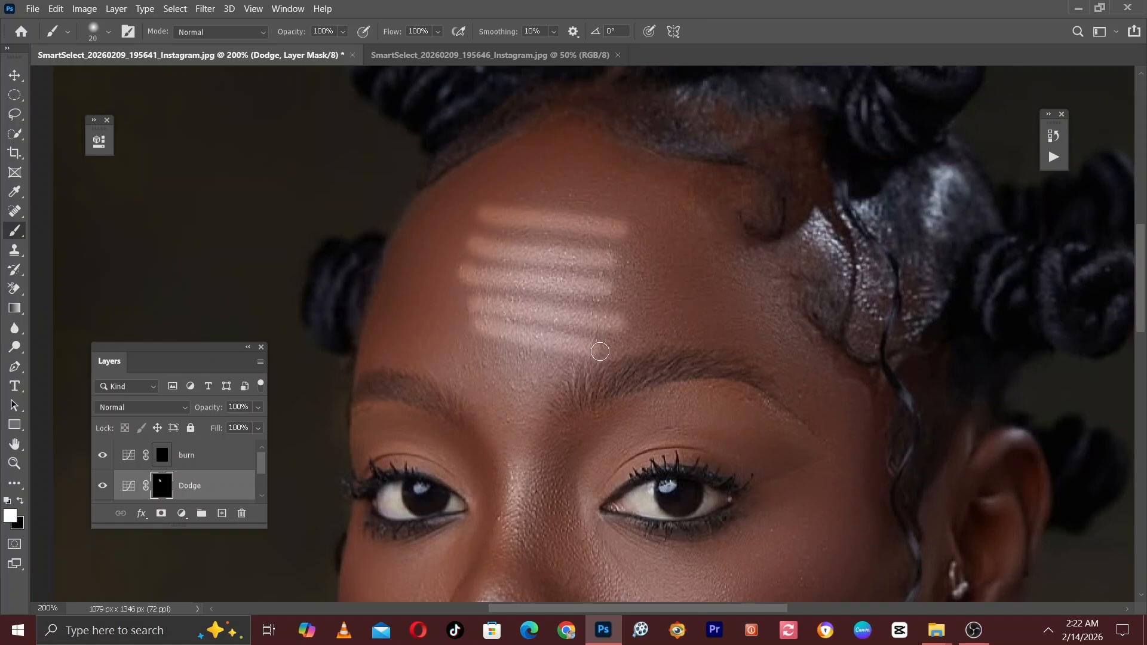
{"action": "left_click_drag", "start_coordinate": [471, 358], "coordinate": [546, 383]}
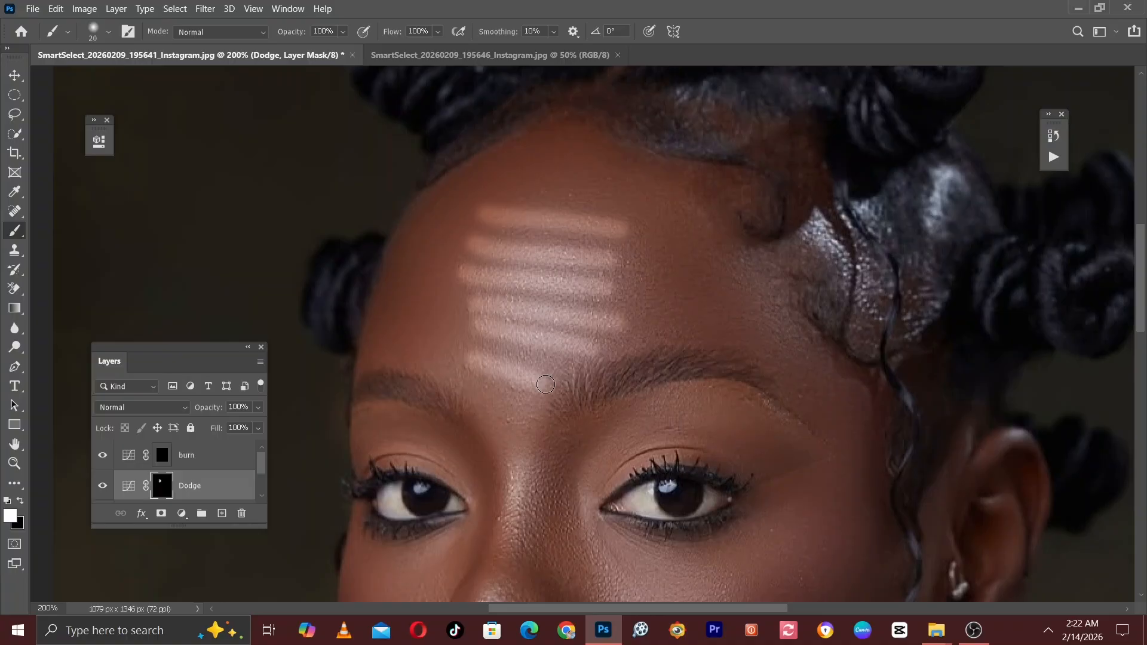
{"action": "left_click_drag", "start_coordinate": [627, 402], "coordinate": [655, 313]}
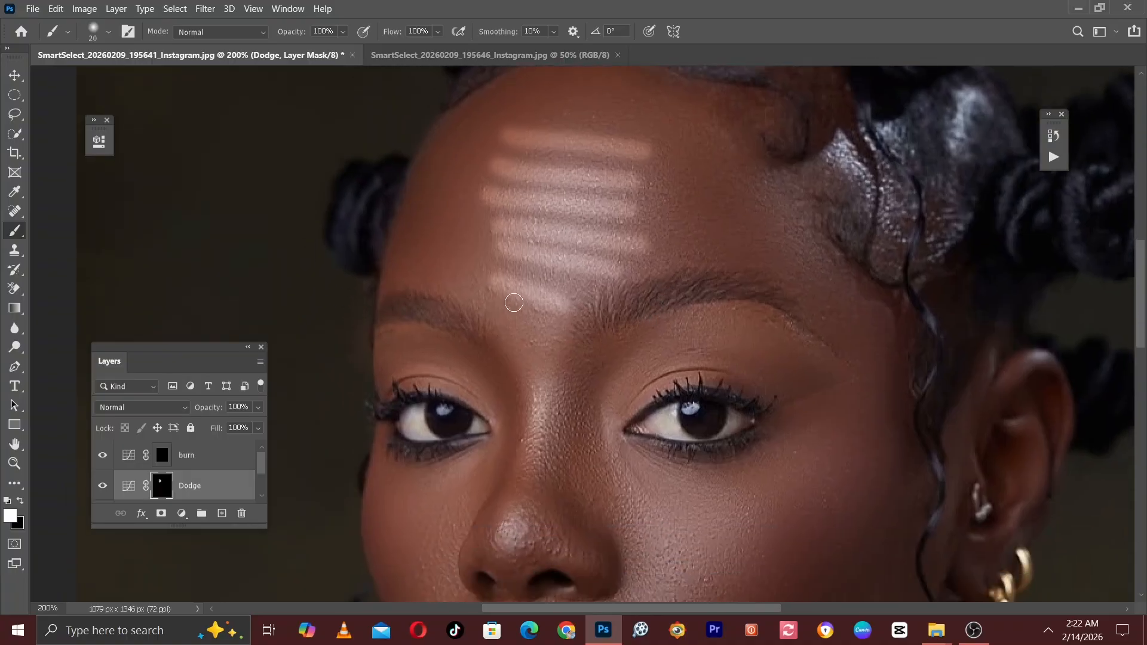
{"action": "left_click_drag", "start_coordinate": [499, 302], "coordinate": [568, 340]}
Paint a fan of white strokes on the Dodge mask over the cheek beside the nose, under the eye nearer the ear, using a 15 px brush.
{"action": "mouse_move", "coordinate": [551, 399]}
{"action": "left_mouse_down"}
{"action": "mouse_move", "coordinate": [545, 315]}
{"action": "mouse_move", "coordinate": [502, 470]}
{"action": "left_mouse_up"}
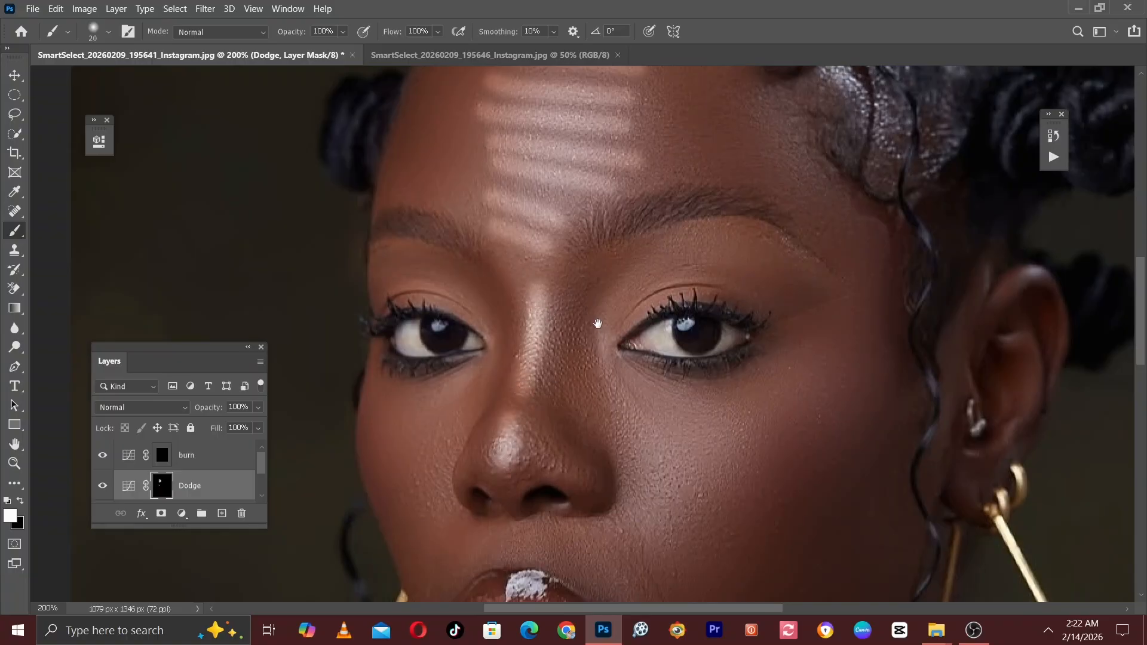
{"action": "mouse_move", "coordinate": [598, 325]}
{"action": "left_mouse_down"}
{"action": "mouse_move", "coordinate": [553, 389]}
{"action": "mouse_move", "coordinate": [545, 307]}
{"action": "left_mouse_up"}
{"action": "key", "text": "ctrl+minus"}
{"action": "left_click_drag", "start_coordinate": [588, 359], "coordinate": [615, 292]}
{"action": "key", "text": "ctrl+plus"}
{"action": "key", "text": "bracketleft"}
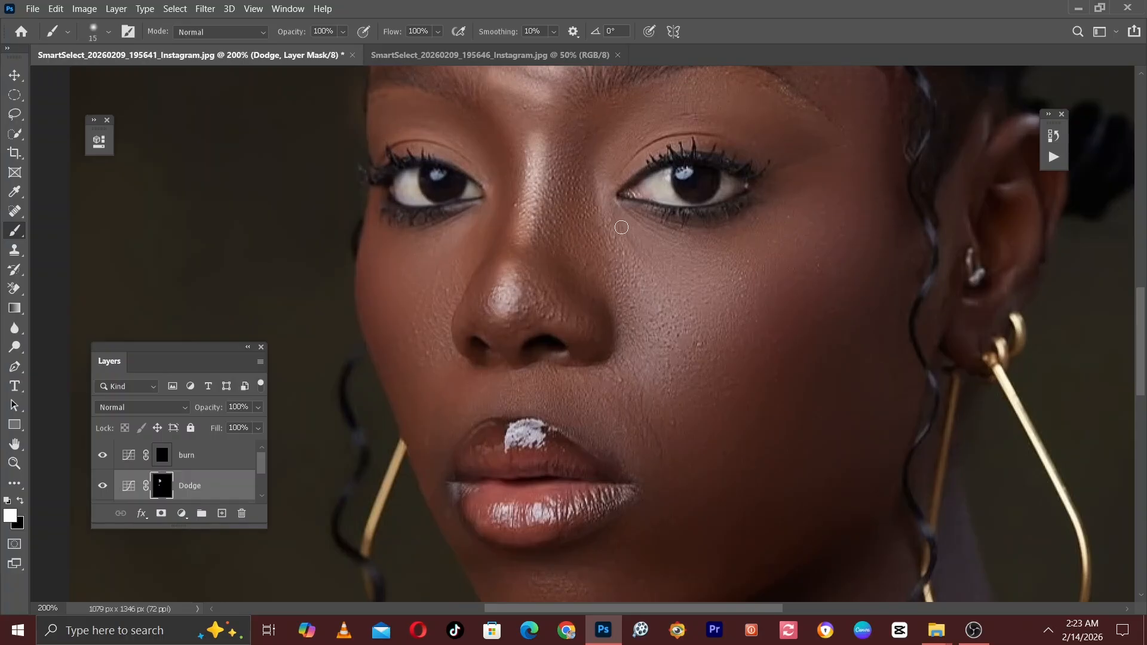
{"action": "left_click_drag", "start_coordinate": [619, 229], "coordinate": [725, 251]}
{"action": "left_click_drag", "start_coordinate": [615, 255], "coordinate": [738, 272]}
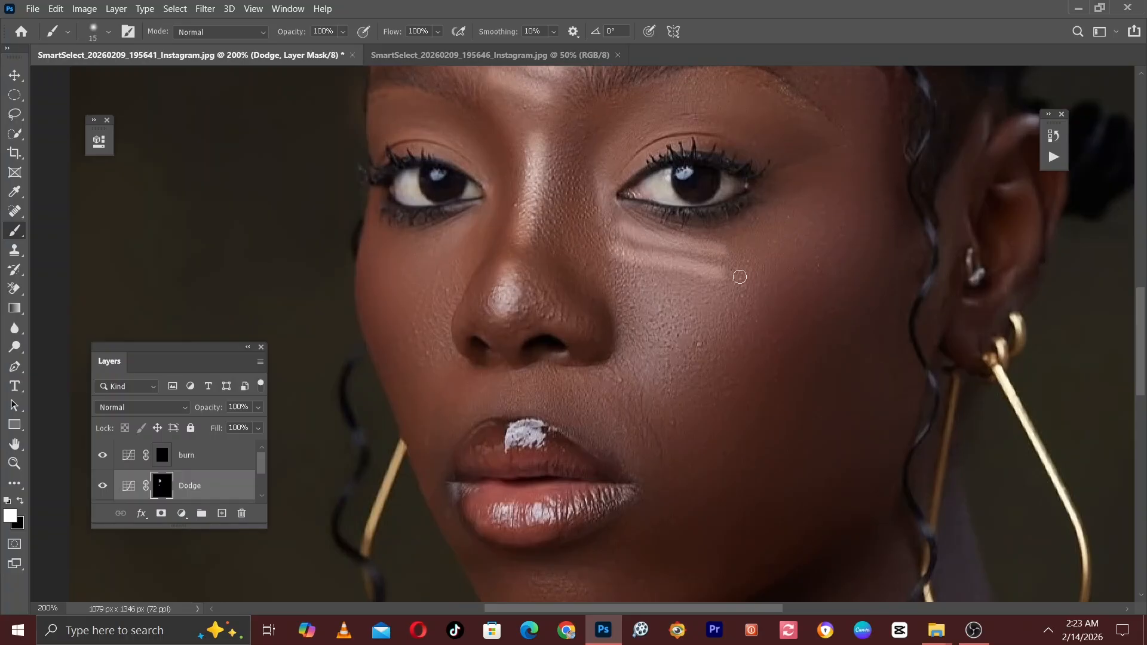
{"action": "left_click_drag", "start_coordinate": [617, 275], "coordinate": [710, 304]}
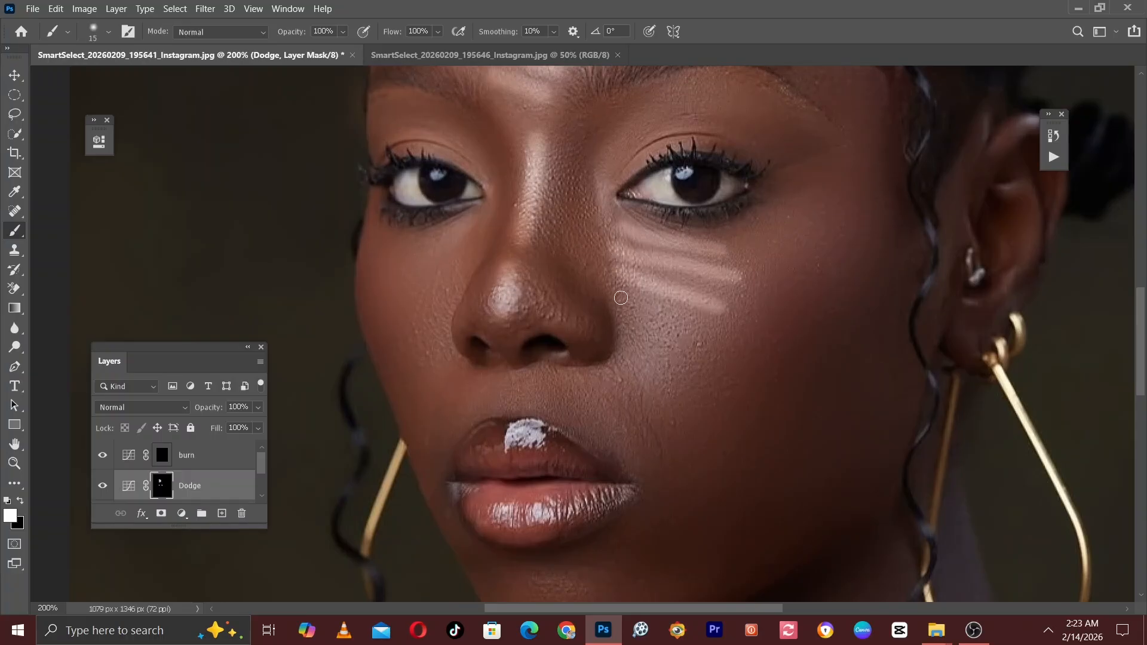
{"action": "mouse_move", "coordinate": [616, 299]}
{"action": "left_mouse_down"}
{"action": "mouse_move", "coordinate": [705, 331]}
{"action": "mouse_move", "coordinate": [640, 331]}
{"action": "mouse_move", "coordinate": [621, 313]}
{"action": "mouse_move", "coordinate": [695, 358]}
{"action": "left_mouse_up"}
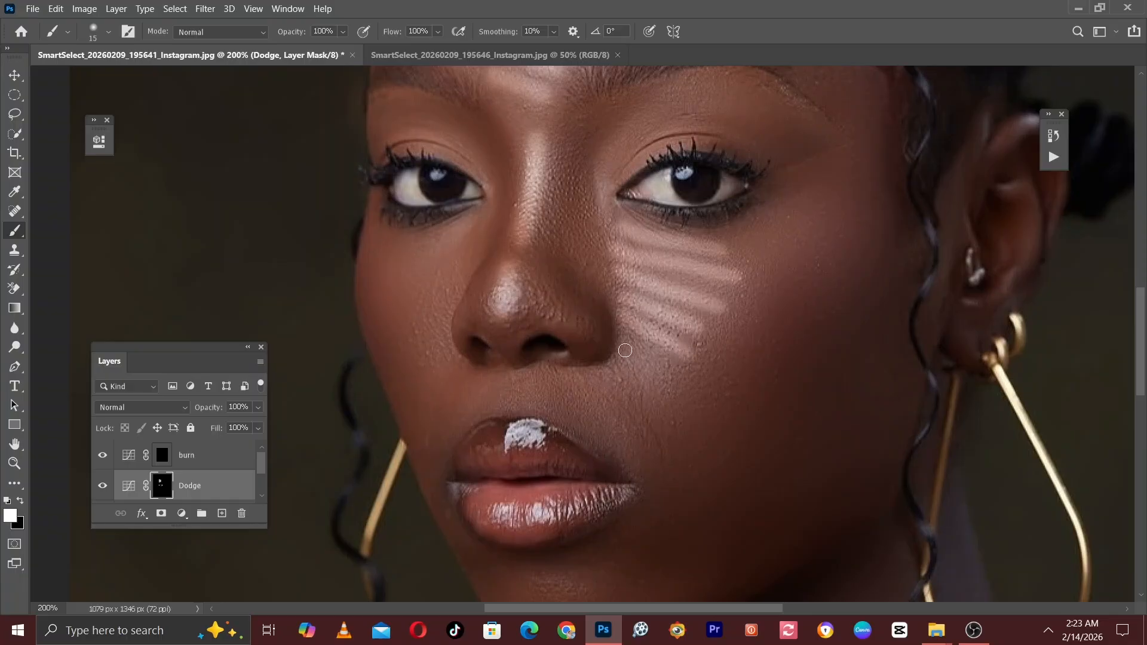
{"action": "left_click_drag", "start_coordinate": [622, 348], "coordinate": [674, 383]}
Dodge the upper eyelids of both eyes with short strokes of a 10 px brush.
{"action": "left_click_drag", "start_coordinate": [478, 227], "coordinate": [493, 383]}
{"action": "key", "text": "bracketleft"}
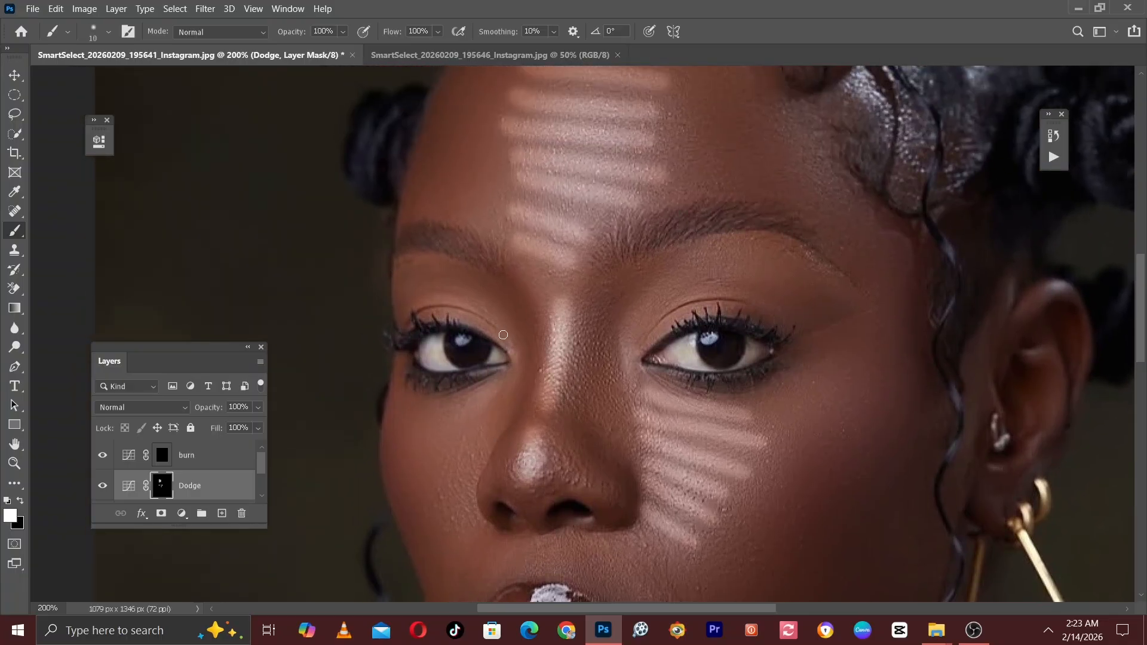
{"action": "left_click_drag", "start_coordinate": [415, 301], "coordinate": [446, 293]}
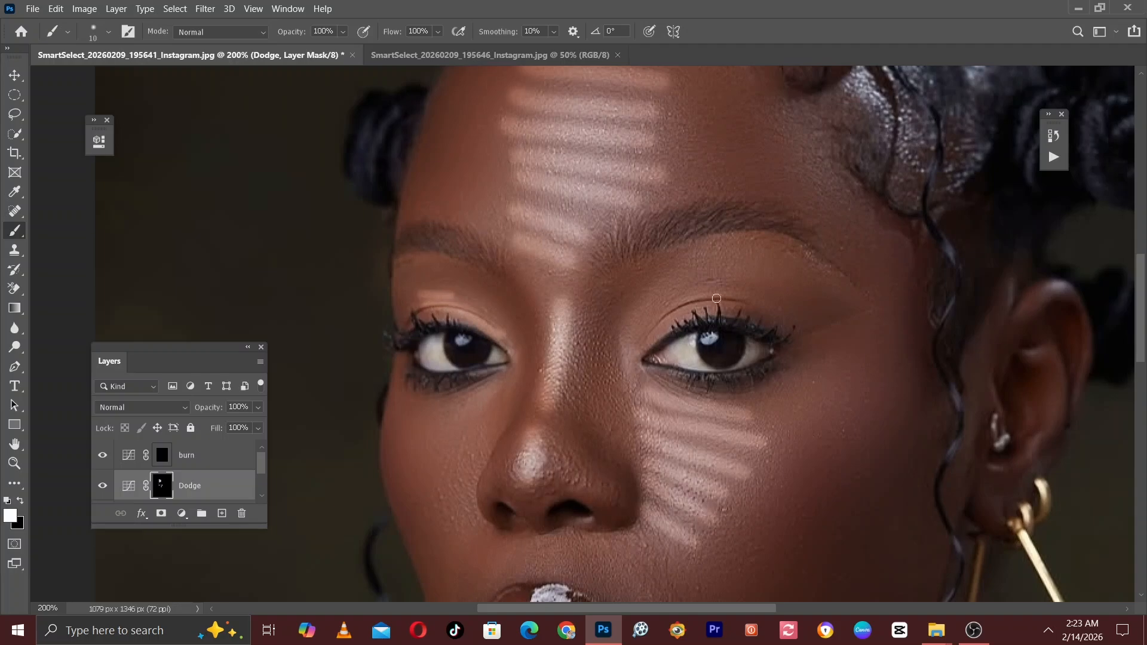
{"action": "mouse_move", "coordinate": [643, 334]}
{"action": "left_mouse_down"}
{"action": "mouse_move", "coordinate": [718, 311]}
{"action": "mouse_move", "coordinate": [692, 296]}
{"action": "mouse_move", "coordinate": [653, 311]}
{"action": "left_mouse_up"}
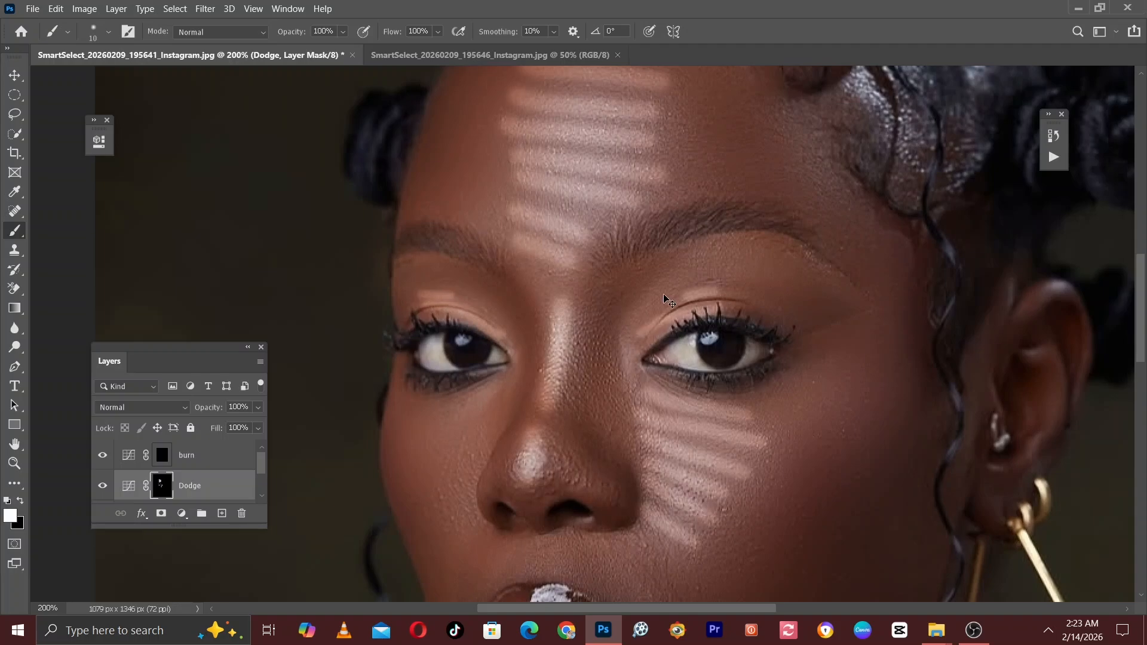
Paint white highlight strokes on the Dodge mask across the chin below the lower lip.
{"action": "key", "text": "ctrl+minus"}
{"action": "scroll", "coordinate": [665, 312], "scroll_direction": "down", "scroll_amount": 5}
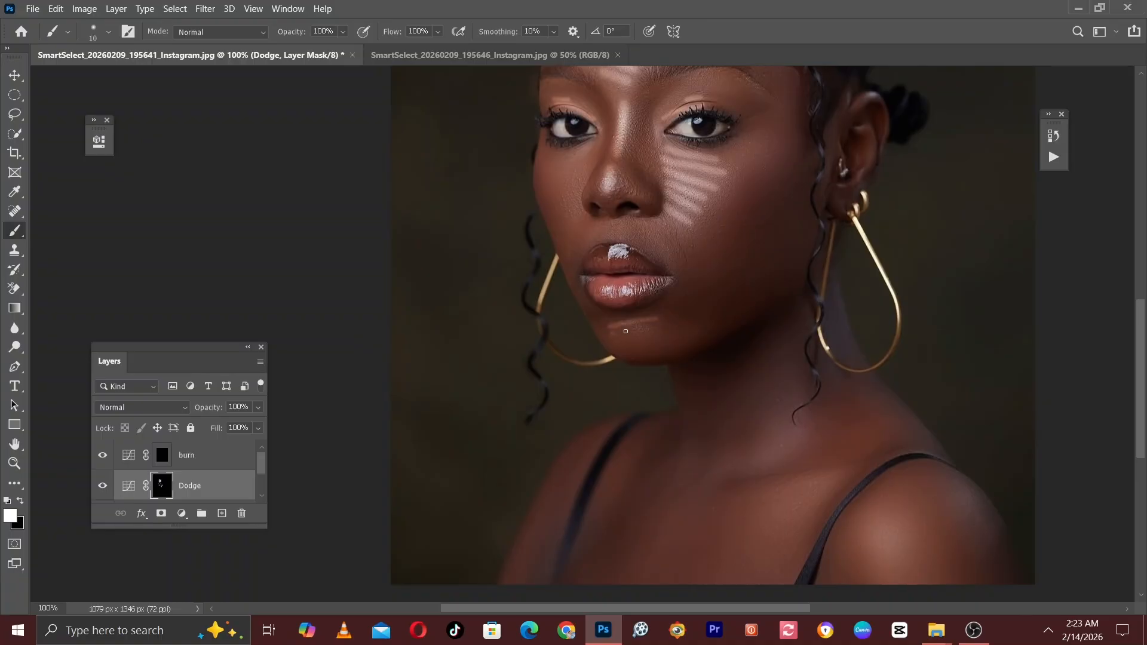
{"action": "left_click_drag", "start_coordinate": [625, 331], "coordinate": [677, 330]}
Paint evenly spaced white strokes on the Dodge mask across the rounded shoulder outside the strap, using a 30 px brush.
{"action": "scroll", "coordinate": [845, 403], "scroll_direction": "down", "scroll_amount": 4}
{"action": "key", "text": "bracketright"}
{"action": "key", "text": "bracketright"}
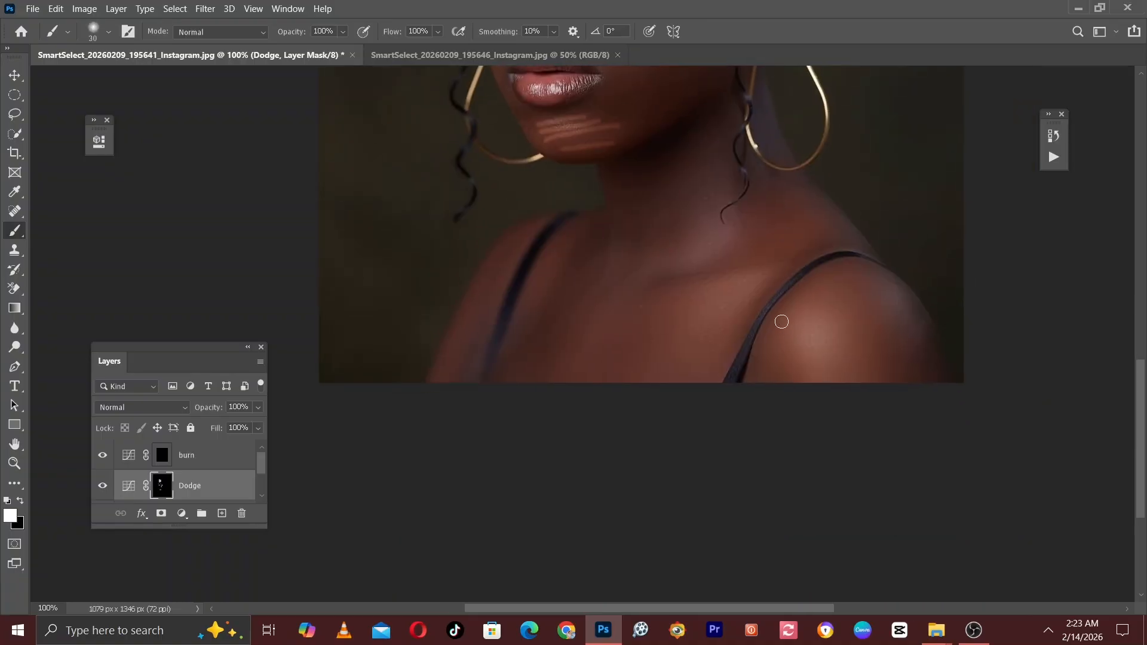
{"action": "left_click_drag", "start_coordinate": [782, 321], "coordinate": [881, 292]}
{"action": "left_click_drag", "start_coordinate": [781, 330], "coordinate": [886, 311]}
{"action": "left_click_drag", "start_coordinate": [783, 357], "coordinate": [889, 334]}
{"action": "left_click_drag", "start_coordinate": [820, 375], "coordinate": [858, 360]}
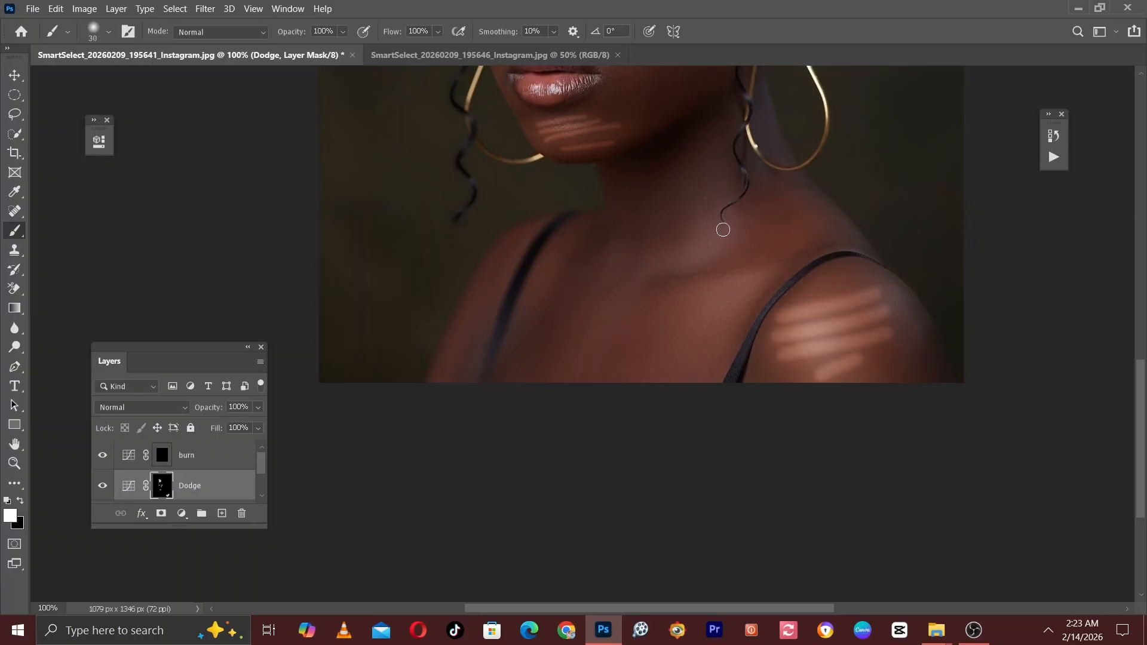
Paint highlight strokes on the Dodge mask along the neck base and collarbone, plus a small spot on the chest beneath.
{"action": "mouse_move", "coordinate": [723, 230]}
{"action": "left_mouse_down"}
{"action": "mouse_move", "coordinate": [668, 270]}
{"action": "mouse_move", "coordinate": [712, 284]}
{"action": "mouse_move", "coordinate": [774, 269]}
{"action": "left_mouse_up"}
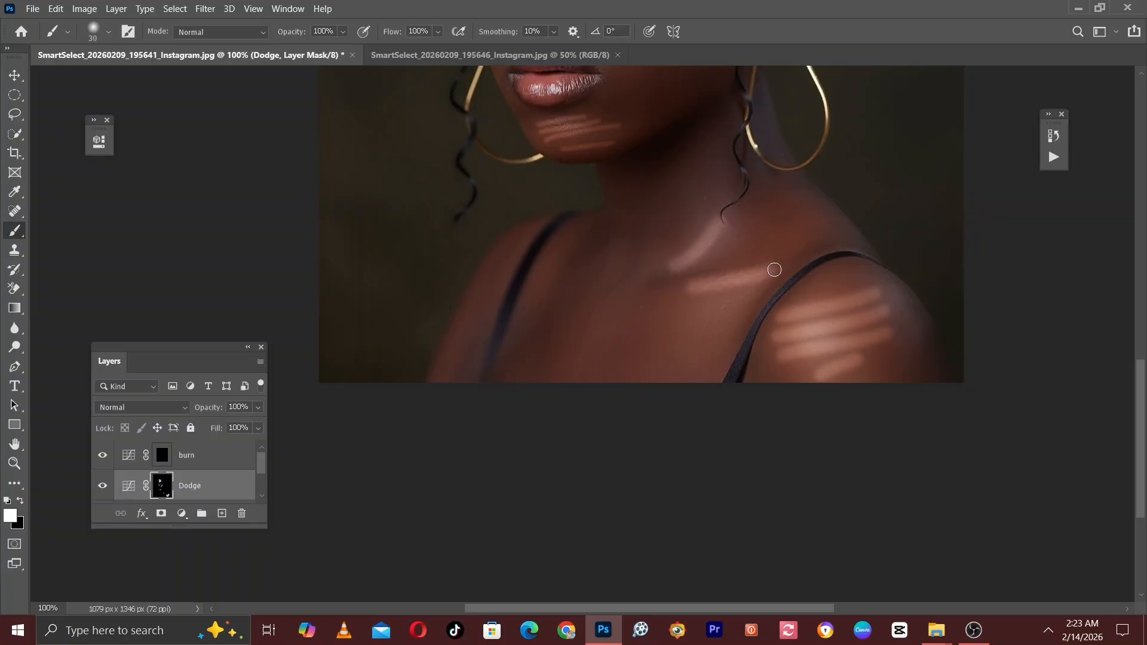
{"action": "left_click_drag", "start_coordinate": [732, 307], "coordinate": [723, 312]}
{"action": "mouse_move", "coordinate": [619, 251]}
{"action": "left_mouse_down"}
{"action": "mouse_move", "coordinate": [641, 497]}
{"action": "mouse_move", "coordinate": [649, 339]}
{"action": "left_mouse_up"}
Dodge the cheek under the eye farther from the visible ear with short strokes, using 20 px and 15 px brushes.
{"action": "key", "text": "bracketleft"}
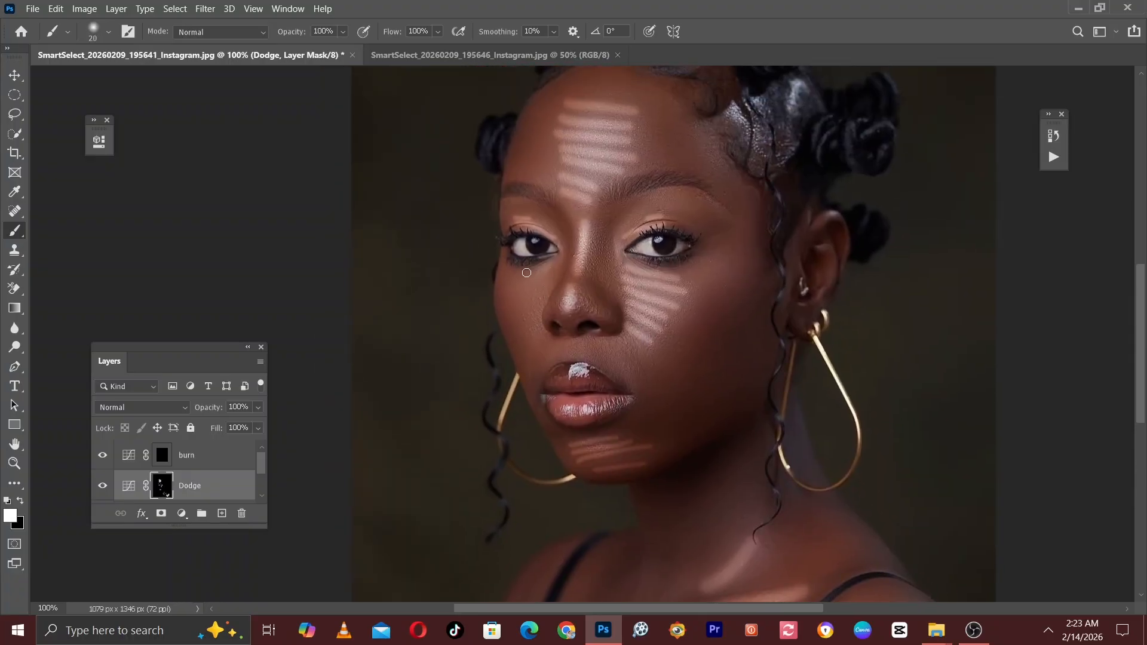
{"action": "mouse_move", "coordinate": [507, 273]}
{"action": "left_mouse_down"}
{"action": "mouse_move", "coordinate": [548, 269]}
{"action": "mouse_move", "coordinate": [505, 288]}
{"action": "mouse_move", "coordinate": [550, 279]}
{"action": "mouse_move", "coordinate": [511, 299]}
{"action": "mouse_move", "coordinate": [554, 292]}
{"action": "mouse_move", "coordinate": [539, 315]}
{"action": "left_mouse_up"}
{"action": "key", "text": "bracketleft"}
{"action": "scroll", "coordinate": [464, 356], "scroll_direction": "up", "scroll_amount": 2}
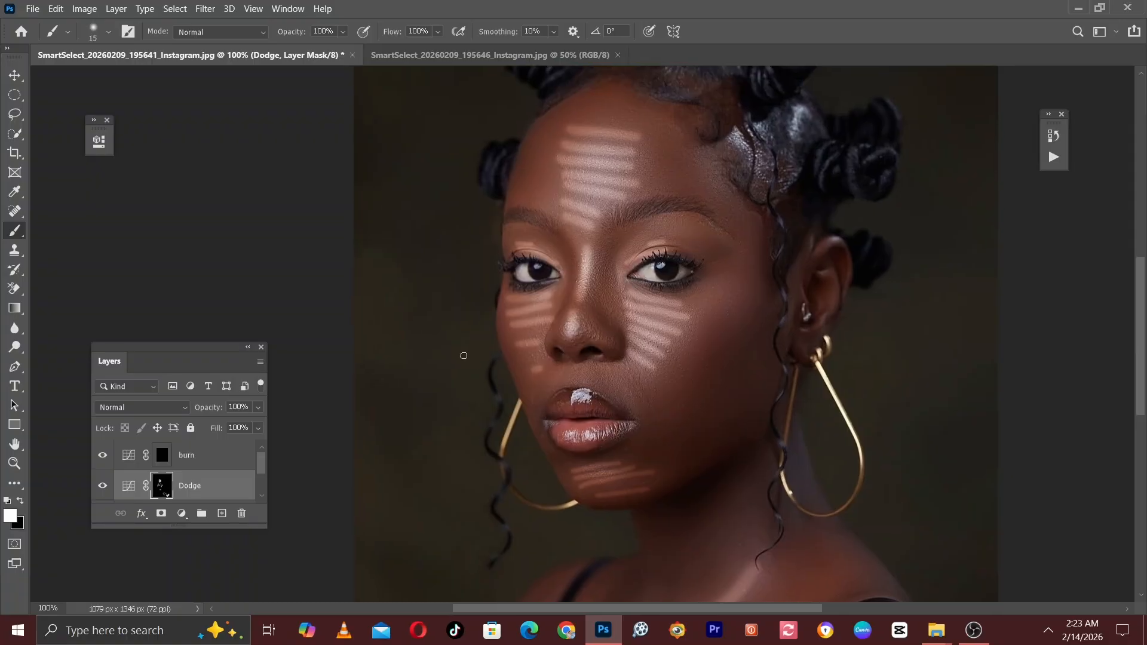
Paint a fan of white strokes on the burn mask from beside the ear across the outer cheek to the jaw, using a 20 px brush.
{"action": "left_click", "coordinate": [162, 457]}
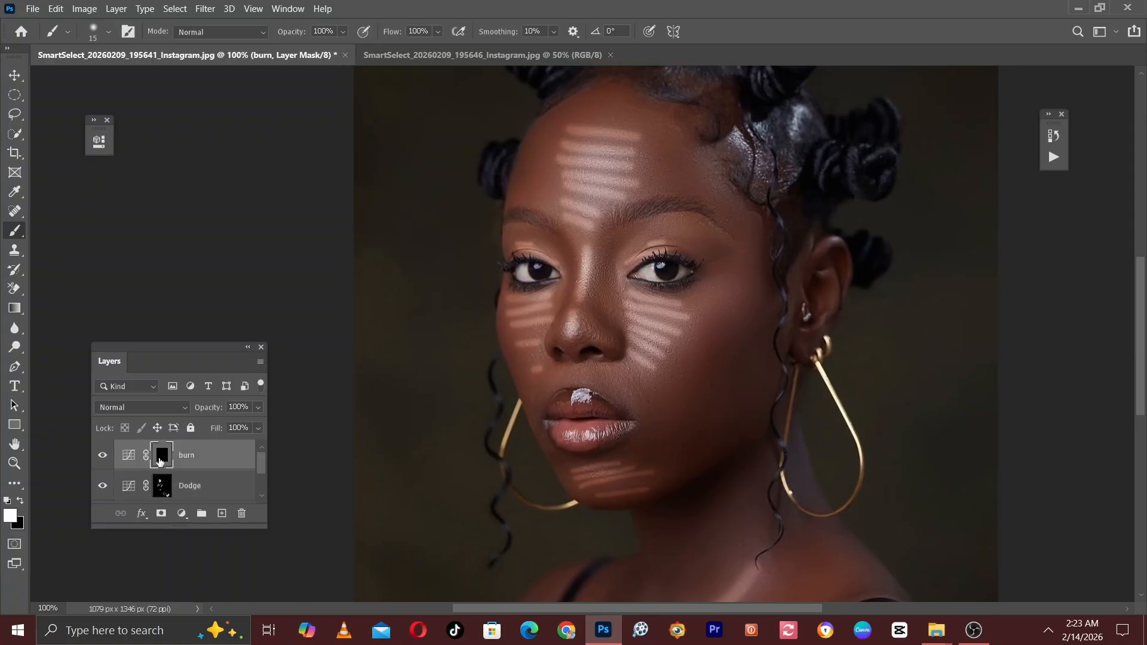
{"action": "left_click_drag", "start_coordinate": [658, 329], "coordinate": [612, 310]}
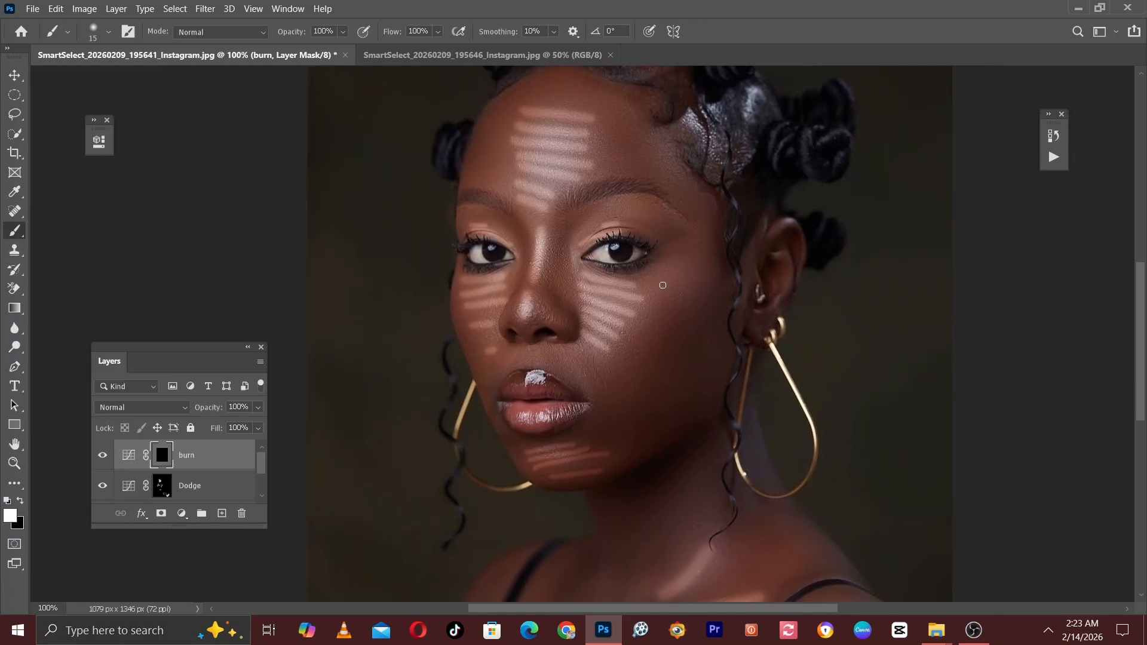
{"action": "key", "text": "]"}
{"action": "key", "text": "]"}
{"action": "key", "text": "bracketleft"}
{"action": "mouse_move", "coordinate": [676, 260]}
{"action": "left_mouse_down"}
{"action": "mouse_move", "coordinate": [723, 275]}
{"action": "mouse_move", "coordinate": [683, 278]}
{"action": "mouse_move", "coordinate": [729, 291]}
{"action": "mouse_move", "coordinate": [689, 297]}
{"action": "mouse_move", "coordinate": [726, 311]}
{"action": "left_mouse_up"}
{"action": "left_click_drag", "start_coordinate": [650, 296], "coordinate": [729, 328]}
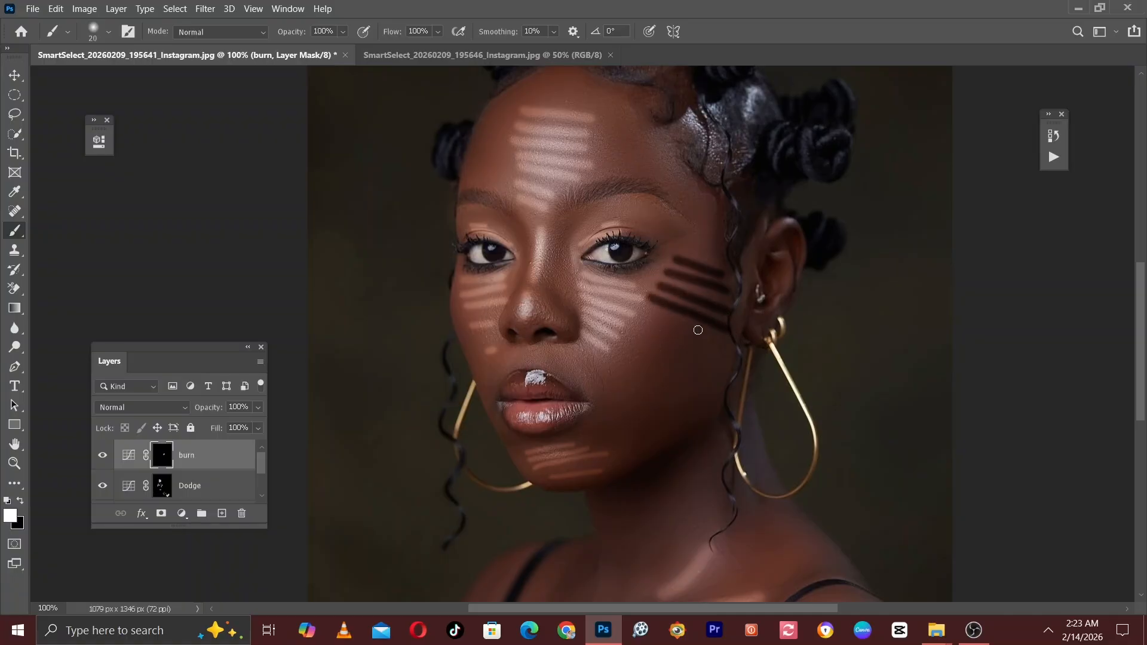
{"action": "mouse_move", "coordinate": [653, 312]}
{"action": "left_mouse_down"}
{"action": "mouse_move", "coordinate": [719, 346]}
{"action": "mouse_move", "coordinate": [700, 358]}
{"action": "mouse_move", "coordinate": [732, 375]}
{"action": "left_mouse_up"}
{"action": "left_click_drag", "start_coordinate": [630, 341], "coordinate": [724, 395]}
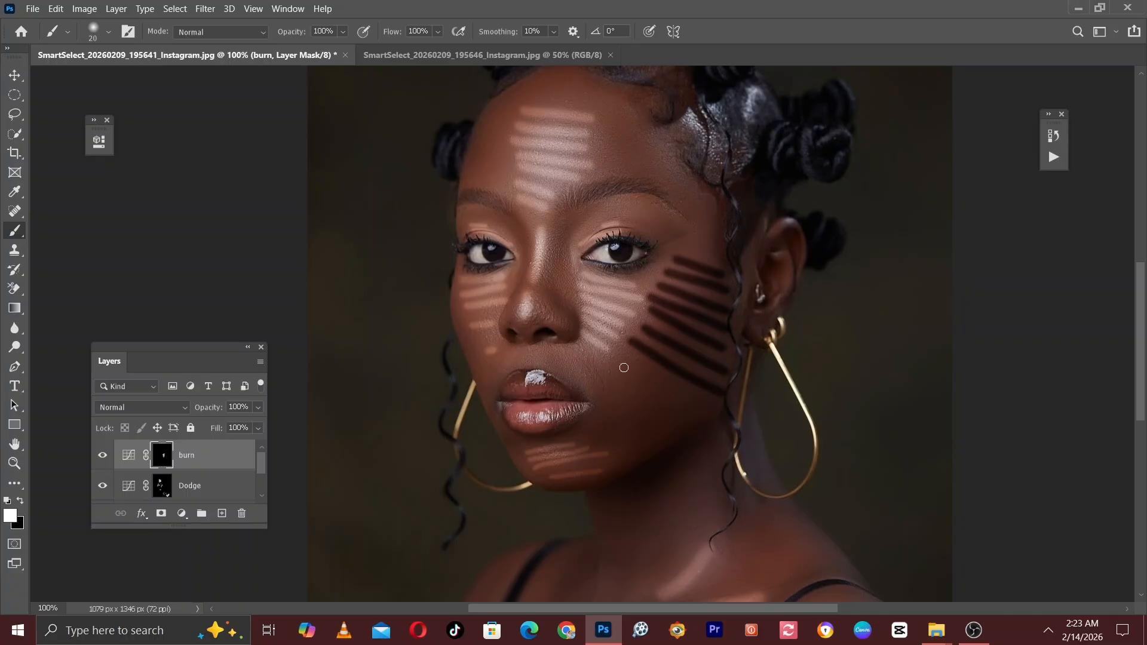
{"action": "left_click_drag", "start_coordinate": [624, 368], "coordinate": [709, 417]}
{"action": "left_click_drag", "start_coordinate": [604, 372], "coordinate": [679, 418]}
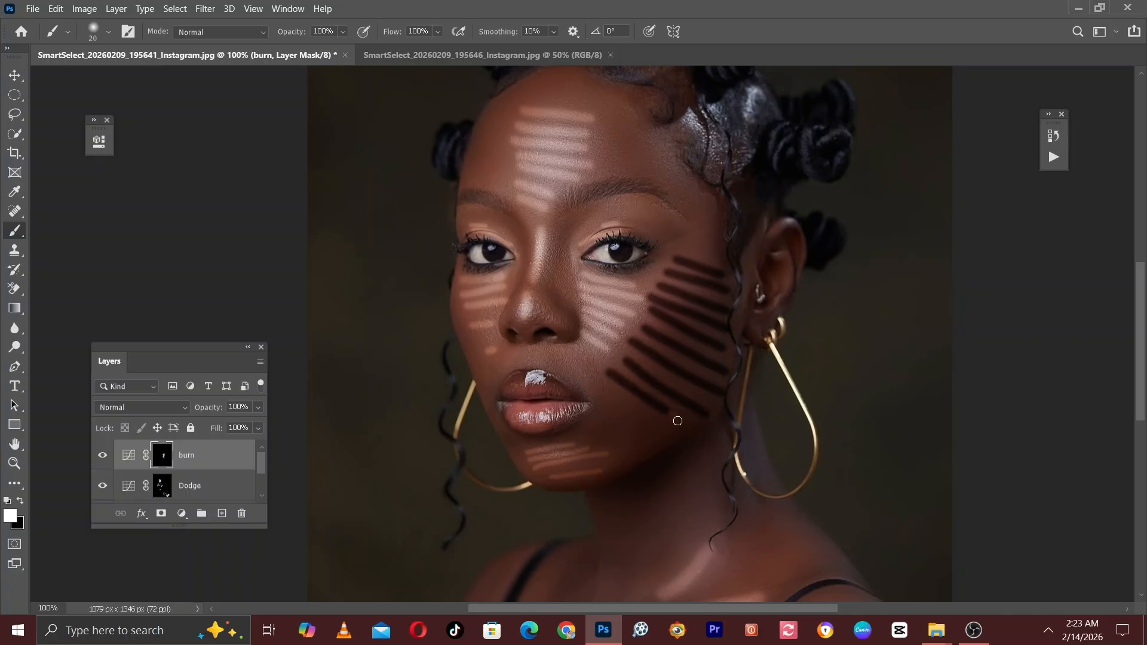
{"action": "mouse_move", "coordinate": [603, 399]}
{"action": "left_mouse_down"}
{"action": "mouse_move", "coordinate": [666, 436]}
{"action": "mouse_move", "coordinate": [604, 420]}
{"action": "mouse_move", "coordinate": [647, 447]}
{"action": "mouse_move", "coordinate": [612, 447]}
{"action": "left_mouse_up"}
Paint short burn strokes around the forehead along the hairline and down the temple nearer the ear, using a 15 px brush.
{"action": "left_click_drag", "start_coordinate": [618, 208], "coordinate": [693, 382]}
{"action": "key", "text": "bracketleft"}
{"action": "mouse_move", "coordinate": [543, 338]}
{"action": "left_mouse_down"}
{"action": "mouse_move", "coordinate": [578, 346]}
{"action": "mouse_move", "coordinate": [559, 330]}
{"action": "mouse_move", "coordinate": [579, 345]}
{"action": "left_mouse_up"}
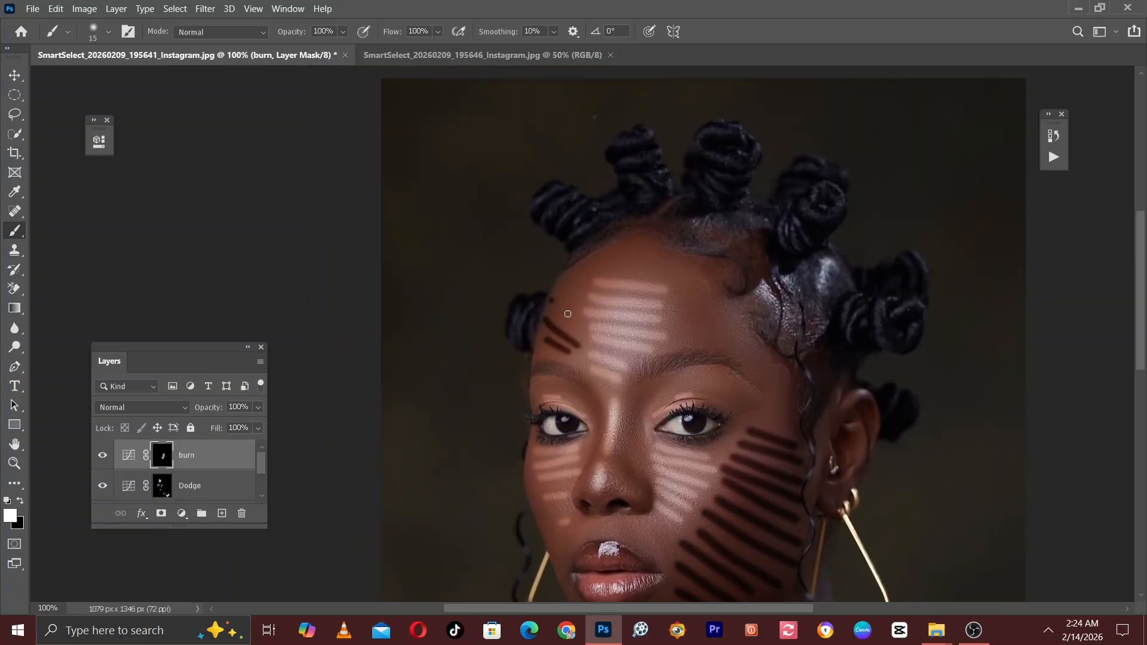
{"action": "mouse_move", "coordinate": [551, 300]}
{"action": "left_mouse_down"}
{"action": "mouse_move", "coordinate": [584, 329]}
{"action": "mouse_move", "coordinate": [589, 283]}
{"action": "mouse_move", "coordinate": [627, 248]}
{"action": "mouse_move", "coordinate": [616, 274]}
{"action": "left_mouse_up"}
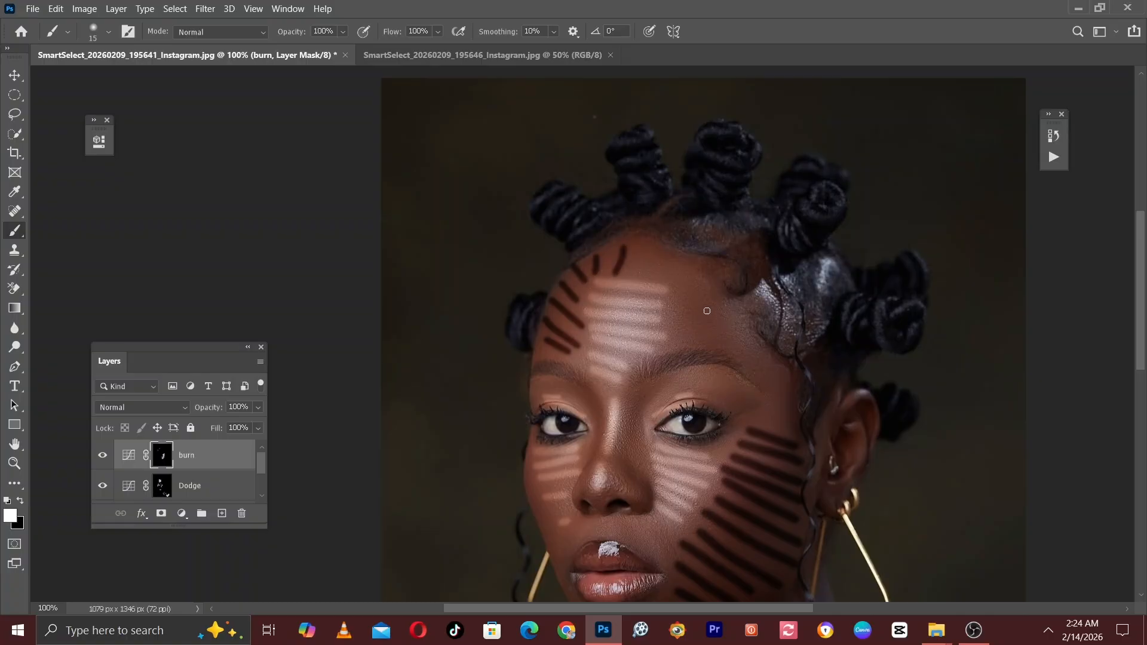
{"action": "left_click_drag", "start_coordinate": [680, 335], "coordinate": [727, 349]}
{"action": "left_click_drag", "start_coordinate": [689, 313], "coordinate": [725, 327]}
{"action": "left_click_drag", "start_coordinate": [676, 285], "coordinate": [703, 299]}
{"action": "left_click_drag", "start_coordinate": [650, 264], "coordinate": [680, 278]}
{"action": "left_click_drag", "start_coordinate": [628, 246], "coordinate": [646, 274]}
{"action": "left_click_drag", "start_coordinate": [740, 339], "coordinate": [783, 412]}
{"action": "mouse_move", "coordinate": [760, 376]}
{"action": "left_mouse_down"}
{"action": "mouse_move", "coordinate": [772, 392]}
{"action": "mouse_move", "coordinate": [788, 383]}
{"action": "mouse_move", "coordinate": [768, 412]}
{"action": "mouse_move", "coordinate": [776, 424]}
{"action": "left_mouse_up"}
Burn around the mouth corners, beside the nostrils and down both sides of the nose bridge with short strokes.
{"action": "left_click_drag", "start_coordinate": [708, 426], "coordinate": [722, 296]}
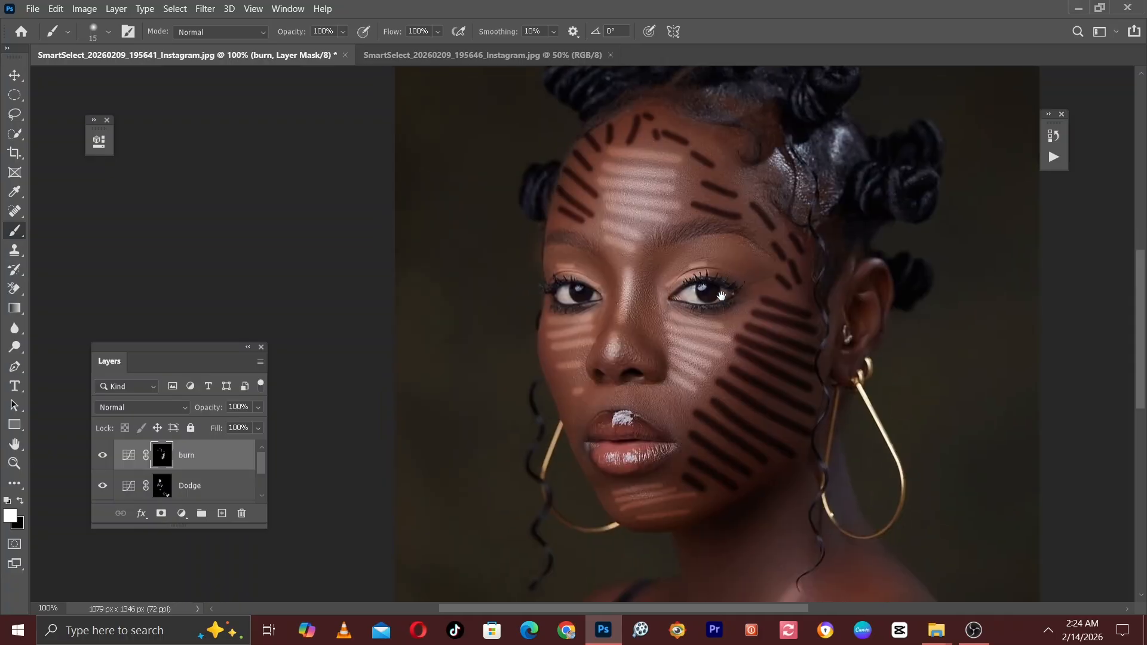
{"action": "left_click_drag", "start_coordinate": [568, 406], "coordinate": [574, 420]}
{"action": "left_click_drag", "start_coordinate": [667, 413], "coordinate": [685, 468]}
{"action": "left_click_drag", "start_coordinate": [600, 478], "coordinate": [592, 468]}
{"action": "left_click_drag", "start_coordinate": [644, 346], "coordinate": [657, 356]}
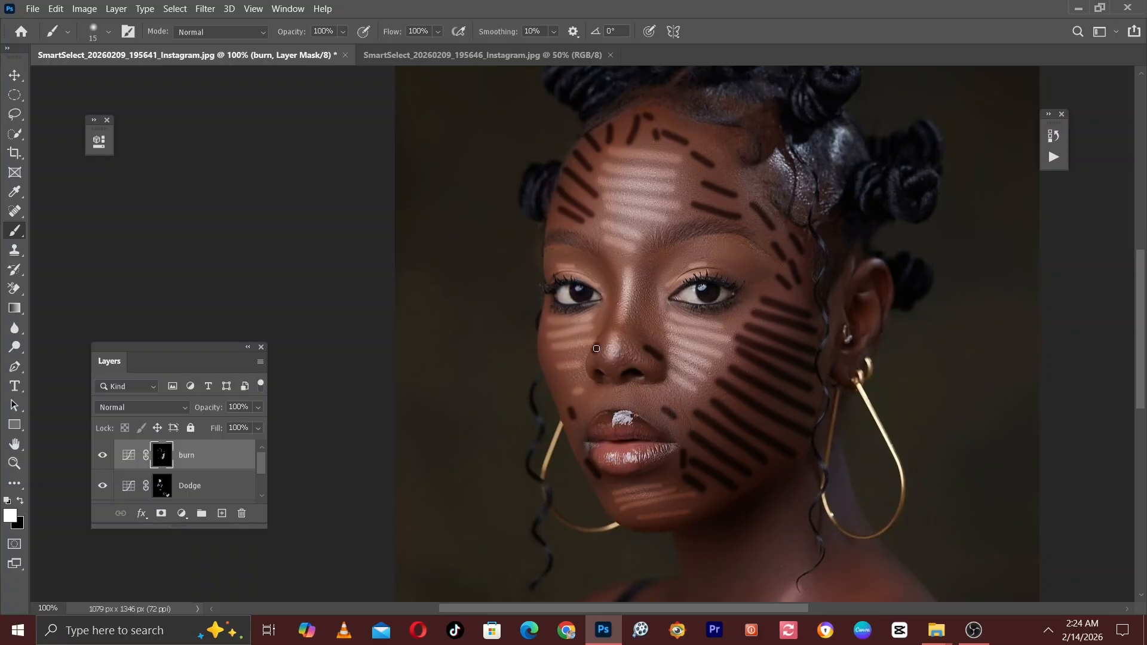
{"action": "mouse_move", "coordinate": [605, 263]}
{"action": "left_mouse_down"}
{"action": "mouse_move", "coordinate": [616, 301]}
{"action": "mouse_move", "coordinate": [607, 323]}
{"action": "left_mouse_up"}
{"action": "left_click_drag", "start_coordinate": [652, 263], "coordinate": [647, 306]}
Paint short burn strokes down the center of the chest beside the far strap, using a 30 px brush.
{"action": "key", "text": "ctrl+minus"}
{"action": "left_click_drag", "start_coordinate": [717, 519], "coordinate": [717, 317]}
{"action": "key", "text": "bracketright"}
{"action": "left_click_drag", "start_coordinate": [636, 316], "coordinate": [601, 395]}
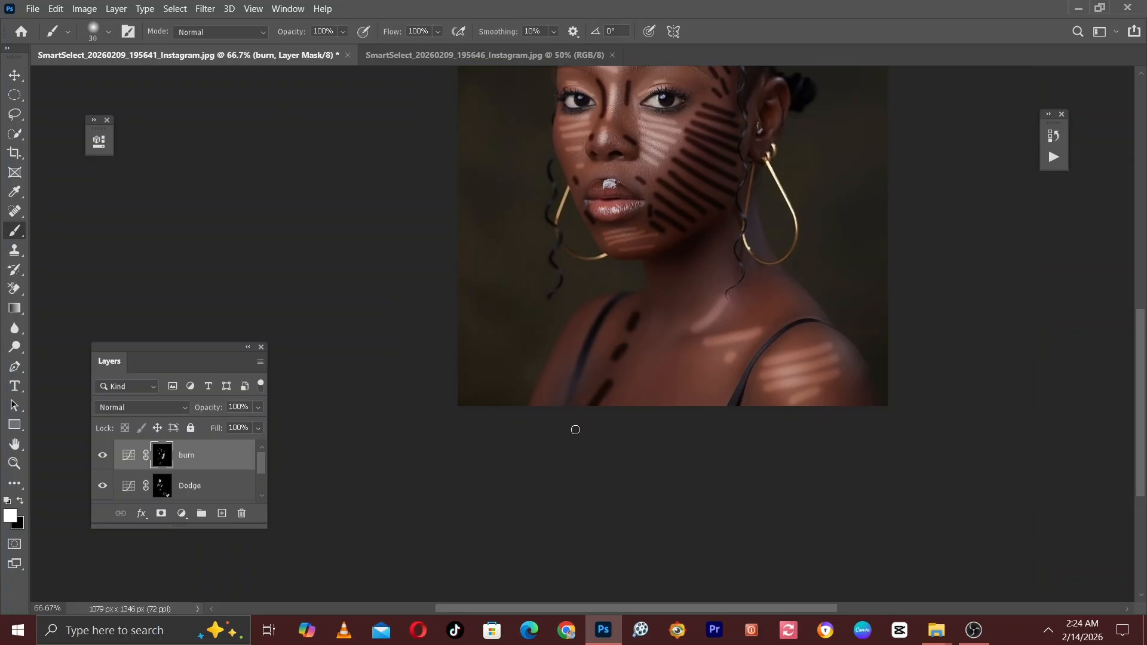
{"action": "left_click", "coordinate": [622, 395]}
Paint short highlight strokes on the Dodge mask along the brow bones beneath both eyebrows, using a 20 px brush.
{"action": "left_click_drag", "start_coordinate": [704, 268], "coordinate": [685, 452]}
{"action": "left_click_drag", "start_coordinate": [681, 298], "coordinate": [676, 323]}
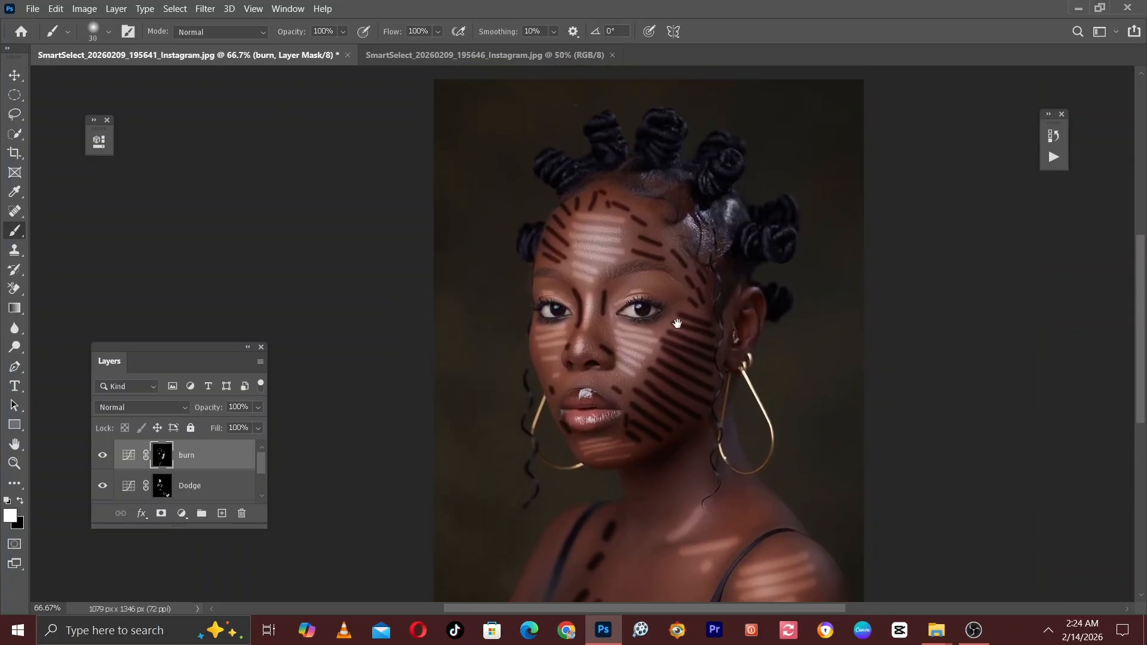
{"action": "key", "text": "ctrl+plus"}
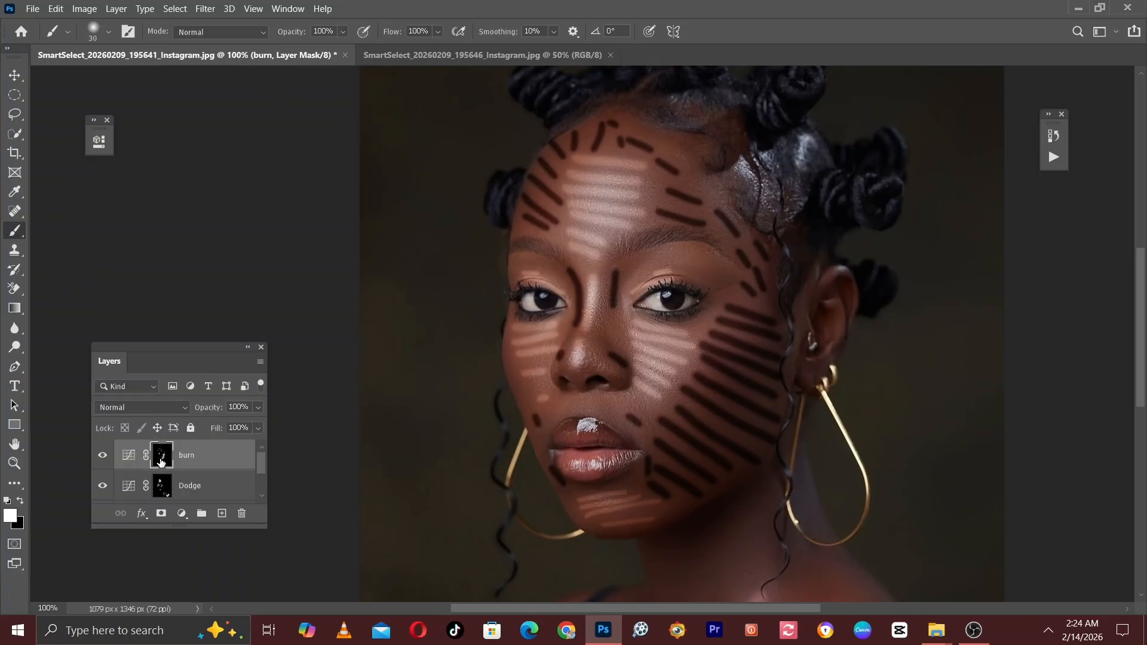
{"action": "left_click", "coordinate": [161, 486]}
{"action": "key", "text": "bracketleft"}
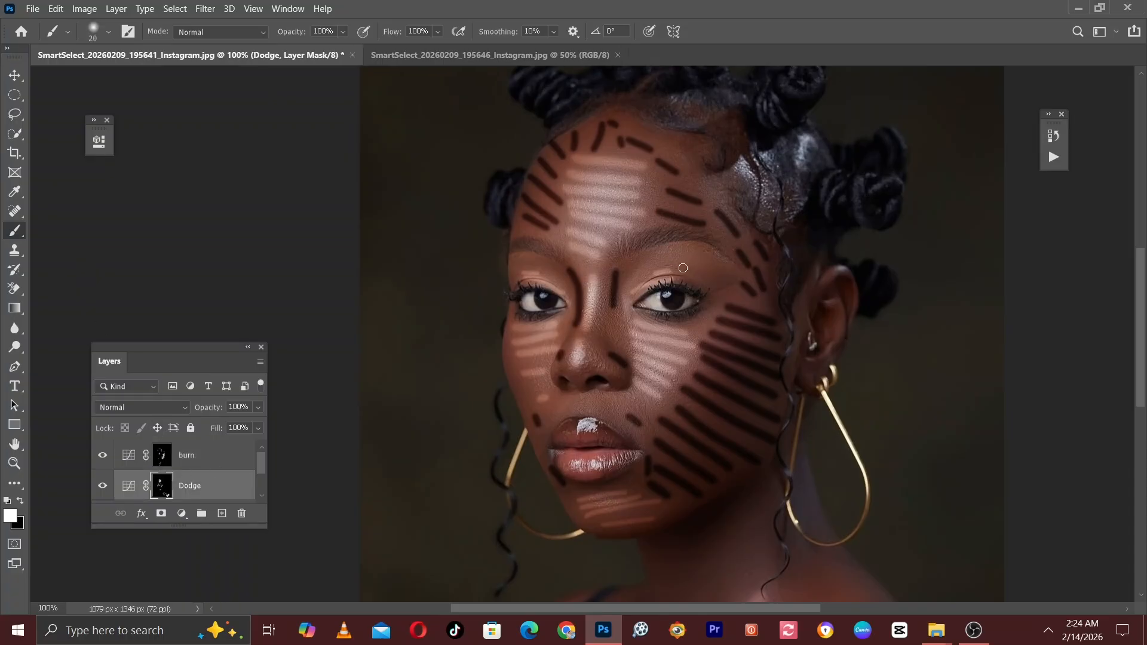
{"action": "left_click_drag", "start_coordinate": [690, 254], "coordinate": [718, 267]}
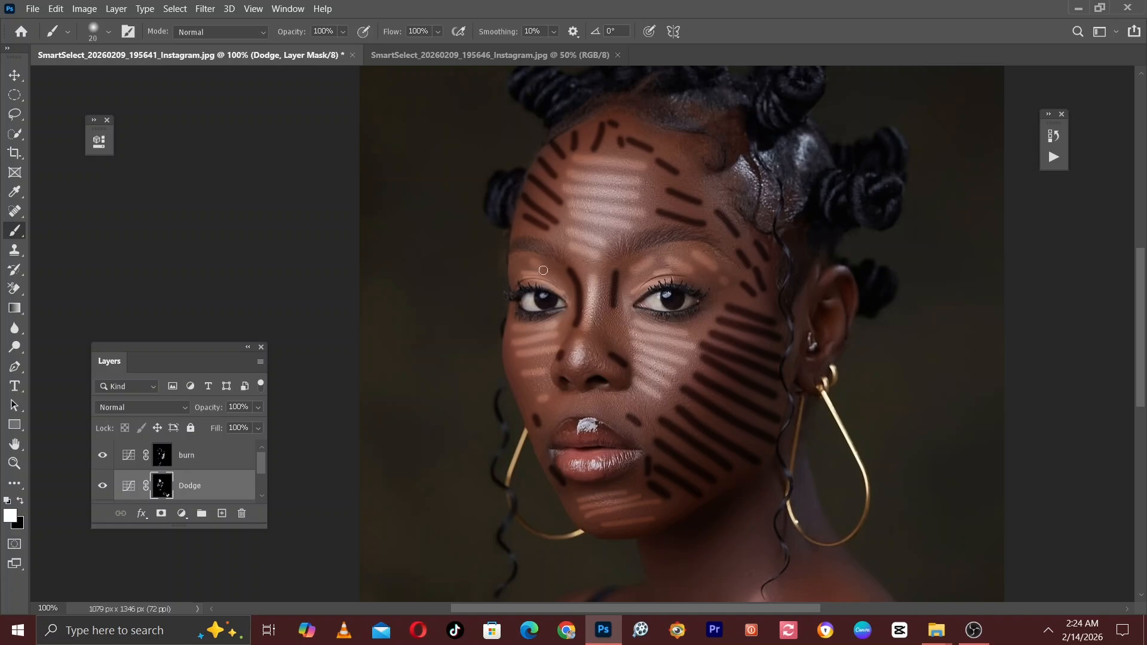
Feather the Dodge layer's mask by 80.1 px to blend the highlight strokes into the skin.
{"action": "key", "text": "ctrl+minus"}
{"action": "left_click_drag", "start_coordinate": [642, 454], "coordinate": [603, 398]}
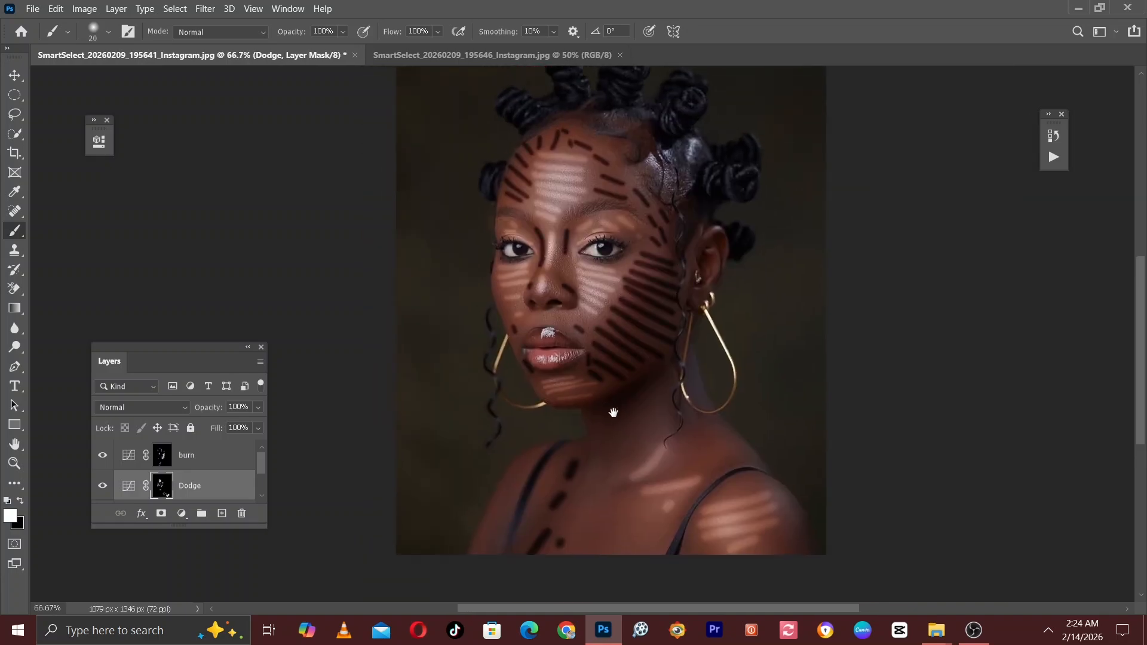
{"action": "key", "text": "ctrl+plus"}
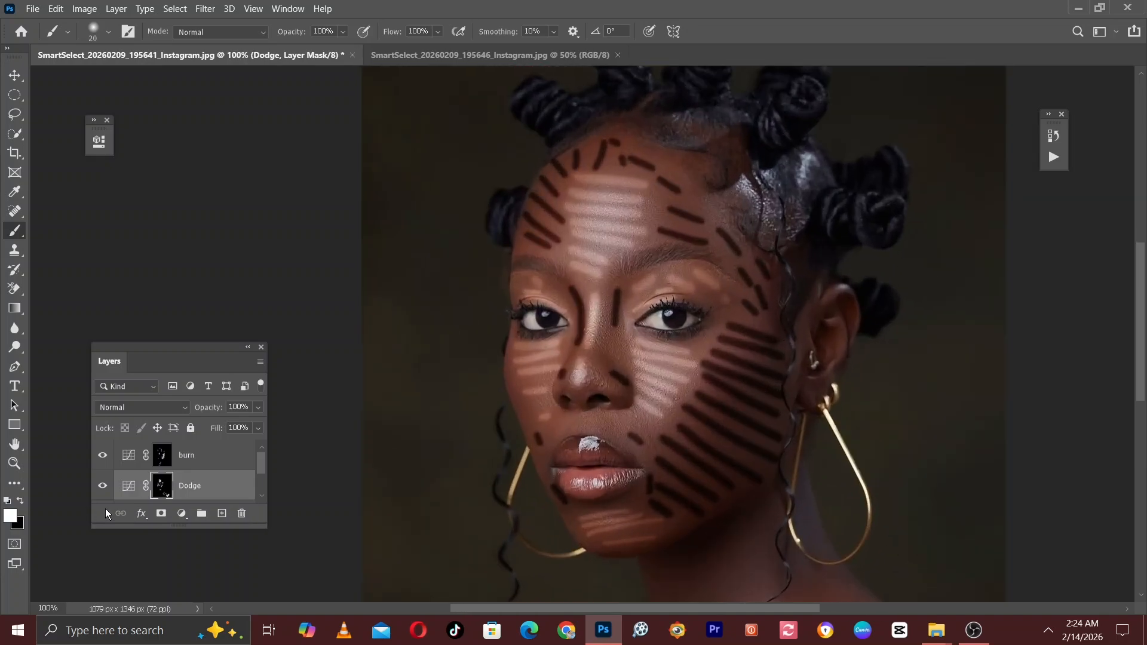
{"action": "double_click", "coordinate": [162, 486]}
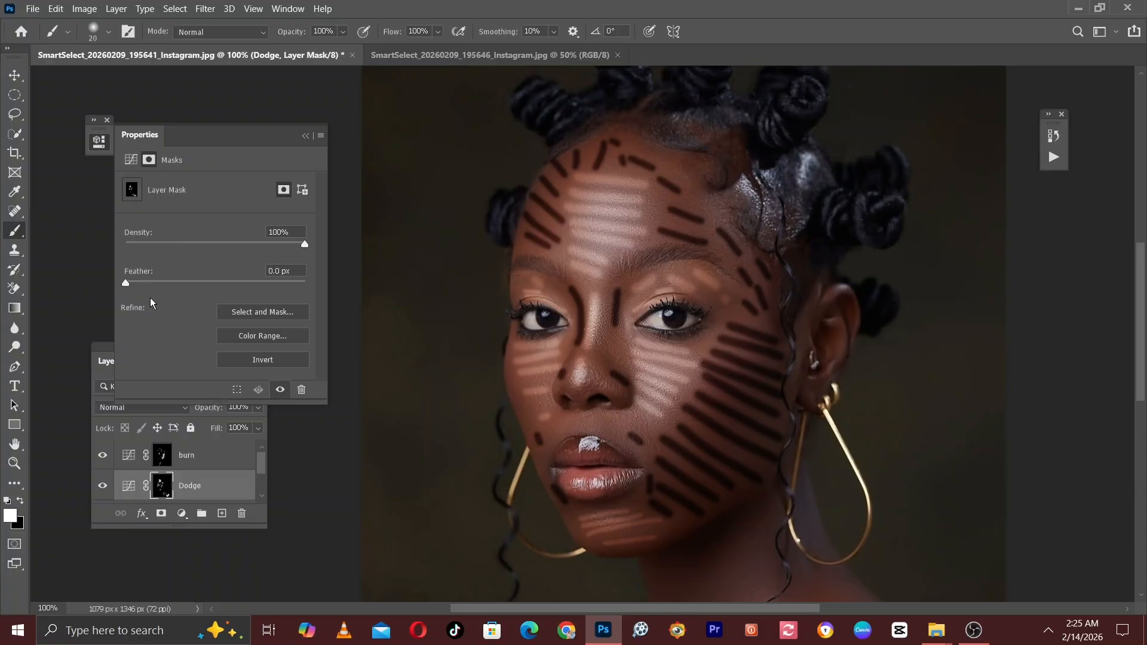
{"action": "left_click_drag", "start_coordinate": [126, 284], "coordinate": [227, 286]}
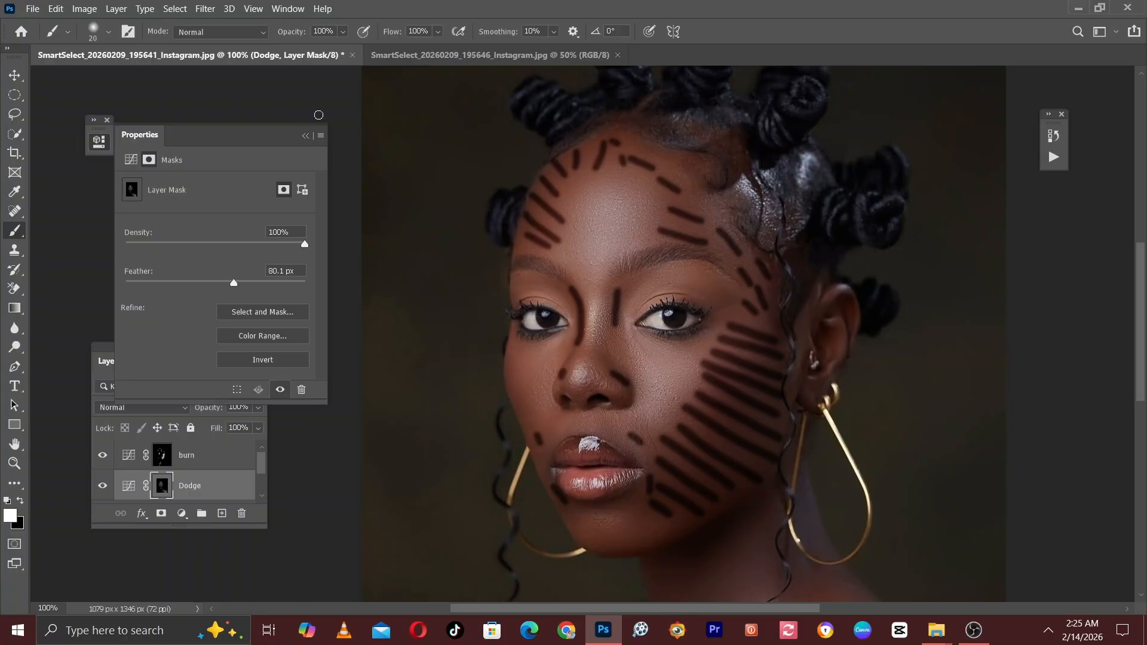
{"action": "left_click", "coordinate": [305, 136]}
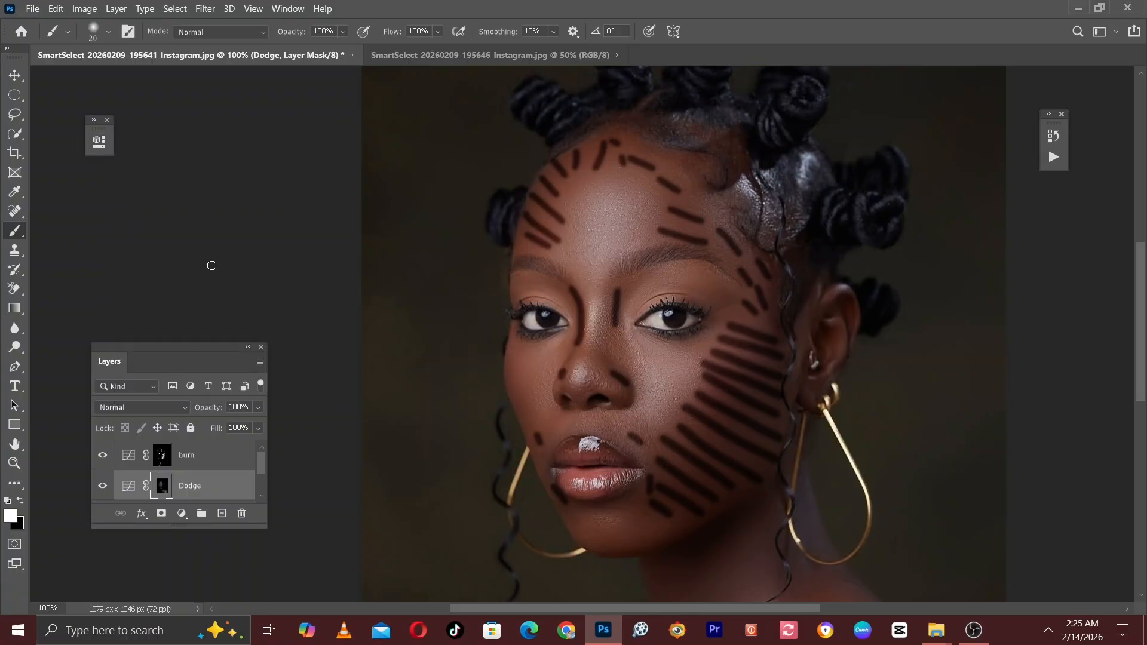
Feather the burn layer's mask by 82.4 px to blend the shadow strokes into the skin.
{"action": "double_click", "coordinate": [163, 461]}
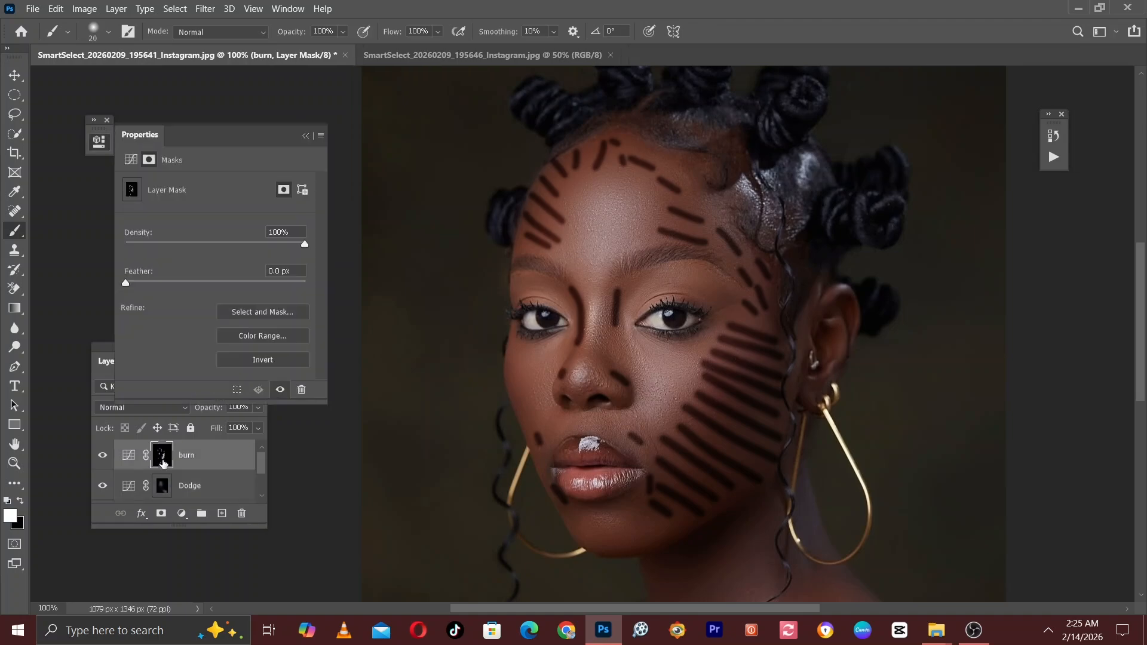
{"action": "left_click_drag", "start_coordinate": [197, 280], "coordinate": [235, 285]}
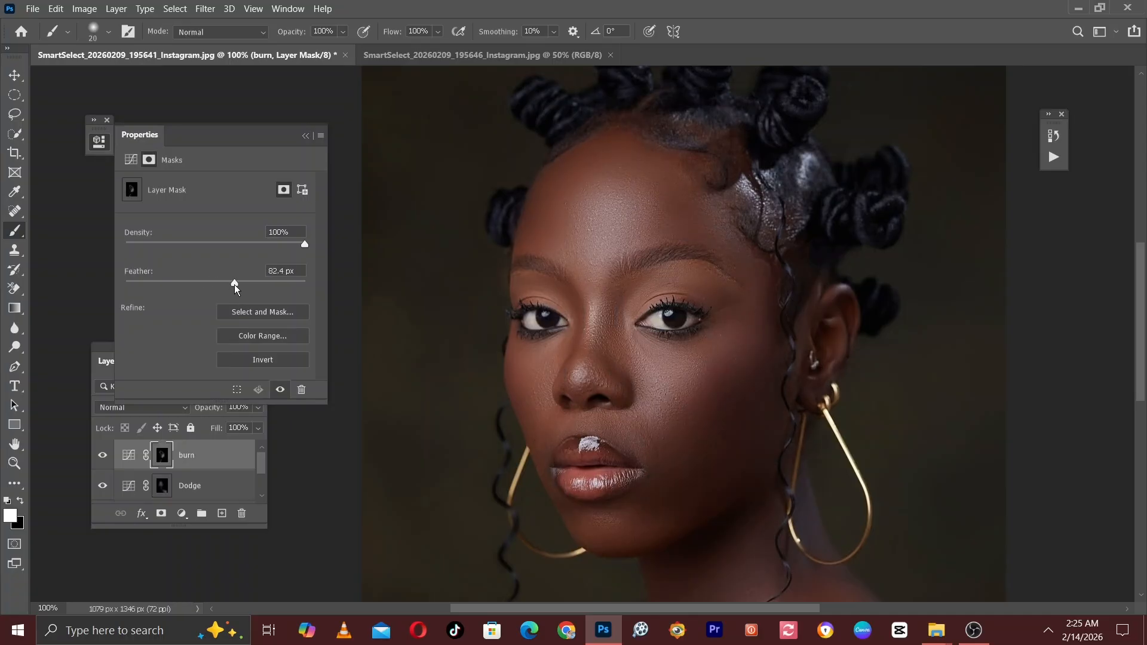
{"action": "left_click", "coordinate": [306, 136]}
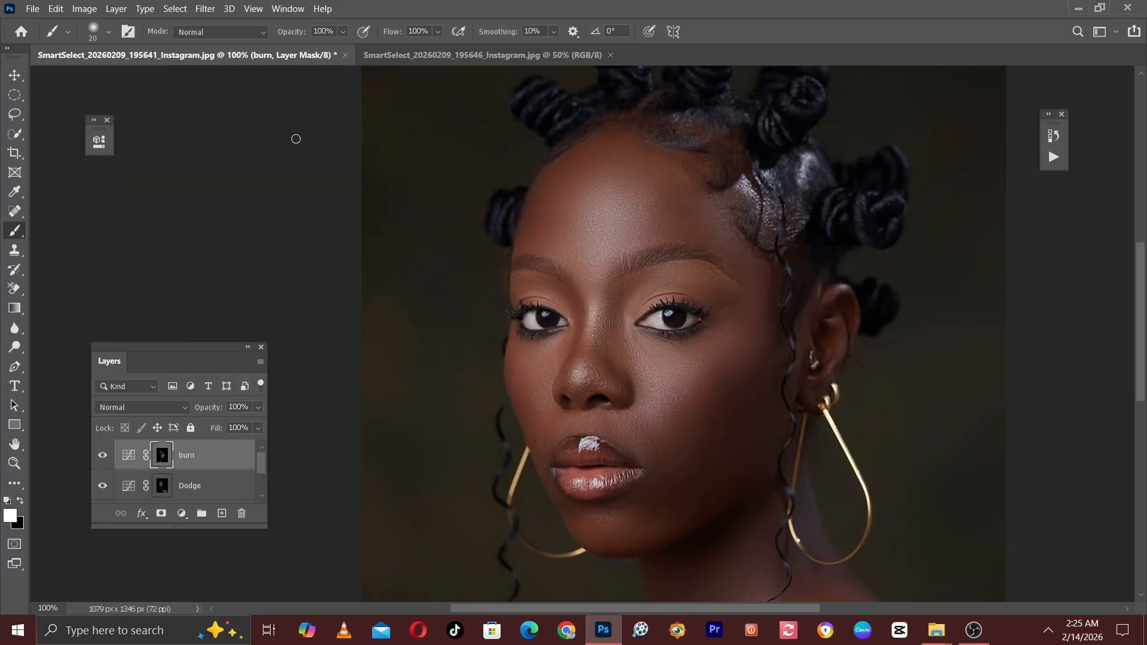
Group the burn and Dodge layers and name the group "Dodge and burn".
{"action": "left_click_drag", "start_coordinate": [261, 471], "coordinate": [263, 468]}
{"action": "left_click", "coordinate": [248, 476]}
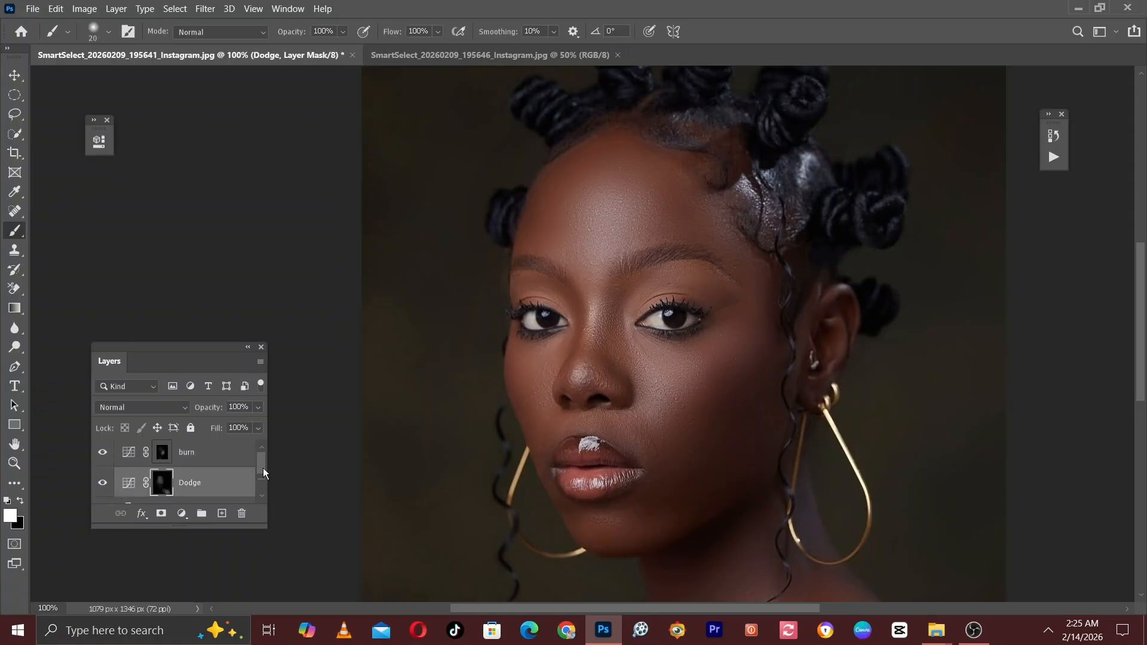
{"action": "left_click", "coordinate": [216, 458]}
{"action": "key", "text": "ctrl+g"}
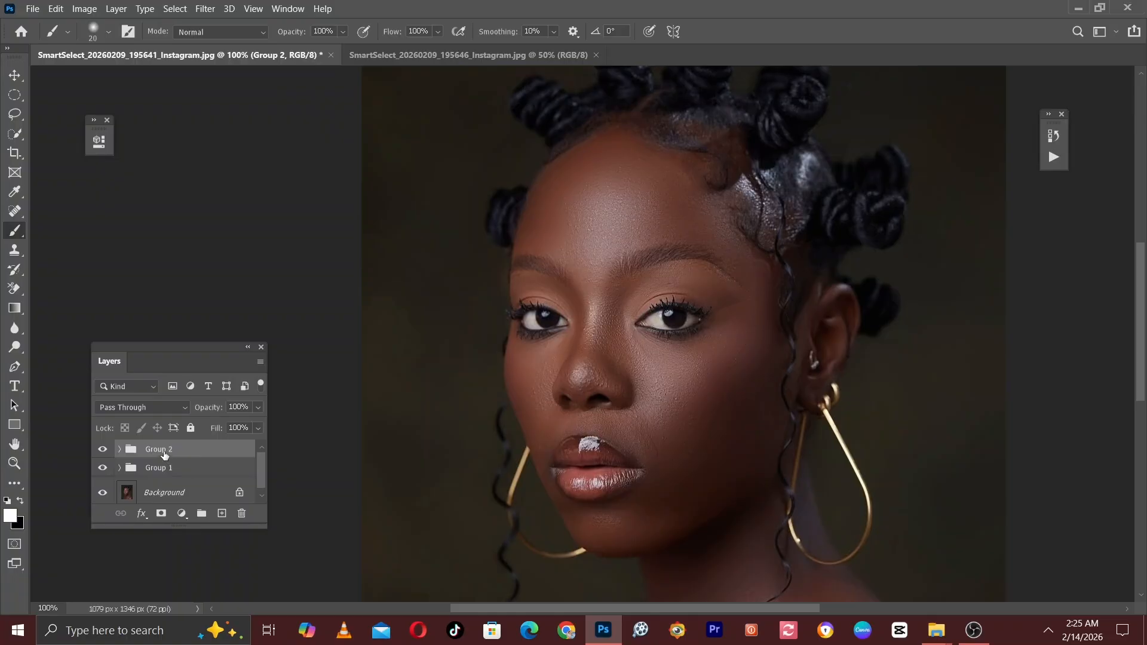
{"action": "double_click", "coordinate": [159, 449]}
{"action": "type", "text": "Dod"}
{"action": "type", "text": "ge and burn"}
{"action": "key", "text": "Return"}
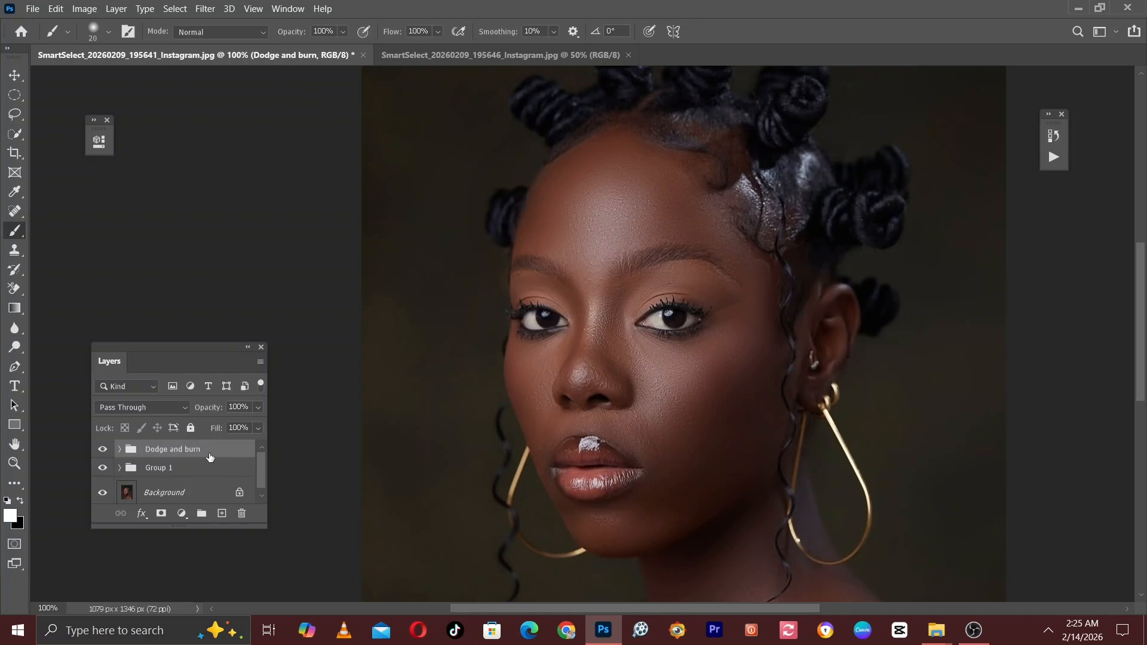
Expand the Dodge and burn group and toggle its visibility repeatedly to compare the portrait before and after.
{"action": "left_click", "coordinate": [121, 454]}
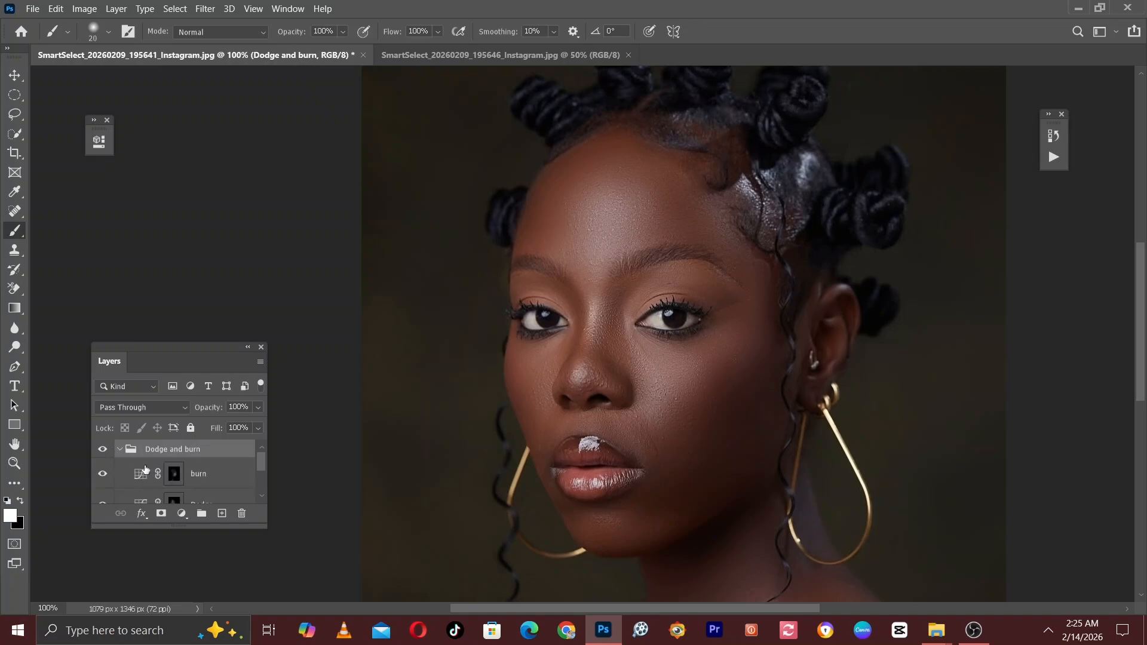
{"action": "left_click", "coordinate": [102, 450]}
{"action": "left_click", "coordinate": [103, 450]}
{"action": "left_click", "coordinate": [102, 450]}
{"action": "left_click", "coordinate": [103, 450]}
{"action": "left_click", "coordinate": [102, 451]}
{"action": "left_click", "coordinate": [103, 450]}
{"action": "left_click", "coordinate": [102, 451]}
{"action": "left_click", "coordinate": [103, 451]}
Adjust the opacity of the Dodge layer inside the group.
{"action": "left_click_drag", "start_coordinate": [262, 465], "coordinate": [264, 476]}
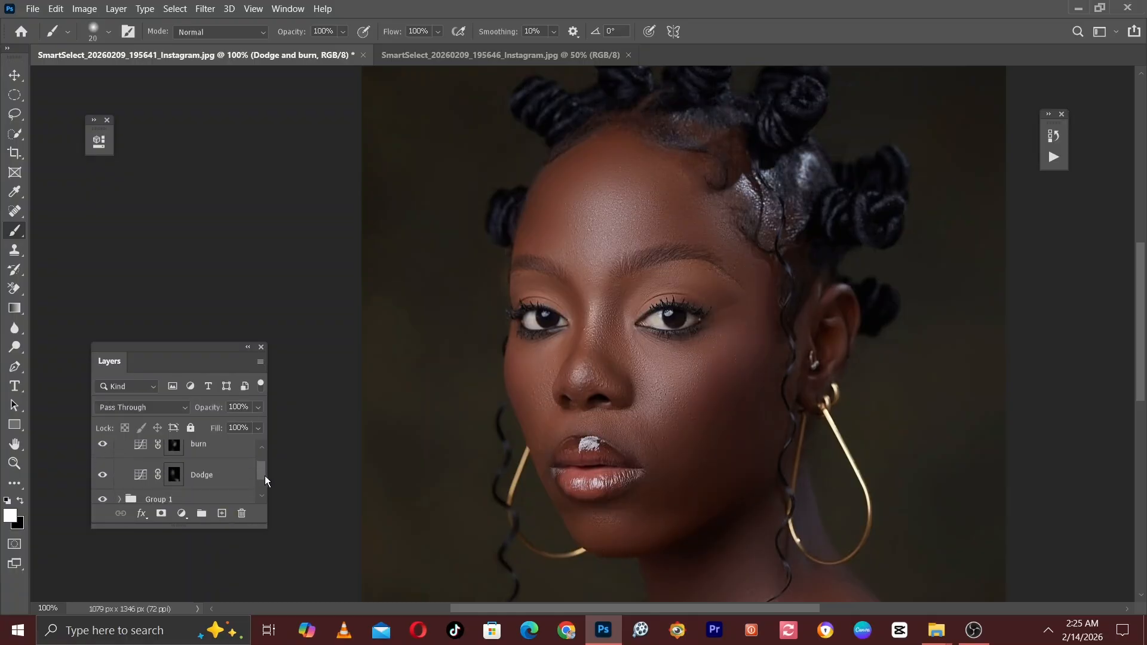
{"action": "left_click", "coordinate": [208, 475]}
{"action": "left_click", "coordinate": [259, 407]}
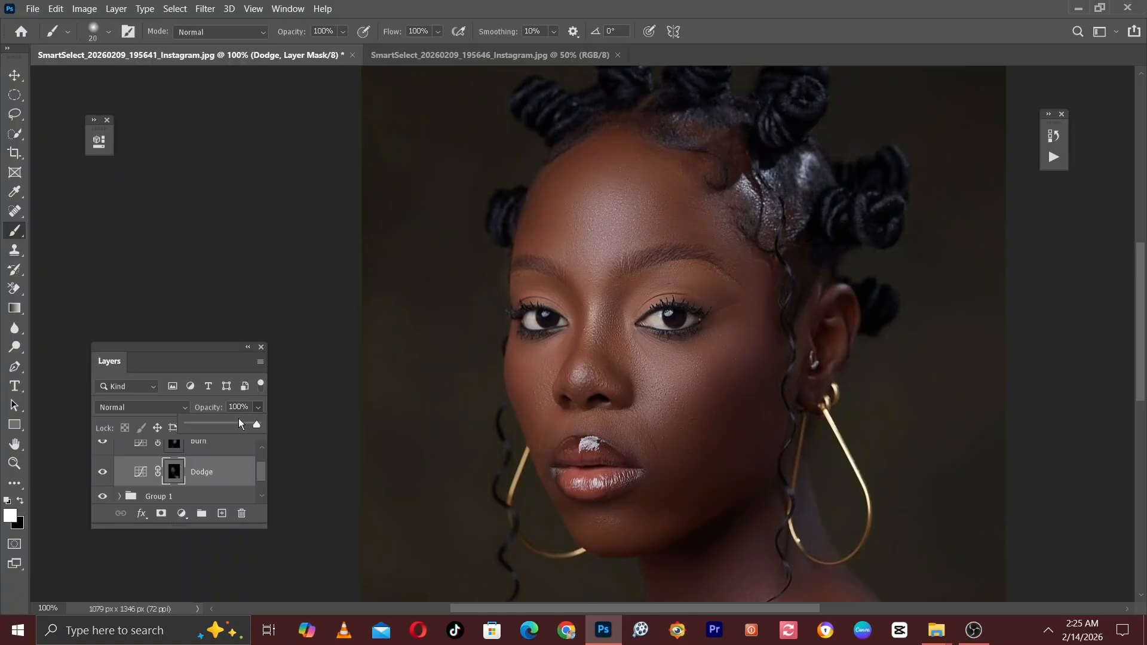
{"action": "mouse_move", "coordinate": [231, 421]}
{"action": "left_mouse_down"}
{"action": "mouse_move", "coordinate": [182, 424]}
{"action": "mouse_move", "coordinate": [198, 428]}
{"action": "left_mouse_up"}
Set the burn layer's opacity to 62%.
{"action": "left_click", "coordinate": [218, 447]}
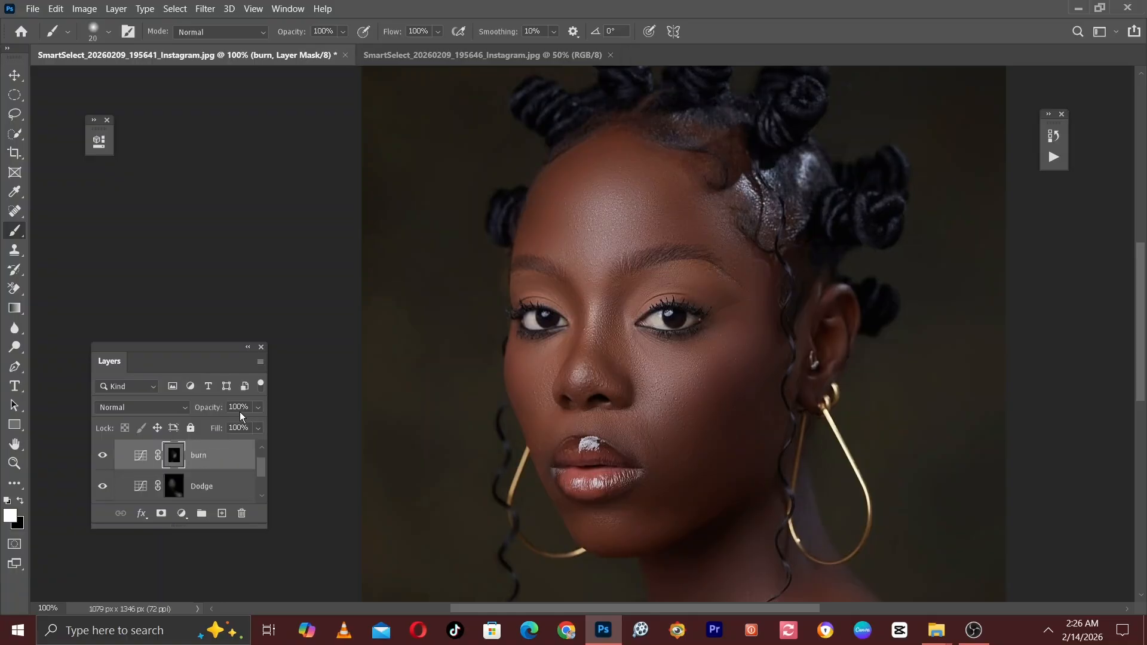
{"action": "left_click", "coordinate": [258, 407]}
{"action": "left_click_drag", "start_coordinate": [234, 425], "coordinate": [233, 425]}
{"action": "left_click_drag", "start_coordinate": [261, 462], "coordinate": [260, 454]}
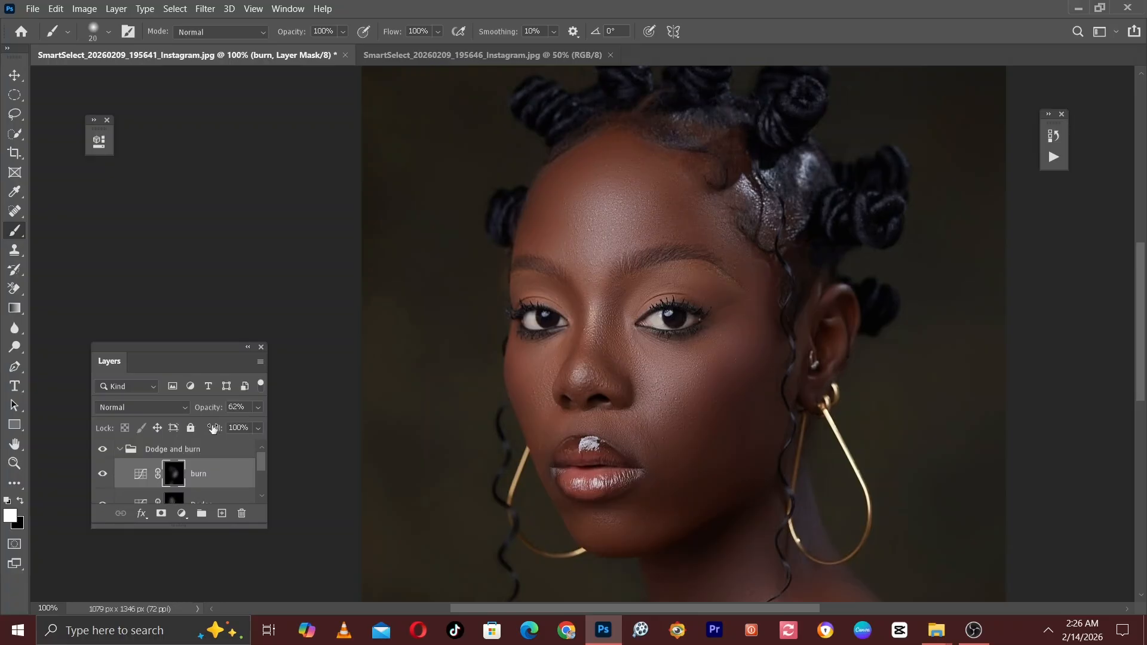
Collapse the Dodge and burn group and set its opacity to 90%.
{"action": "left_click", "coordinate": [120, 449]}
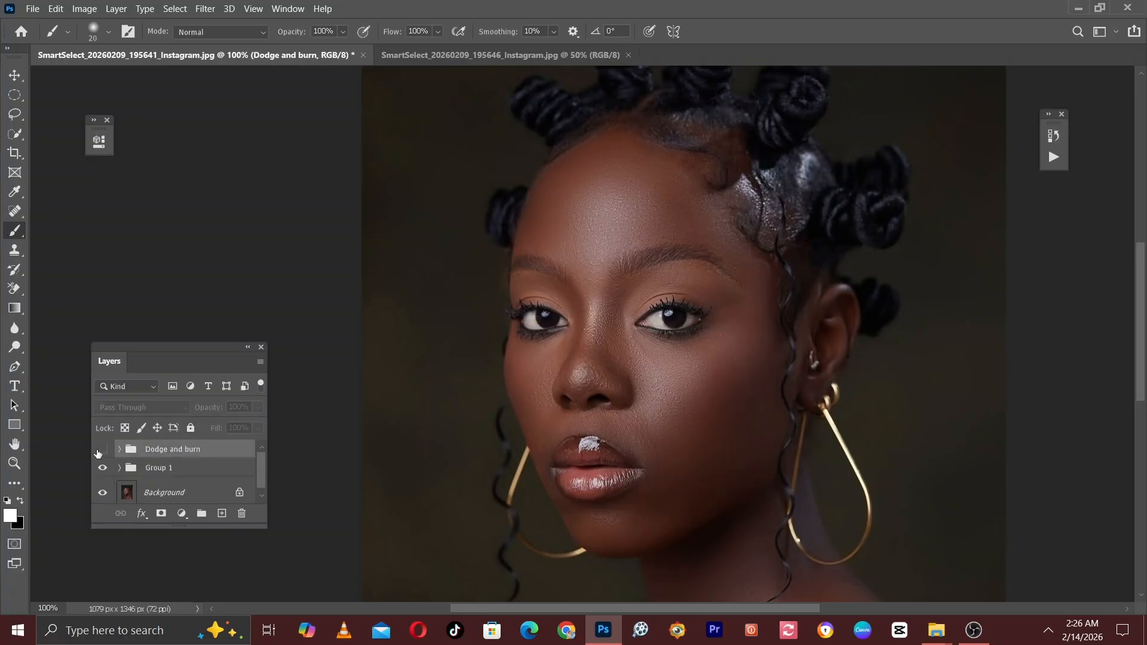
{"action": "left_click", "coordinate": [259, 410]}
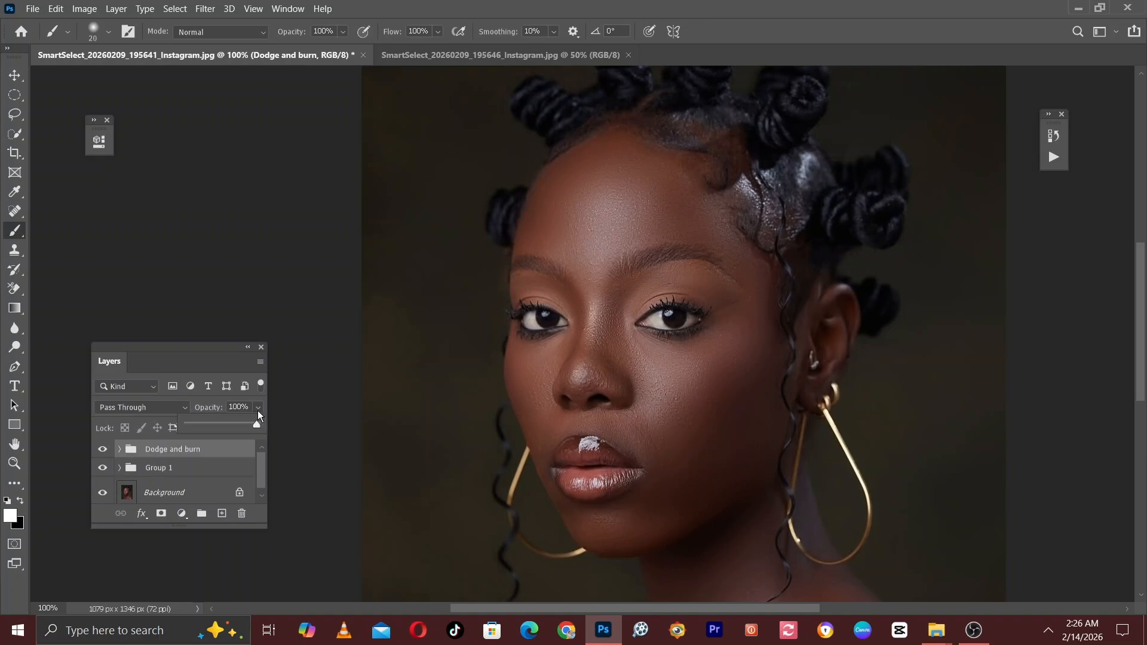
{"action": "left_click_drag", "start_coordinate": [185, 424], "coordinate": [231, 434]}
Toggle the Dodge and burn group's visibility repeatedly to compare the skin before and after, then check the whole portrait.
{"action": "left_click", "coordinate": [101, 453]}
{"action": "left_click", "coordinate": [101, 453]}
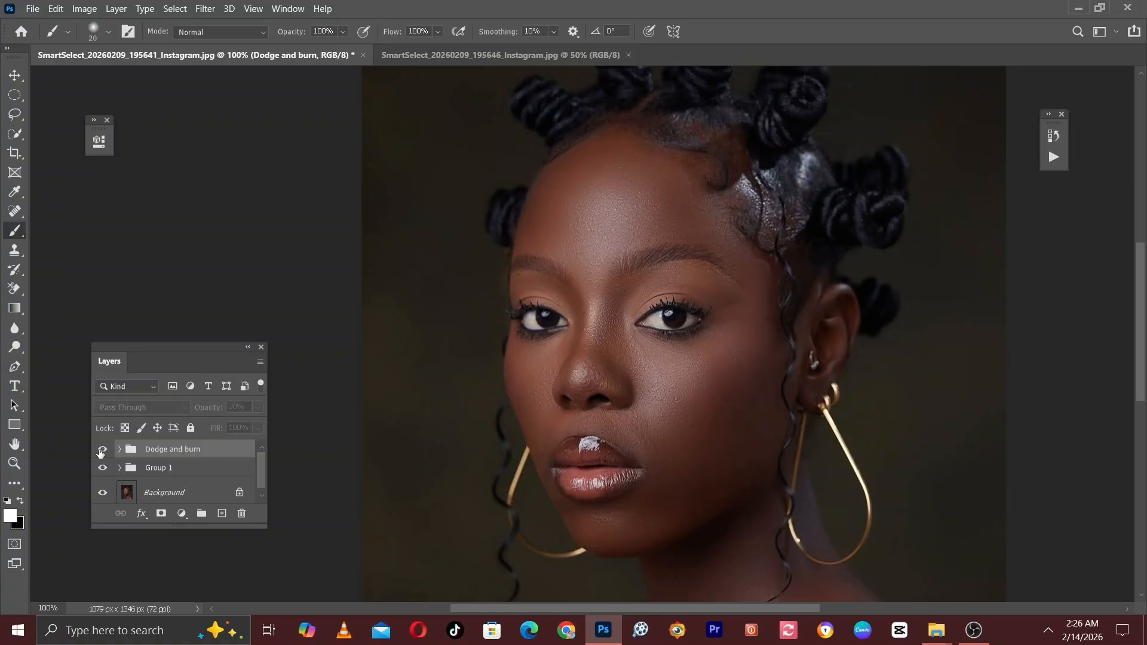
{"action": "left_click", "coordinate": [101, 453]}
{"action": "left_click", "coordinate": [101, 452]}
{"action": "left_click", "coordinate": [102, 453]}
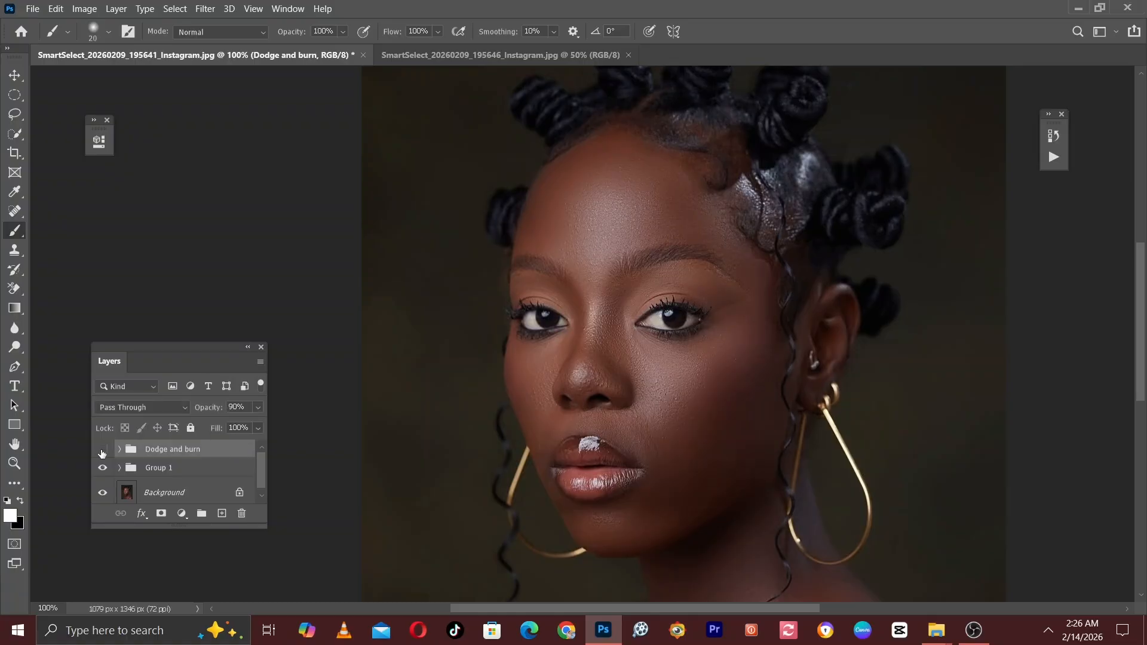
{"action": "left_click", "coordinate": [102, 453]}
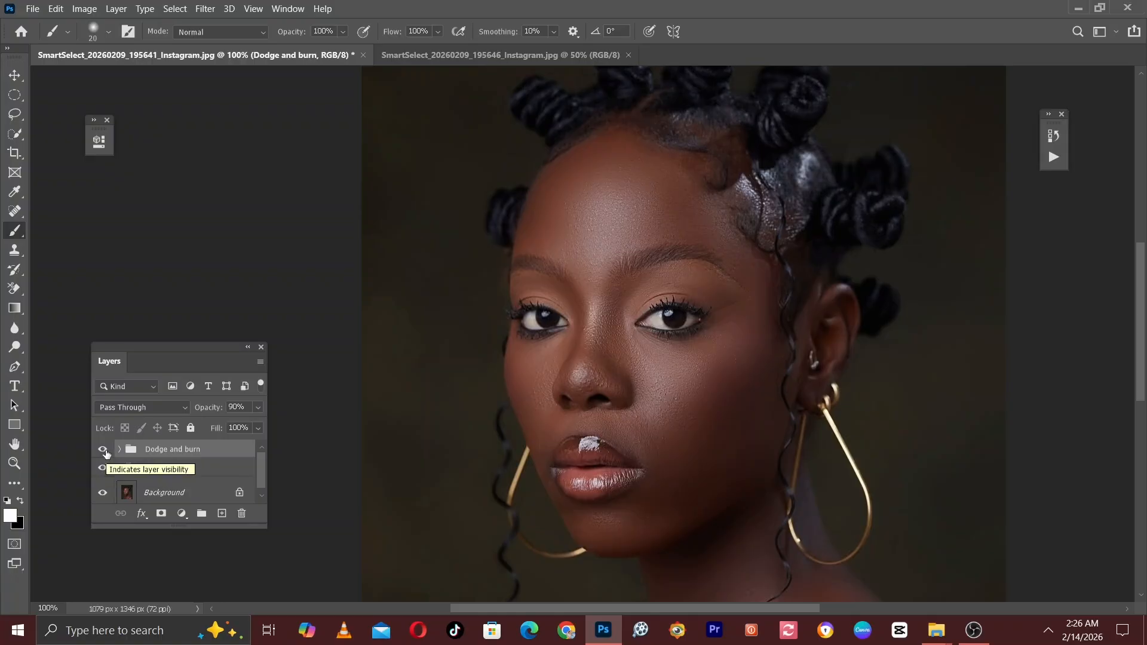
{"action": "left_click", "coordinate": [105, 452]}
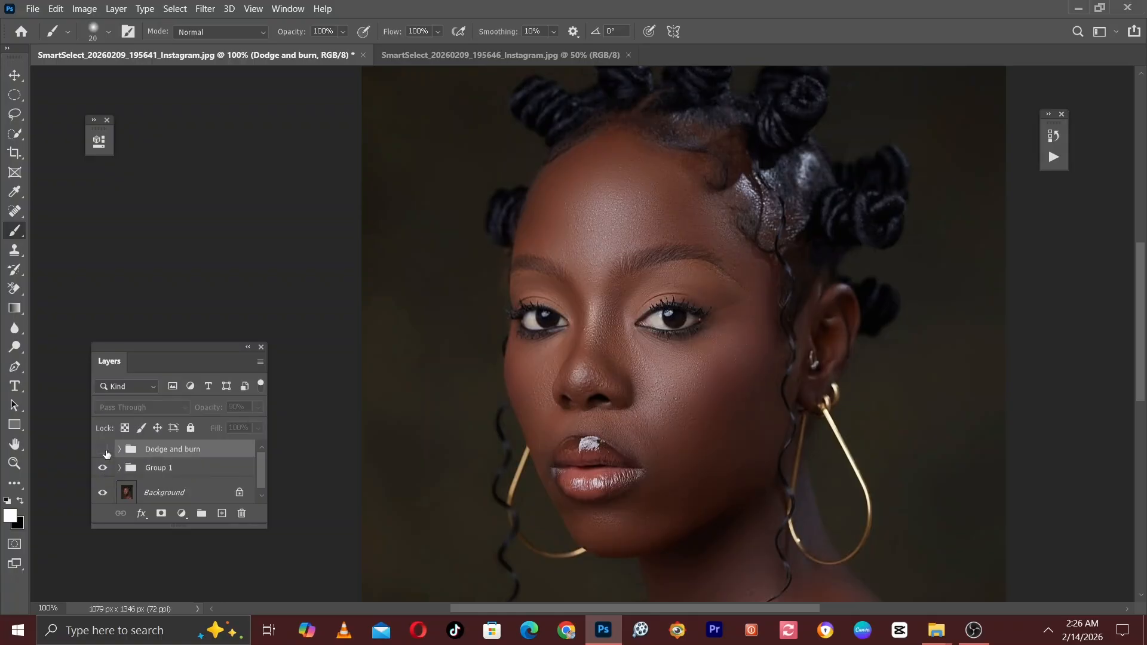
{"action": "left_click", "coordinate": [105, 452]}
{"action": "key", "text": "ctrl+minus"}
{"action": "key", "text": "ctrl+minus"}
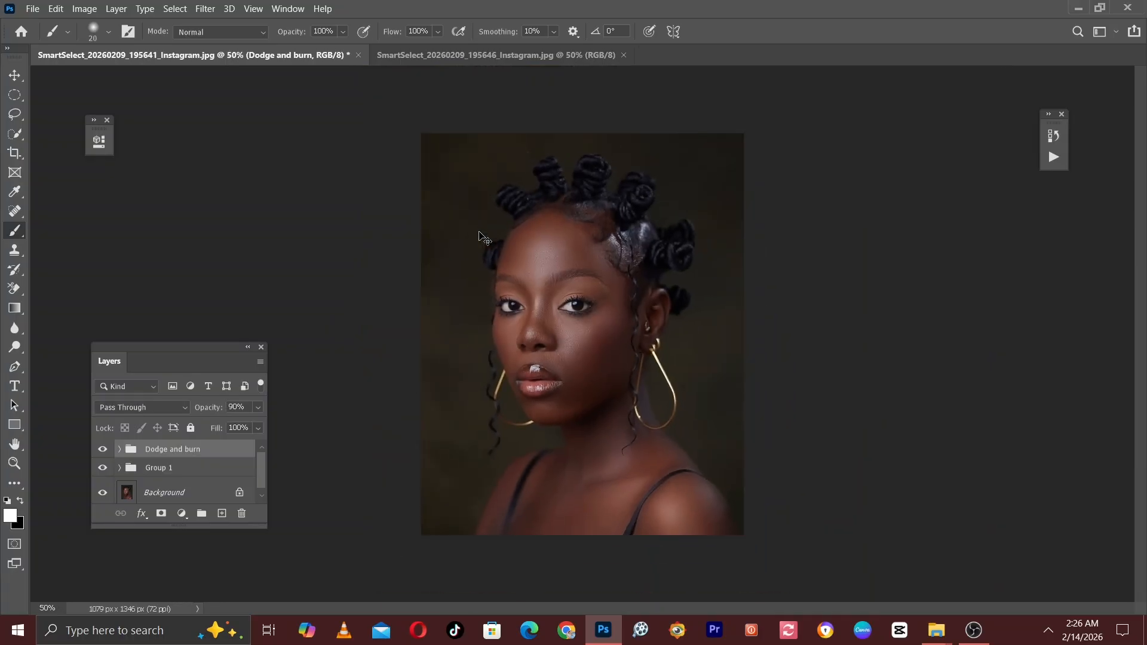
{"action": "key", "text": "ctrl+plus"}
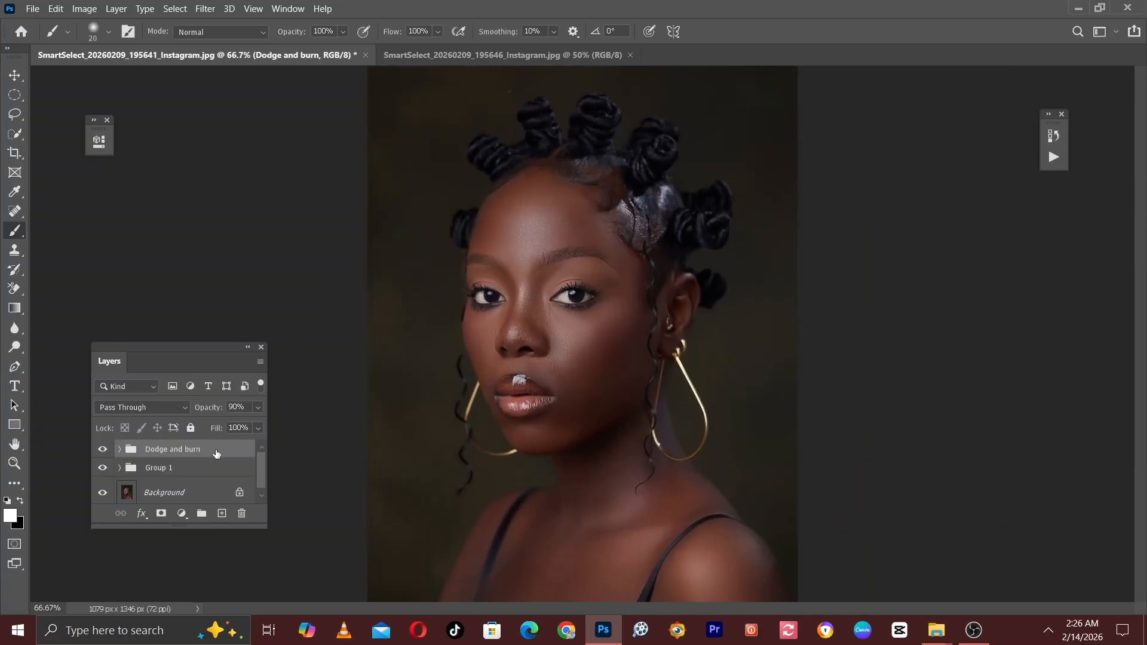
Group the Dodge and burn group together with Group 1 and toggle the combined group's visibility to compare the retouching with the original.
{"action": "left_click", "coordinate": [172, 476], "text": "shift"}
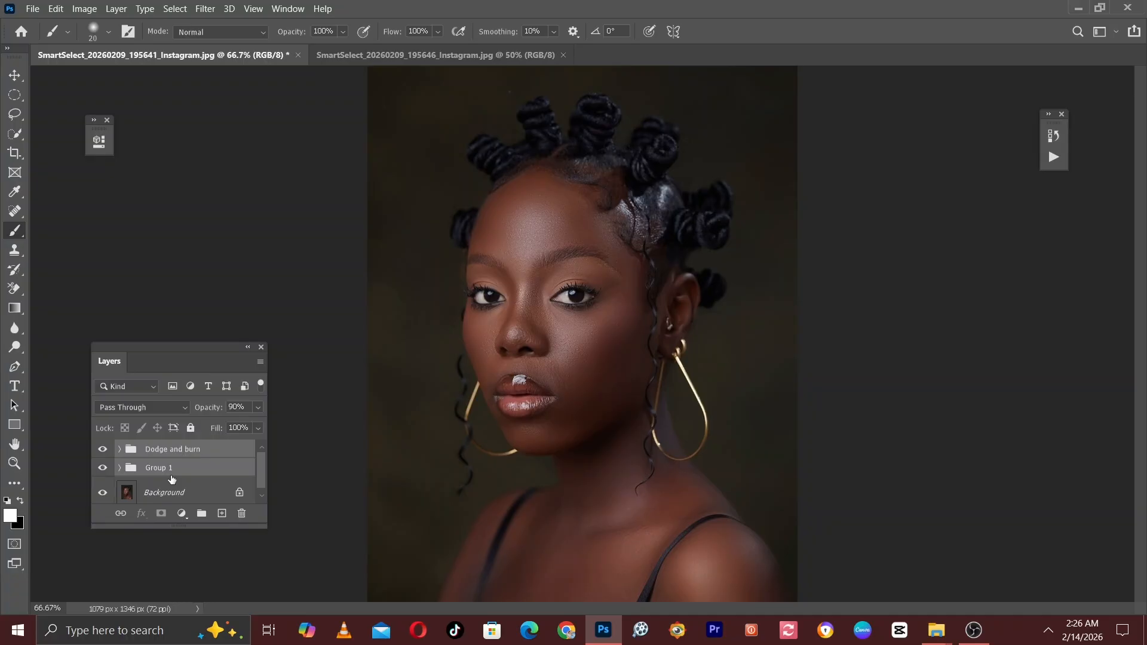
{"action": "key", "text": "ctrl+g"}
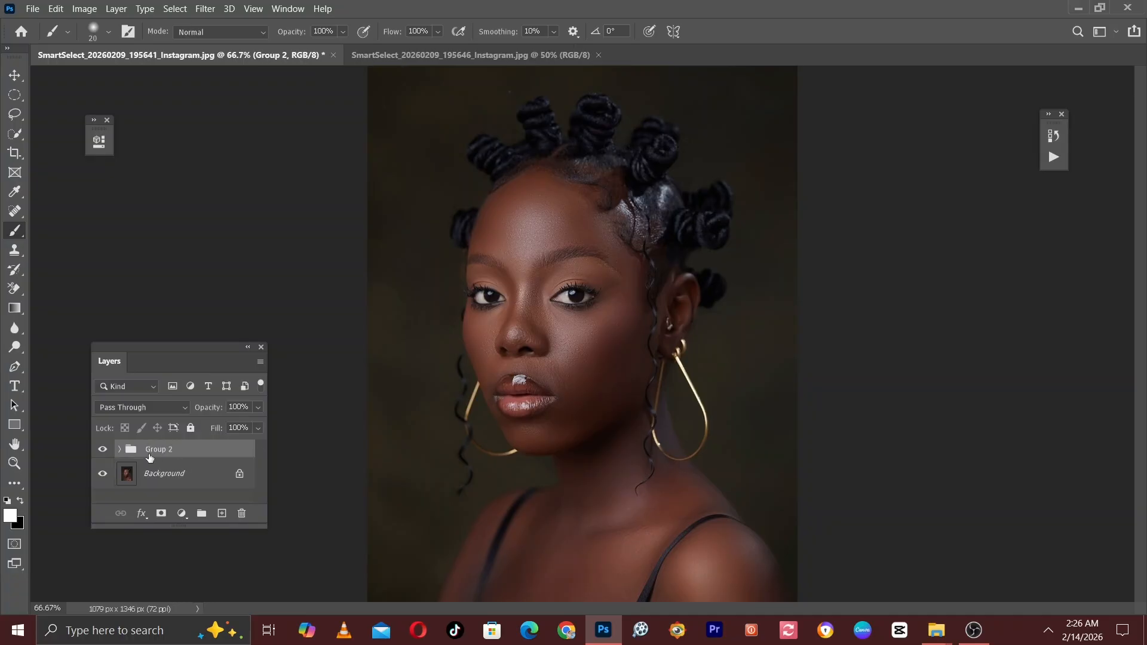
{"action": "left_click", "coordinate": [104, 450]}
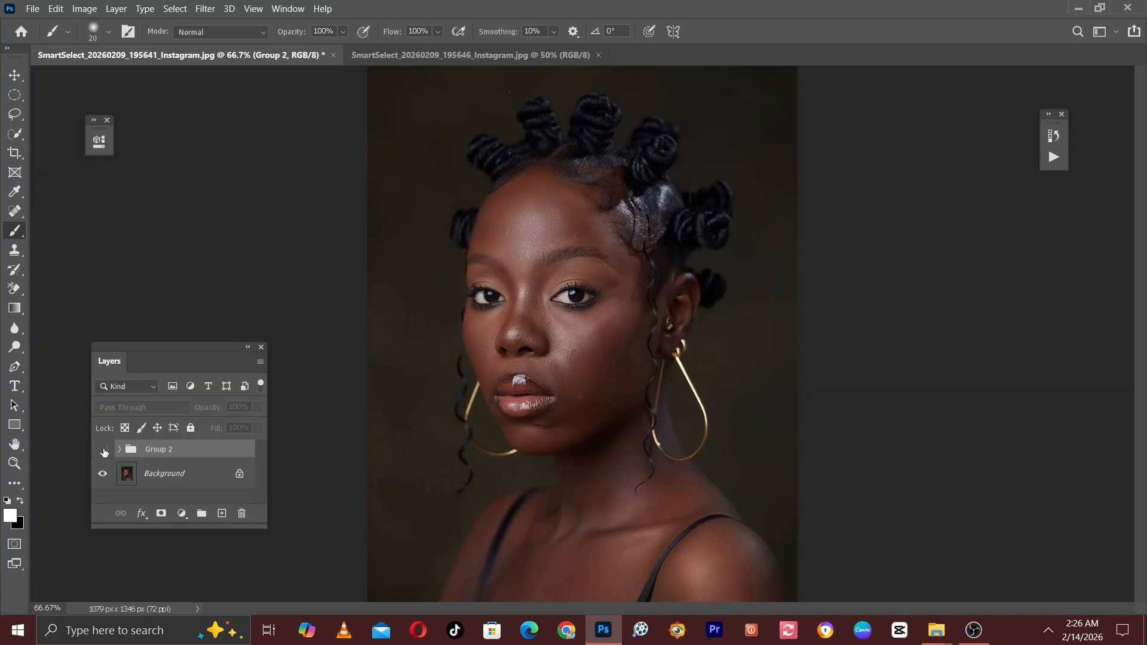
{"action": "left_click", "coordinate": [103, 449]}
{"action": "left_click", "coordinate": [104, 449]}
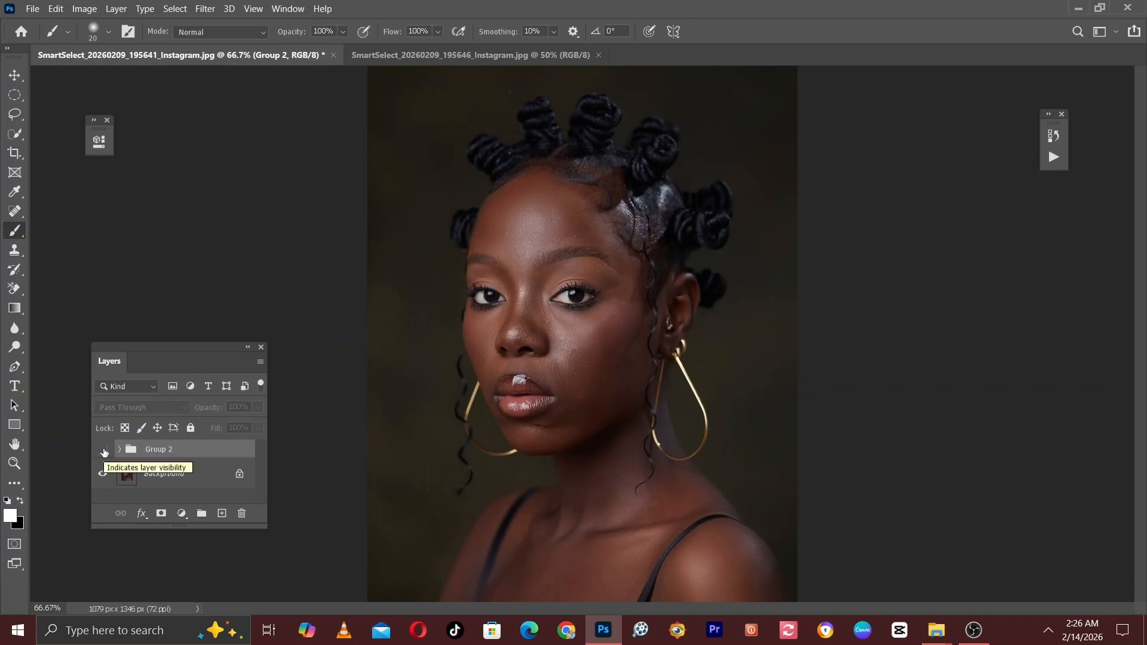
{"action": "left_click", "coordinate": [104, 449]}
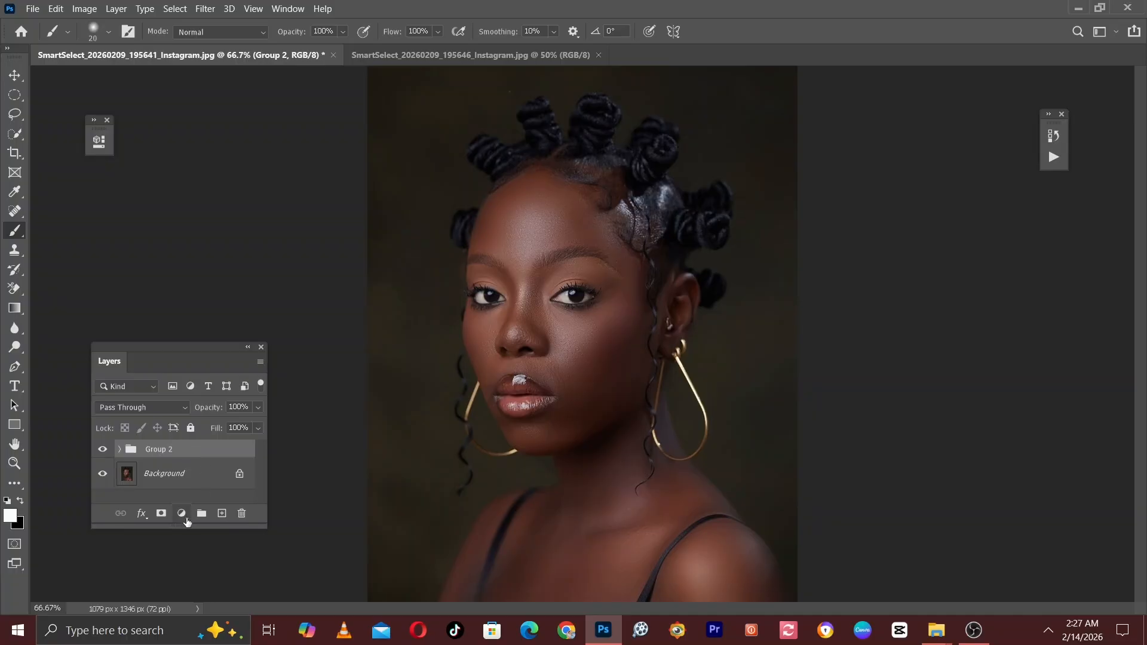
Add a Black & White adjustment layer above the retouching group with Reds at 21 and Yellows at 15.
{"action": "left_click", "coordinate": [184, 515]}
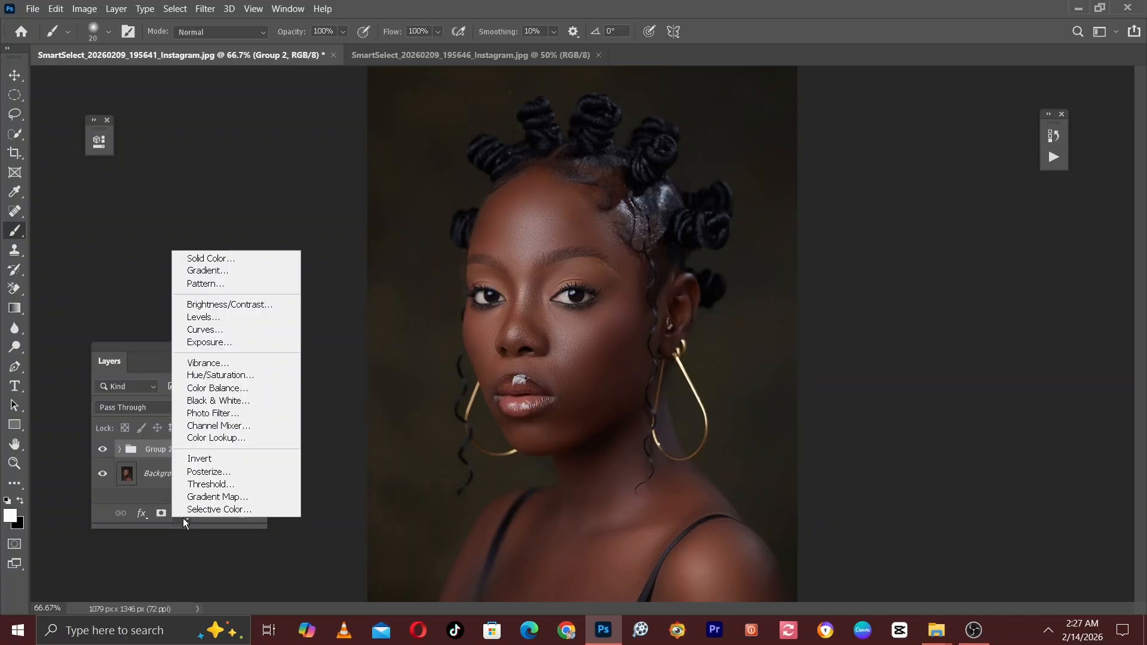
{"action": "left_click", "coordinate": [217, 400]}
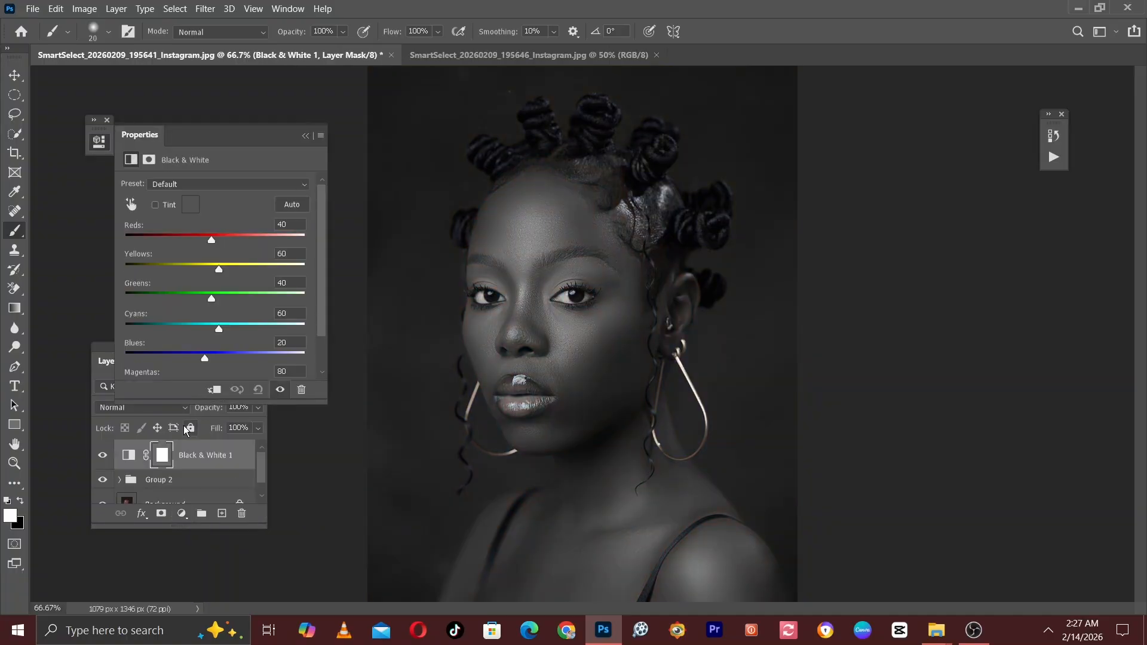
{"action": "left_click_drag", "start_coordinate": [233, 139], "coordinate": [307, 149]}
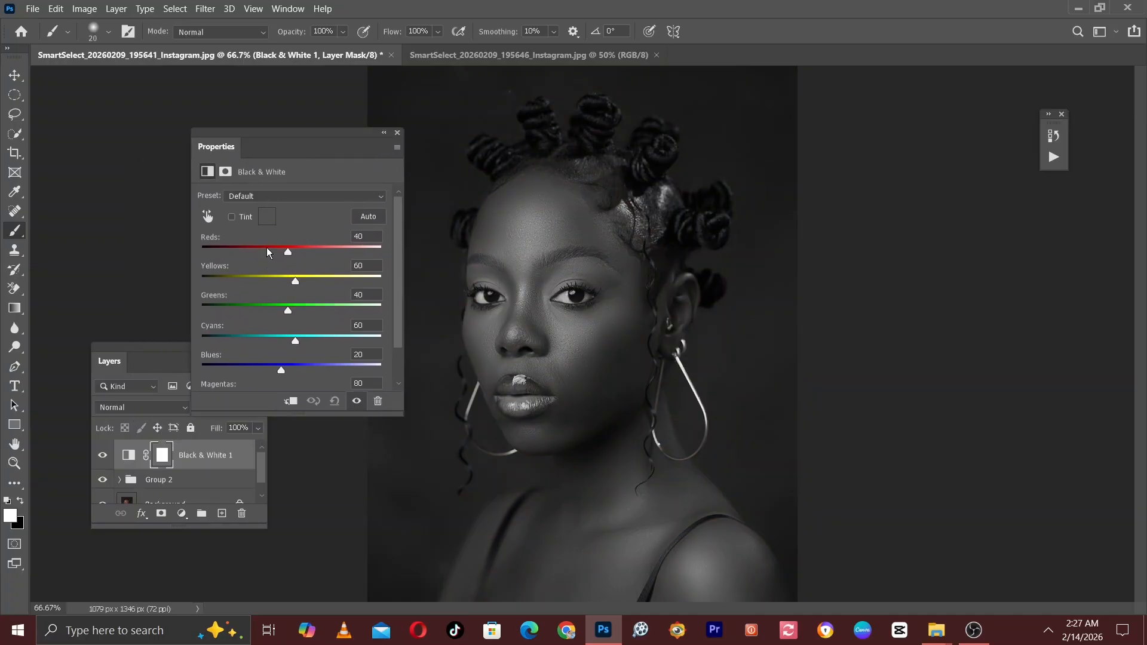
{"action": "left_click", "coordinate": [384, 132]}
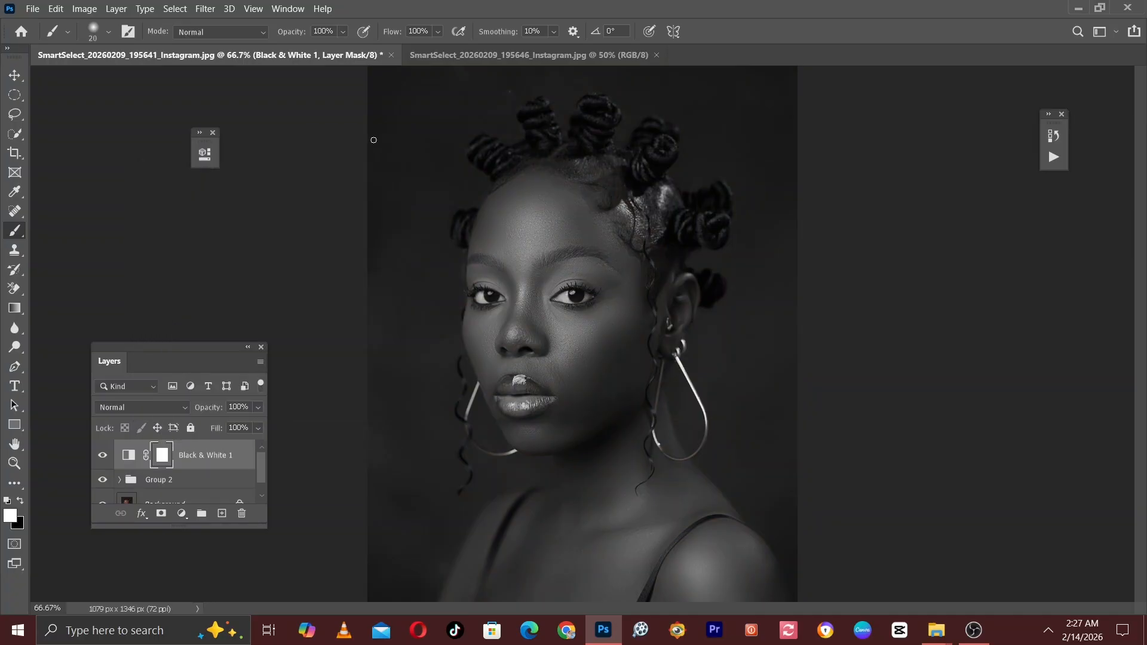
{"action": "double_click", "coordinate": [133, 459]}
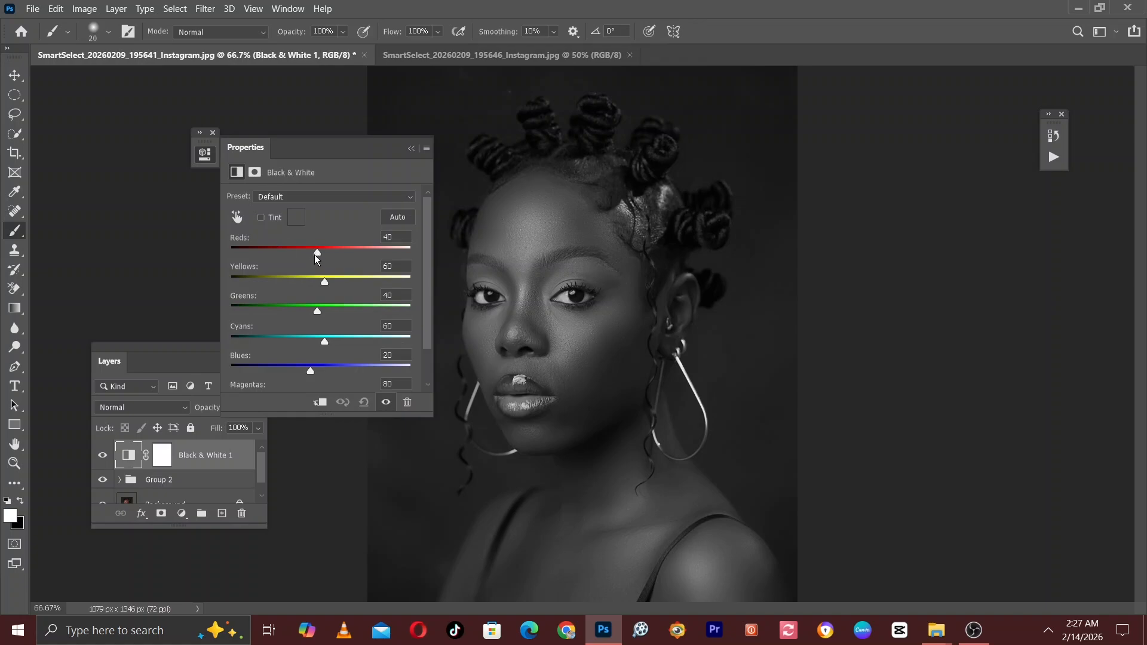
{"action": "left_click_drag", "start_coordinate": [318, 253], "coordinate": [309, 281]}
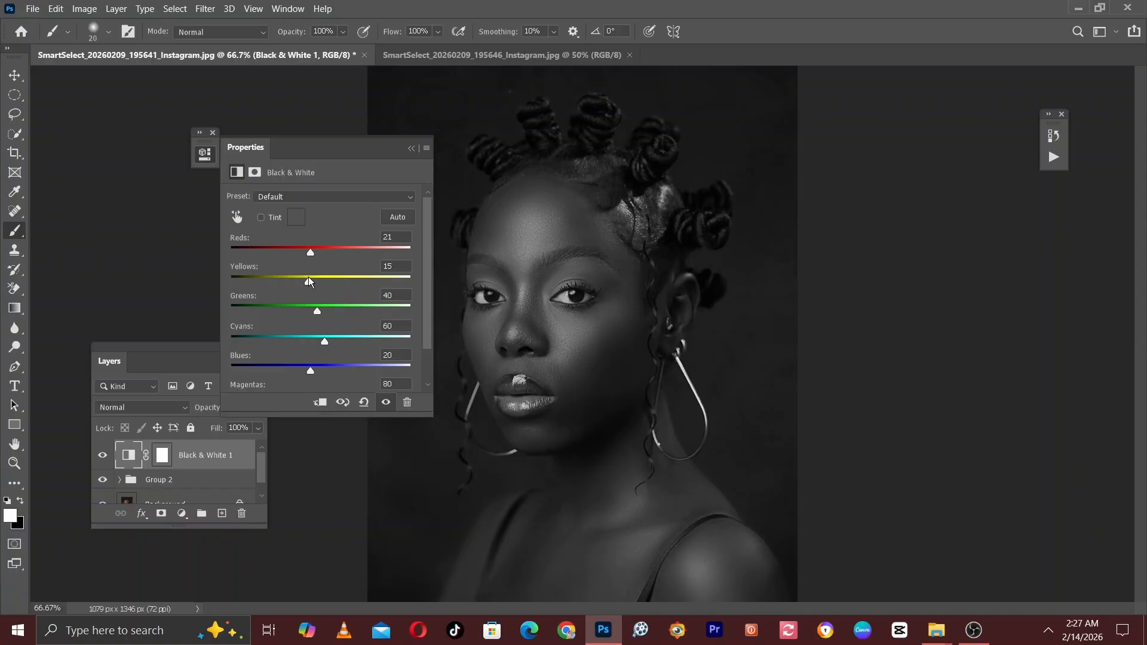
{"action": "left_click", "coordinate": [412, 148]}
Blend the Black & White layer in Multiply mode at 40% opacity and compare the portrait with and without it.
{"action": "left_click", "coordinate": [149, 407]}
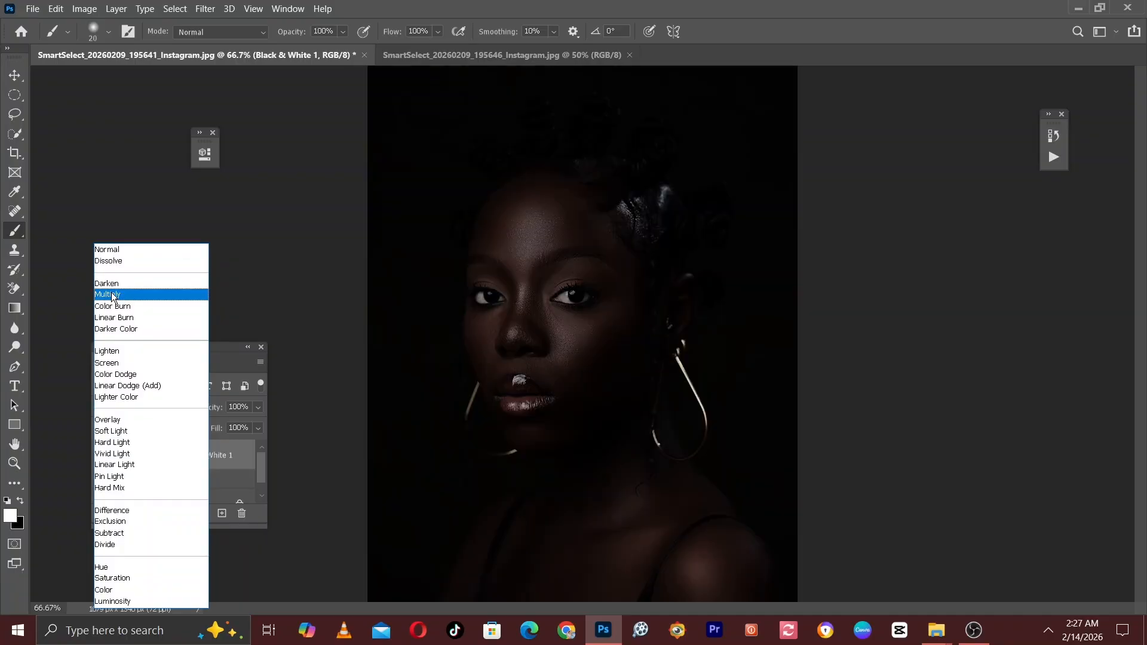
{"action": "left_click", "coordinate": [113, 296]}
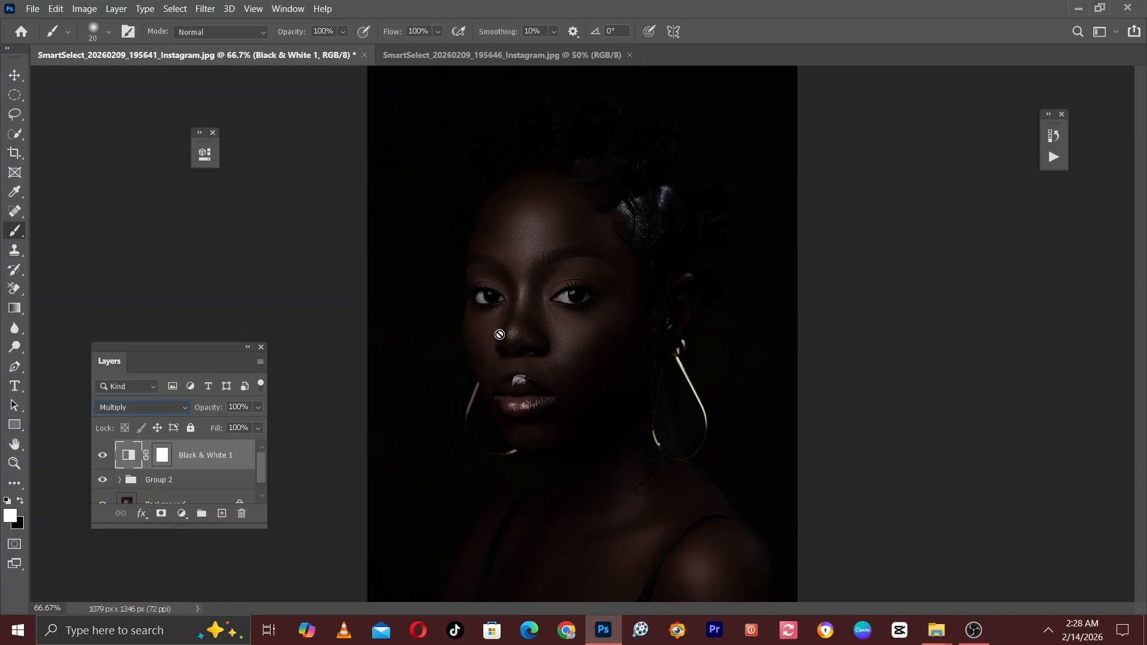
{"action": "left_click", "coordinate": [258, 408]}
{"action": "left_click_drag", "start_coordinate": [229, 427], "coordinate": [207, 437]}
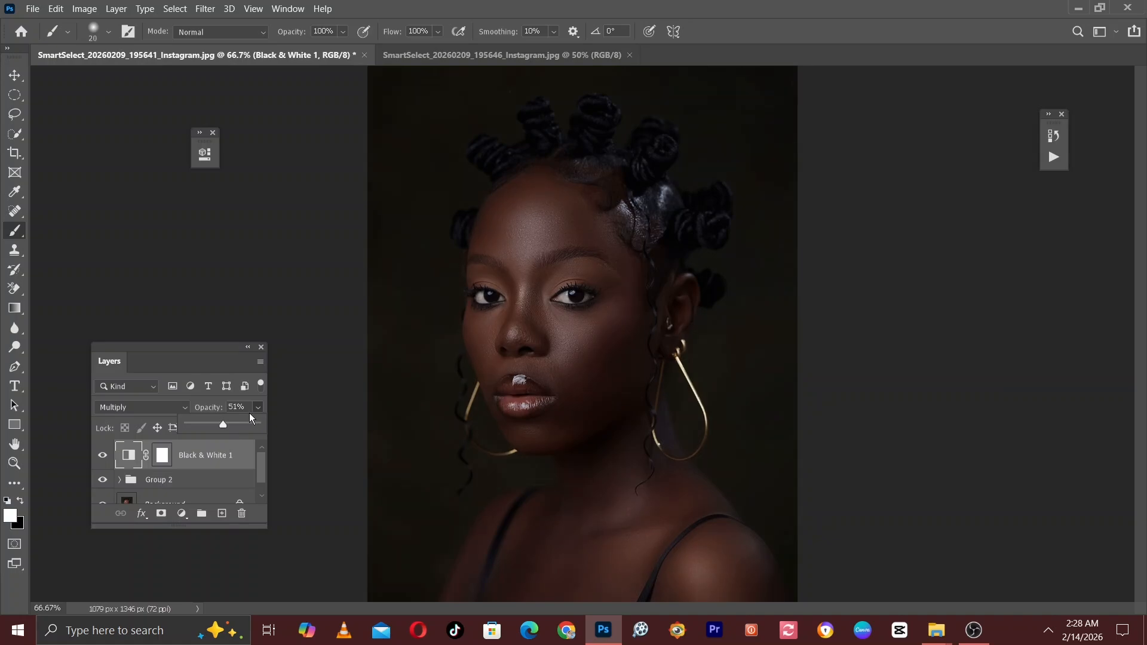
{"action": "left_click", "coordinate": [204, 398]}
{"action": "type", "text": "40"}
{"action": "left_click", "coordinate": [103, 455]}
{"action": "left_click", "coordinate": [103, 455]}
{"action": "mouse_move", "coordinate": [263, 475]}
{"action": "left_mouse_down"}
{"action": "mouse_move", "coordinate": [263, 484]}
{"action": "mouse_move", "coordinate": [260, 461]}
{"action": "left_mouse_up"}
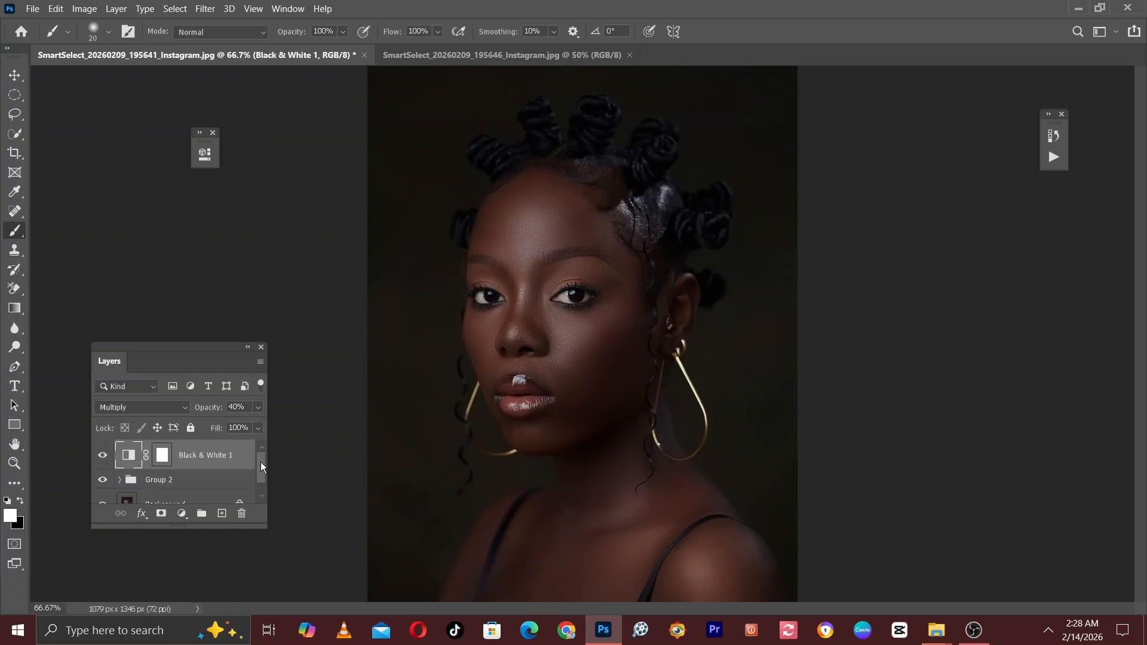
{"action": "left_click", "coordinate": [103, 457]}
{"action": "left_click", "coordinate": [102, 456]}
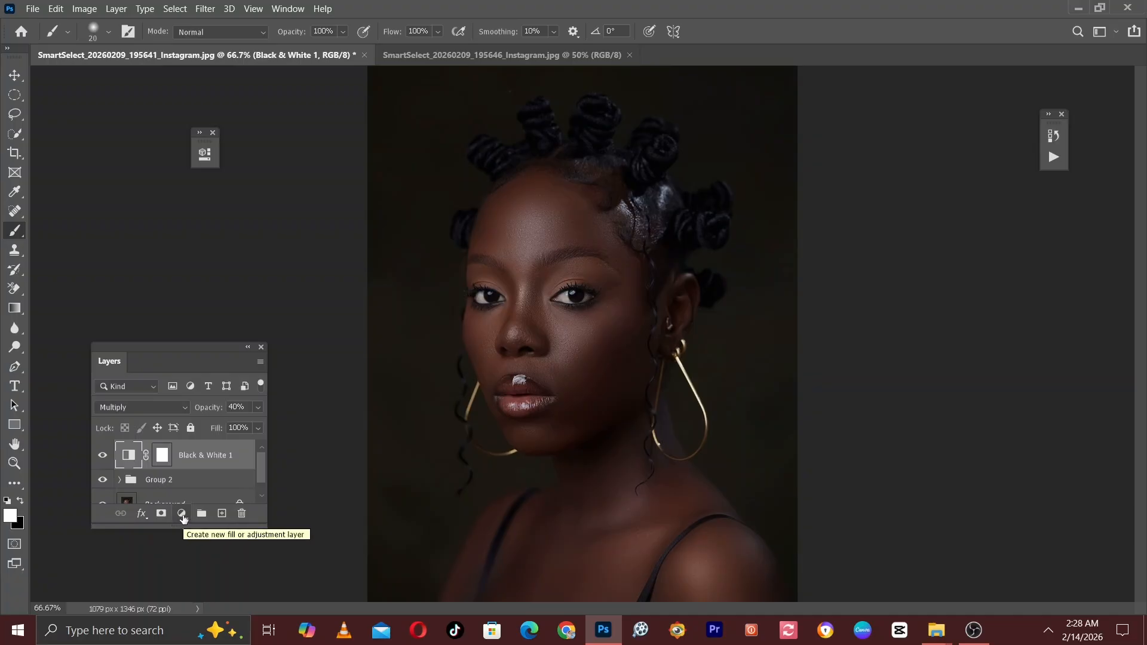
Add a Selective Color adjustment layer and, for the Reds, set Cyan to +22% and lower Black slightly.
{"action": "left_click", "coordinate": [182, 515]}
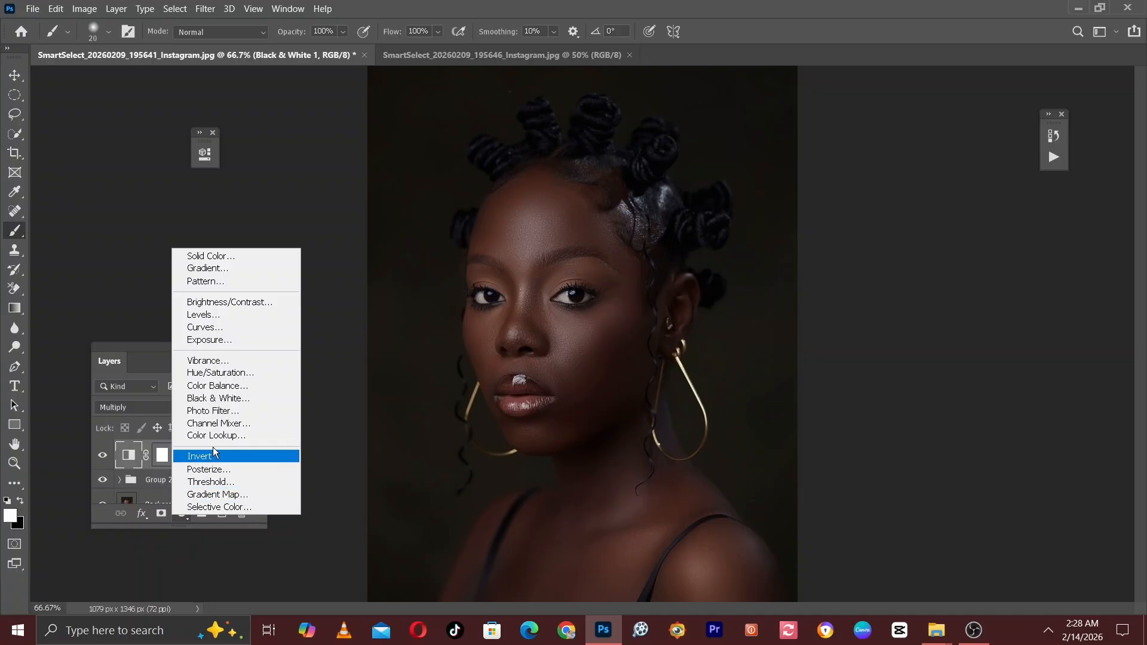
{"action": "left_click", "coordinate": [213, 511]}
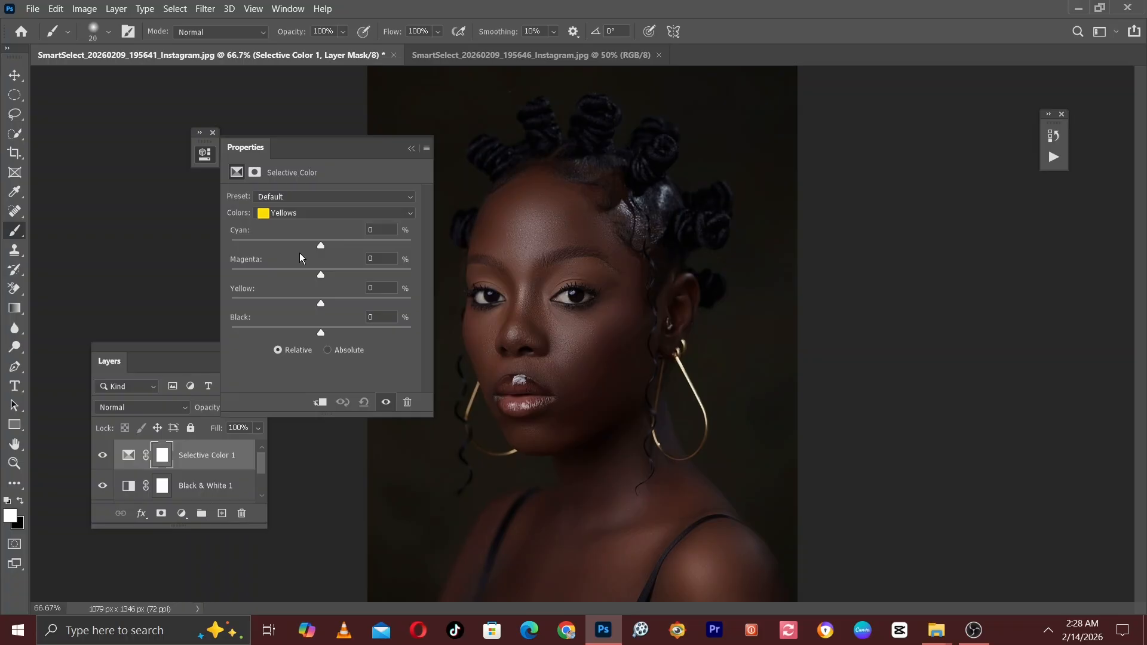
{"action": "left_click", "coordinate": [292, 213]}
{"action": "left_click", "coordinate": [286, 226]}
{"action": "left_click_drag", "start_coordinate": [324, 245], "coordinate": [331, 245]}
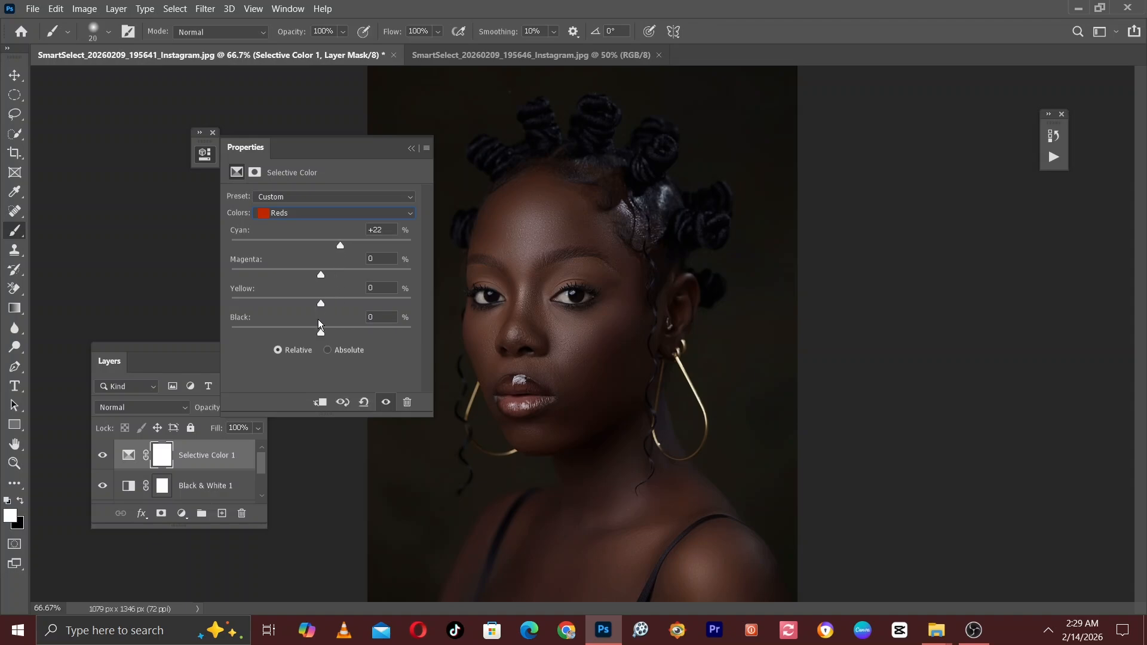
{"action": "left_click_drag", "start_coordinate": [318, 334], "coordinate": [316, 334]}
{"action": "left_click_drag", "start_coordinate": [316, 336], "coordinate": [315, 335]}
{"action": "mouse_move", "coordinate": [314, 333]}
{"action": "left_mouse_down"}
{"action": "mouse_move", "coordinate": [330, 344]}
{"action": "mouse_move", "coordinate": [312, 337]}
{"action": "left_mouse_up"}
Increase Cyan and reduce Black in the Yellows of the Selective Color layer.
{"action": "left_click", "coordinate": [304, 213]}
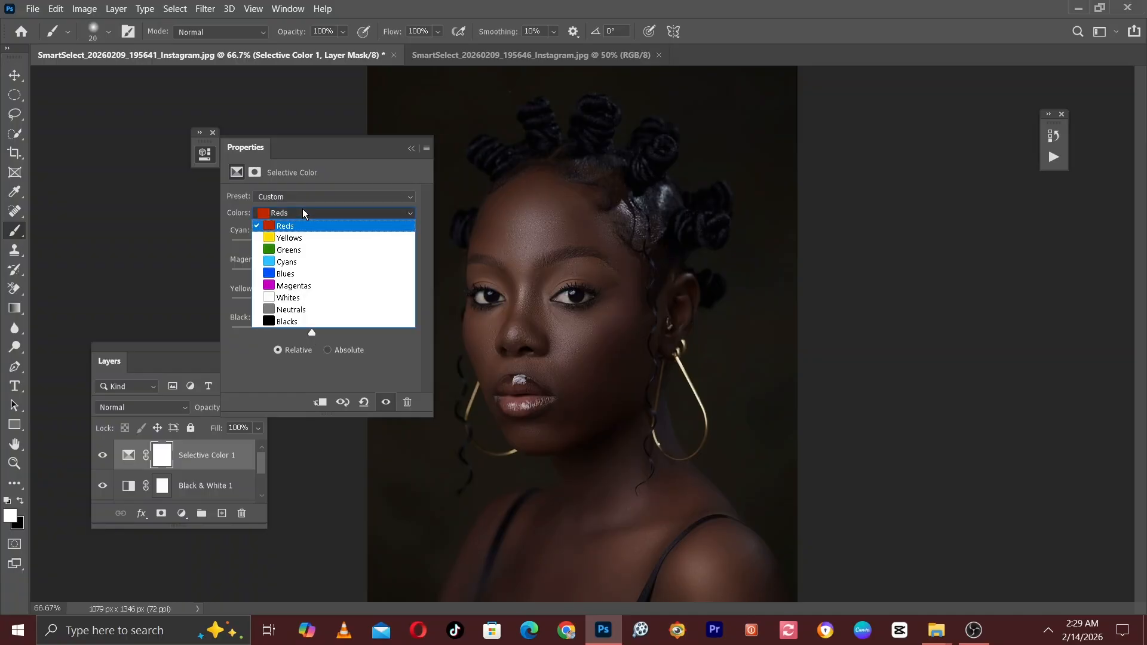
{"action": "left_click", "coordinate": [283, 238]}
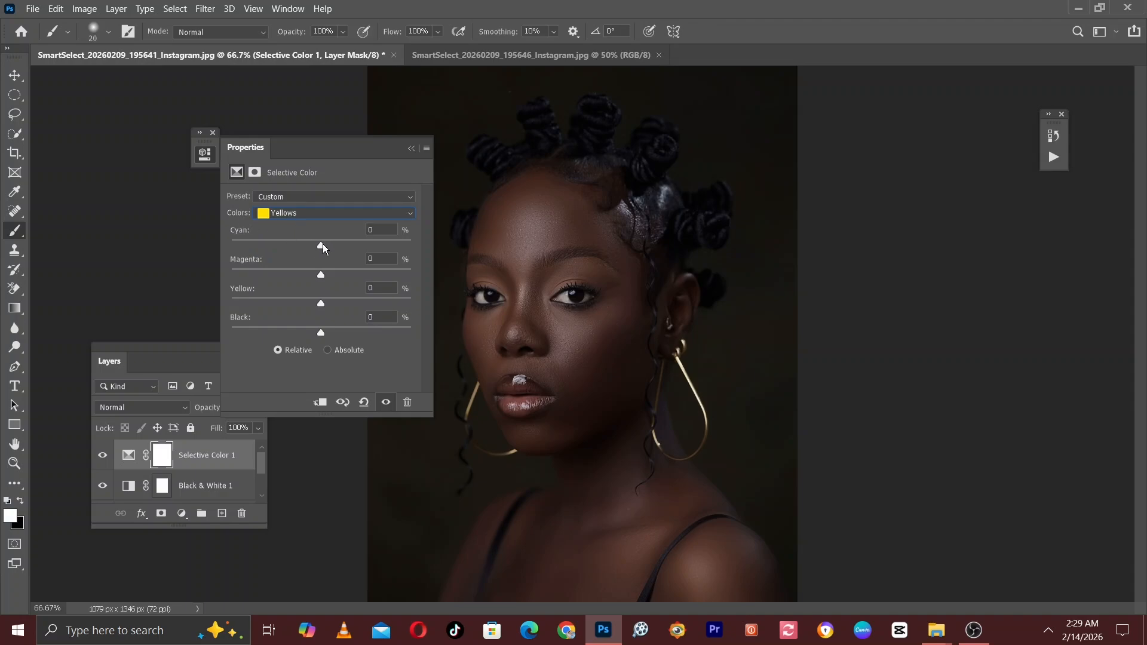
{"action": "left_click_drag", "start_coordinate": [323, 243], "coordinate": [330, 246]}
{"action": "left_click_drag", "start_coordinate": [320, 332], "coordinate": [317, 335]}
{"action": "left_click_drag", "start_coordinate": [315, 333], "coordinate": [312, 333]}
{"action": "left_click", "coordinate": [410, 148]}
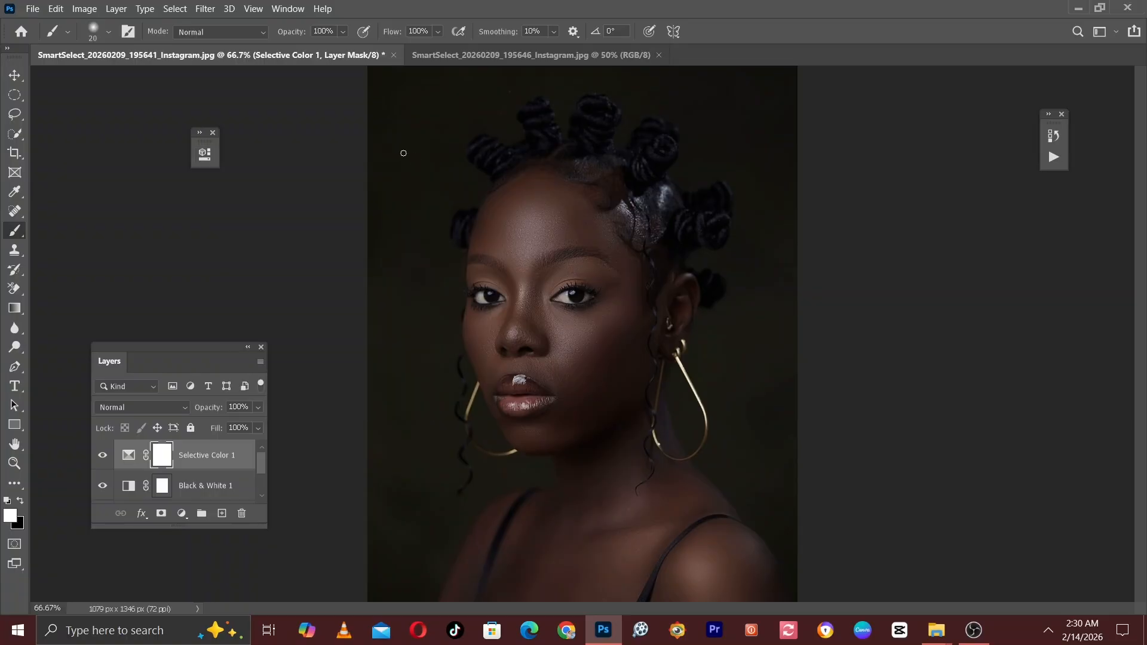
{"action": "mouse_move", "coordinate": [262, 458]}
{"action": "left_mouse_down"}
{"action": "mouse_move", "coordinate": [263, 475]}
{"action": "mouse_move", "coordinate": [255, 467]}
{"action": "left_mouse_up"}
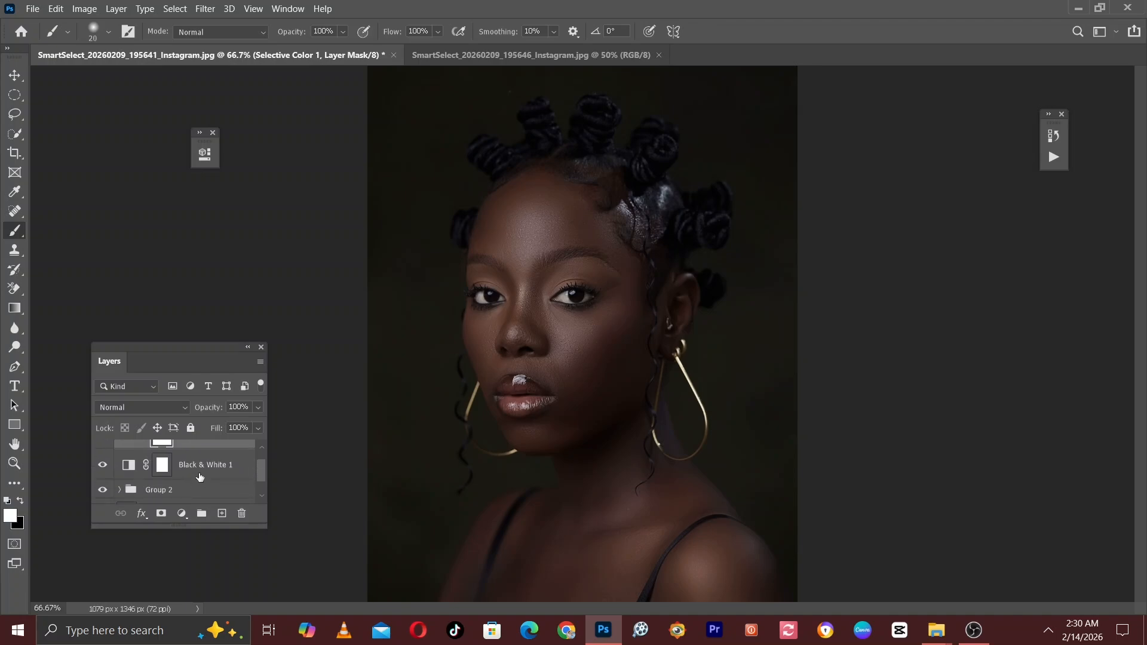
{"action": "left_click", "coordinate": [206, 465]}
{"action": "mouse_move", "coordinate": [257, 475]}
{"action": "left_mouse_down"}
{"action": "mouse_move", "coordinate": [260, 444]}
{"action": "mouse_move", "coordinate": [260, 474]}
{"action": "mouse_move", "coordinate": [256, 444]}
{"action": "mouse_move", "coordinate": [260, 475]}
{"action": "mouse_move", "coordinate": [254, 464]}
{"action": "left_mouse_up"}
{"action": "left_click", "coordinate": [233, 452]}
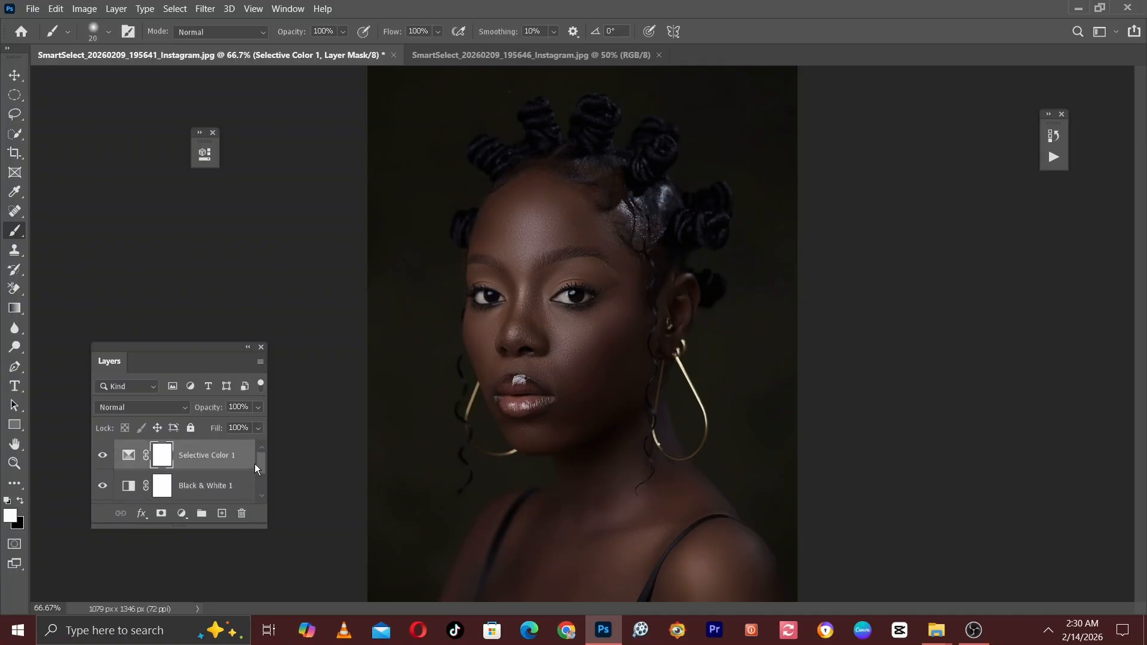
Add a Hue/Saturation adjustment layer on top and slightly reduce the saturation of the Reds.
{"action": "left_click", "coordinate": [183, 515]}
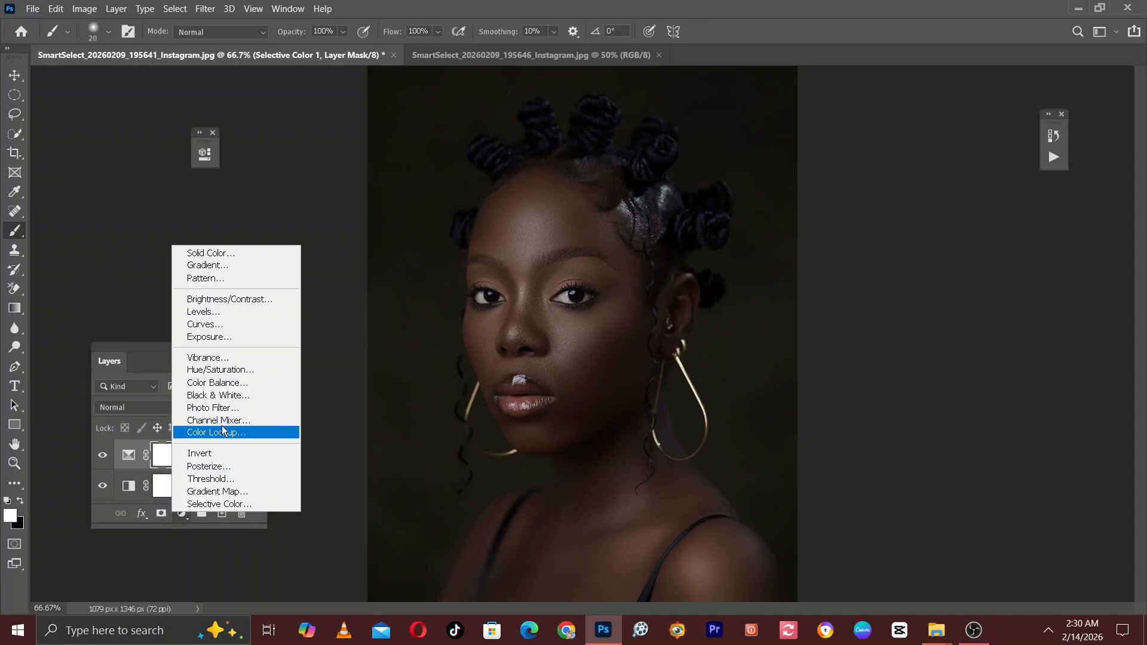
{"action": "left_click", "coordinate": [236, 370]}
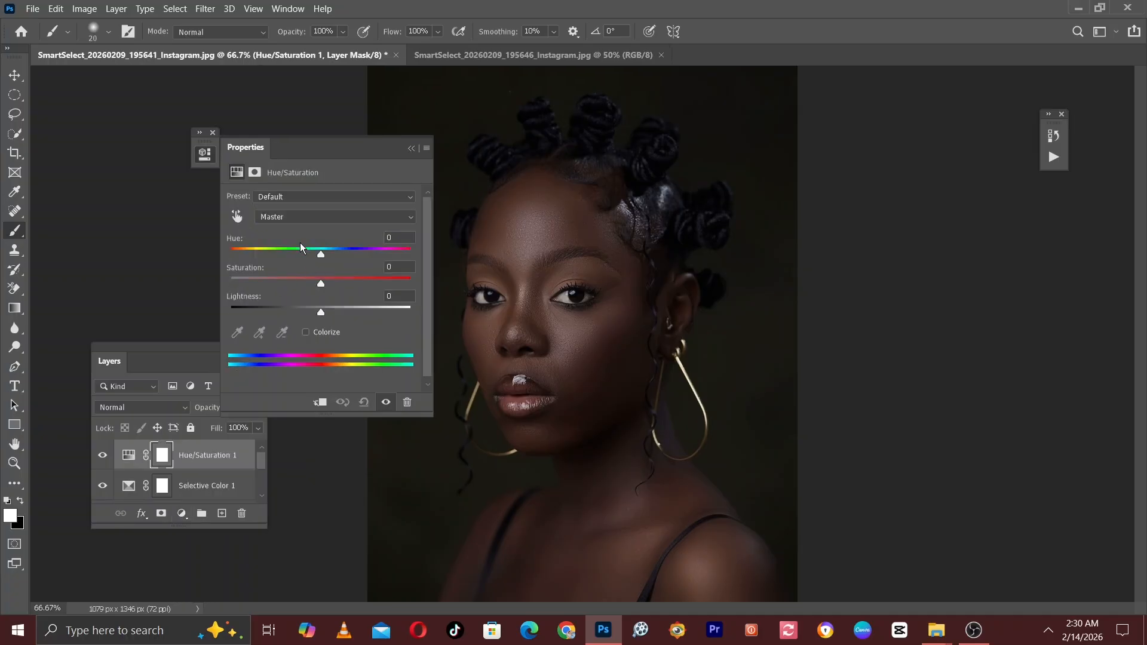
{"action": "left_click", "coordinate": [309, 217]}
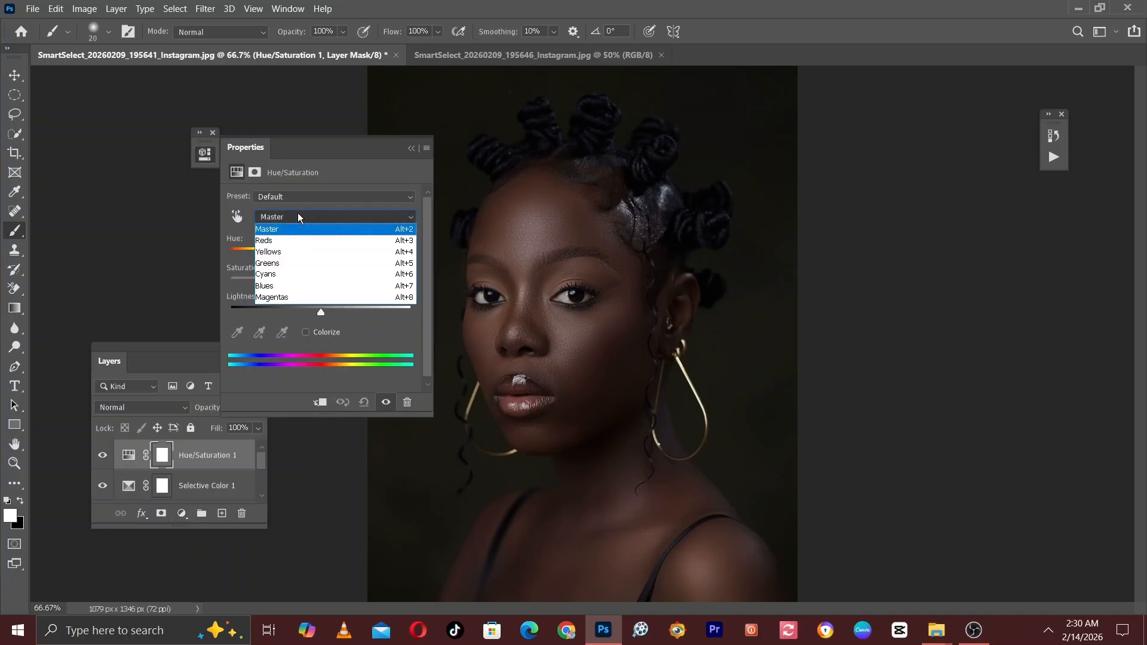
{"action": "left_click", "coordinate": [272, 240]}
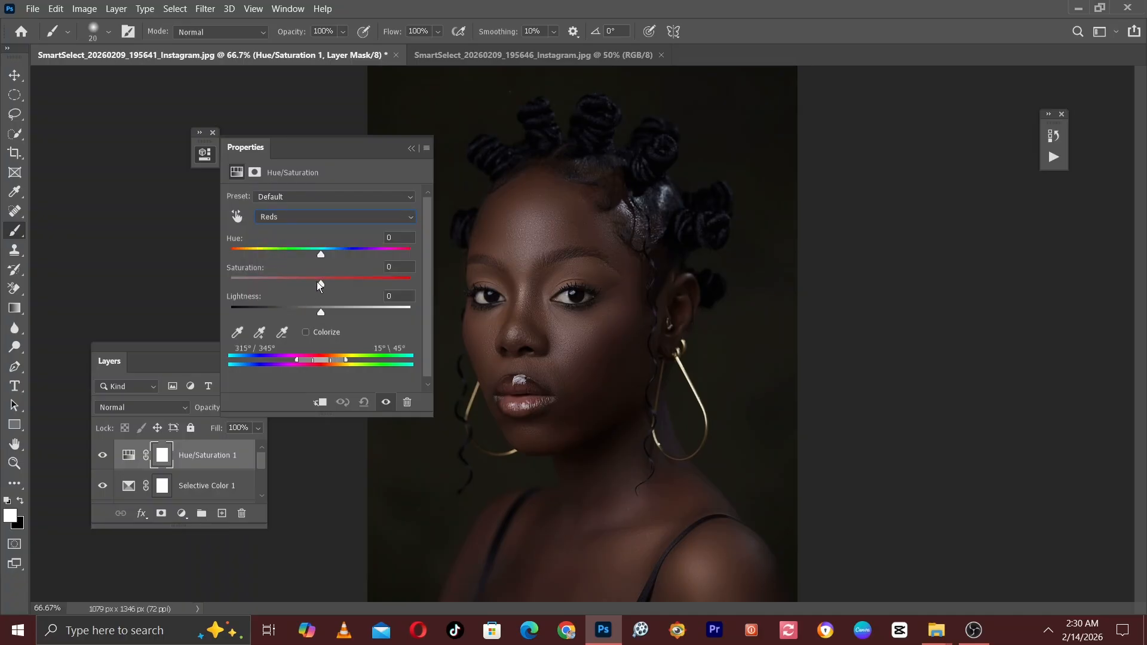
{"action": "left_click_drag", "start_coordinate": [318, 281], "coordinate": [314, 281]}
Fine-tune the saturation of the Yellows in the Hue/Saturation layer.
{"action": "left_click", "coordinate": [289, 217]}
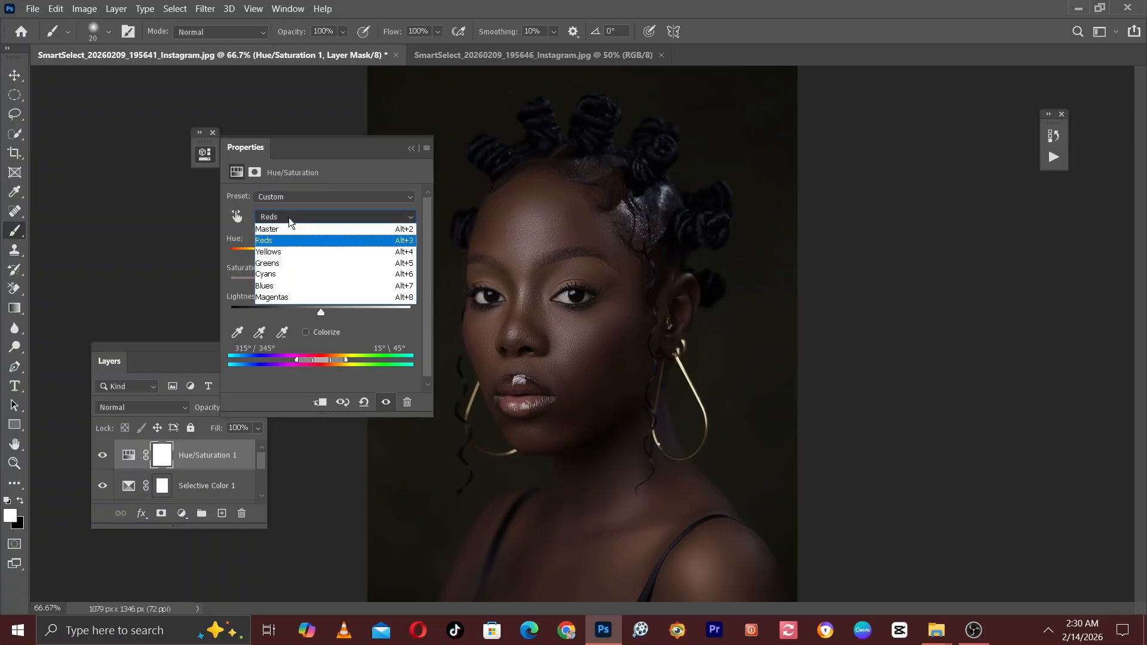
{"action": "left_click", "coordinate": [276, 250]}
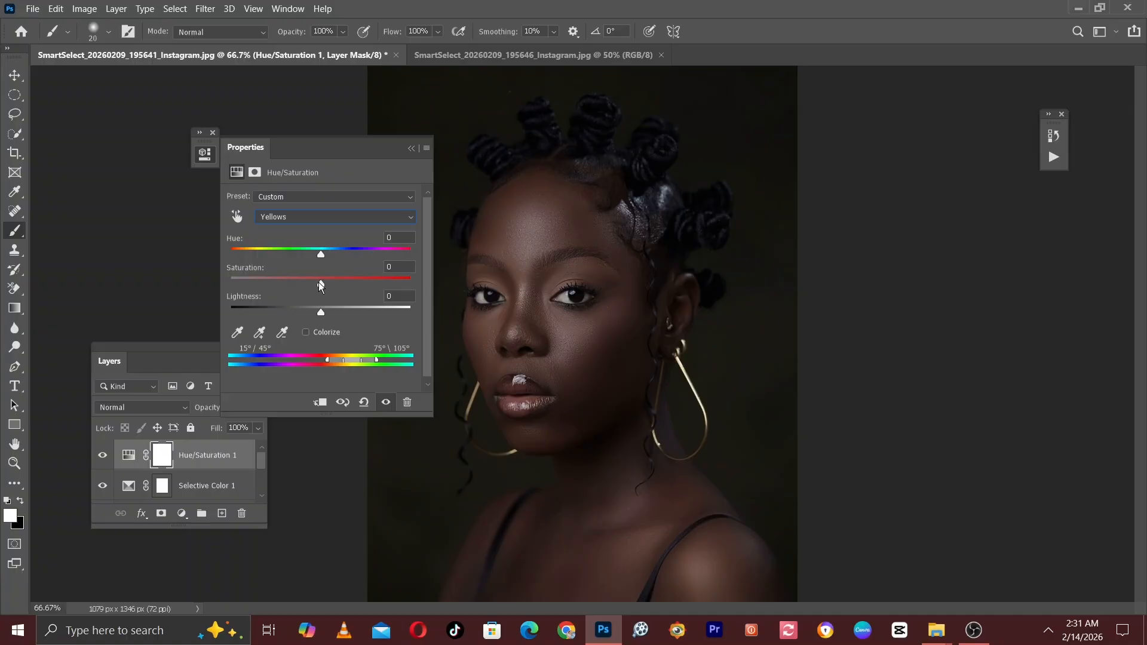
{"action": "left_click_drag", "start_coordinate": [322, 286], "coordinate": [321, 285]}
{"action": "left_click", "coordinate": [412, 149]}
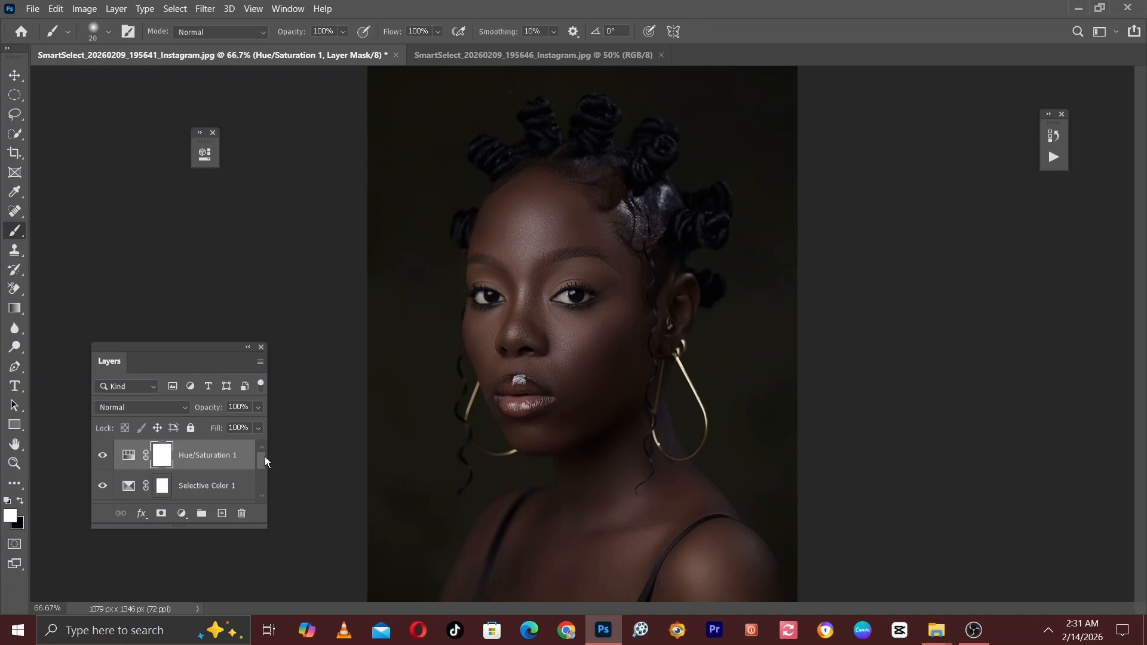
{"action": "mouse_move", "coordinate": [259, 458]}
{"action": "left_mouse_down"}
{"action": "mouse_move", "coordinate": [262, 468]}
{"action": "mouse_move", "coordinate": [263, 450]}
{"action": "left_mouse_up"}
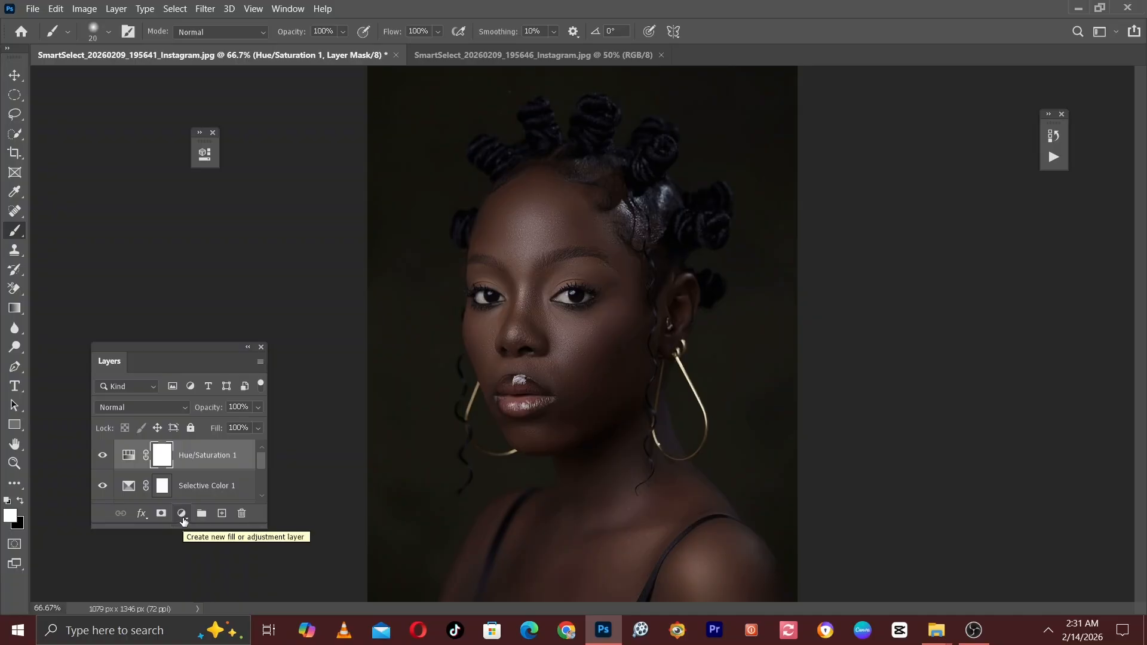
Add a Photo Filter adjustment layer using Warming Filter (85) and lower its density to about 12%.
{"action": "left_click", "coordinate": [182, 514]}
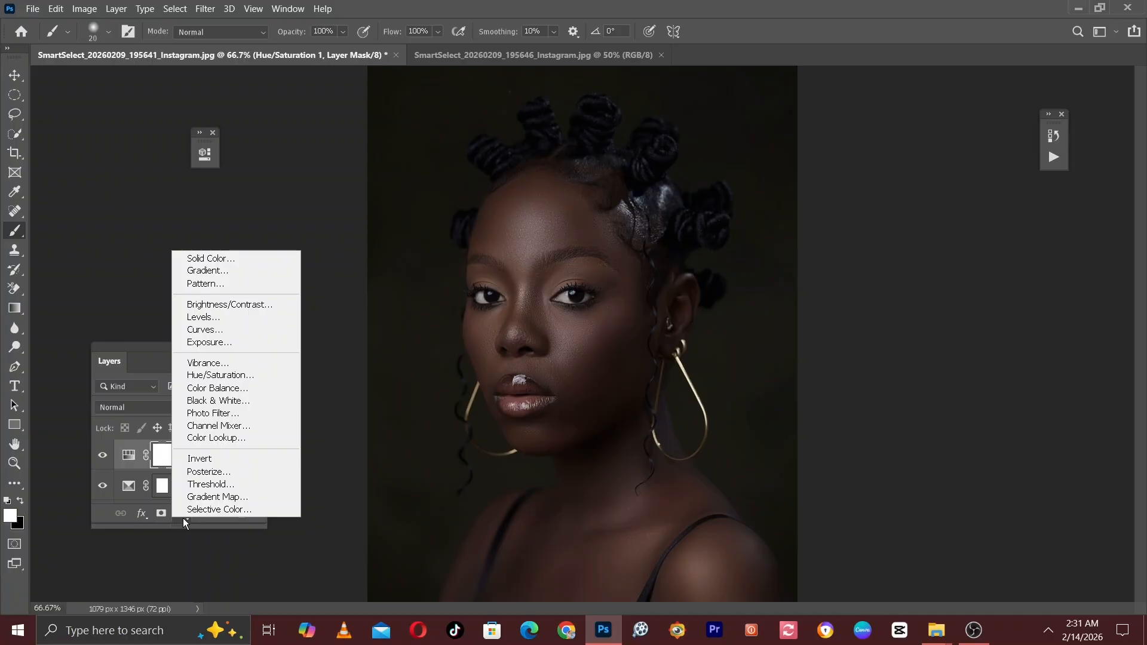
{"action": "left_click", "coordinate": [214, 415]}
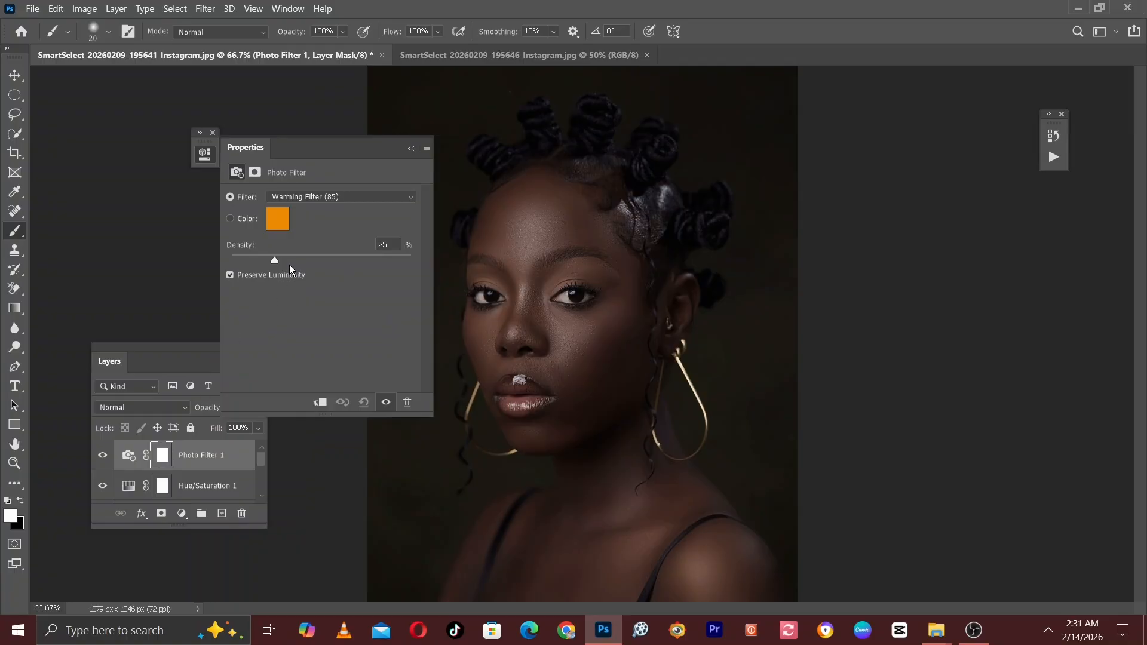
{"action": "left_click_drag", "start_coordinate": [276, 260], "coordinate": [229, 260]}
{"action": "left_click", "coordinate": [411, 149]}
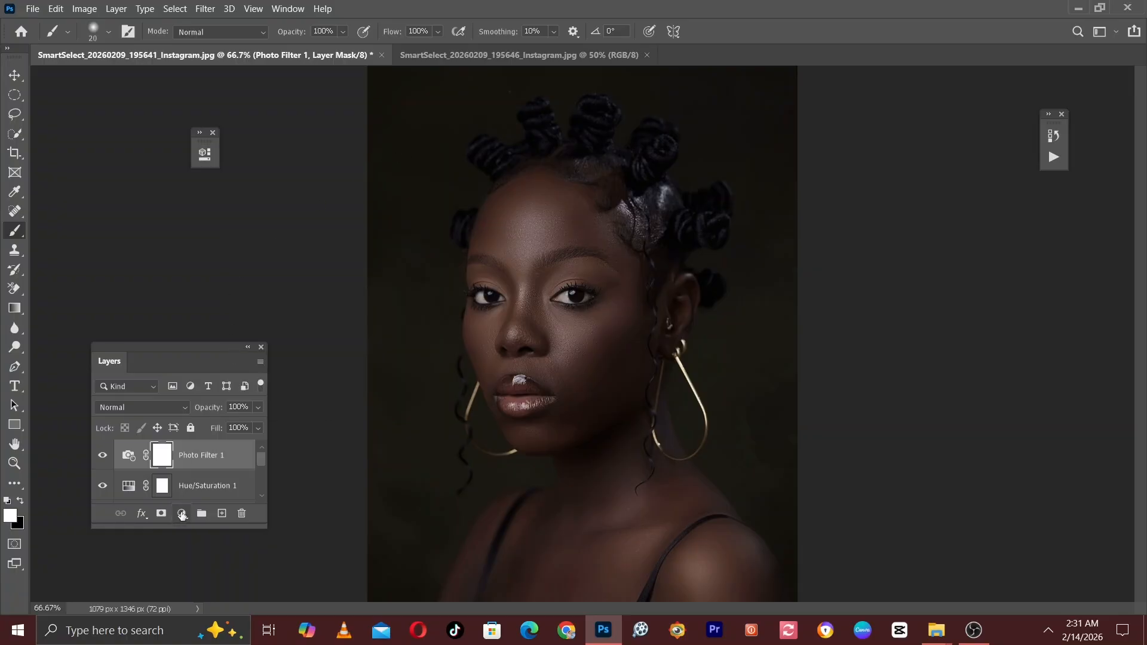
Add a second Photo Filter adjustment layer, set its filter to Green and lower the density.
{"action": "left_click", "coordinate": [182, 515]}
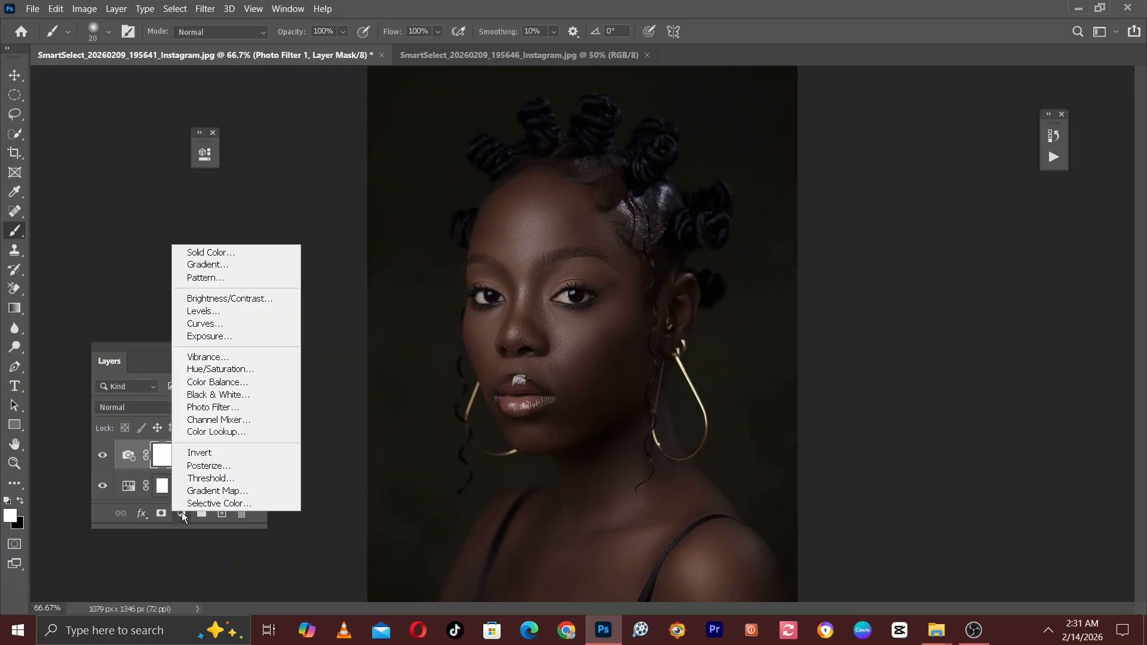
{"action": "left_click", "coordinate": [213, 410]}
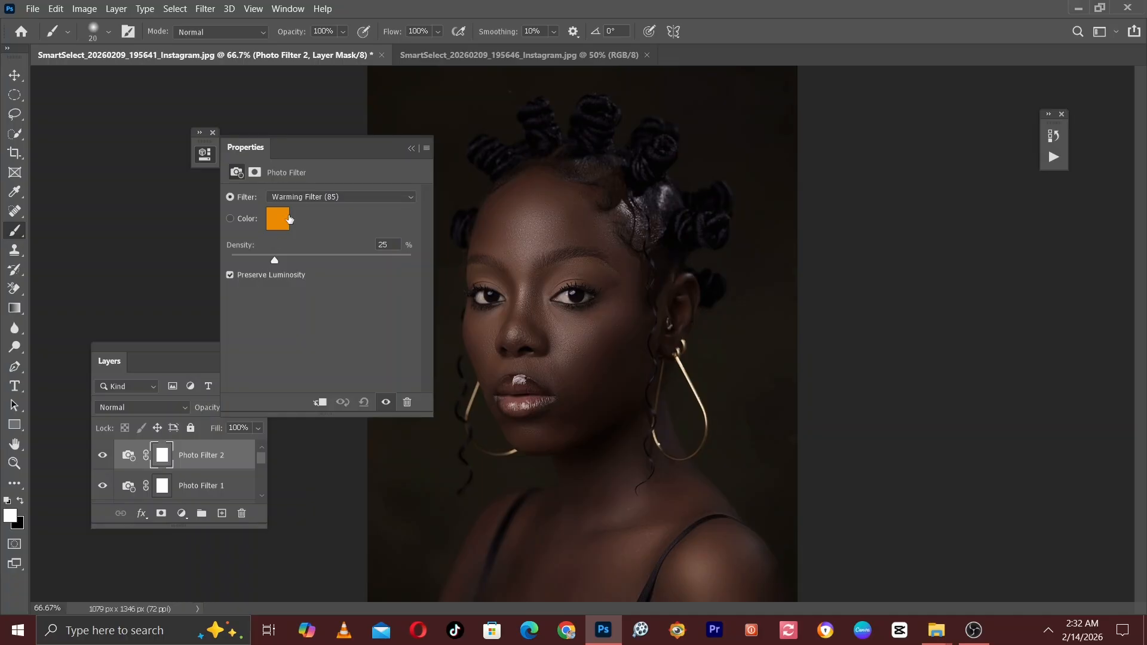
{"action": "left_click", "coordinate": [299, 197]}
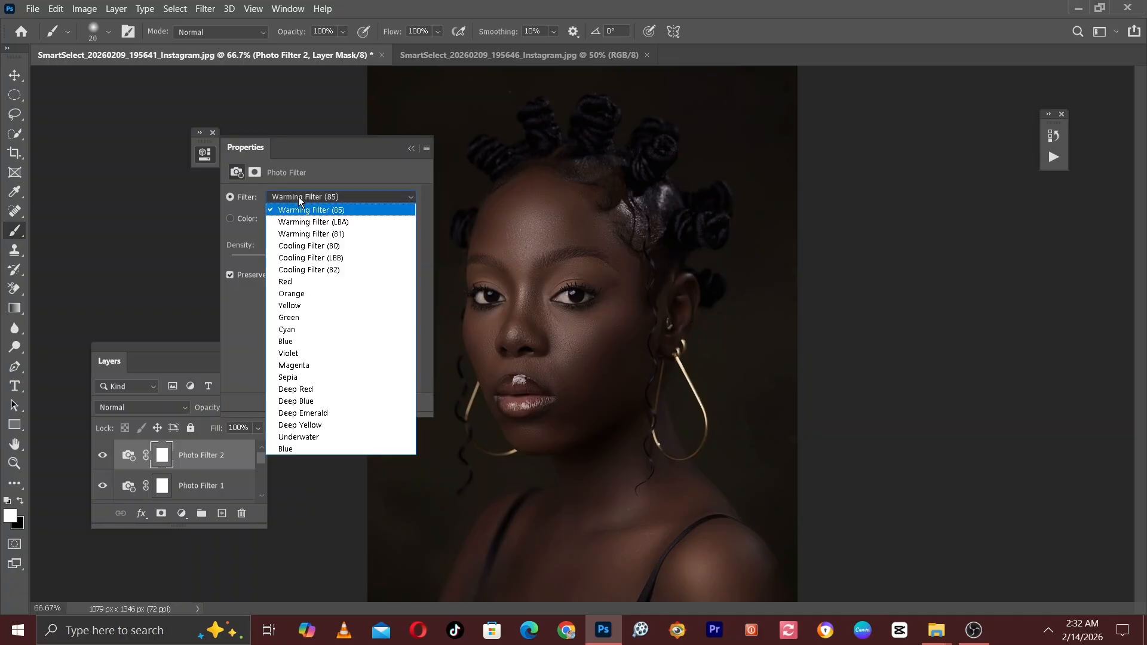
{"action": "left_click", "coordinate": [290, 317]}
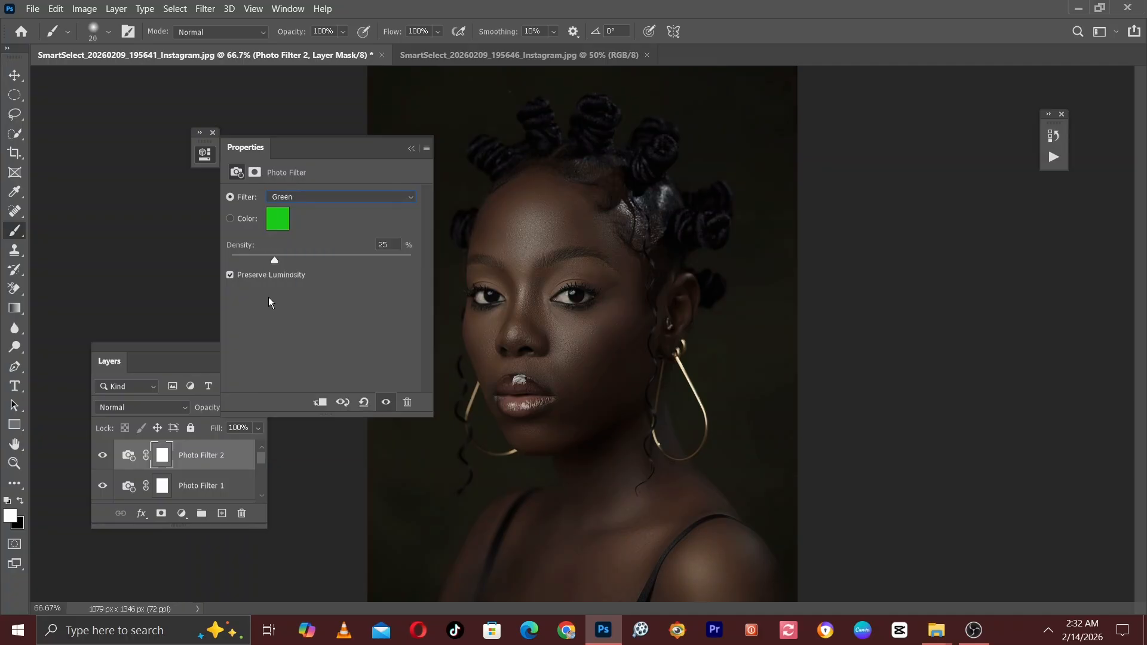
{"action": "left_click_drag", "start_coordinate": [271, 260], "coordinate": [219, 256]}
{"action": "left_click", "coordinate": [412, 149]}
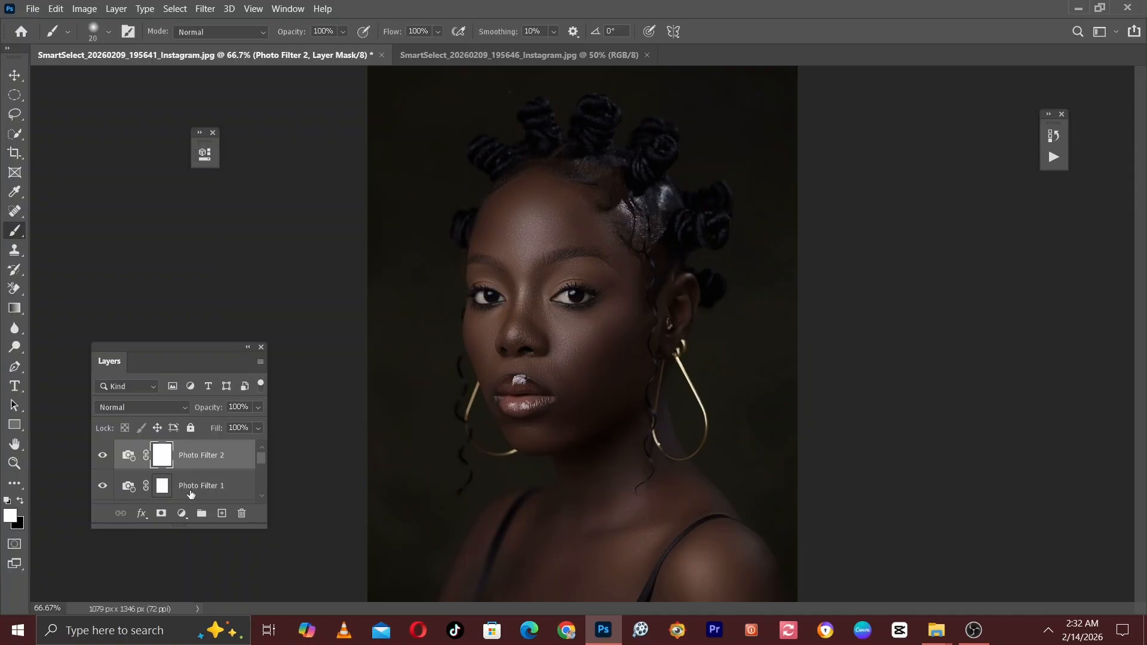
Reopen the warming Photo Filter layer and fine-tune its density.
{"action": "left_click", "coordinate": [196, 489]}
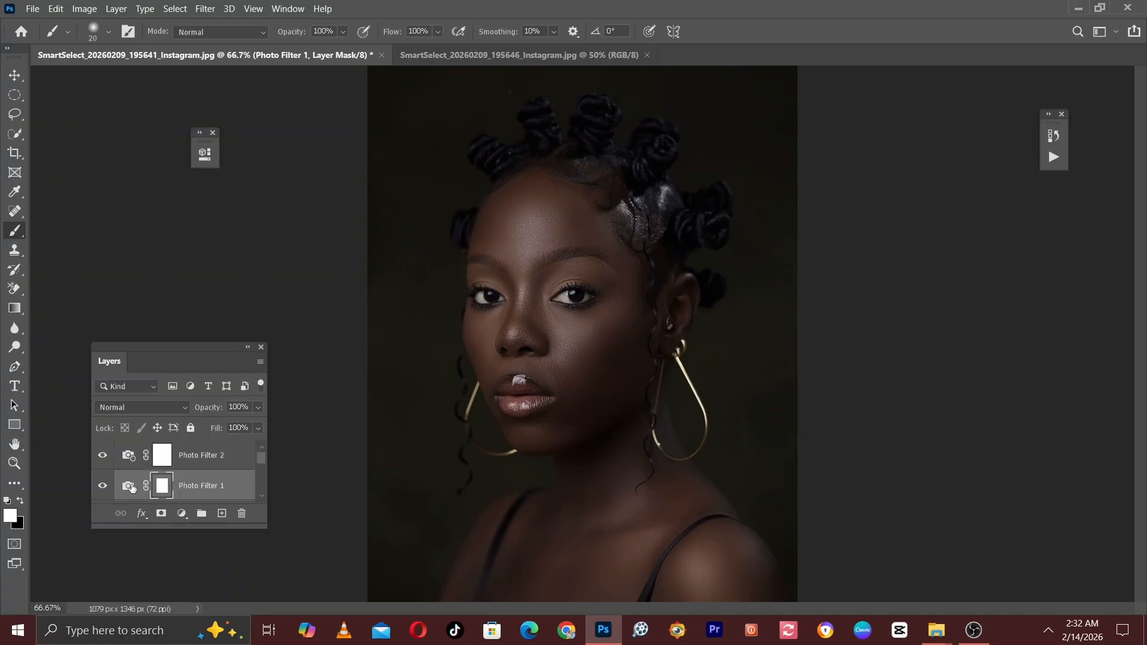
{"action": "double_click", "coordinate": [128, 487]}
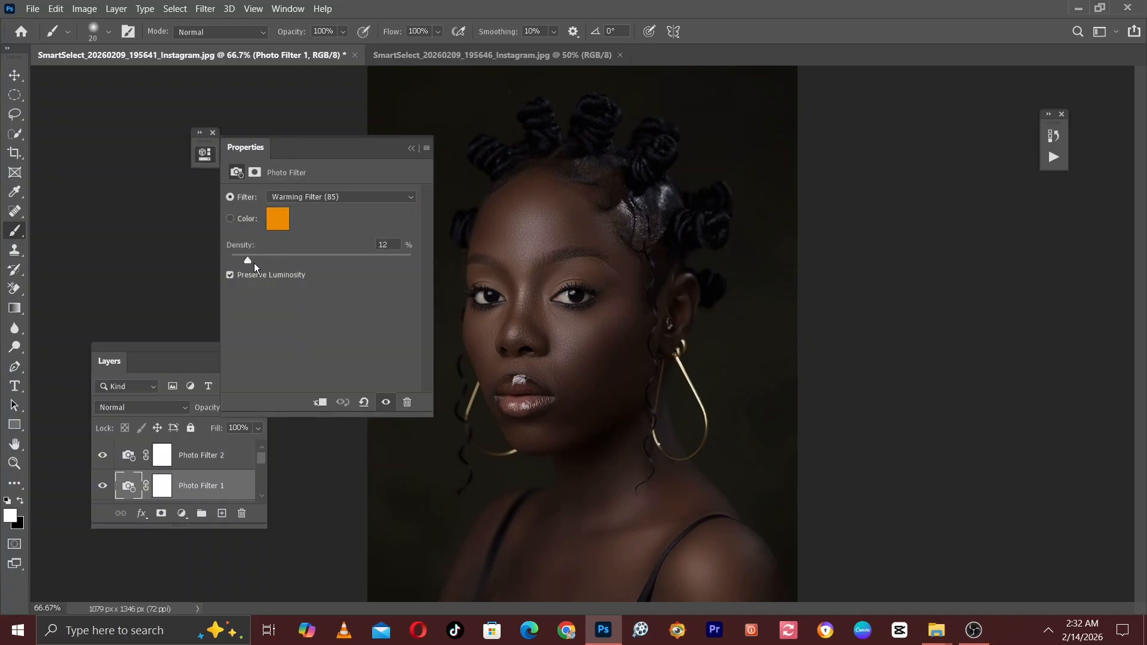
{"action": "left_click", "coordinate": [254, 264]}
{"action": "left_click", "coordinate": [414, 150]}
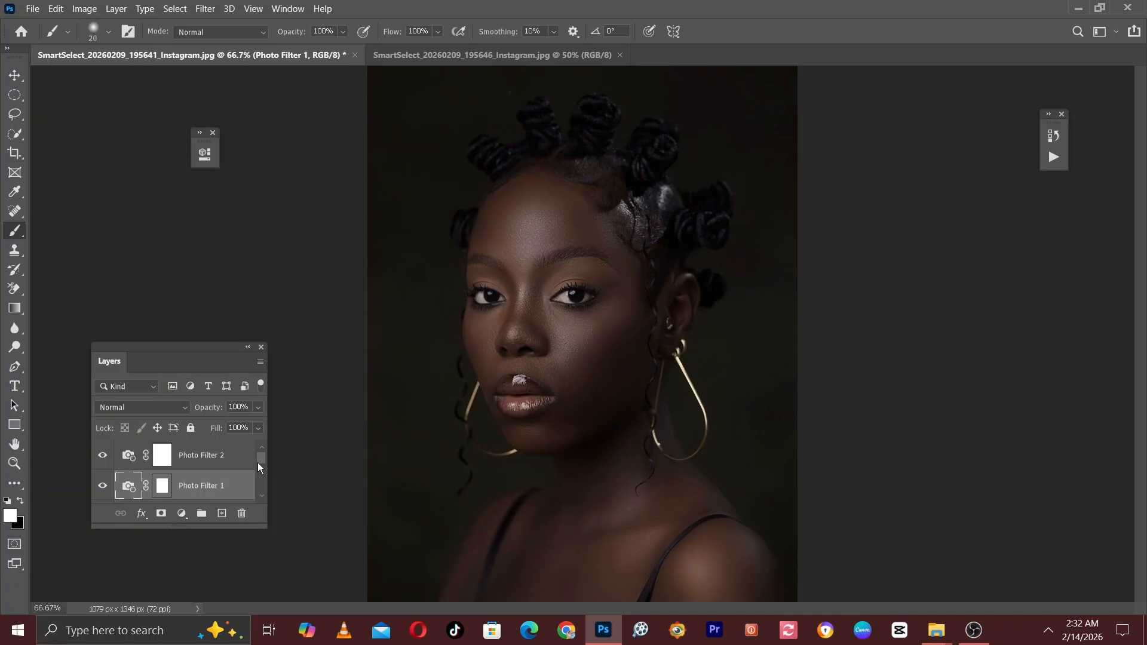
Review the Black & White layer's colour settings and set the layer's opacity to 50%.
{"action": "left_click_drag", "start_coordinate": [260, 465], "coordinate": [263, 487]}
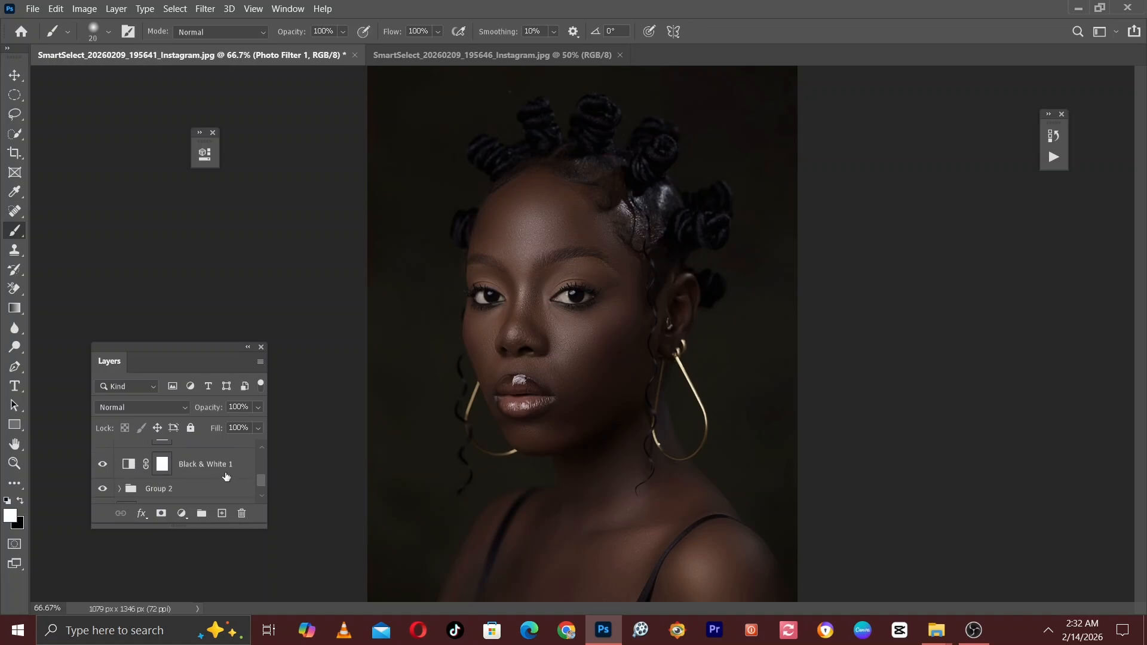
{"action": "left_click", "coordinate": [136, 470]}
{"action": "double_click", "coordinate": [136, 469]}
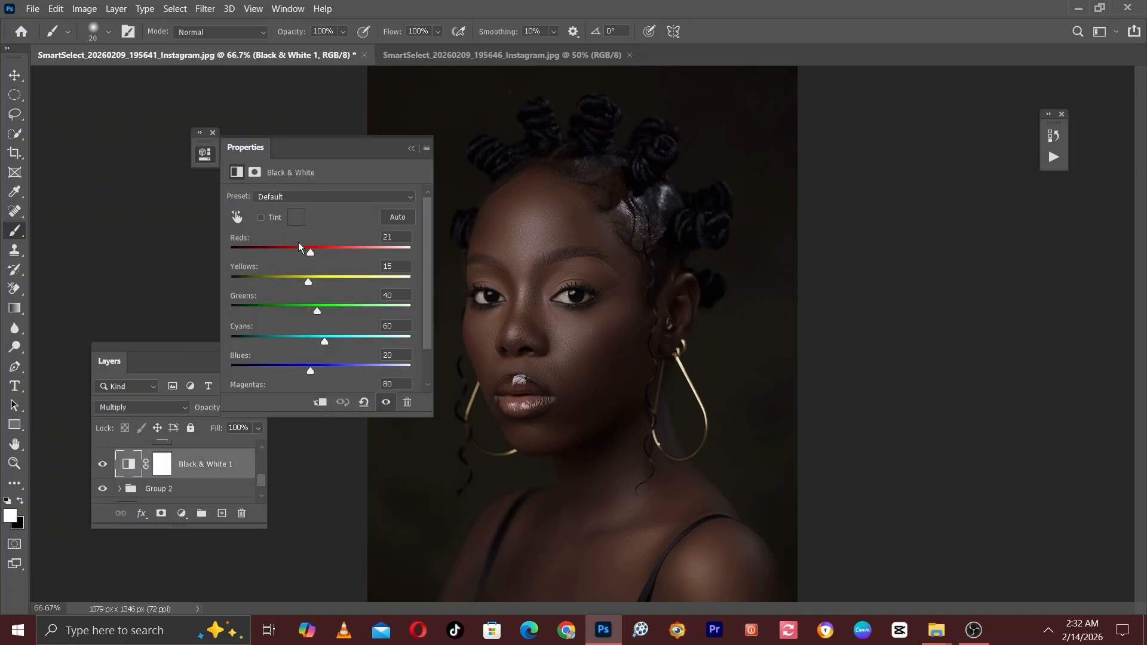
{"action": "left_click", "coordinate": [413, 150]}
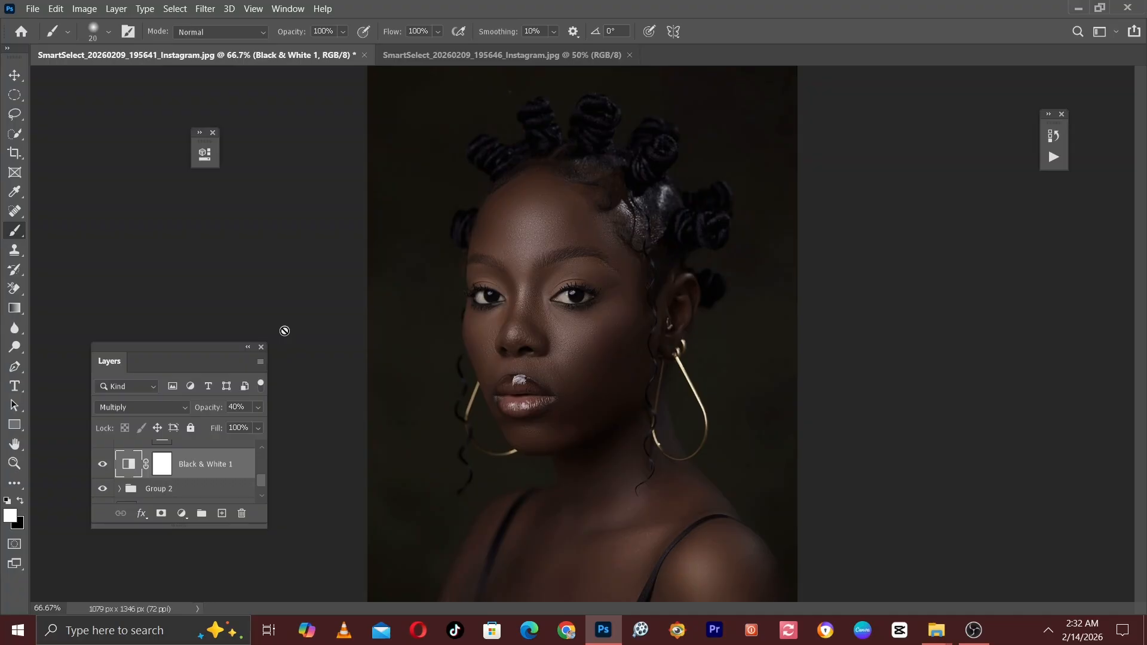
{"action": "left_click", "coordinate": [257, 408]}
{"action": "left_click", "coordinate": [240, 408]}
{"action": "type", "text": "50"}
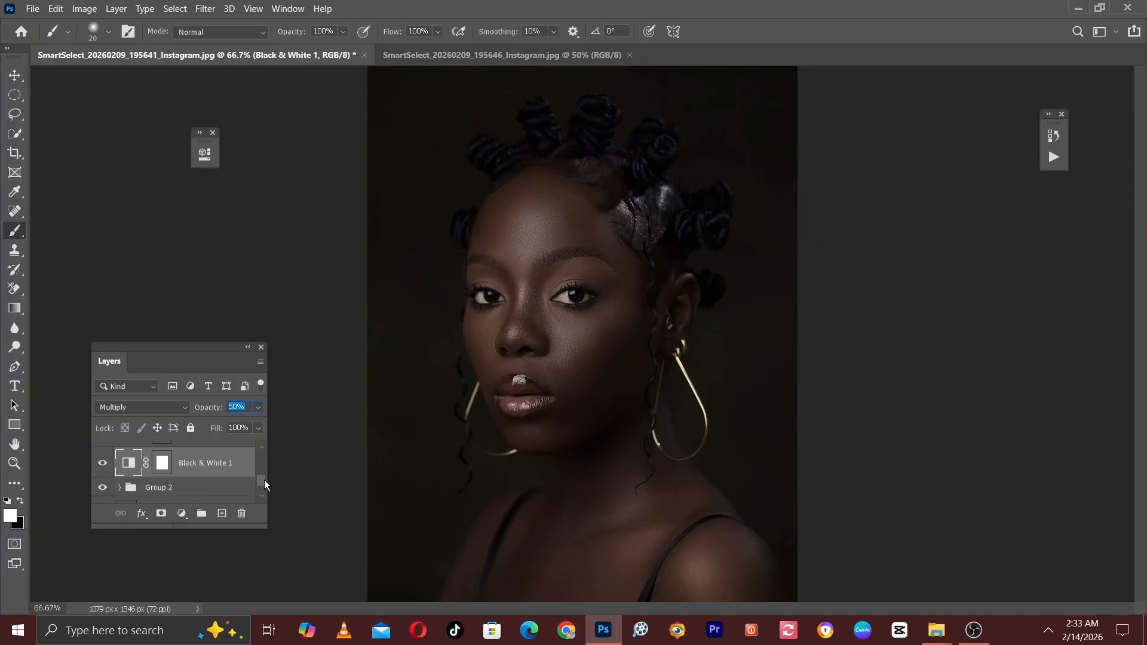
Group all the colour adjustment layers from Black & White up to the top Photo Filter and name the group Melanin.
{"action": "left_click_drag", "start_coordinate": [264, 479], "coordinate": [261, 451]}
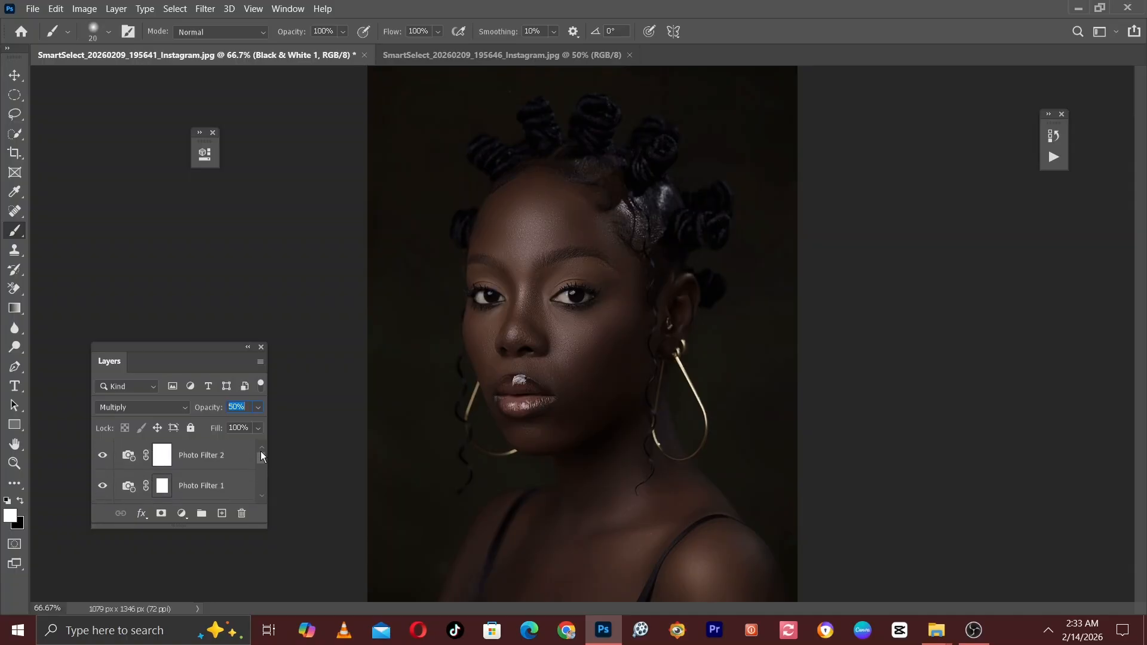
{"action": "left_click", "coordinate": [227, 458]}
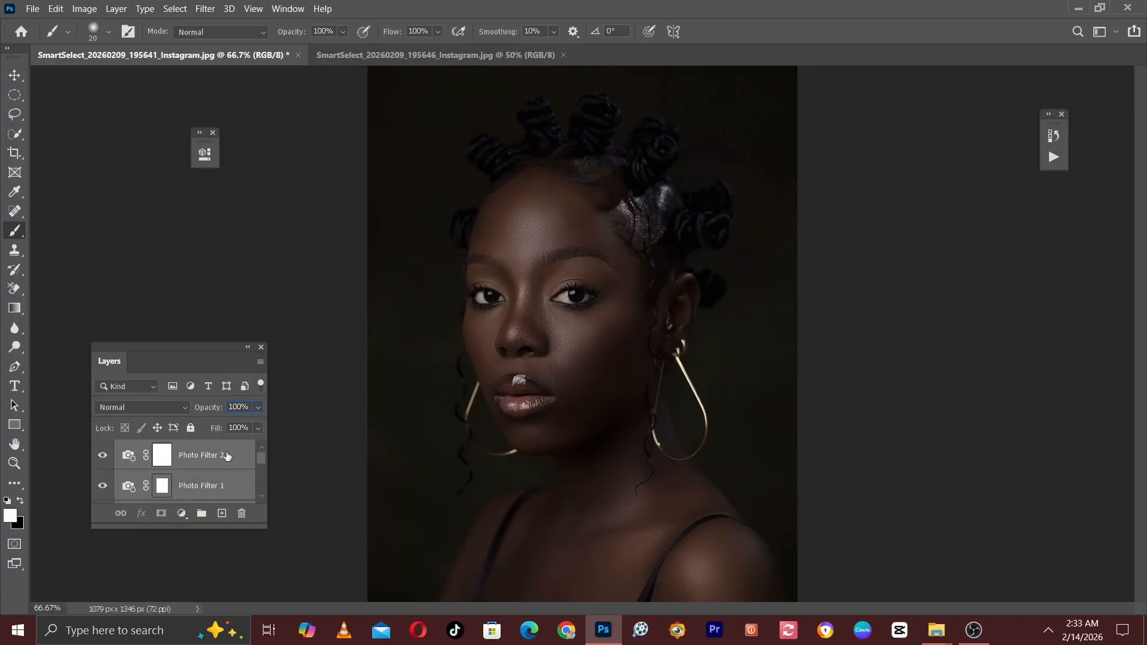
{"action": "key", "text": "ctrl+g"}
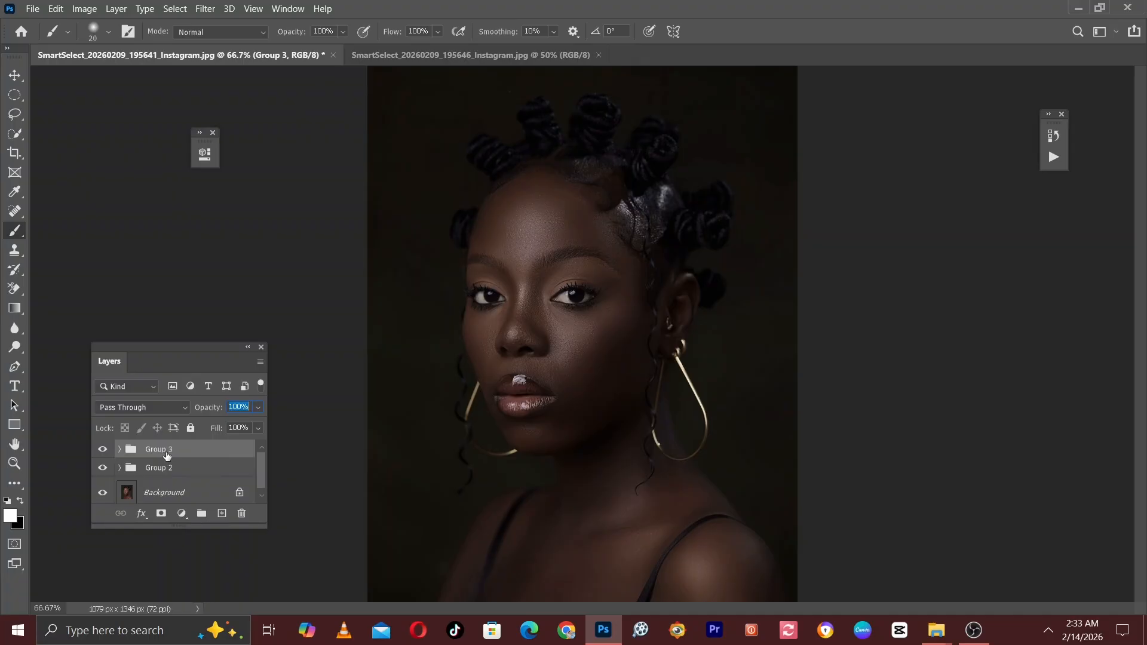
{"action": "double_click", "coordinate": [159, 449]}
{"action": "type", "text": "Melanin"}
Compare the portrait with and without the Melanin group.
{"action": "left_click", "coordinate": [160, 468]}
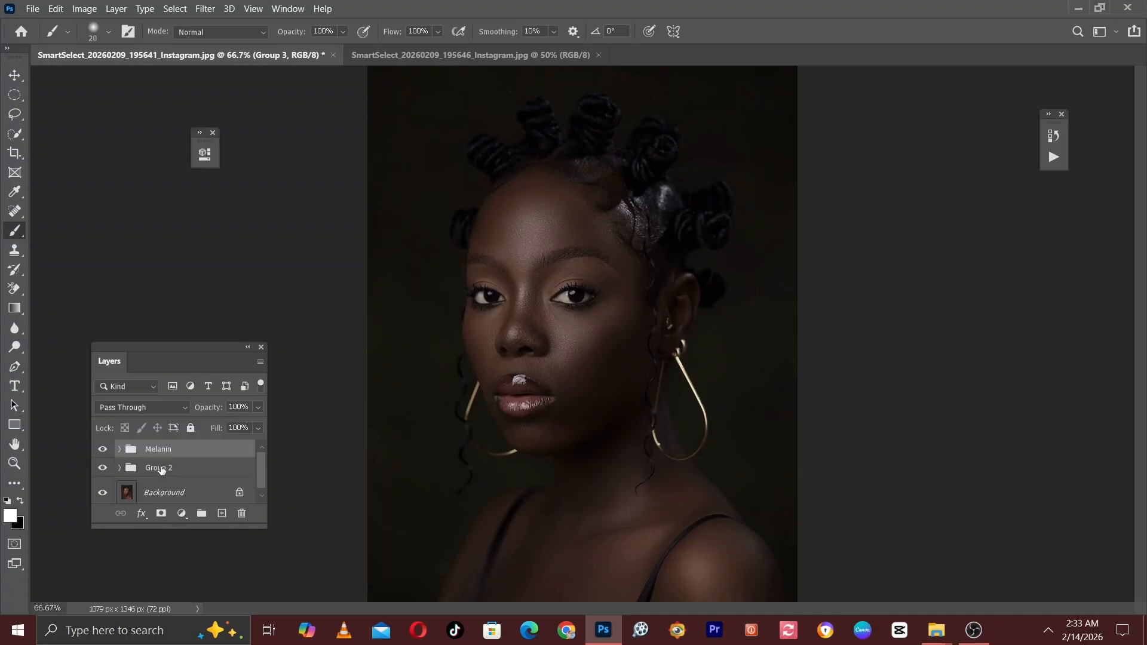
{"action": "left_click", "coordinate": [103, 450]}
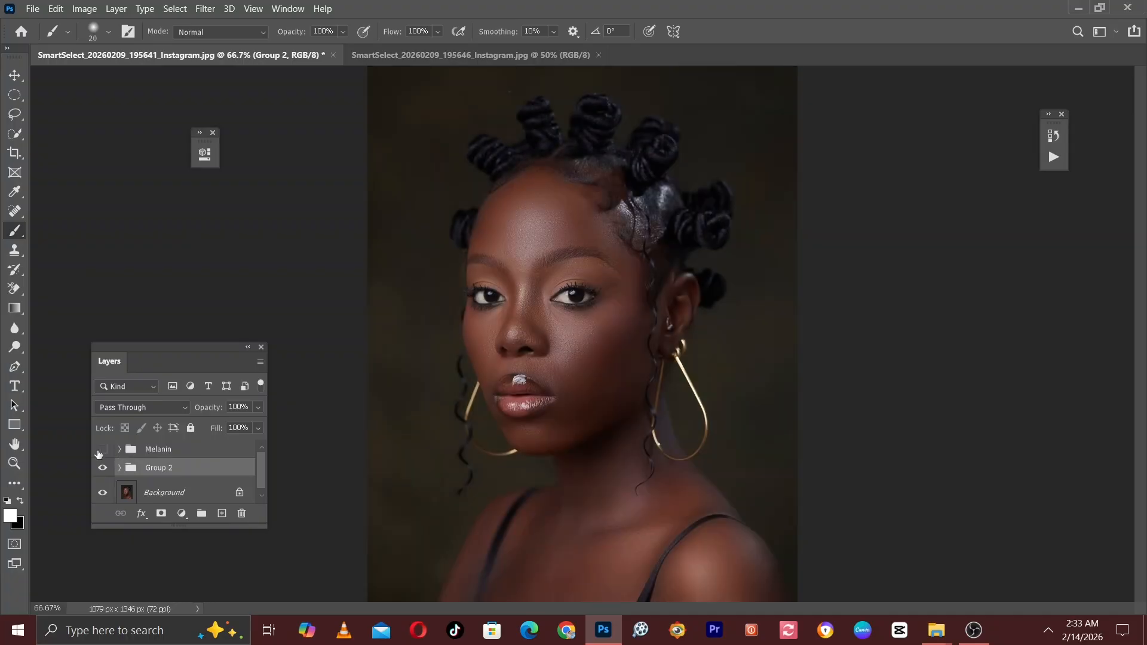
{"action": "left_click", "coordinate": [102, 450]}
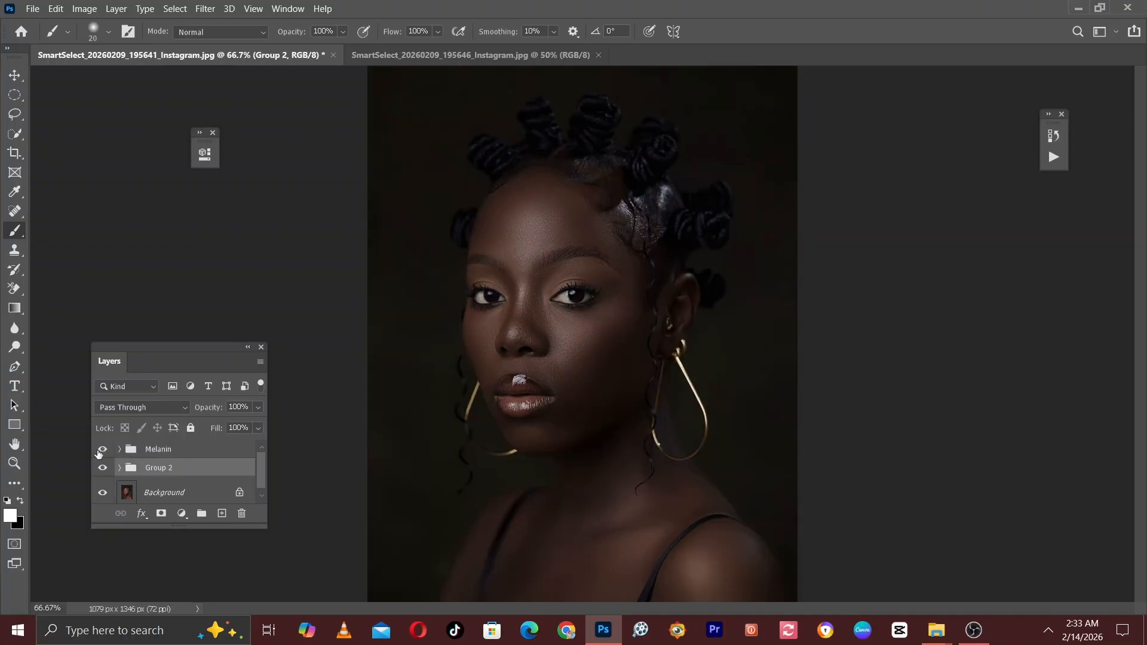
{"action": "left_click", "coordinate": [98, 452]}
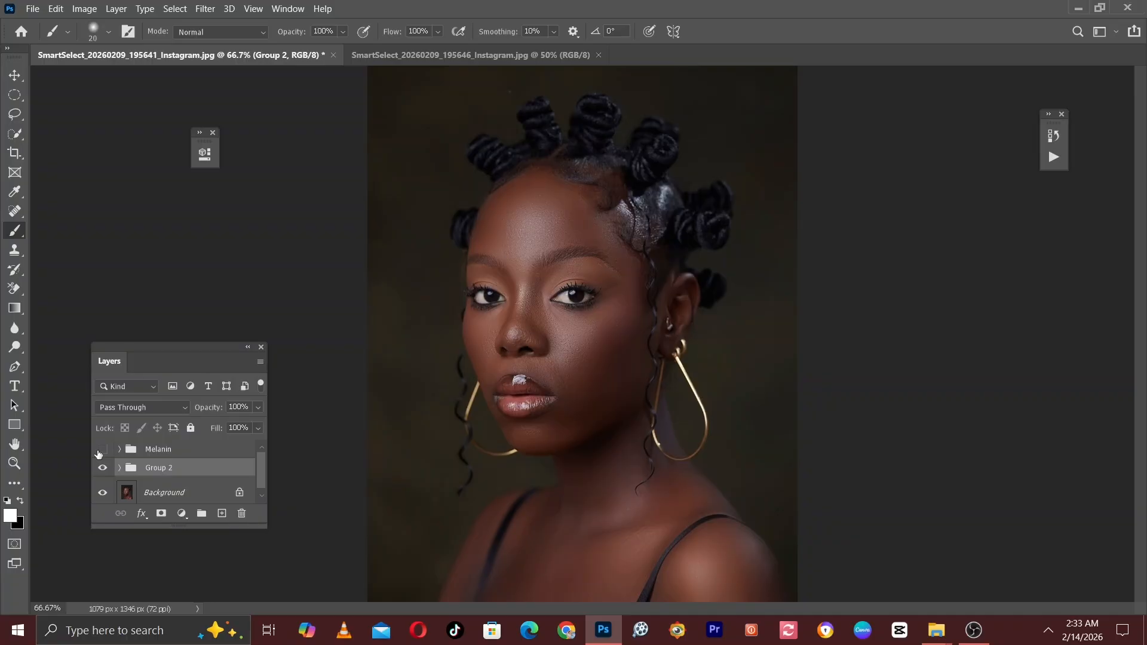
{"action": "left_click", "coordinate": [100, 452]}
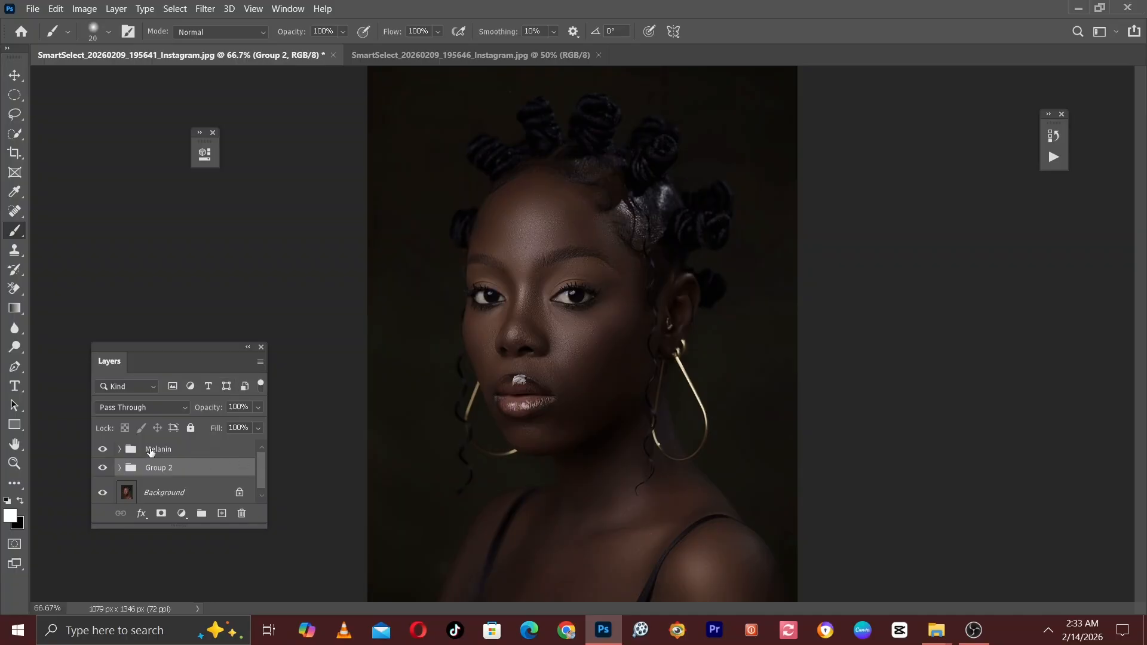
Examine the graded skin tone and texture on the face up close with the Melanin group selected.
{"action": "left_click", "coordinate": [177, 452]}
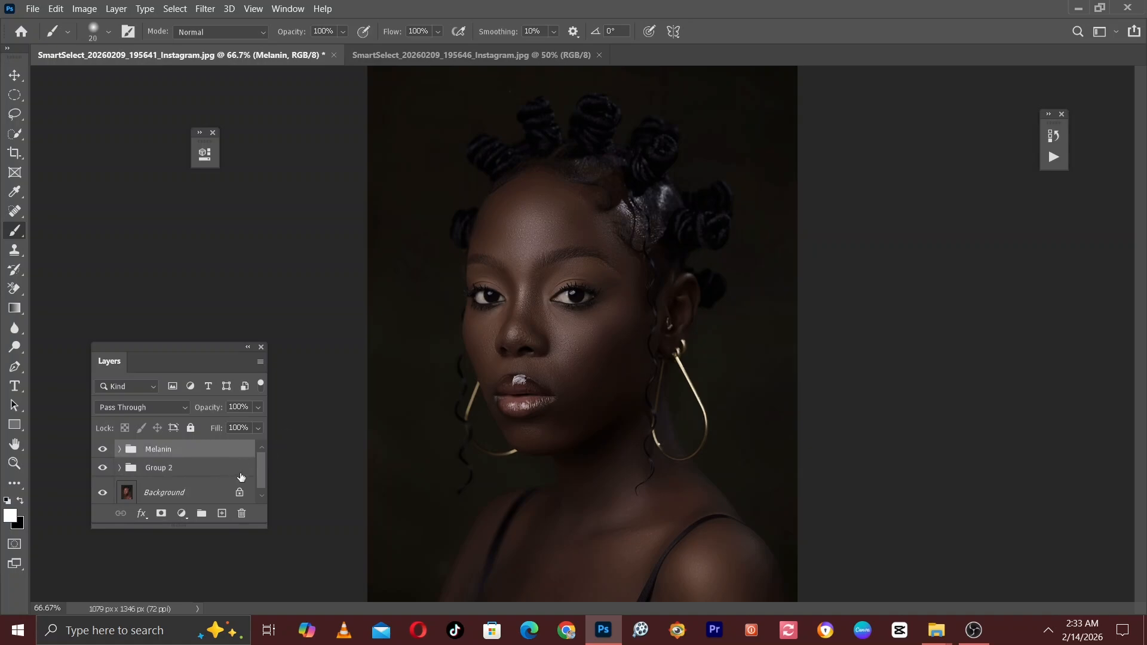
{"action": "key", "text": "ctrl+plus"}
{"action": "key", "text": "ctrl+plus"}
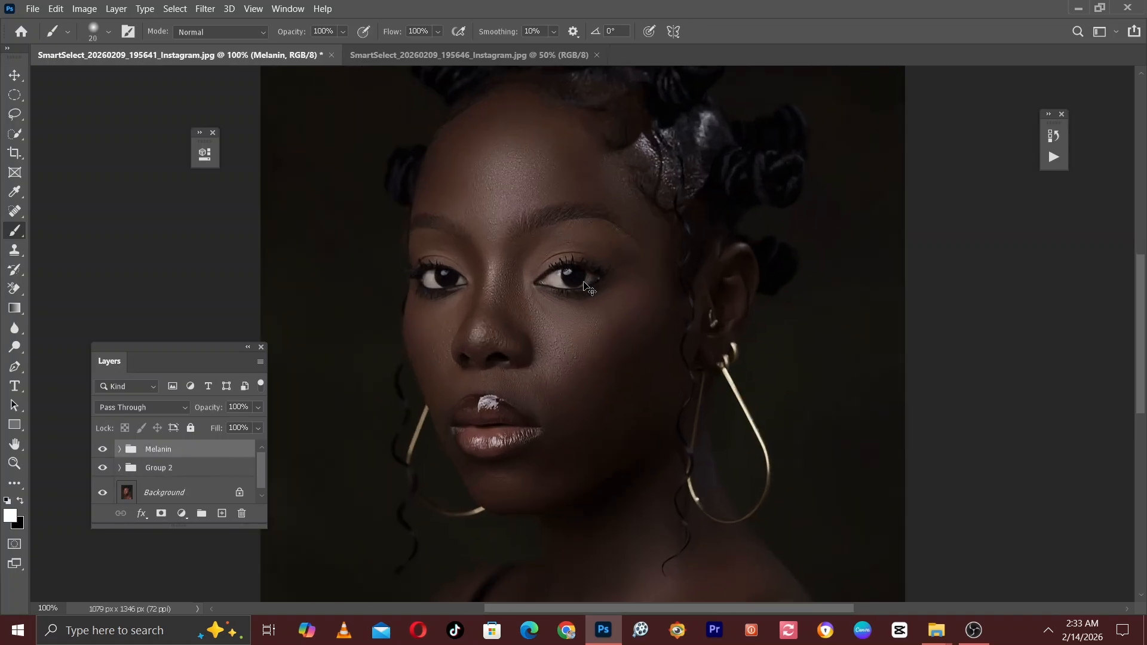
{"action": "key", "text": "ctrl+minus"}
{"action": "key", "text": "ctrl+minus"}
{"action": "key", "text": "ctrl+plus"}
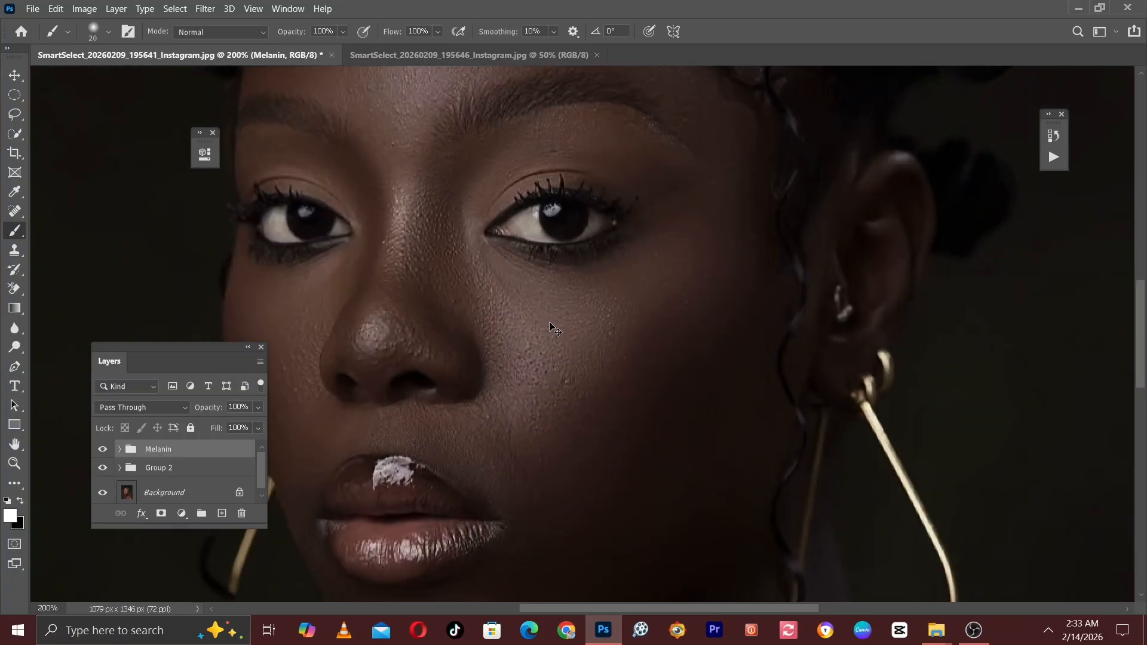
{"action": "key", "text": "ctrl+plus"}
{"action": "key", "text": "ctrl+minus"}
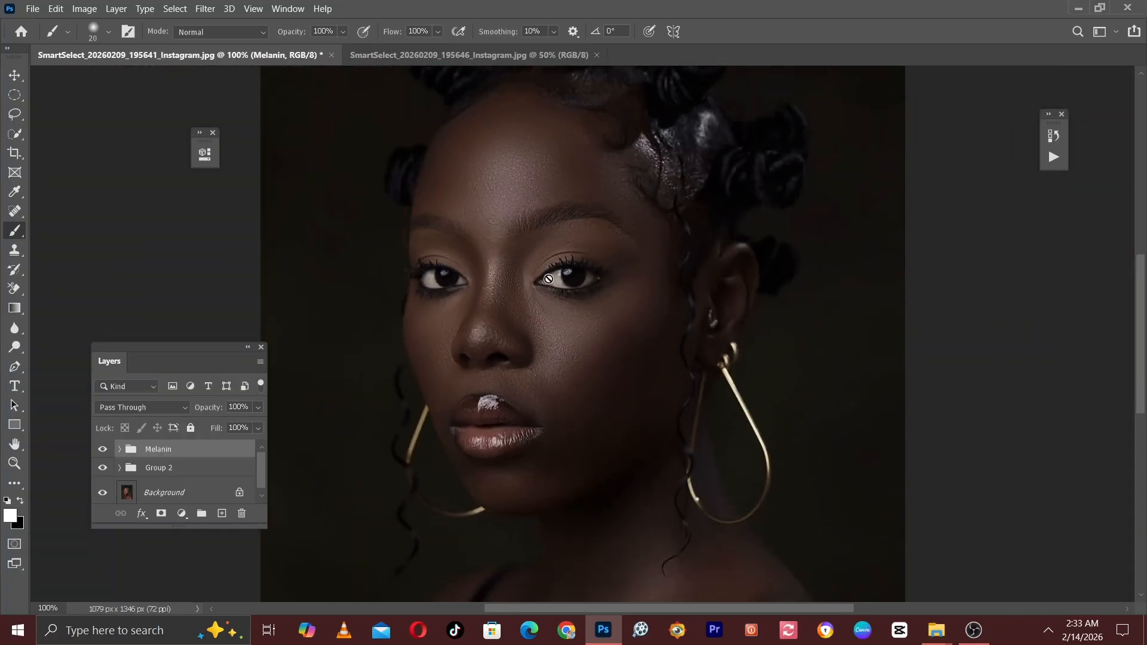
Stamp all visible layers into a new layer above the Melanin group and open it in the Camera Raw Filter.
{"action": "left_click_drag", "start_coordinate": [547, 326], "coordinate": [602, 381]}
{"action": "key", "text": "ctrl+plus"}
{"action": "key", "text": "ctrl+minus"}
{"action": "scroll", "coordinate": [578, 361], "scroll_direction": "up", "scroll_amount": 3}
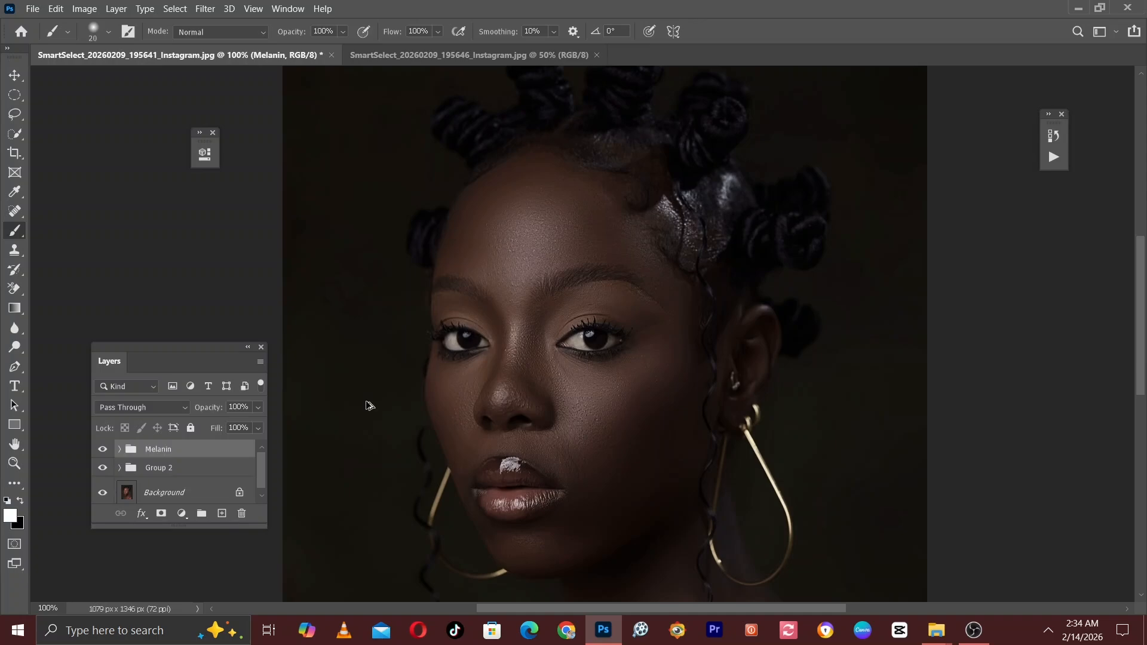
{"action": "key", "text": "ctrl+shift+alt+e"}
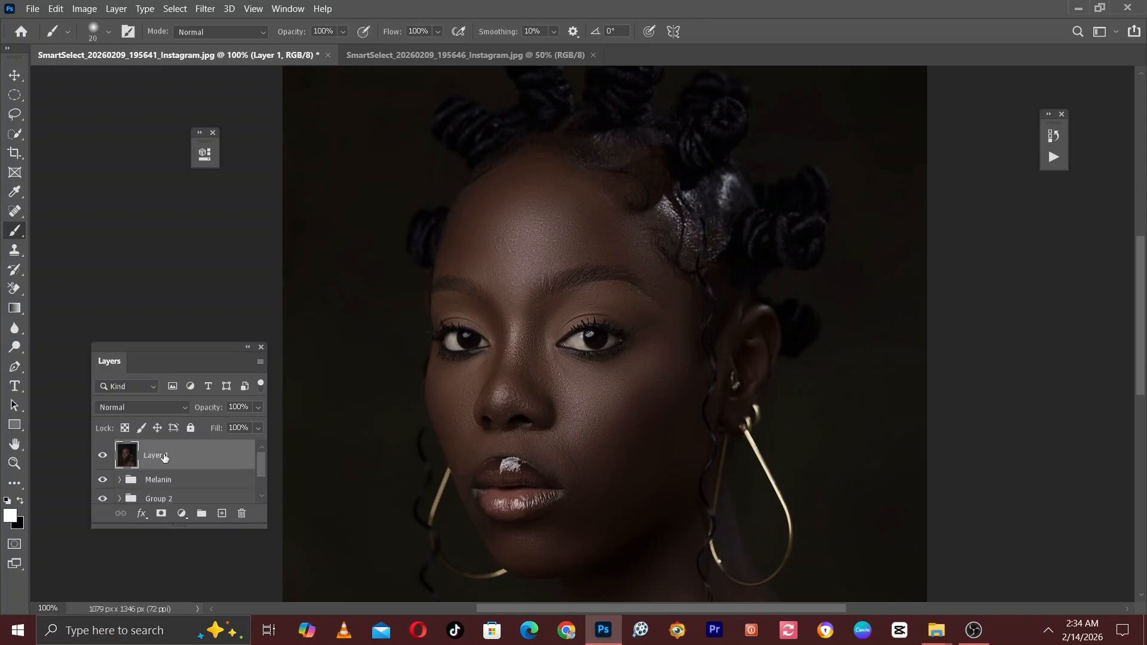
{"action": "left_click", "coordinate": [205, 9]}
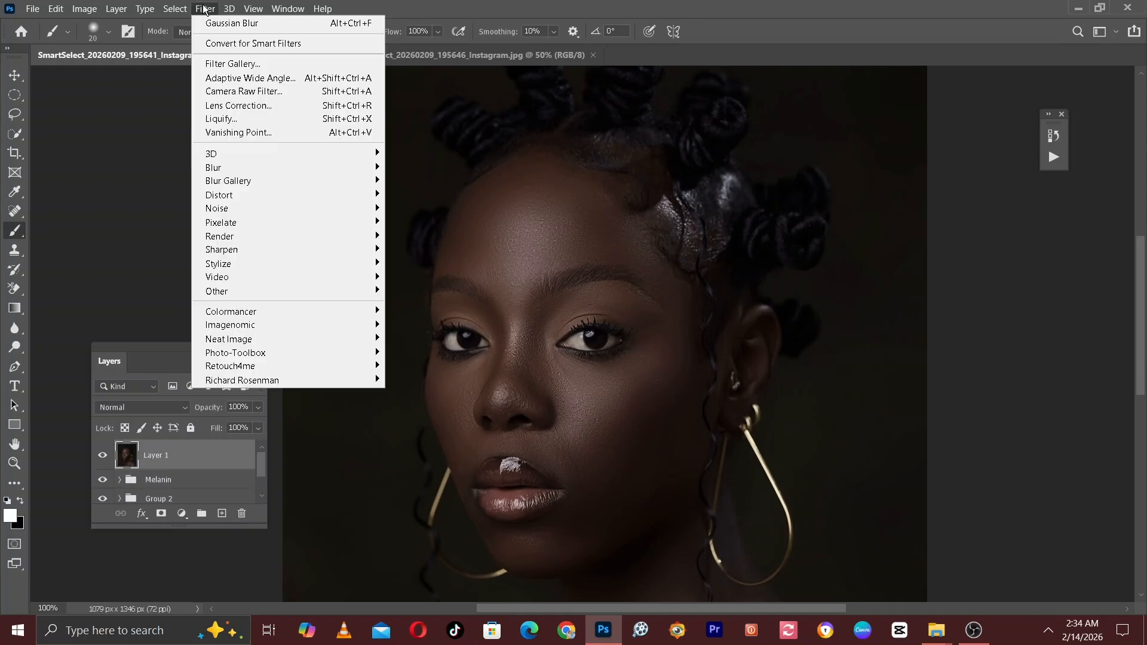
{"action": "left_click", "coordinate": [235, 91]}
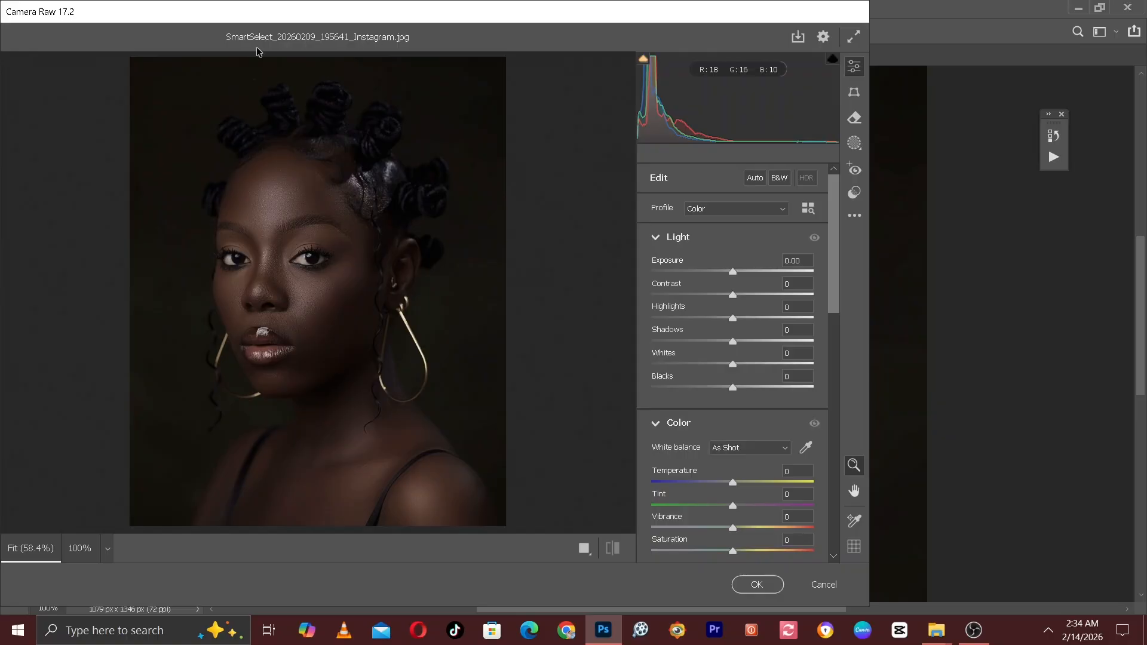
In the Effects settings, set Texture to +7, Clarity to +7 and Dehaze to +2.
{"action": "left_click", "coordinate": [291, 296]}
{"action": "left_click", "coordinate": [291, 296]}
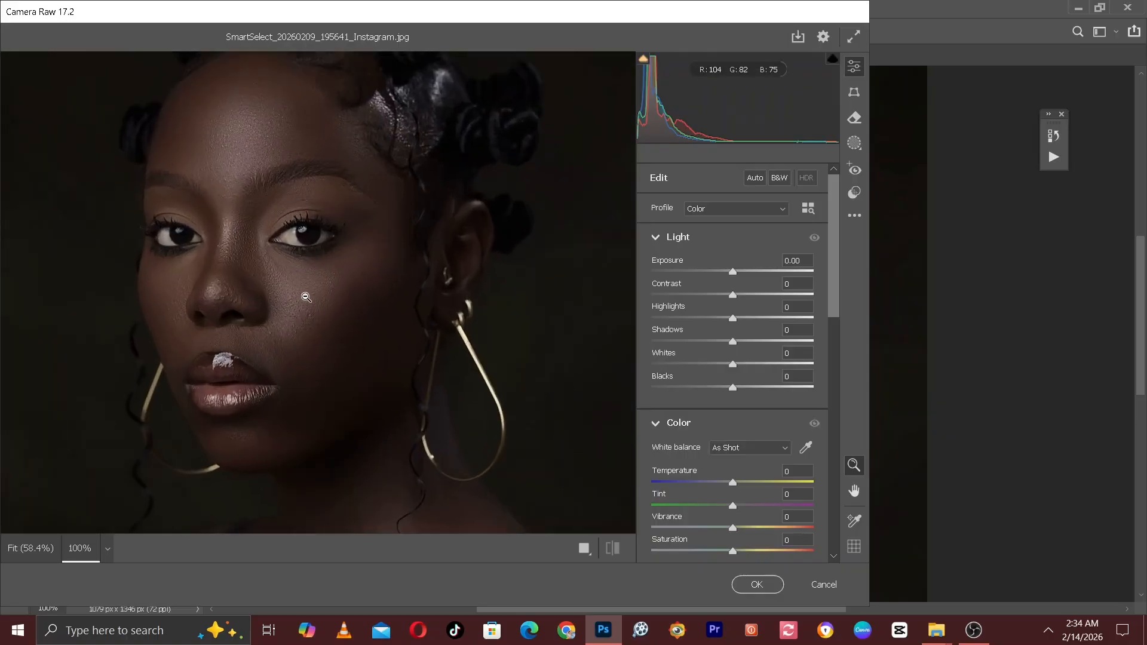
{"action": "left_click_drag", "start_coordinate": [341, 300], "coordinate": [356, 210]}
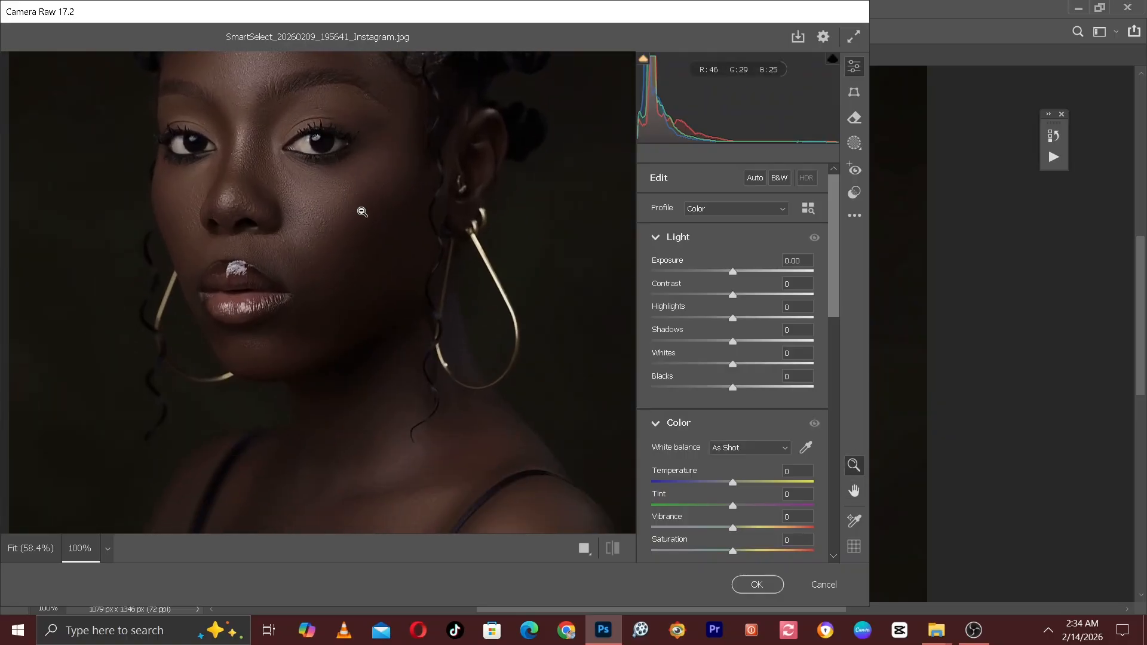
{"action": "scroll", "coordinate": [838, 294], "scroll_direction": "down", "scroll_amount": 1}
{"action": "scroll", "coordinate": [838, 294], "scroll_direction": "down", "scroll_amount": 10}
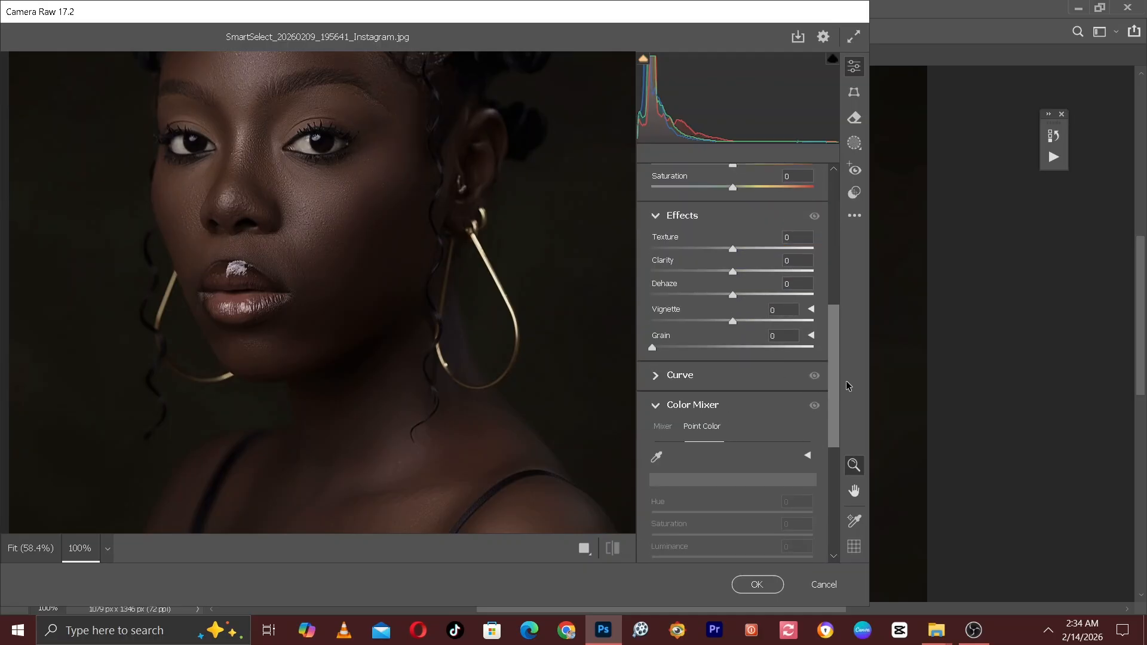
{"action": "scroll", "coordinate": [847, 385], "scroll_direction": "down", "scroll_amount": 1}
{"action": "scroll", "coordinate": [848, 385], "scroll_direction": "up", "scroll_amount": 2}
{"action": "scroll", "coordinate": [845, 379], "scroll_direction": "up", "scroll_amount": 3}
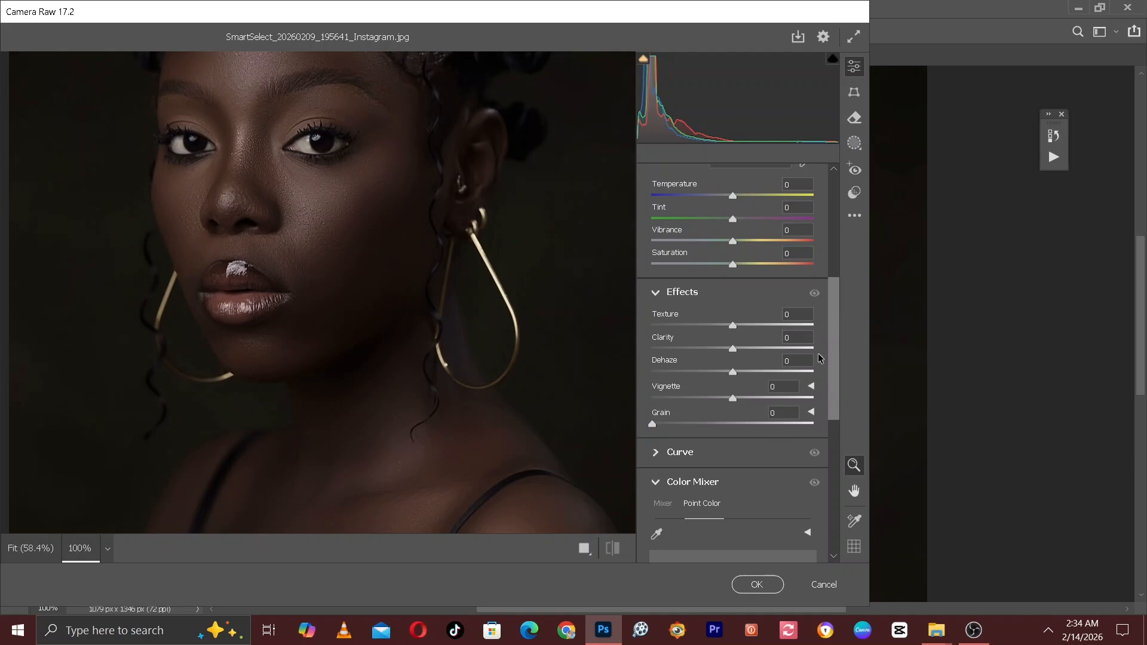
{"action": "left_click_drag", "start_coordinate": [379, 225], "coordinate": [402, 376]}
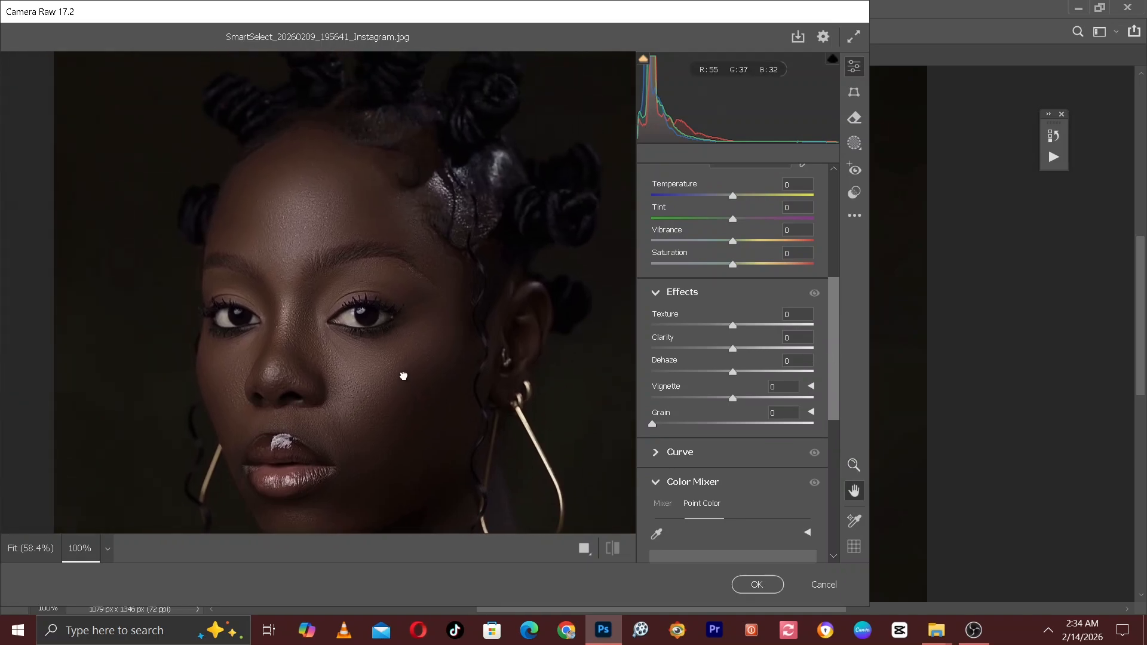
{"action": "key", "text": "ctrl+plus"}
{"action": "key", "text": "ctrl+minus"}
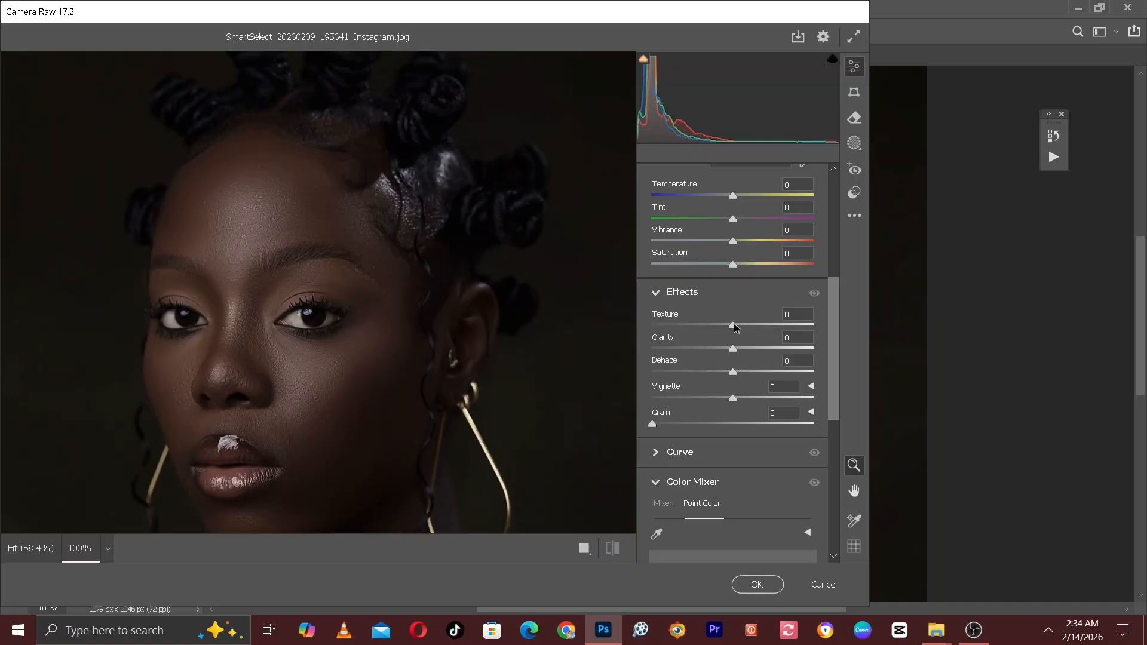
{"action": "left_click_drag", "start_coordinate": [735, 324], "coordinate": [740, 328]}
{"action": "left_click_drag", "start_coordinate": [734, 349], "coordinate": [741, 354]}
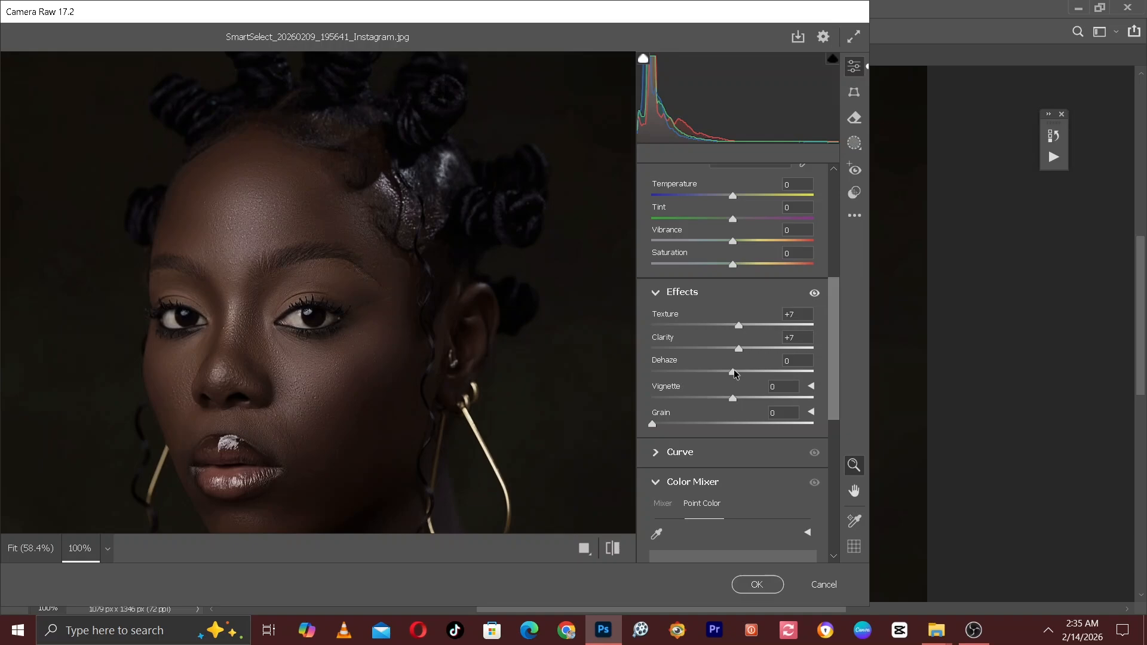
{"action": "left_click_drag", "start_coordinate": [735, 374], "coordinate": [738, 374]}
Compare the eye and forehead texture at 200% with the default and current Effects settings.
{"action": "left_click", "coordinate": [613, 549]}
{"action": "key", "text": "ctrl+equal"}
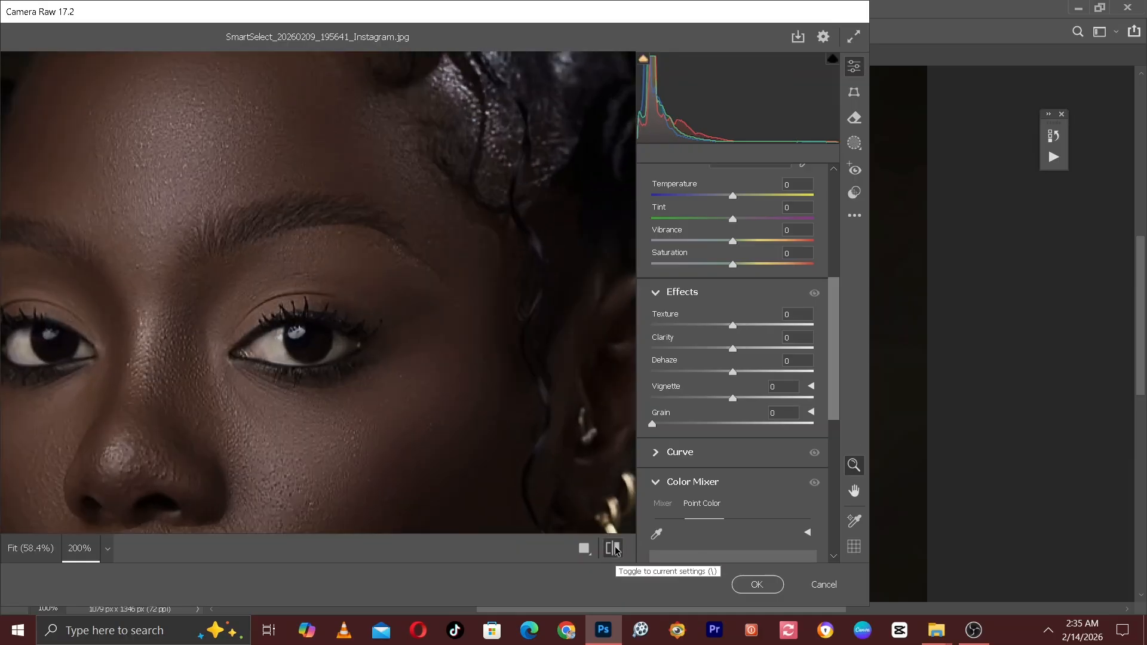
{"action": "left_click", "coordinate": [613, 549]}
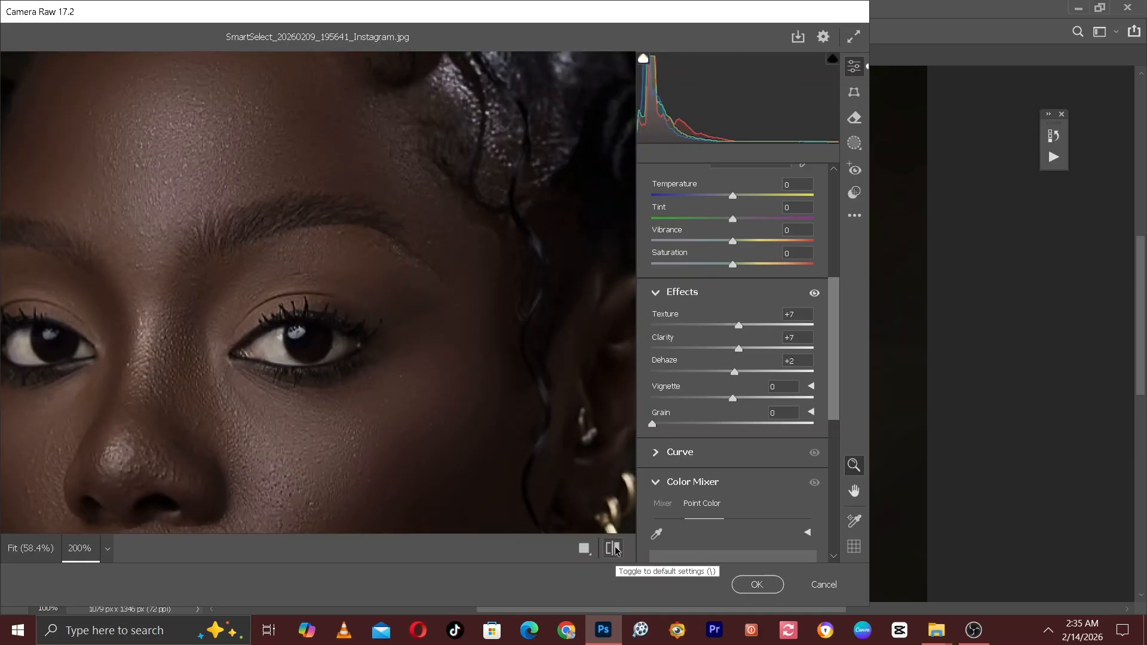
{"action": "left_click", "coordinate": [613, 548]}
{"action": "left_click", "coordinate": [614, 549]}
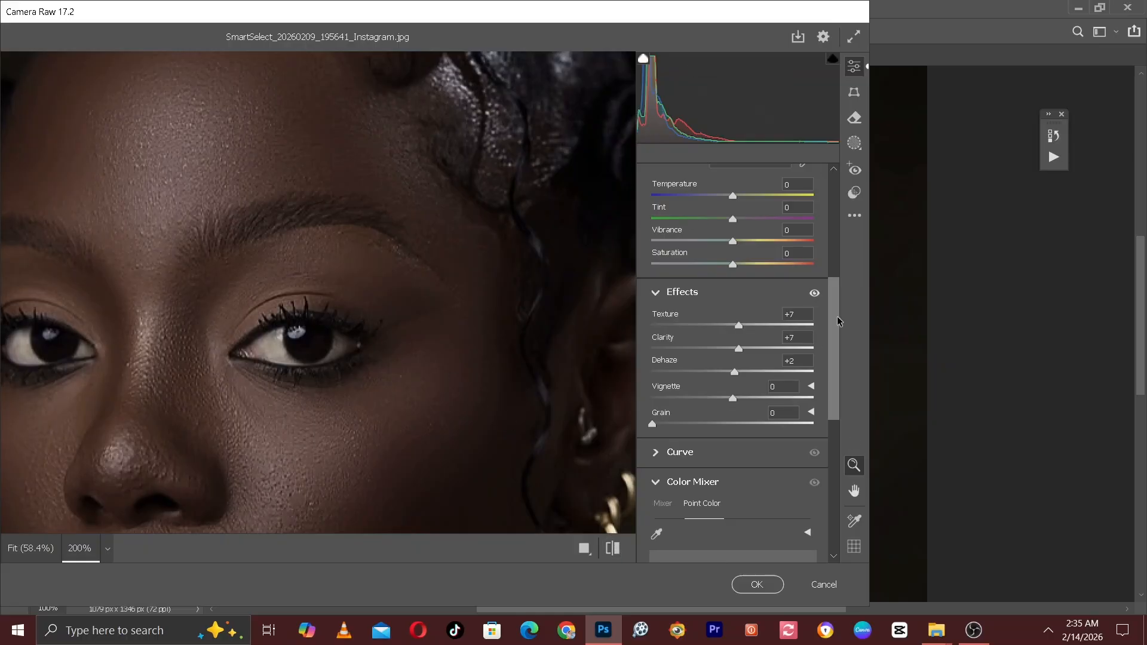
Set the Detail Sharpening amount to 30 while checking the facial detail up close.
{"action": "left_click_drag", "start_coordinate": [839, 321], "coordinate": [836, 359]}
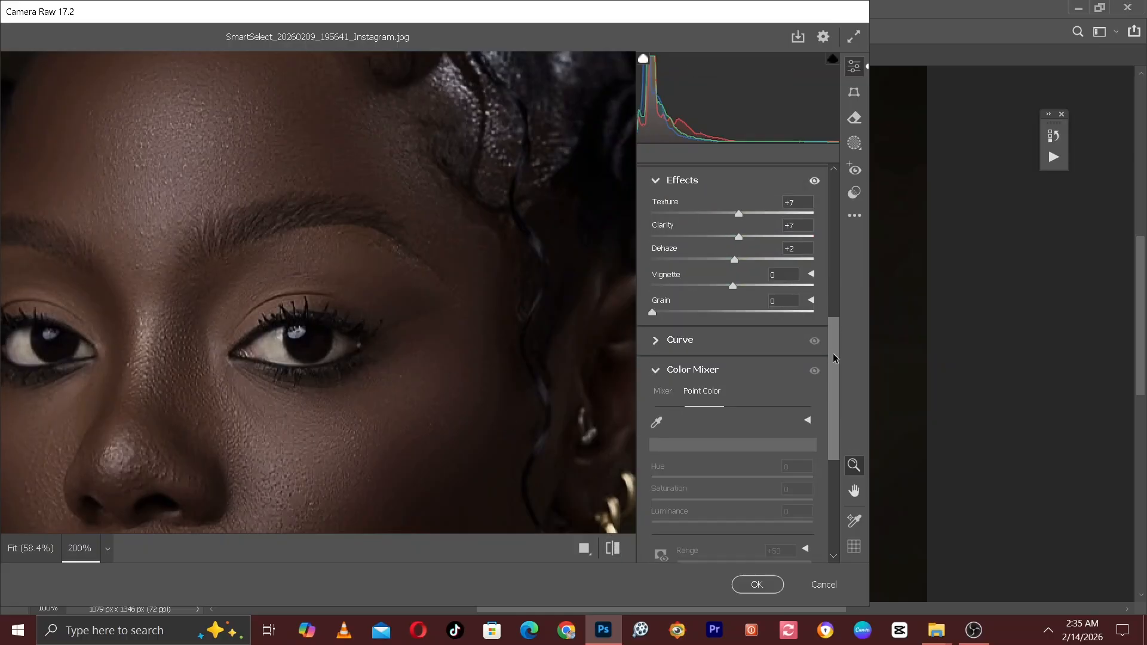
{"action": "key", "text": "ctrl+minus"}
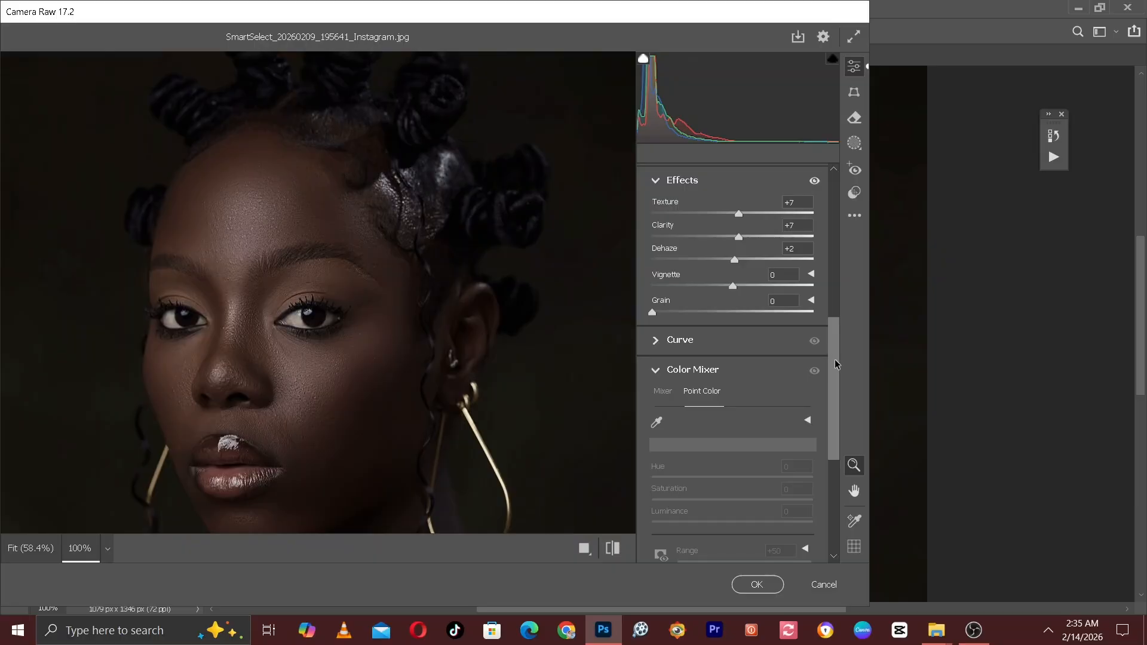
{"action": "left_click_drag", "start_coordinate": [835, 363], "coordinate": [835, 456]}
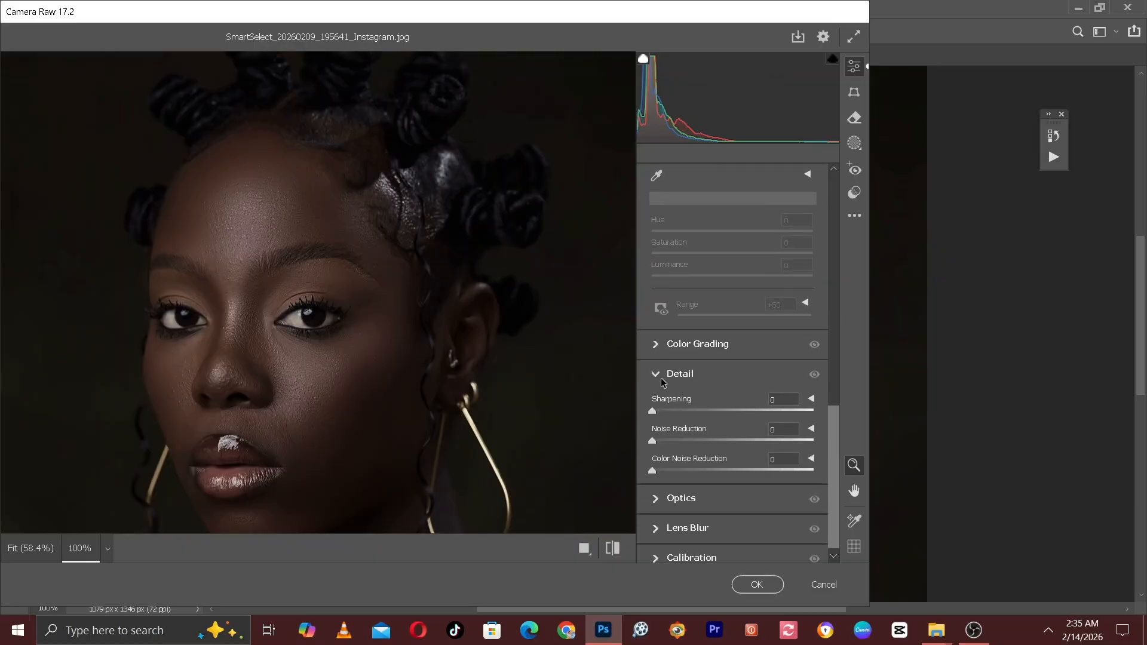
{"action": "key", "text": "ctrl+plus"}
{"action": "left_click_drag", "start_coordinate": [397, 346], "coordinate": [484, 270]}
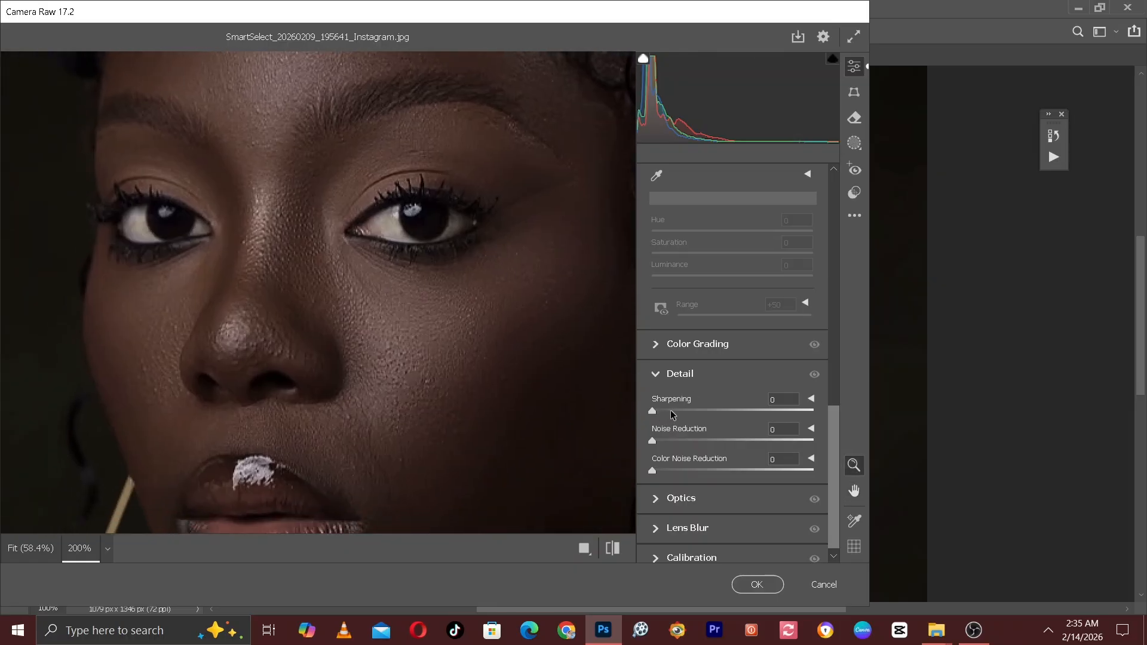
{"action": "left_click", "coordinate": [671, 411]}
{"action": "left_click_drag", "start_coordinate": [670, 410], "coordinate": [681, 410]}
{"action": "key", "text": "ctrl+minus"}
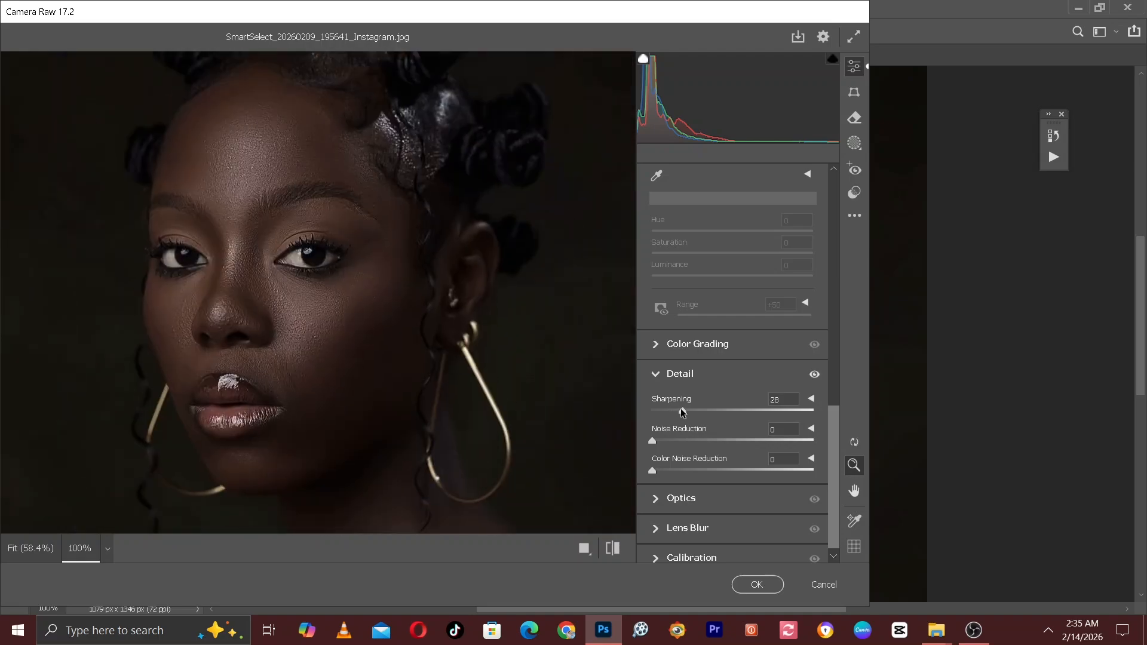
{"action": "left_click_drag", "start_coordinate": [685, 412], "coordinate": [687, 413]}
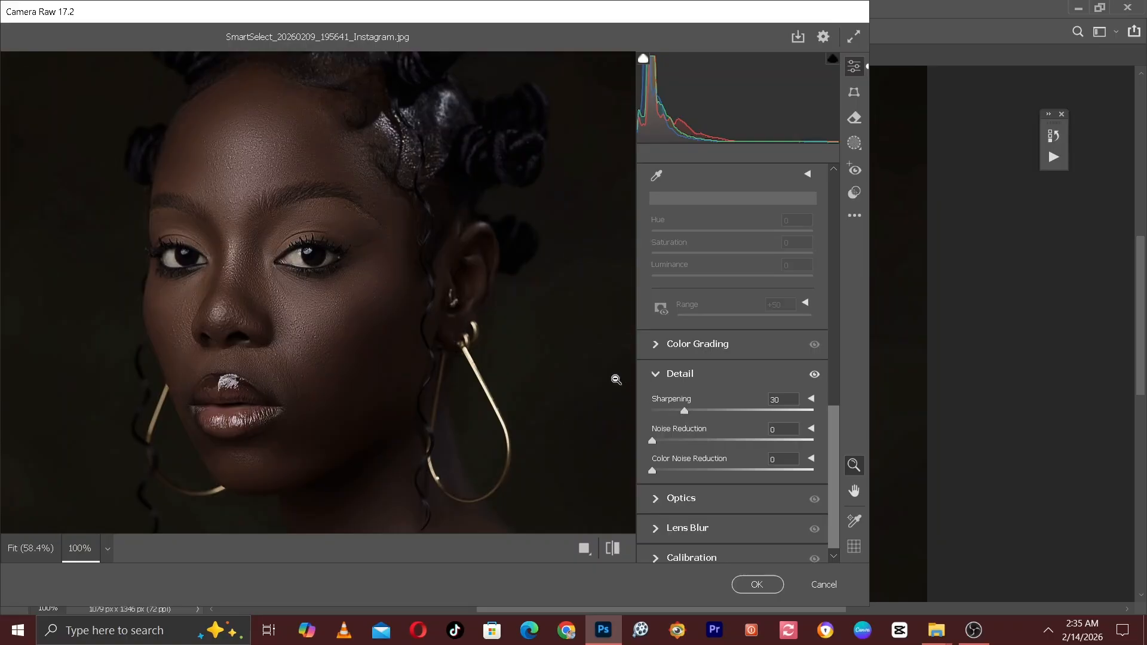
Compare the sharpened face with the default settings at 200%, and check the whole portrait at reduced size.
{"action": "key", "text": "ctrl+plus"}
{"action": "left_click_drag", "start_coordinate": [435, 313], "coordinate": [412, 340]}
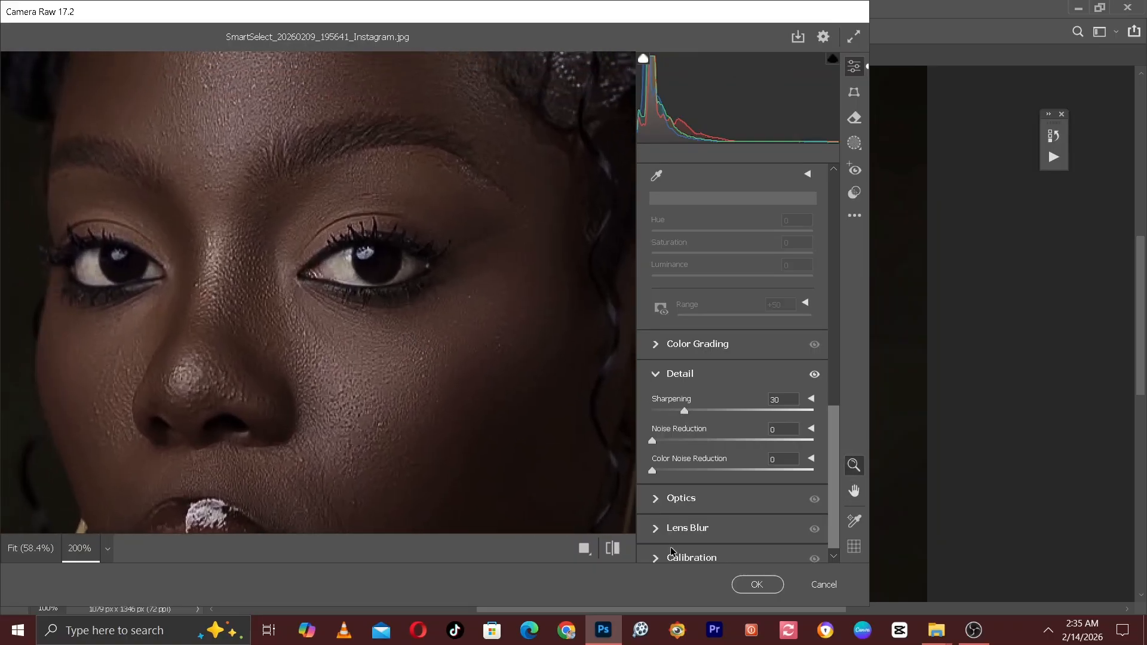
{"action": "left_click", "coordinate": [614, 549]}
{"action": "left_click", "coordinate": [614, 548]}
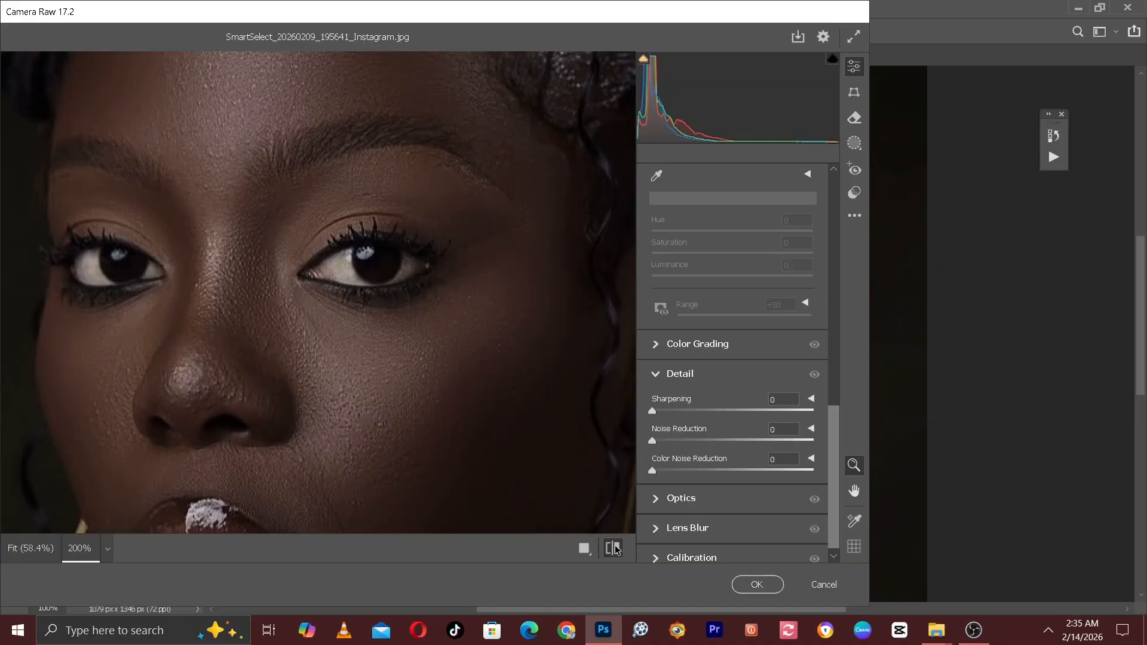
{"action": "left_click", "coordinate": [613, 549]}
{"action": "left_click", "coordinate": [614, 548]}
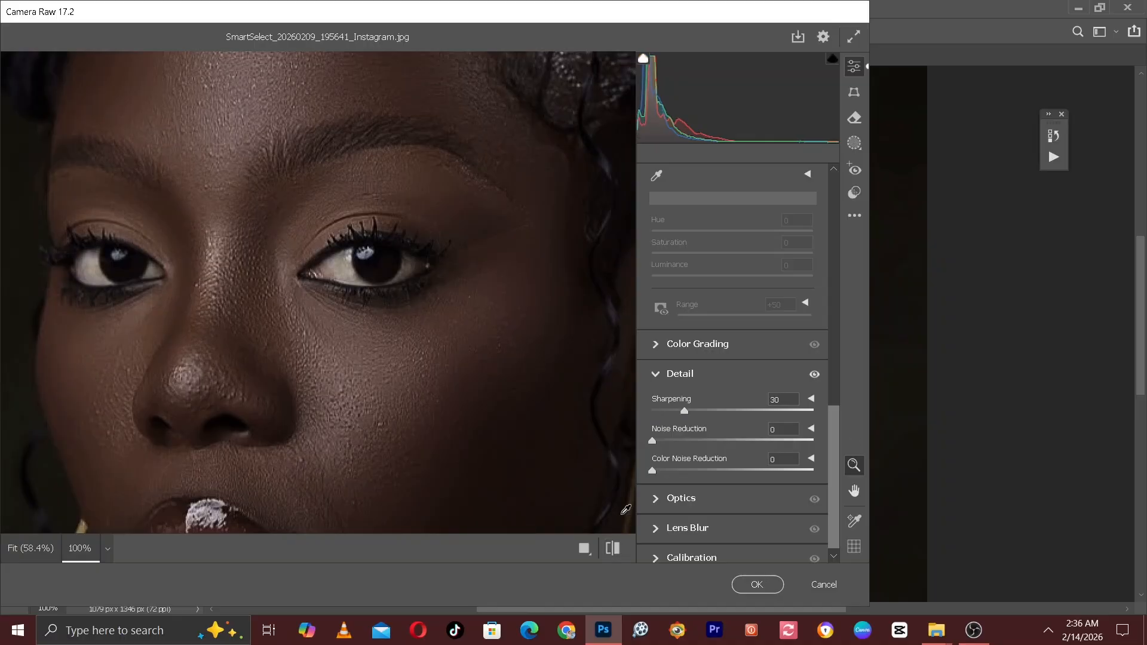
{"action": "key", "text": "ctrl+minus"}
{"action": "key", "text": "ctrl+minus"}
{"action": "left_click_drag", "start_coordinate": [471, 374], "coordinate": [431, 381]}
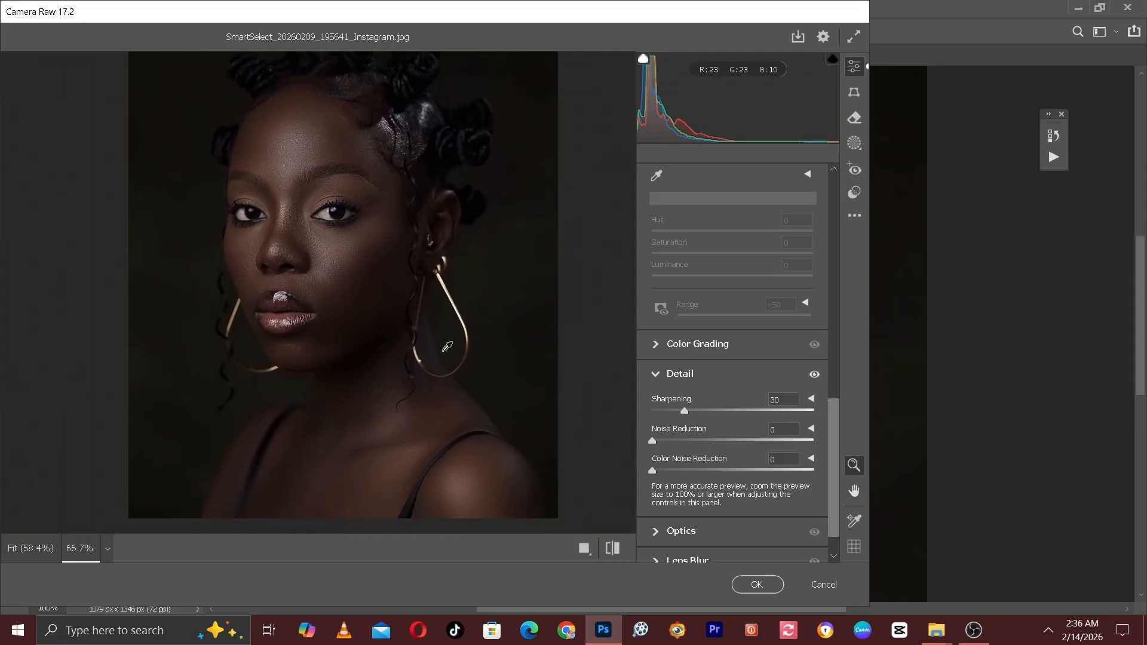
{"action": "key", "text": "ctrl+minus"}
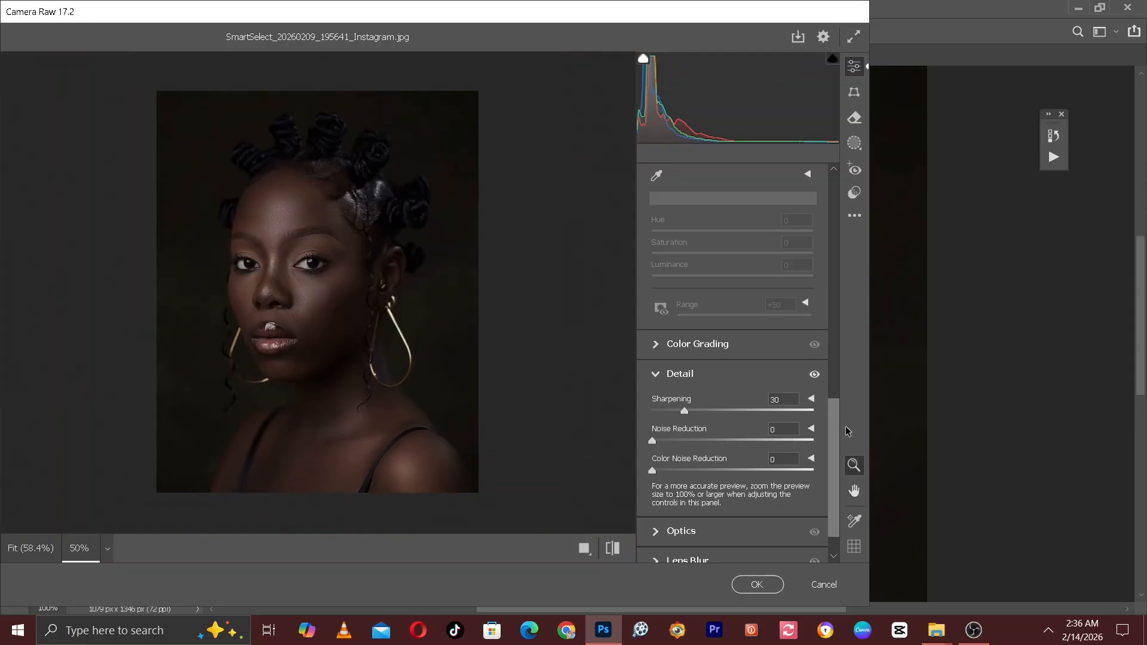
Try a greener tint and a saturation change in the Color settings and reset both to 0.
{"action": "left_click_drag", "start_coordinate": [833, 413], "coordinate": [828, 244]}
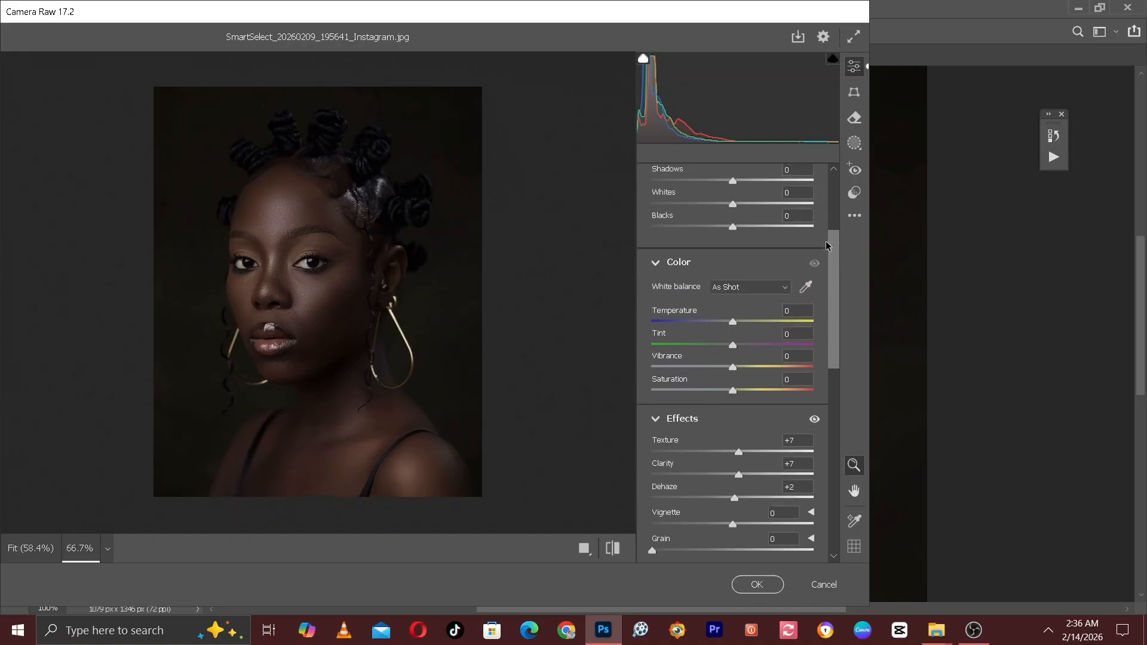
{"action": "key", "text": "ctrl+plus"}
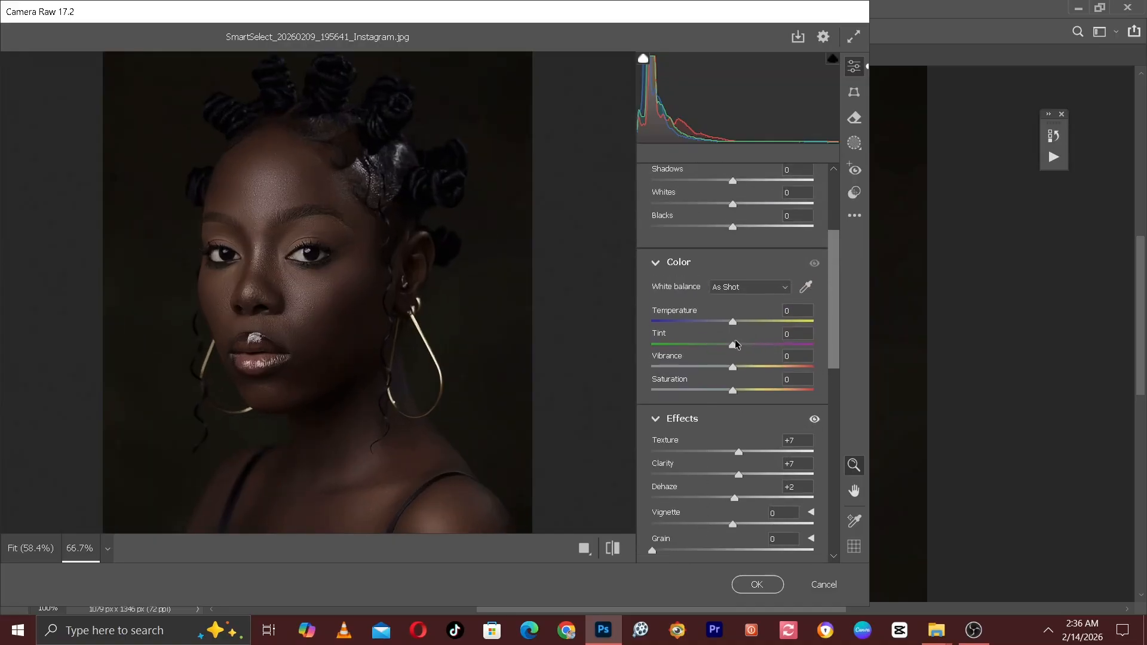
{"action": "left_click_drag", "start_coordinate": [733, 343], "coordinate": [703, 345]}
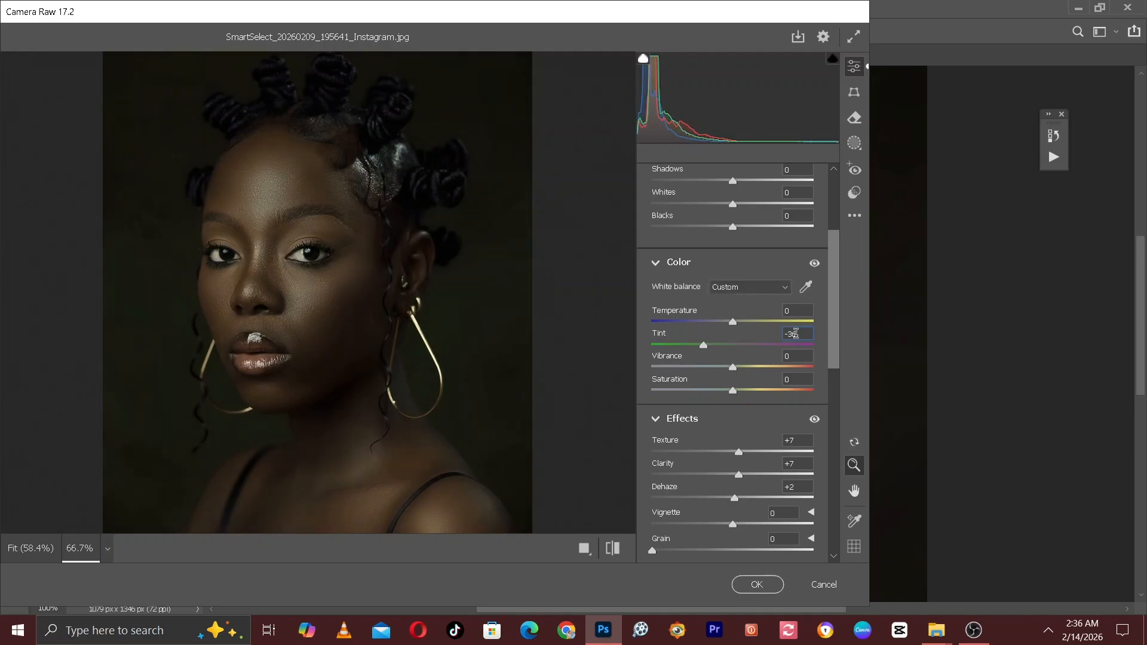
{"action": "double_click", "coordinate": [734, 346]}
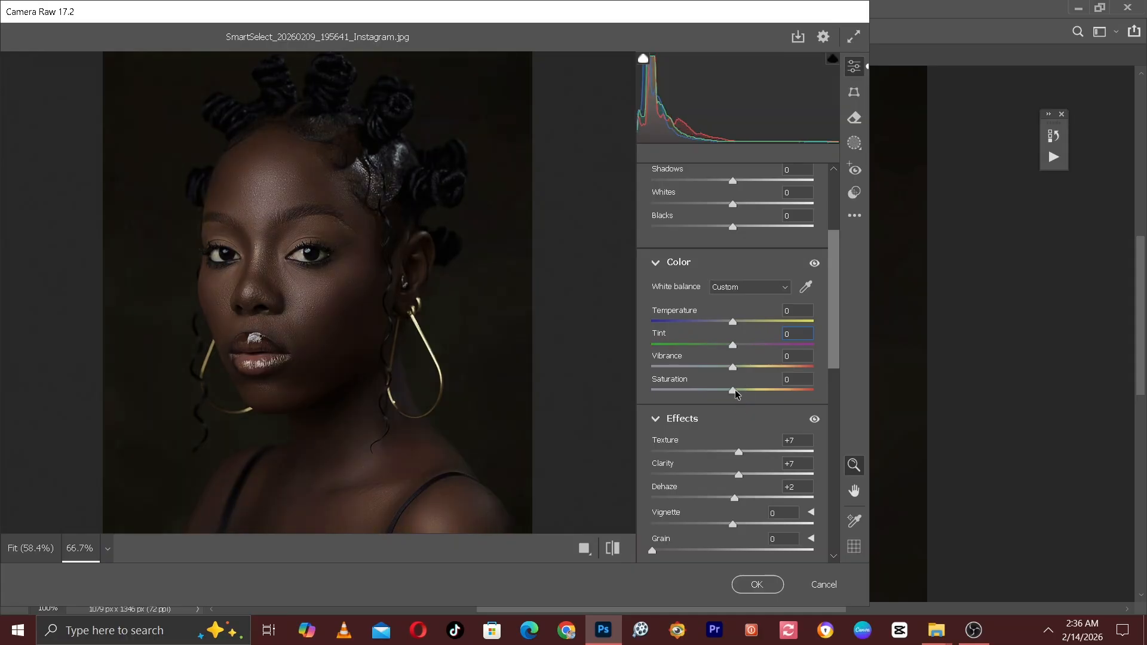
{"action": "left_click_drag", "start_coordinate": [739, 393], "coordinate": [742, 392]}
{"action": "left_click", "coordinate": [800, 381]}
{"action": "type", "text": "0"}
Try shifting the Red Primary hue in the Calibration settings and reset it to 0.
{"action": "left_click_drag", "start_coordinate": [835, 277], "coordinate": [815, 525]}
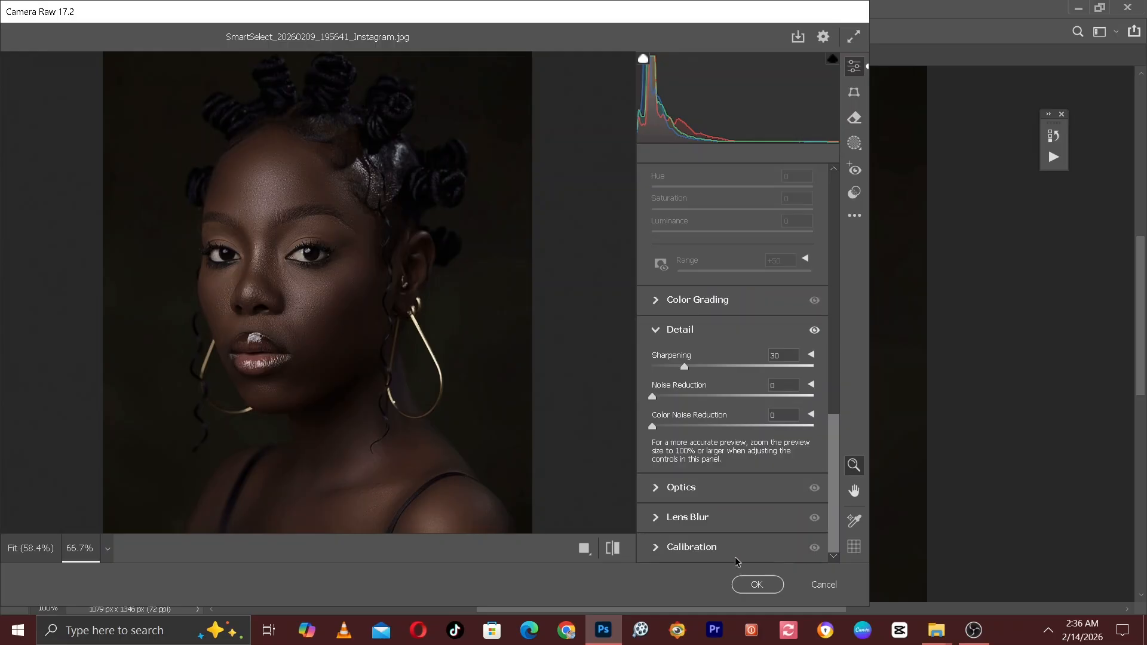
{"action": "left_click", "coordinate": [664, 551]}
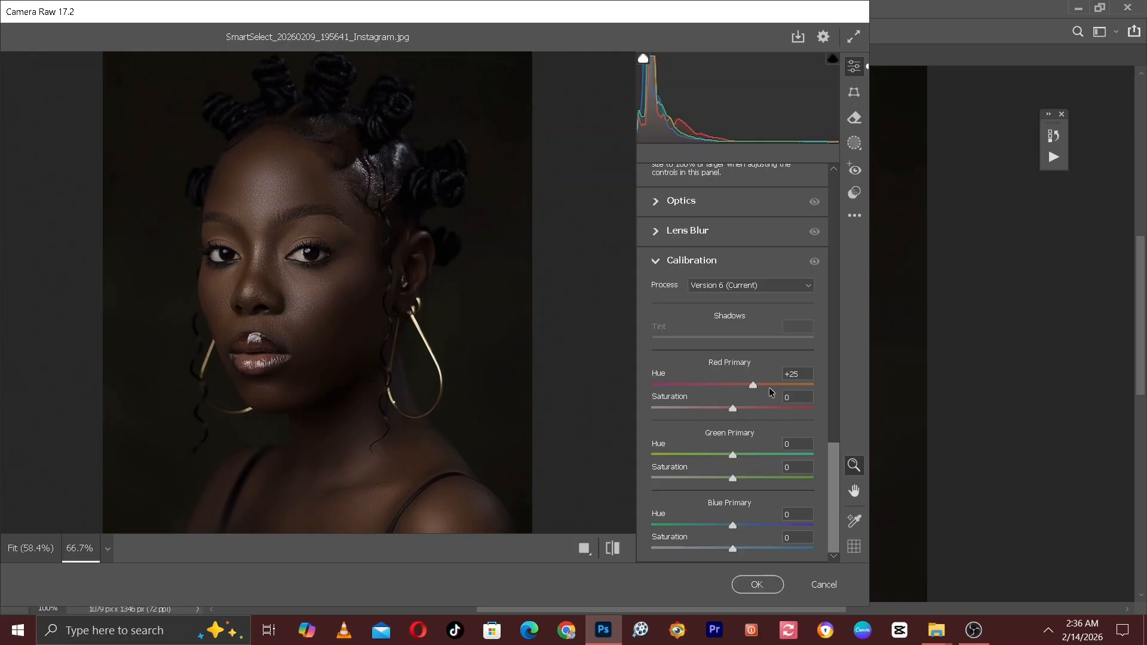
{"action": "left_click_drag", "start_coordinate": [754, 384], "coordinate": [726, 388]}
{"action": "left_click", "coordinate": [798, 373]}
{"action": "type", "text": "0"}
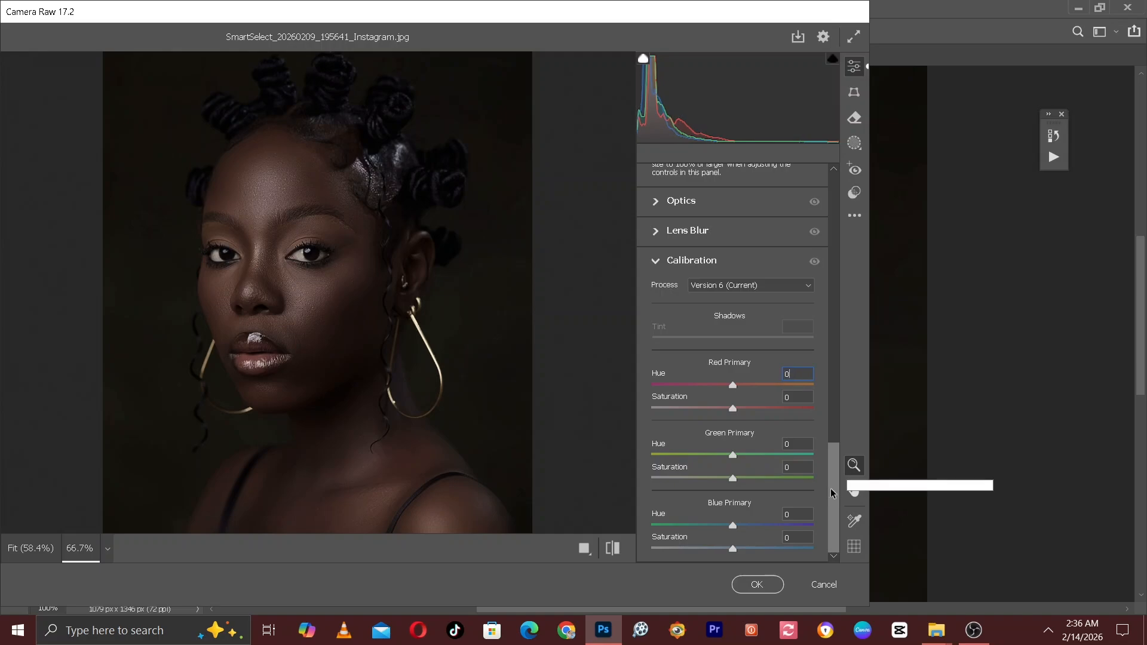
Set the Blue Primary saturation in Calibration to +22.
{"action": "left_click", "coordinate": [755, 550]}
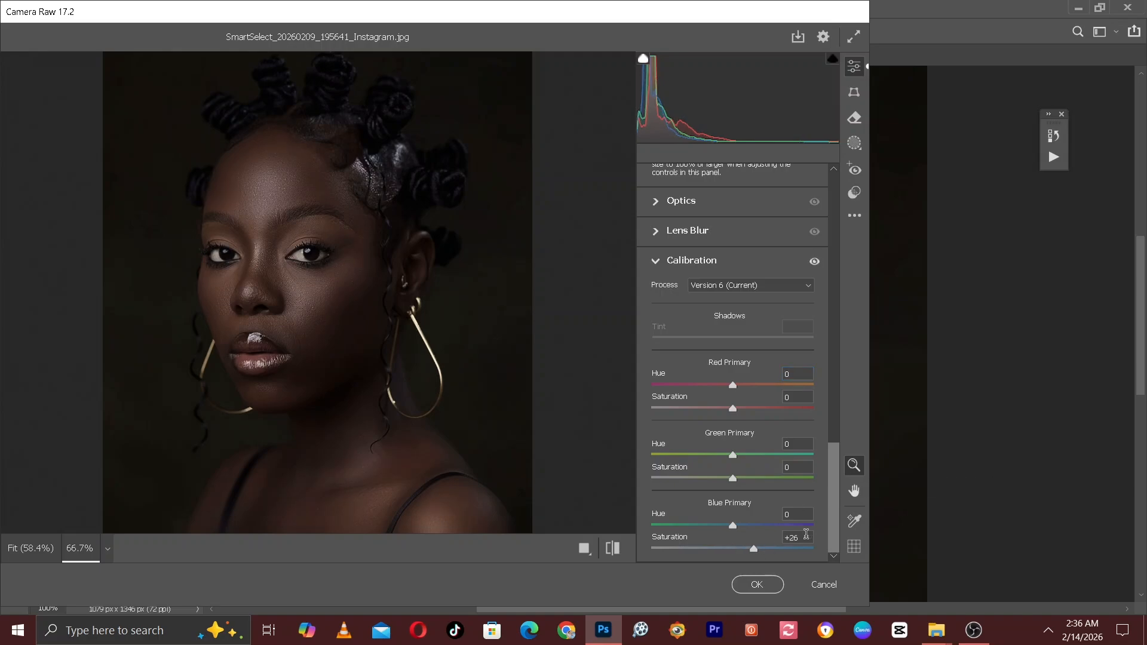
{"action": "left_click", "coordinate": [797, 538]}
{"action": "type", "text": "0"}
{"action": "left_click_drag", "start_coordinate": [733, 548], "coordinate": [738, 547]}
{"action": "left_click_drag", "start_coordinate": [739, 547], "coordinate": [748, 547]}
{"action": "left_click_drag", "start_coordinate": [751, 547], "coordinate": [752, 547]}
Compare the colour-calibrated face with the default settings at 100%.
{"action": "key", "text": "ctrl+plus"}
{"action": "left_click_drag", "start_coordinate": [382, 366], "coordinate": [520, 445]}
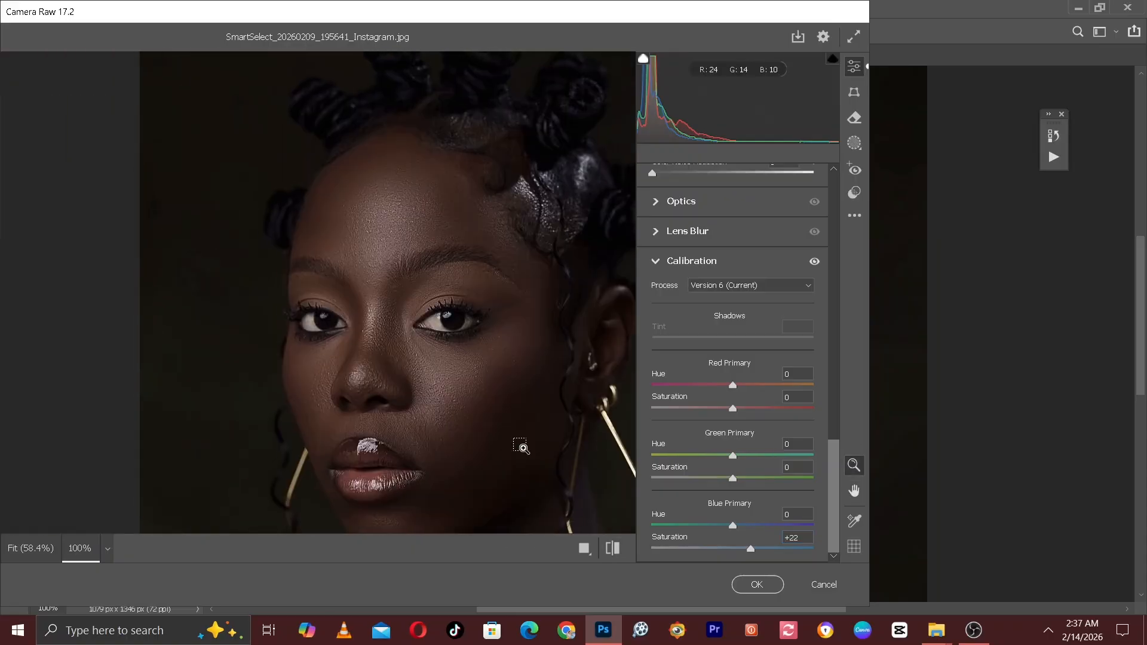
{"action": "key", "text": "ctrl+plus"}
{"action": "key", "text": "ctrl+minus"}
{"action": "left_click", "coordinate": [612, 554]}
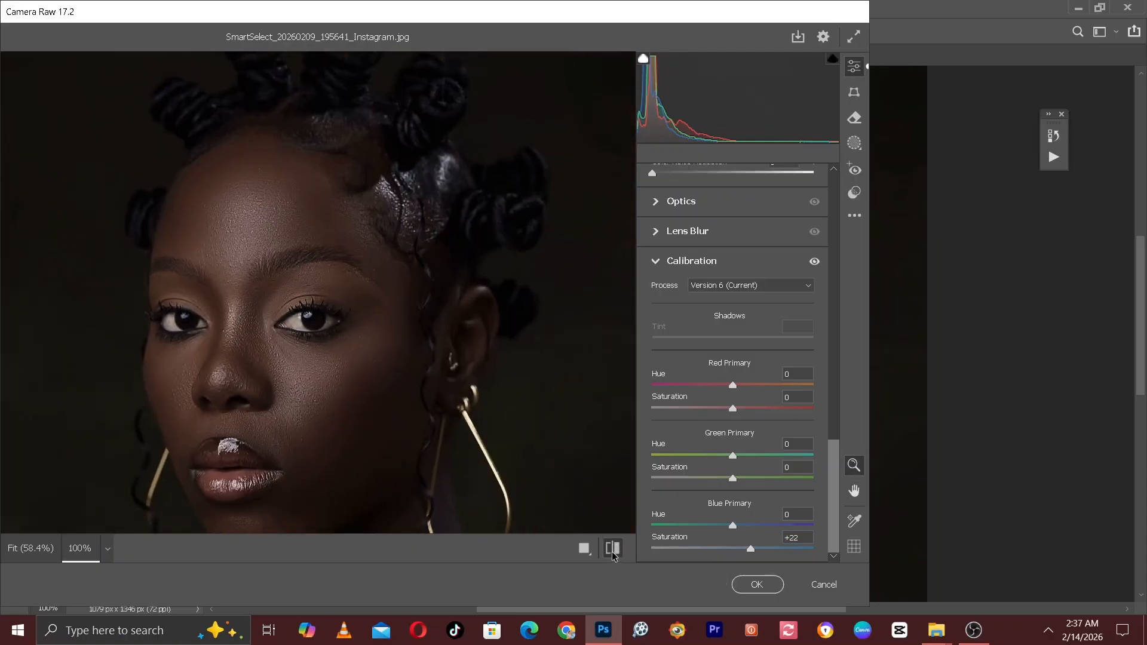
{"action": "left_click", "coordinate": [612, 554]}
{"action": "left_click", "coordinate": [613, 555]}
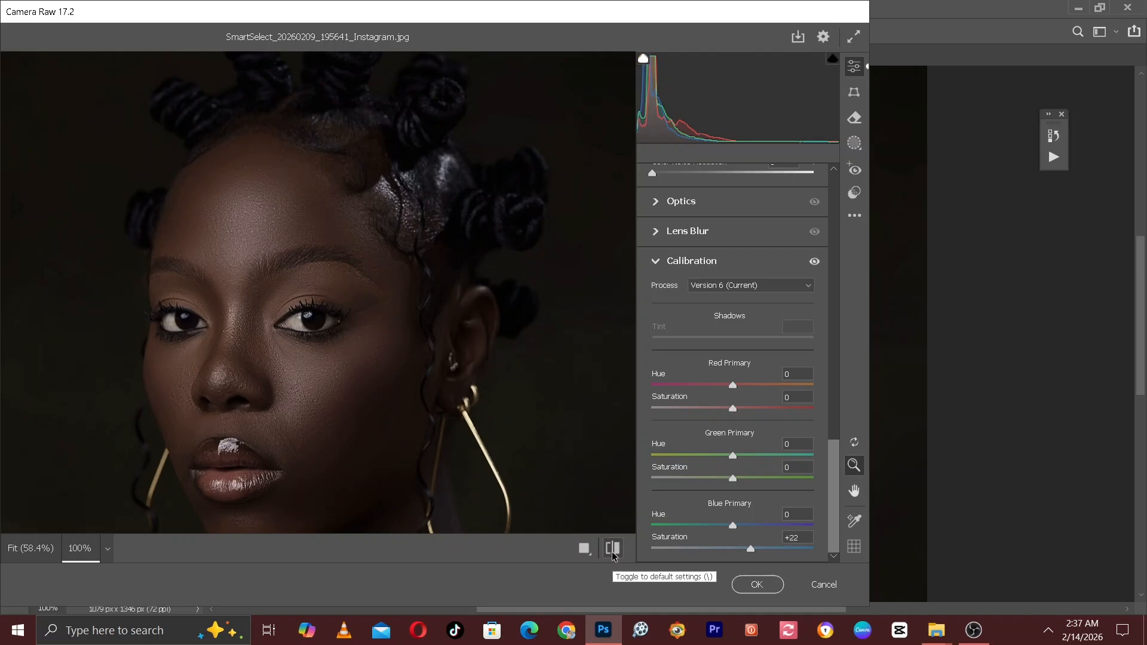
{"action": "left_click", "coordinate": [612, 554]}
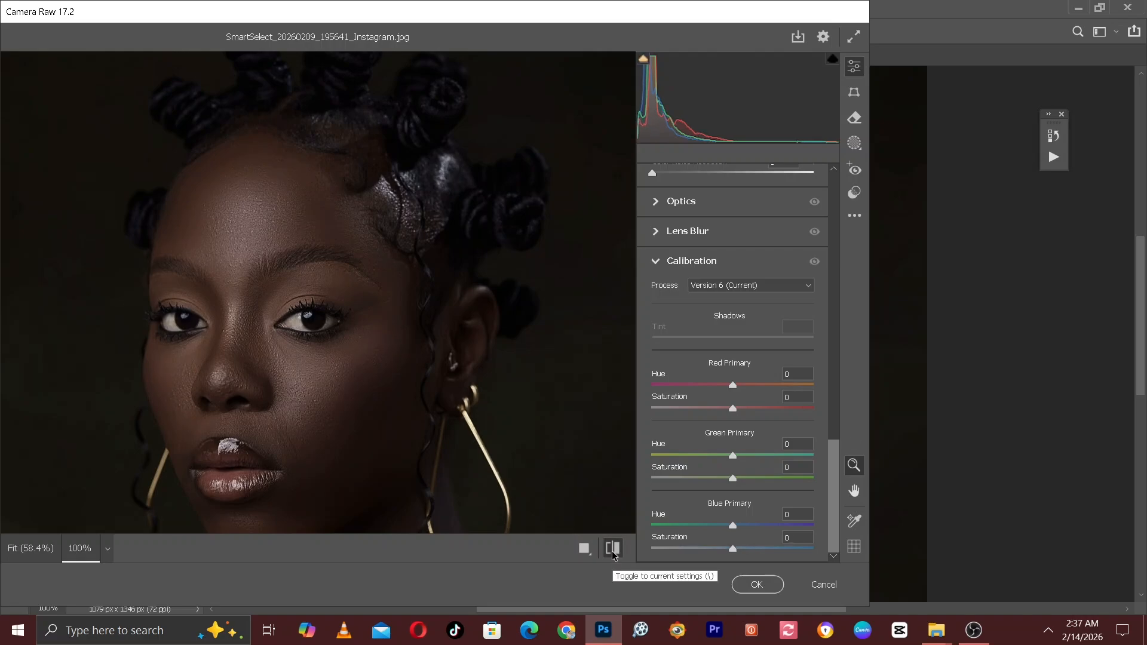
{"action": "left_click", "coordinate": [613, 554]}
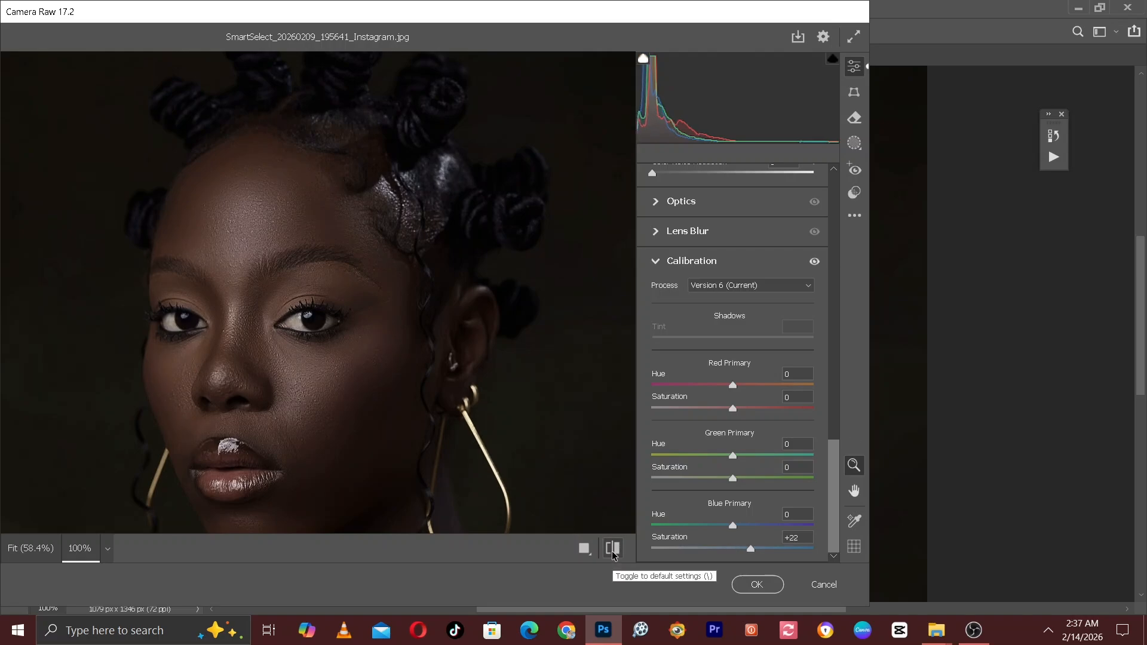
Check the whole portrait at 50% and apply the Camera Raw adjustments to Layer 1.
{"action": "key", "text": "ctrl+minus"}
{"action": "key", "text": "ctrl+minus"}
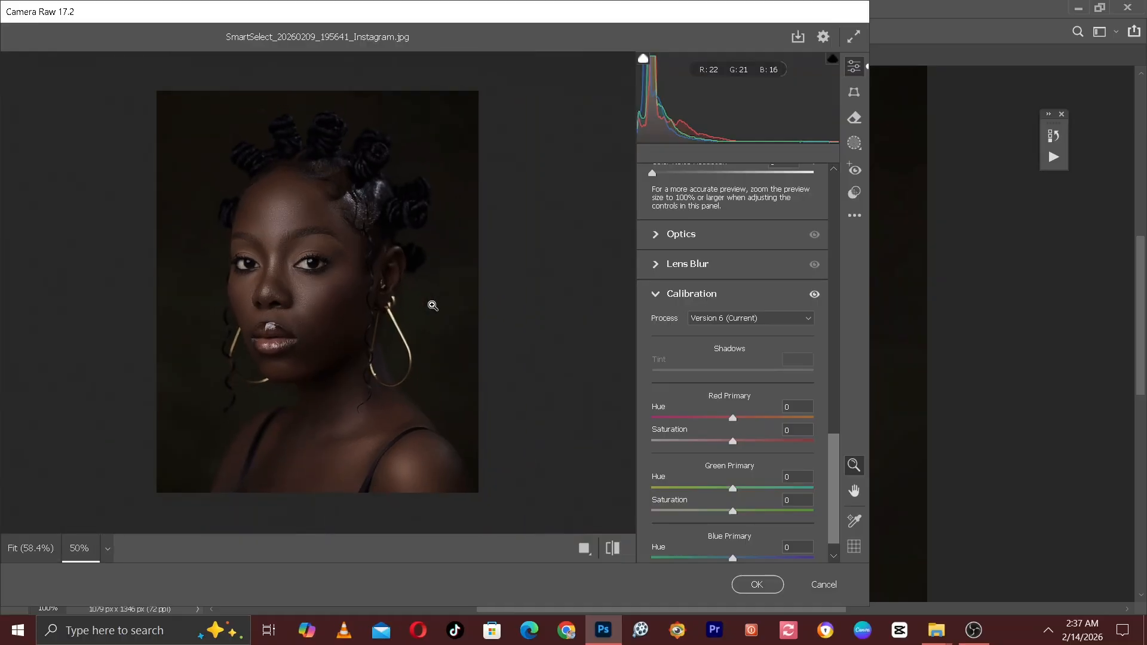
{"action": "left_click_drag", "start_coordinate": [833, 459], "coordinate": [856, 170]}
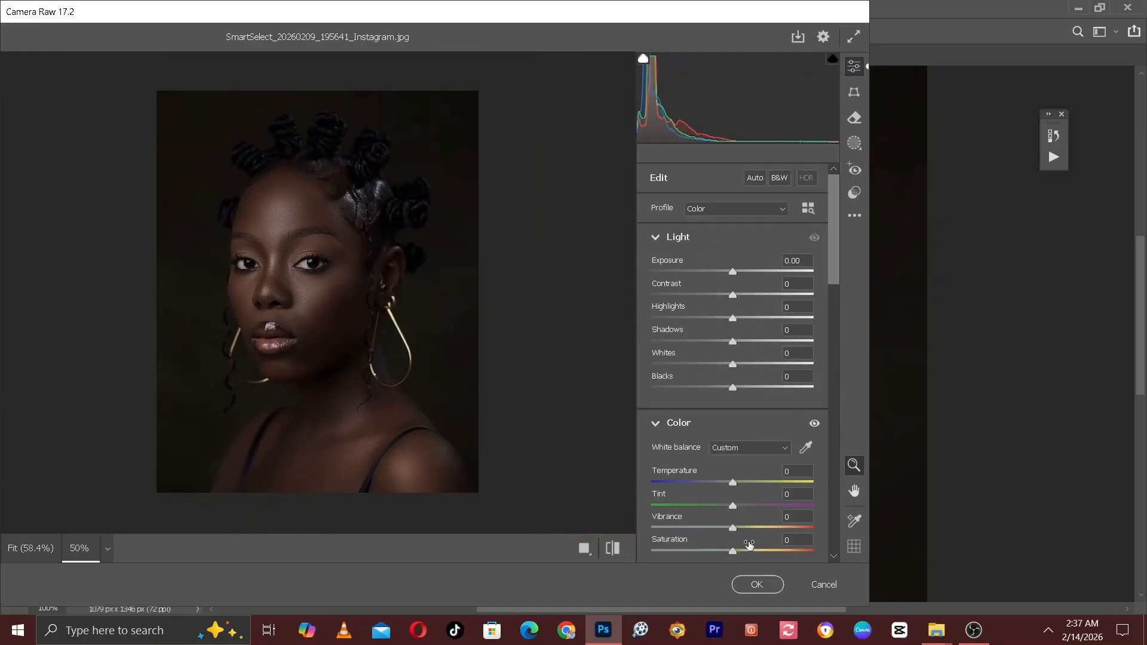
{"action": "left_click", "coordinate": [757, 585]}
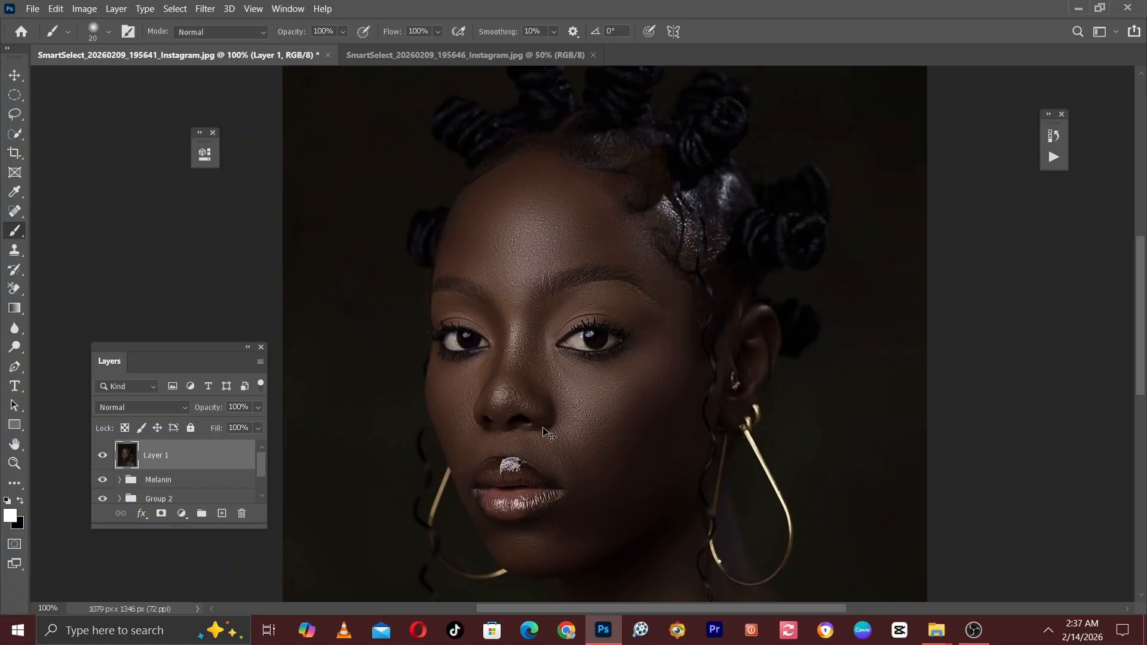
Examine the graded portrait's face, neck and shoulders at 66.7% and 100%.
{"action": "key", "text": "ctrl+minus"}
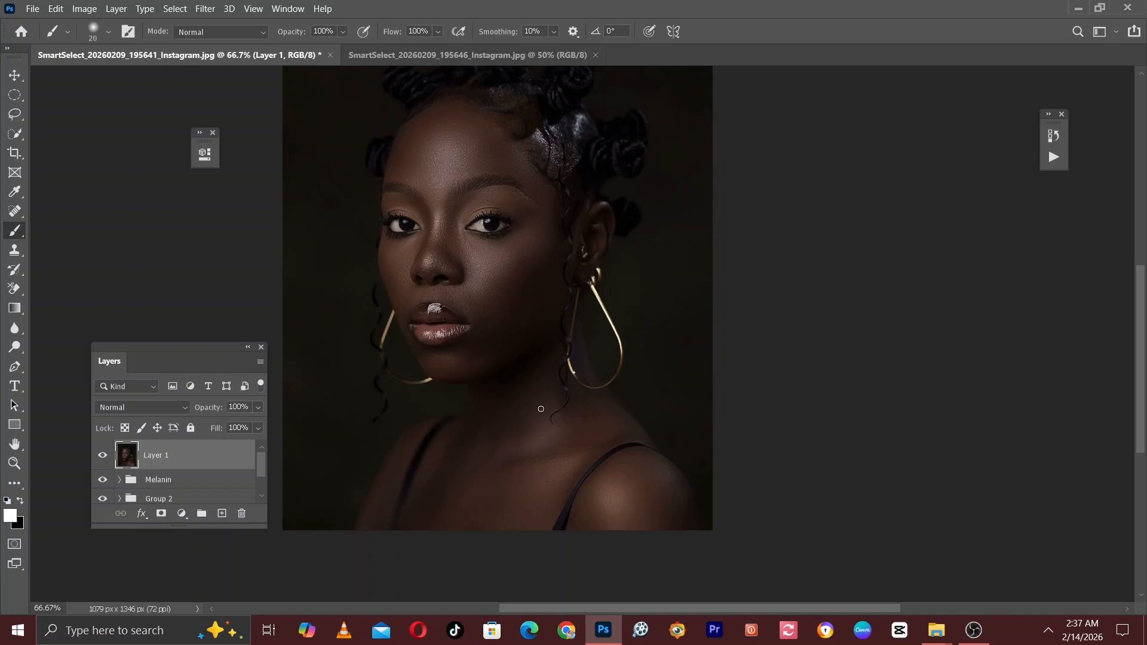
{"action": "scroll", "coordinate": [541, 408], "scroll_direction": "up", "scroll_amount": 1}
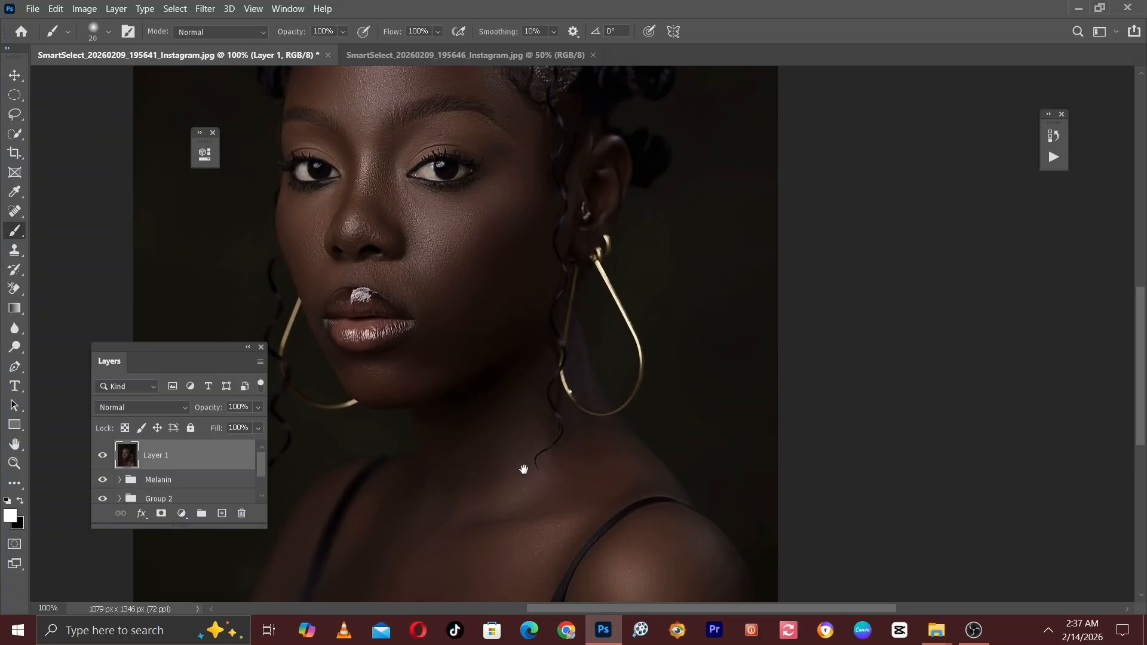
{"action": "left_click_drag", "start_coordinate": [525, 469], "coordinate": [604, 480]}
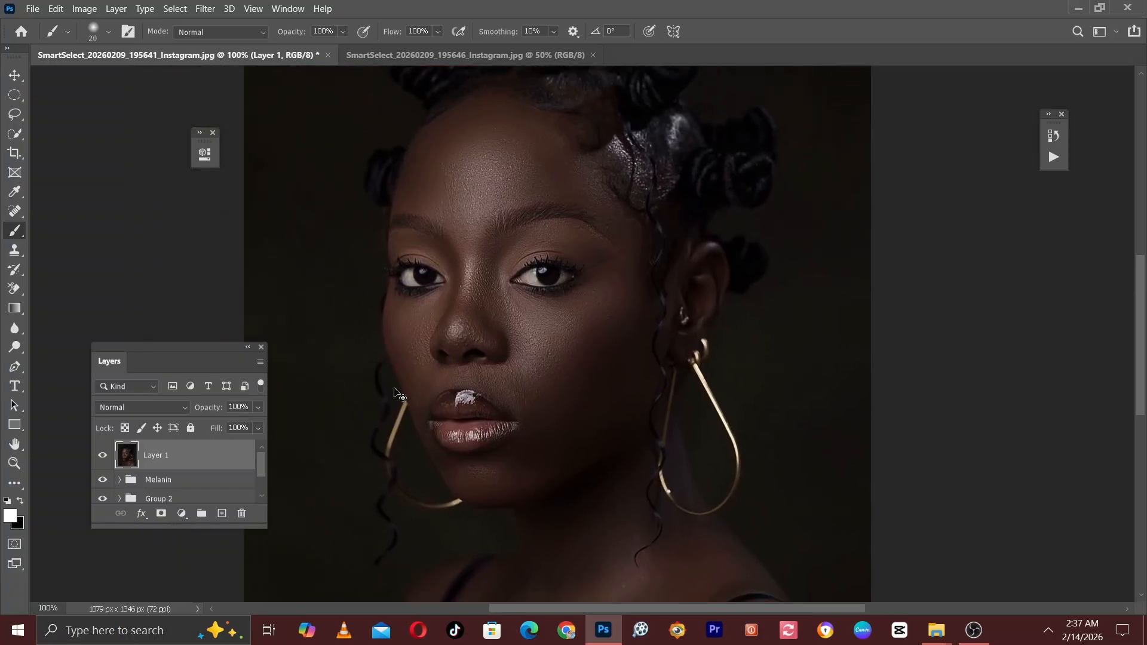
{"action": "scroll", "coordinate": [355, 396], "scroll_direction": "down", "scroll_amount": 1}
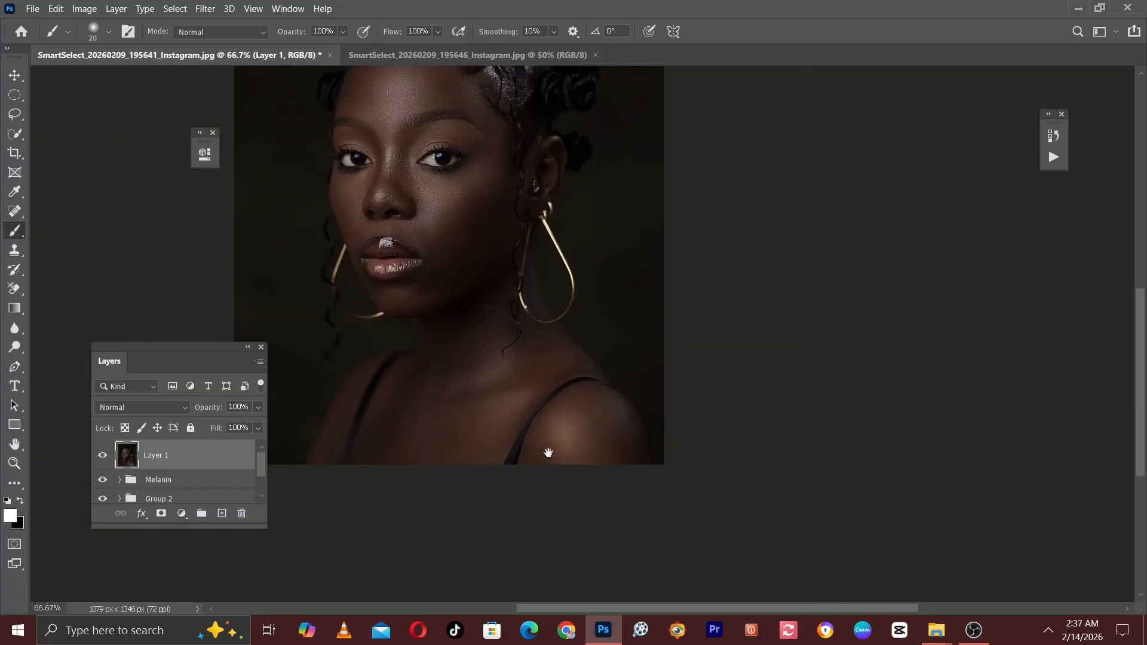
{"action": "left_click_drag", "start_coordinate": [562, 427], "coordinate": [617, 507]}
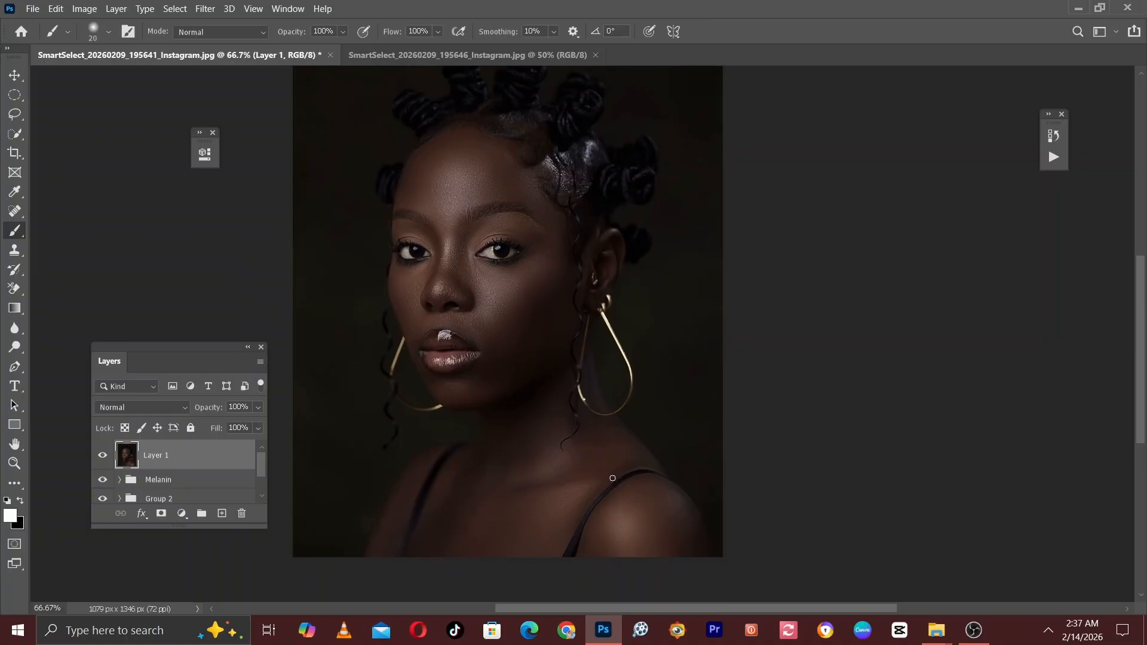
{"action": "left_click_drag", "start_coordinate": [486, 328], "coordinate": [511, 347]}
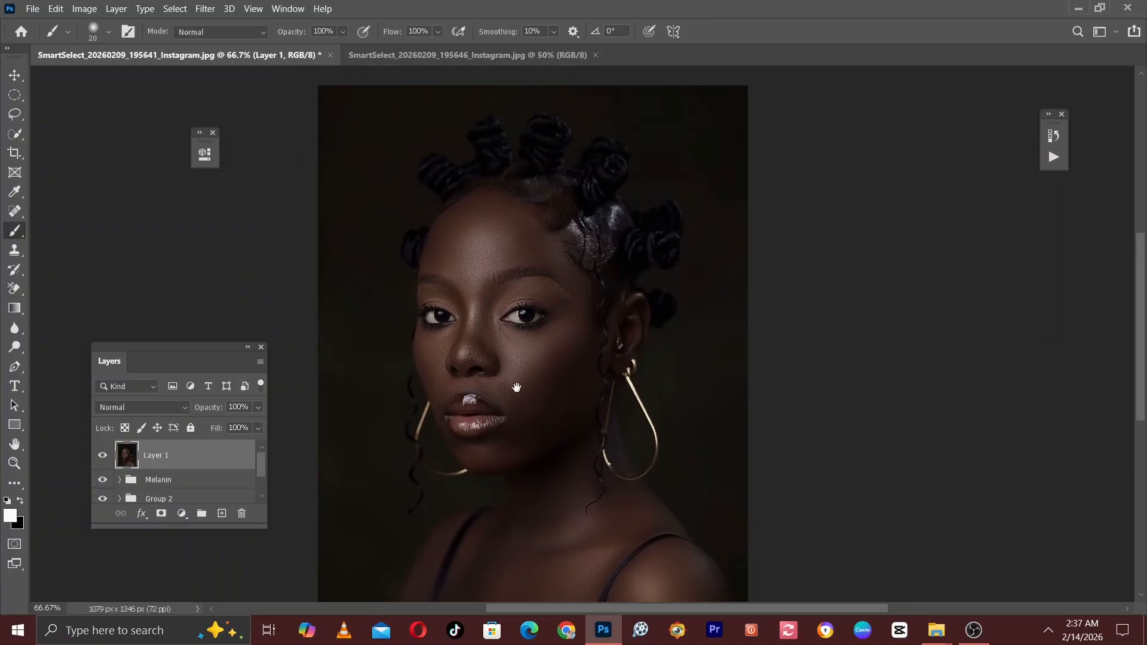
{"action": "scroll", "coordinate": [419, 268], "scroll_direction": "up", "scroll_amount": 1}
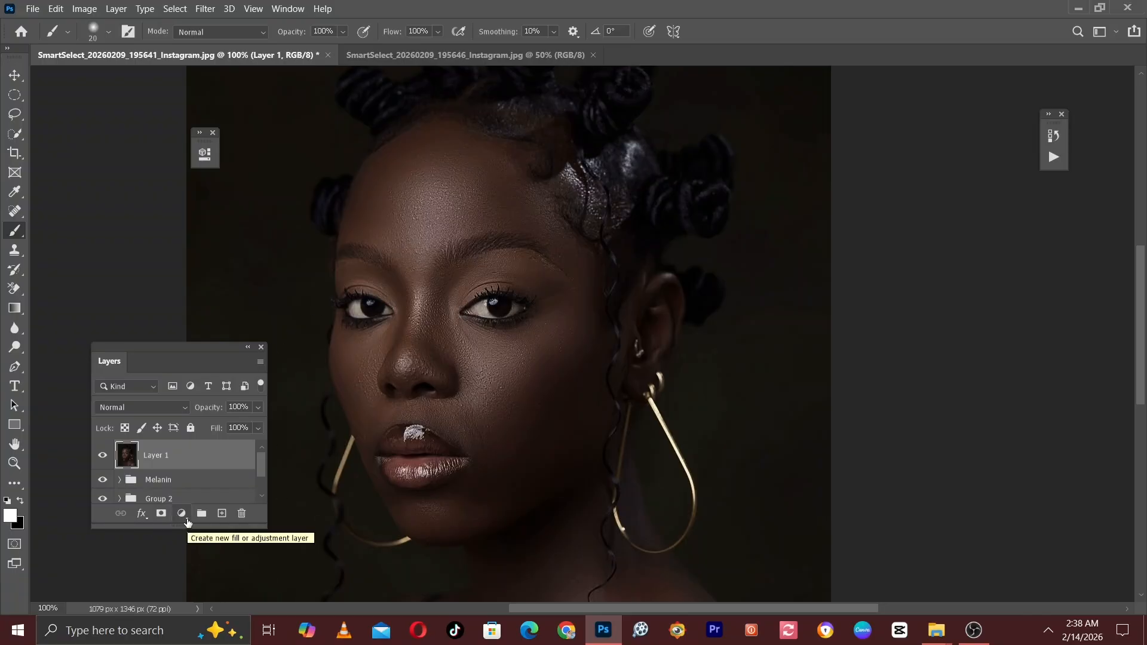
Add a Hue/Saturation adjustment layer above Layer 1 and target the Reds by sampling the skin on the cheek.
{"action": "left_click", "coordinate": [187, 519]}
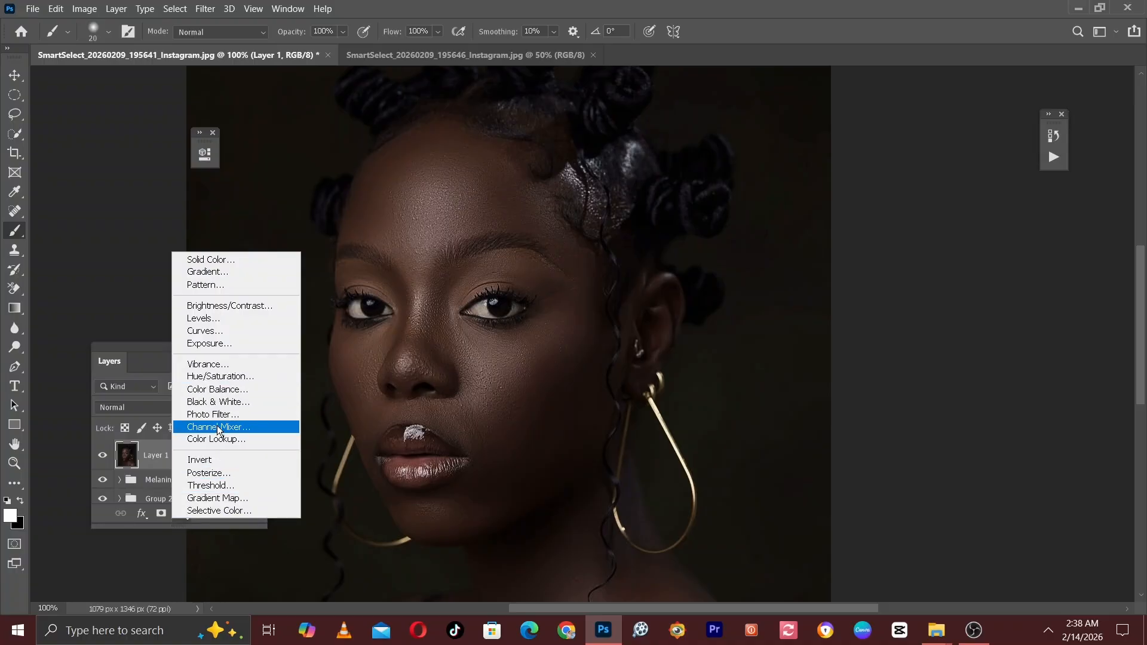
{"action": "left_click", "coordinate": [221, 378]}
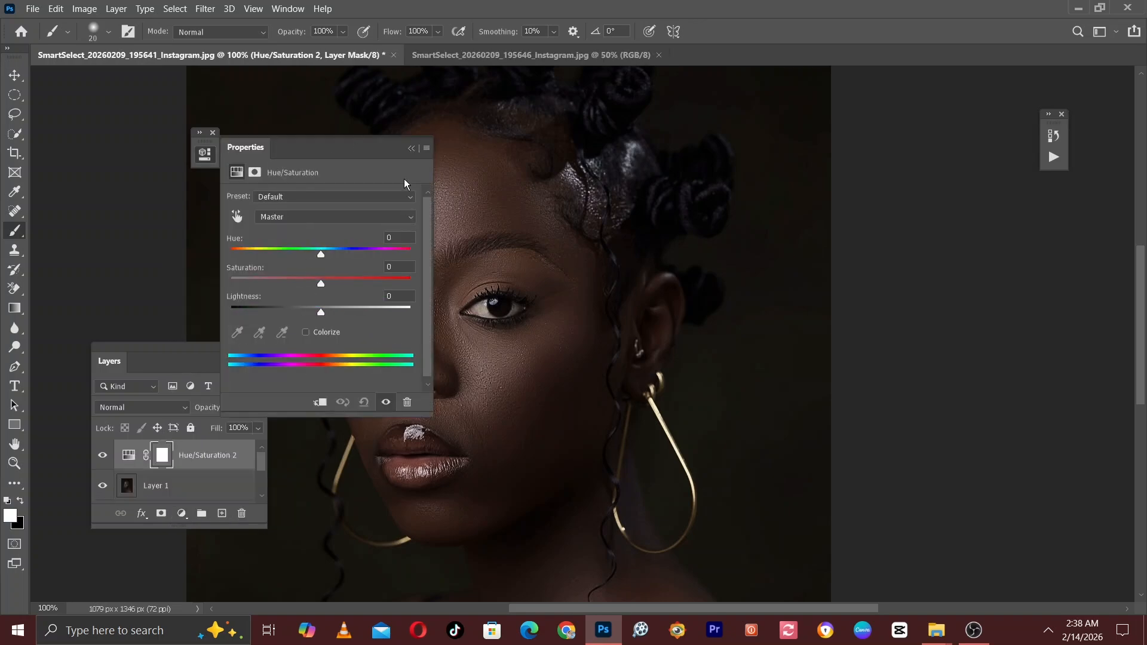
{"action": "left_click_drag", "start_coordinate": [335, 154], "coordinate": [783, 239]}
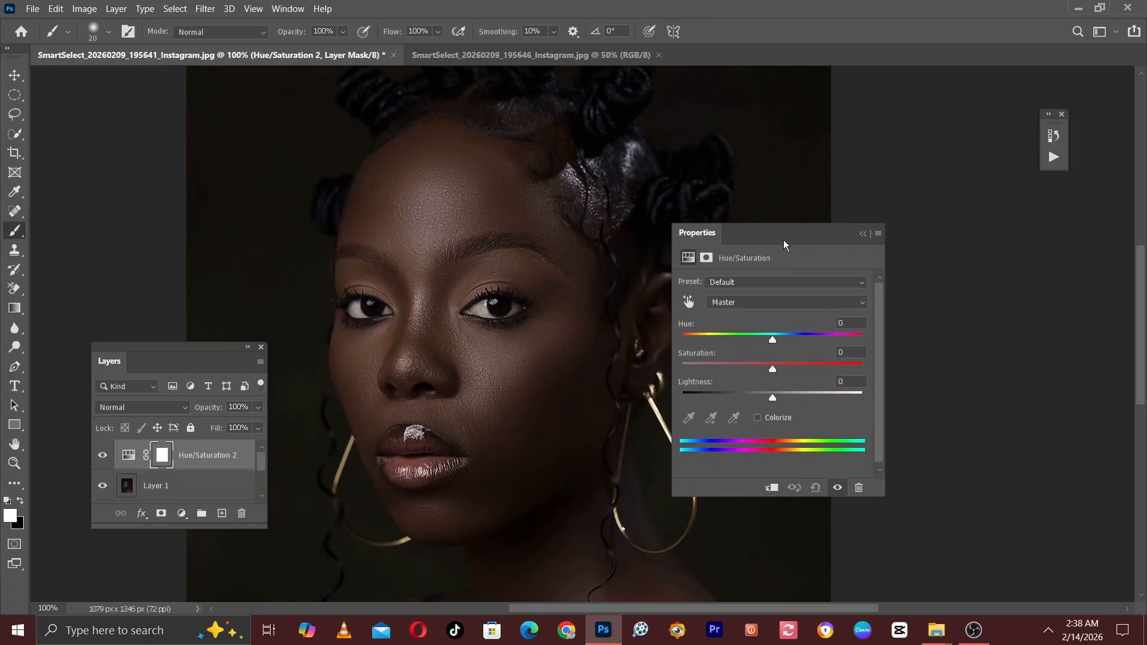
{"action": "left_click", "coordinate": [690, 303]}
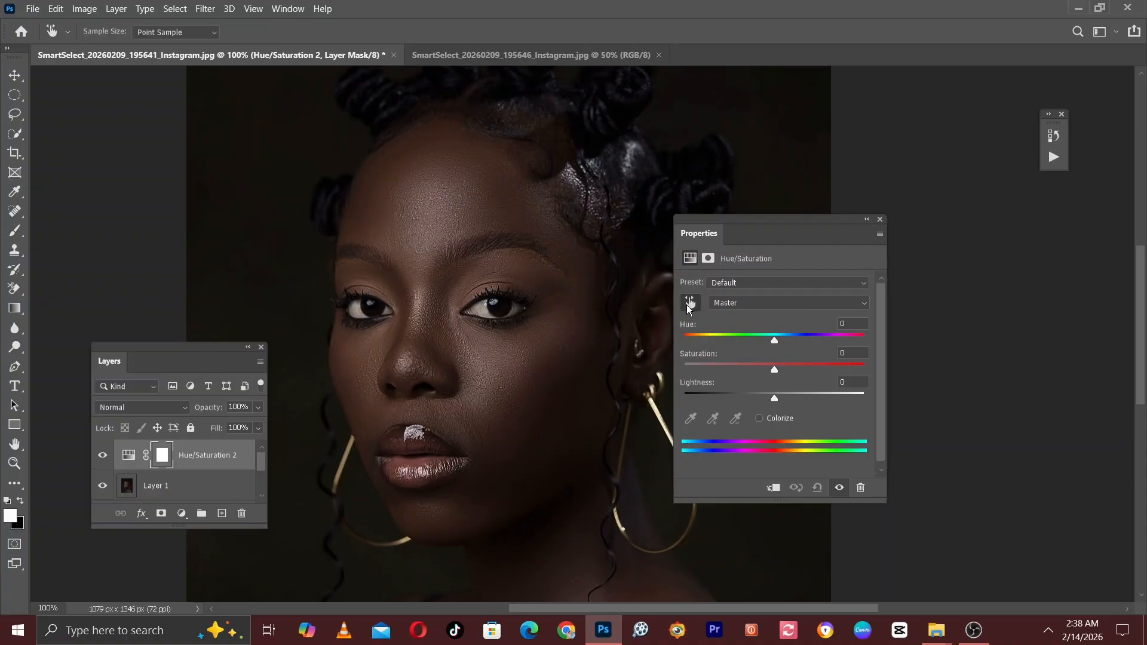
{"action": "left_click", "coordinate": [578, 340]}
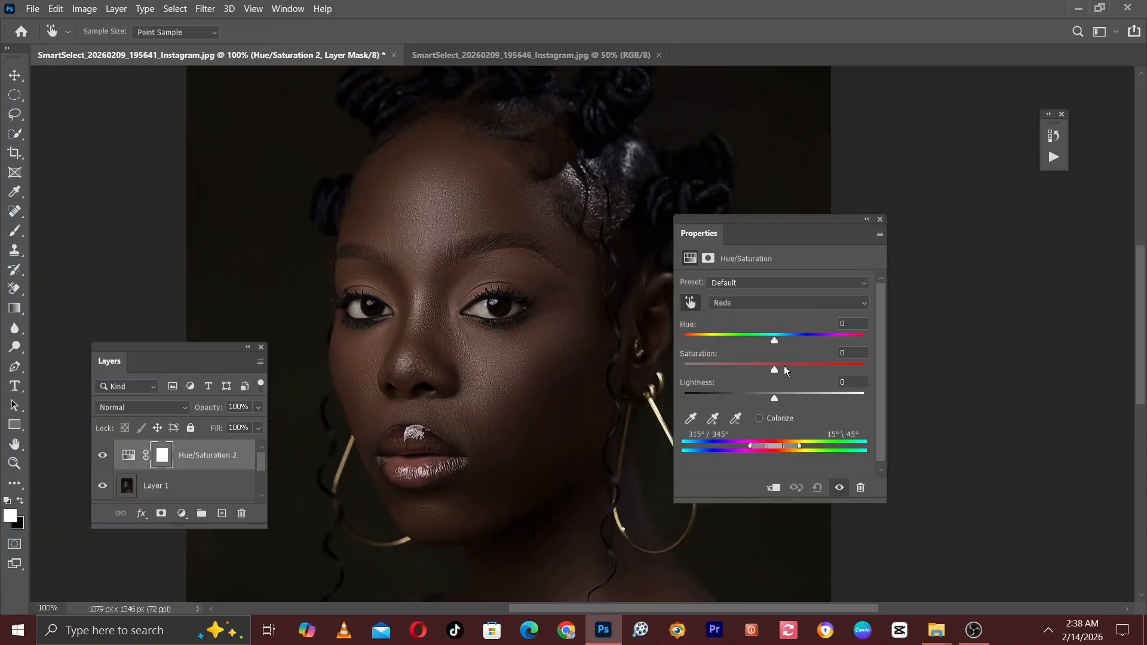
Raise the saturation of the Reds slightly and compare the portrait with the Hue/Saturation layer hidden and shown.
{"action": "left_click", "coordinate": [784, 367]}
{"action": "left_click", "coordinate": [858, 357]}
{"action": "type", "text": "0"}
{"action": "left_click_drag", "start_coordinate": [777, 367], "coordinate": [779, 367]}
{"action": "left_click", "coordinate": [867, 220]}
{"action": "left_click", "coordinate": [104, 456]}
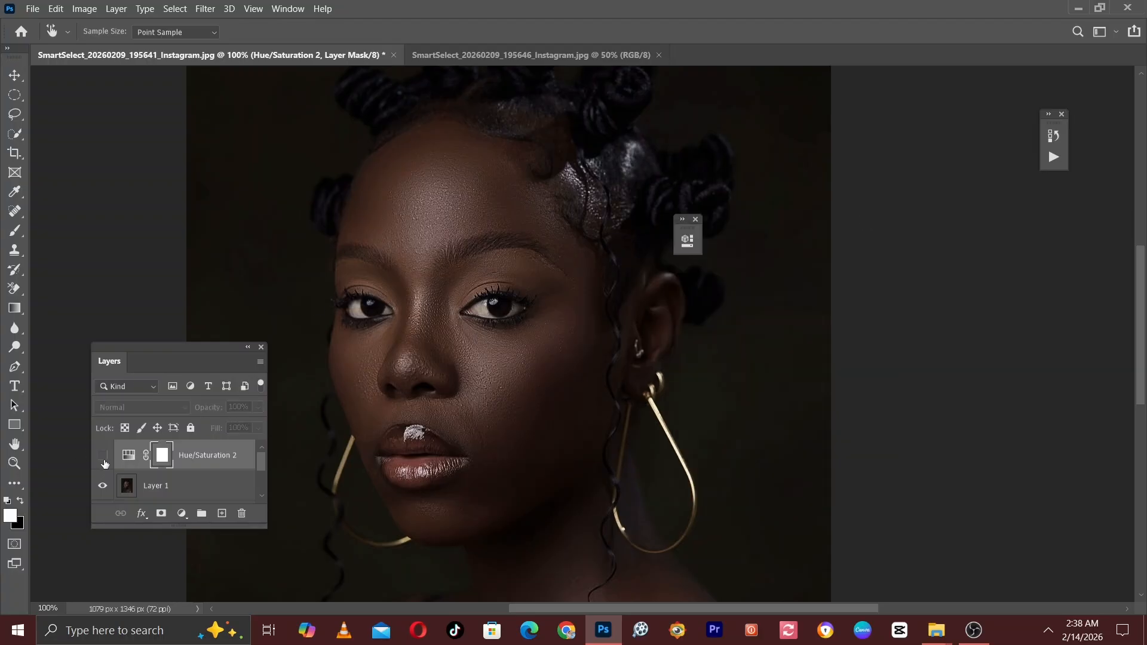
{"action": "left_click", "coordinate": [102, 457]}
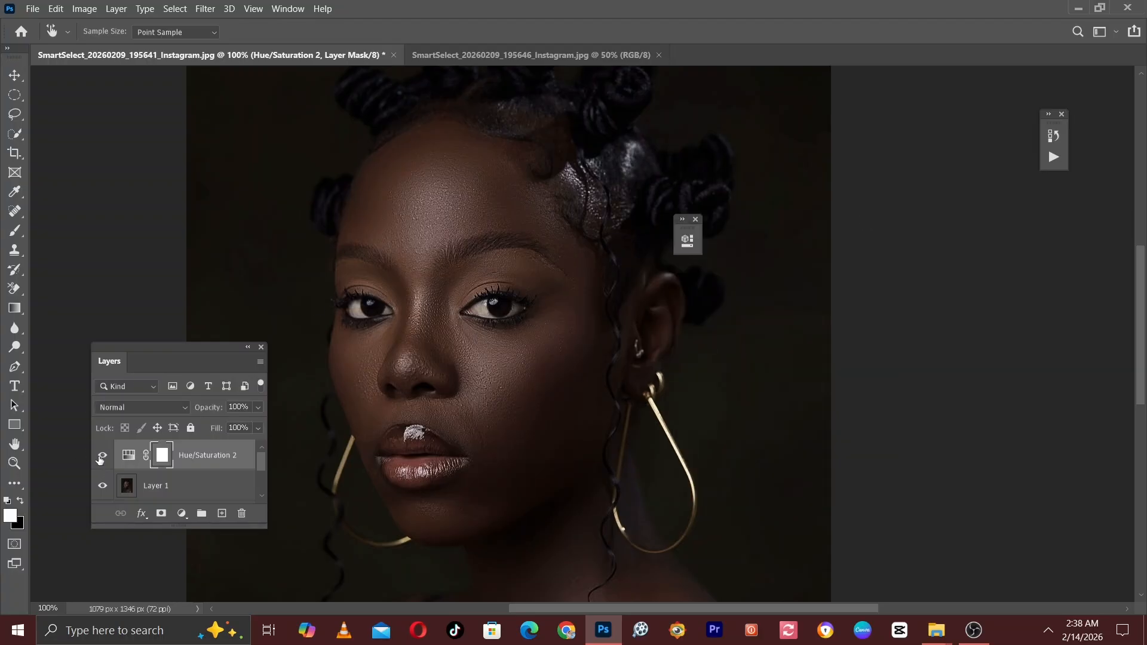
Review the layer stack and inspect the portrait at 66.7% and the skin around the eyes at 200%.
{"action": "left_click_drag", "start_coordinate": [261, 453], "coordinate": [267, 467]}
{"action": "key", "text": "ctrl+minus"}
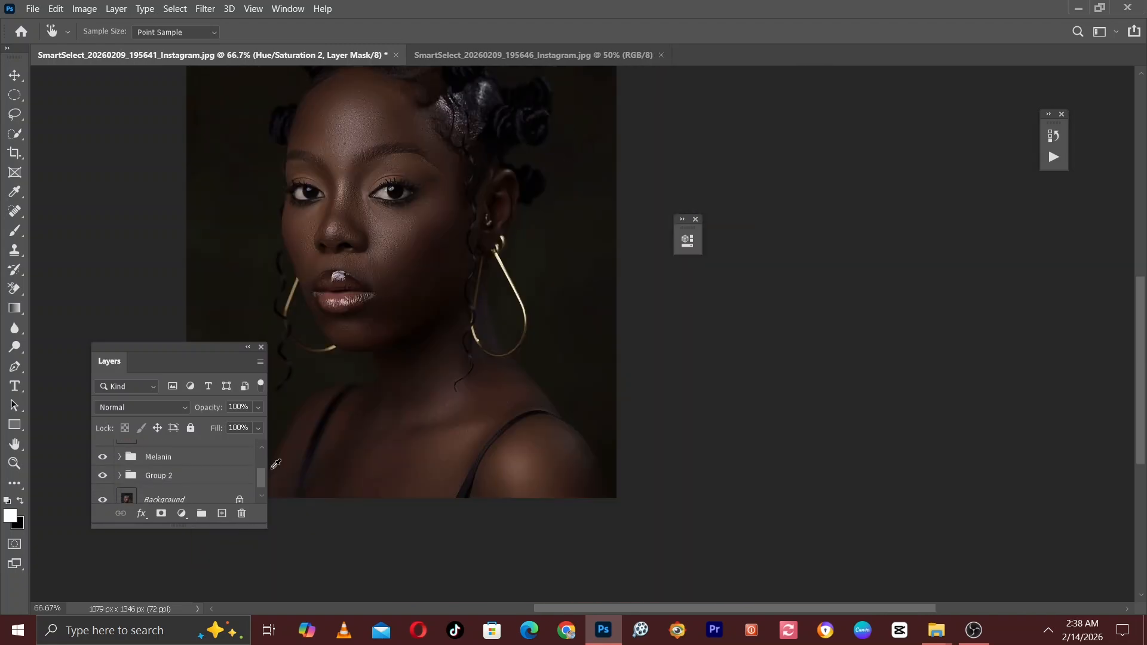
{"action": "left_click_drag", "start_coordinate": [442, 346], "coordinate": [565, 469]}
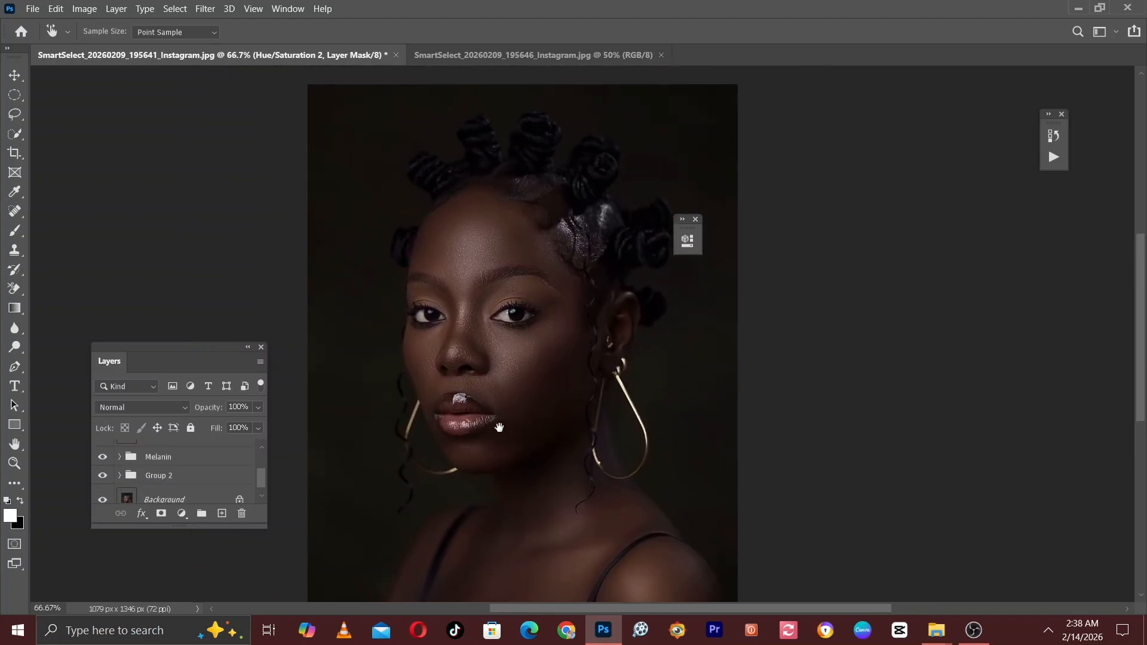
{"action": "left_click_drag", "start_coordinate": [499, 427], "coordinate": [578, 424]}
{"action": "key", "text": "ctrl+plus"}
{"action": "key", "text": "ctrl+plus"}
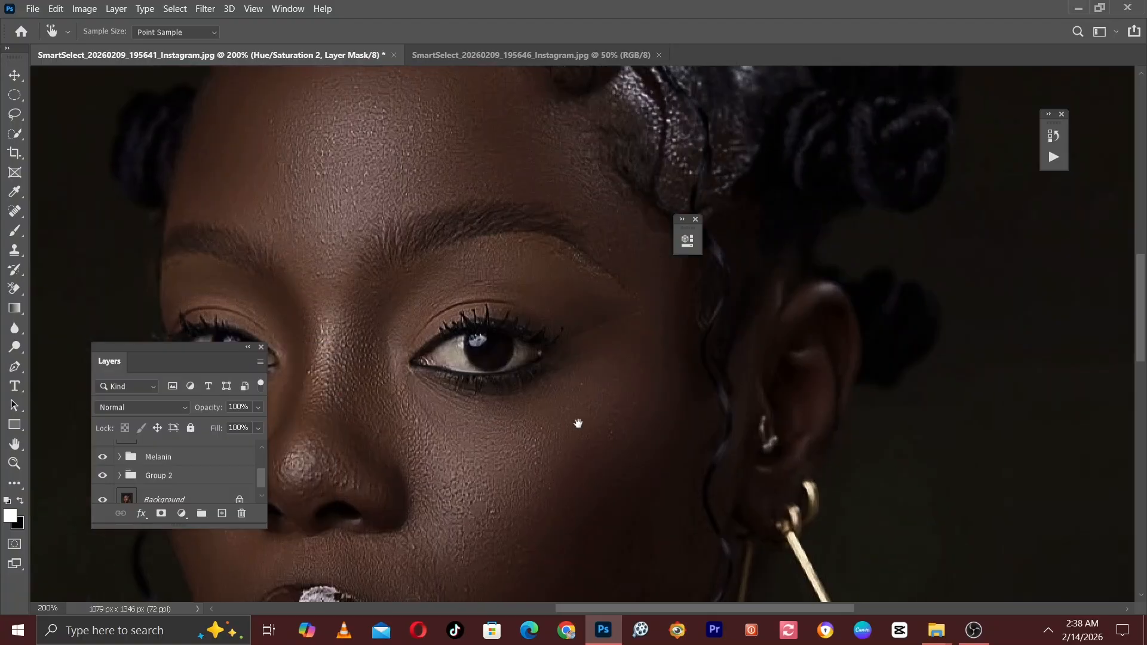
{"action": "key", "text": "ctrl+minus"}
Add another Hue/Saturation adjustment layer on top and set its Master saturation to -79.
{"action": "left_click_drag", "start_coordinate": [262, 487], "coordinate": [265, 441]}
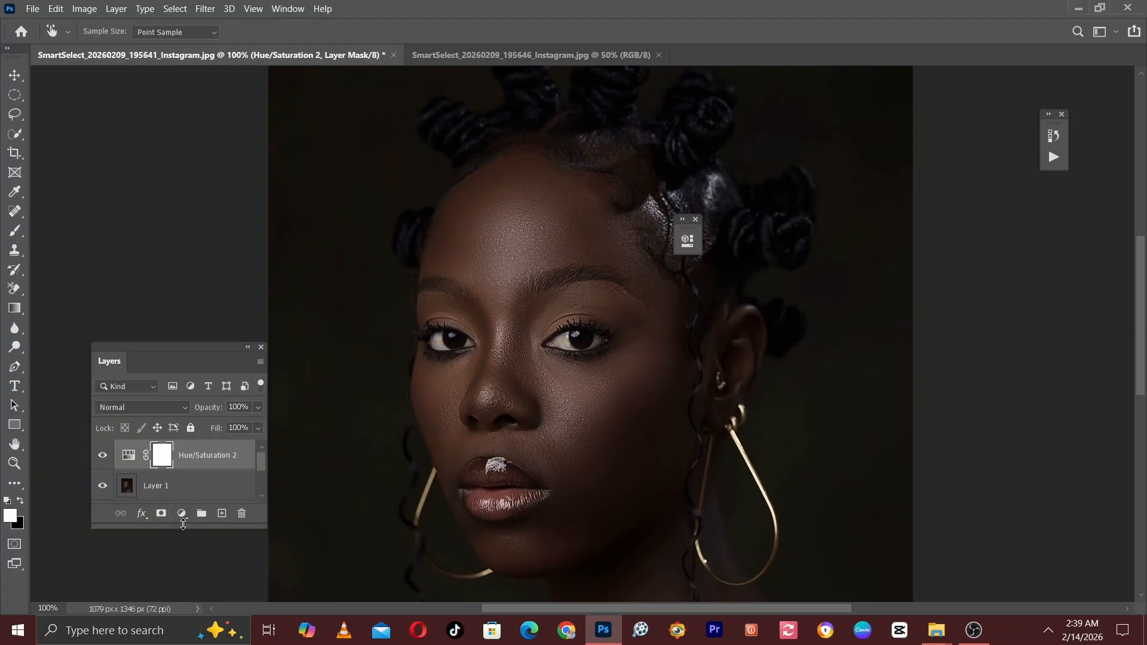
{"action": "left_click", "coordinate": [181, 515]}
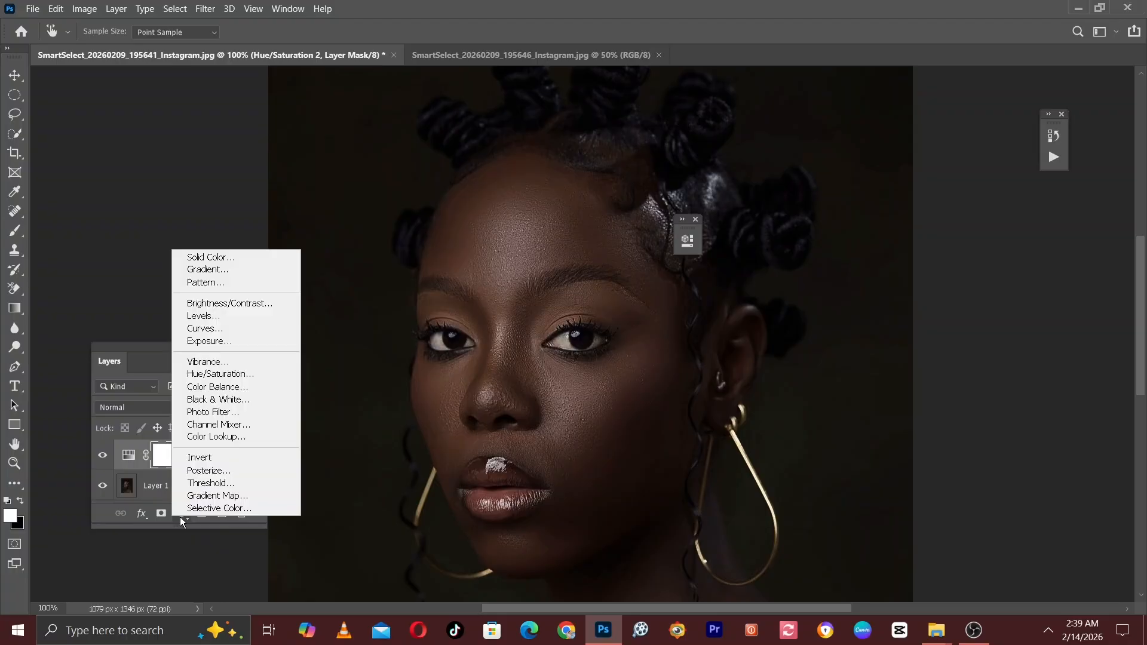
{"action": "left_click", "coordinate": [220, 375]}
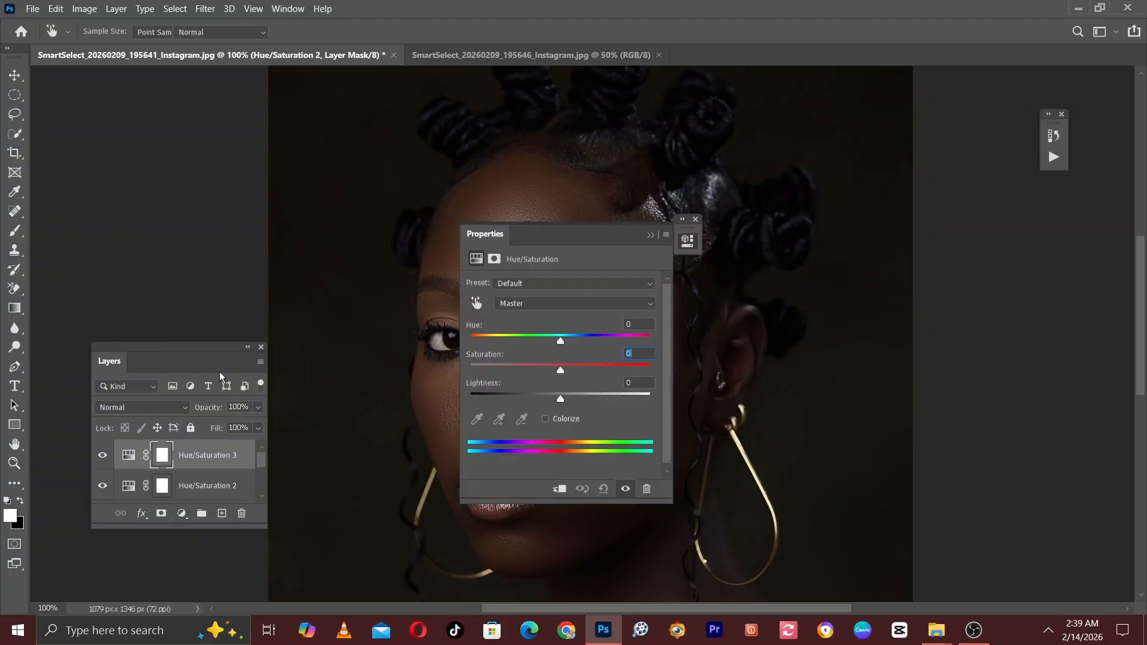
{"action": "key", "text": "b"}
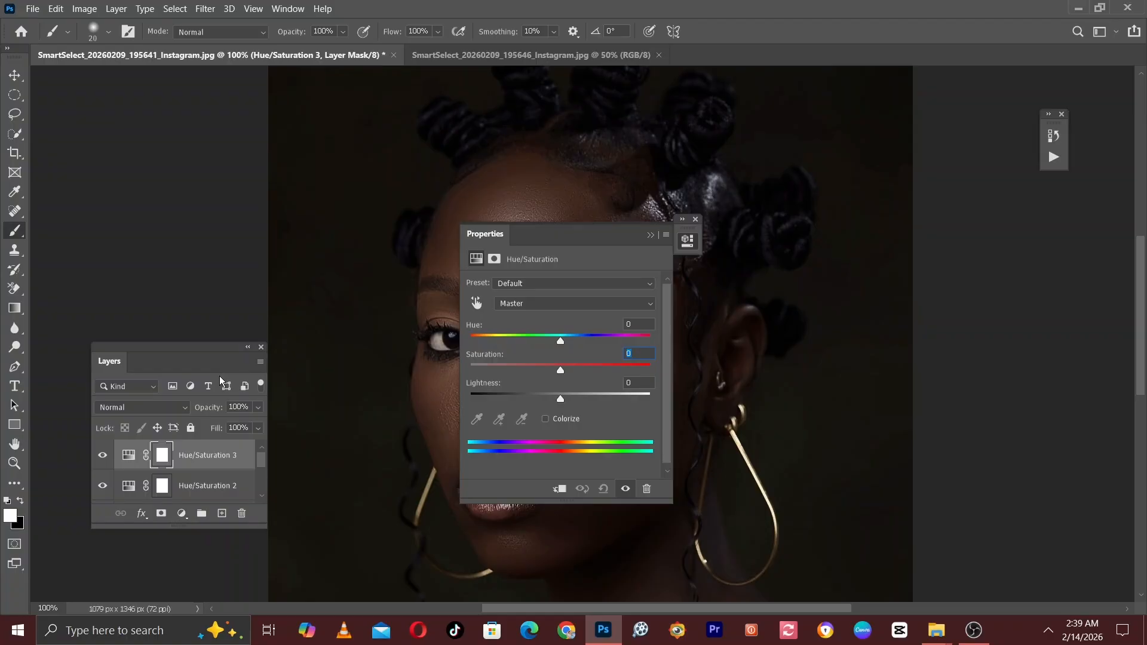
{"action": "left_click", "coordinate": [544, 304]}
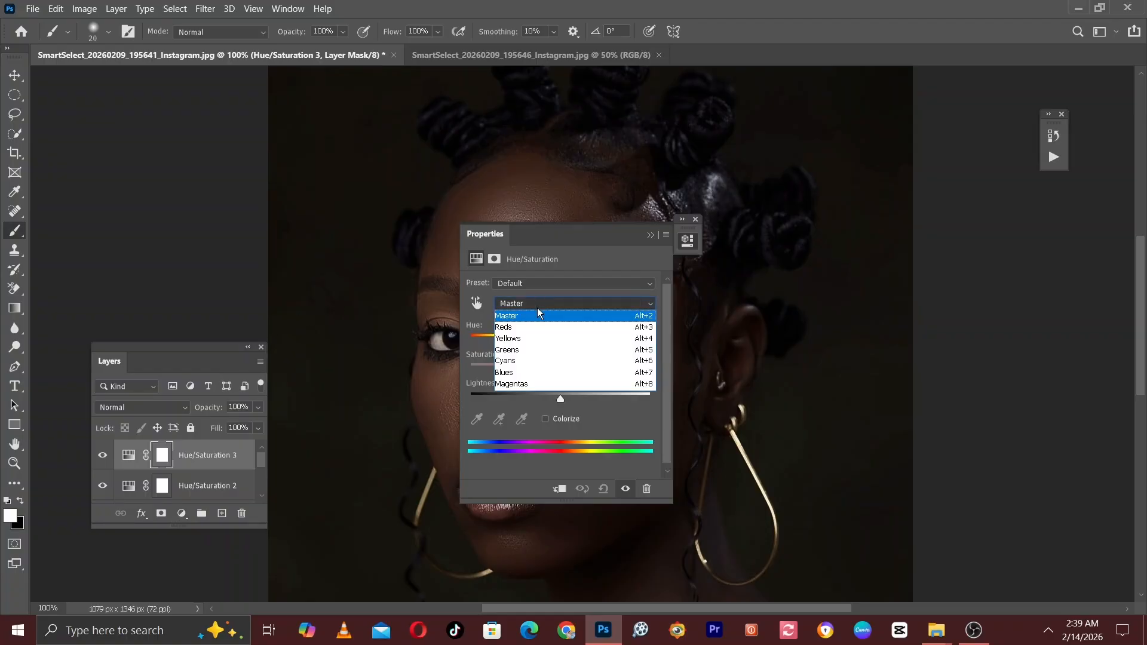
{"action": "left_click", "coordinate": [537, 315]}
{"action": "left_click_drag", "start_coordinate": [541, 365], "coordinate": [490, 369]}
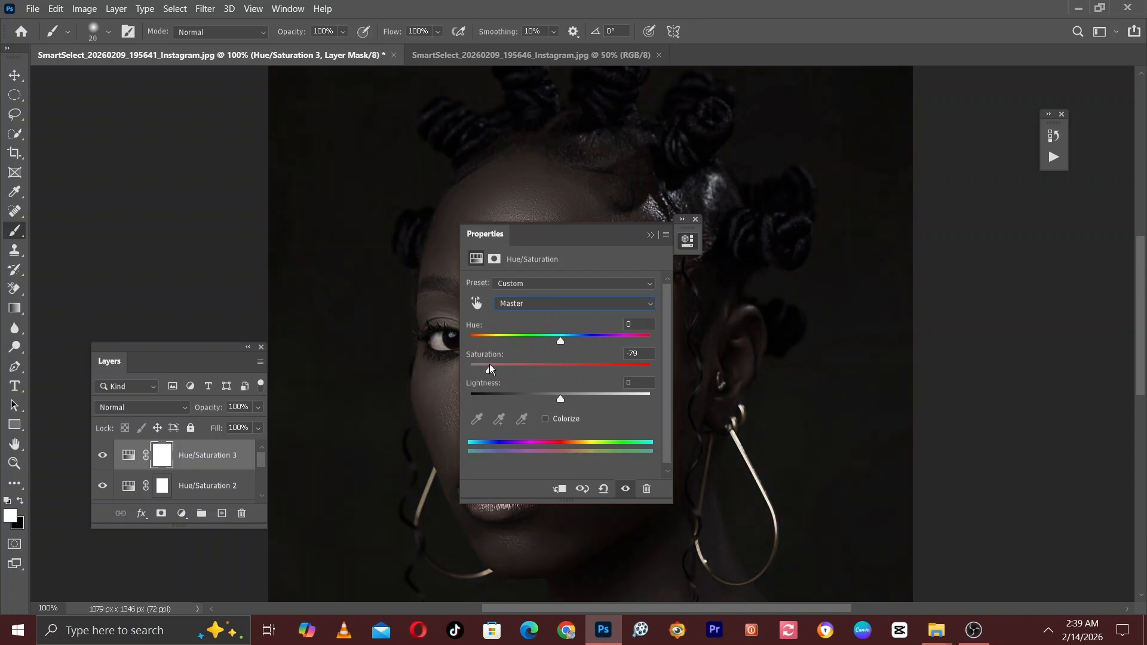
{"action": "left_click_drag", "start_coordinate": [607, 248], "coordinate": [939, 245]}
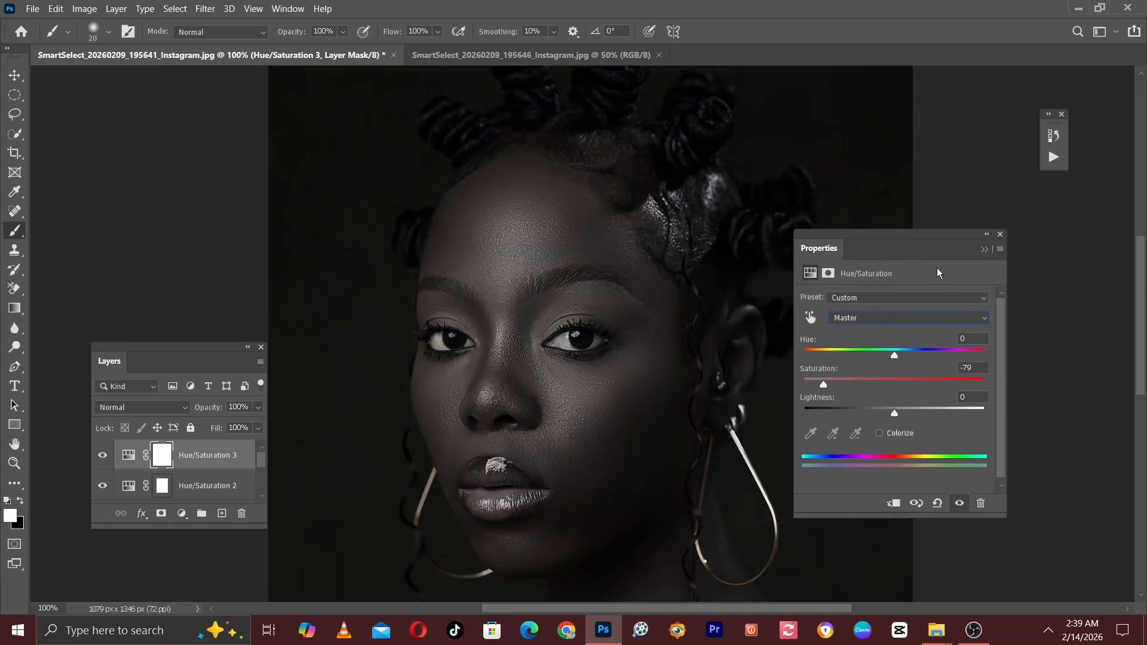
{"action": "left_click", "coordinate": [983, 230]}
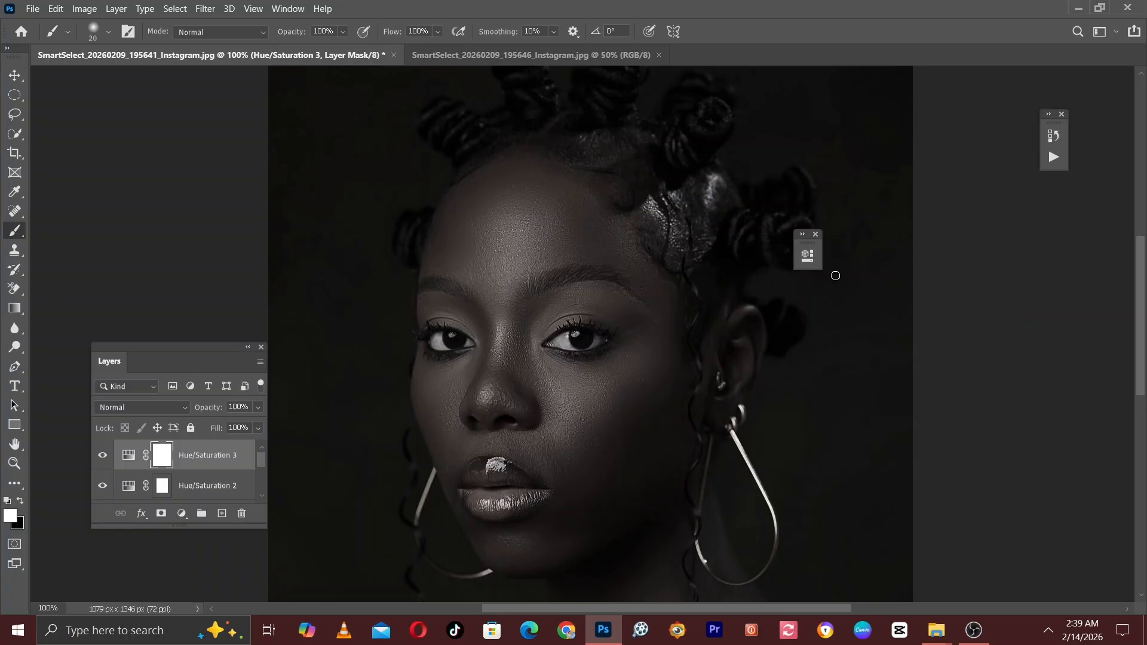
Invert the Hue/Saturation 3 mask to black and choose the Brush tool for painting in white.
{"action": "key", "text": "ctrl+i"}
{"action": "key", "text": "ctrl+plus"}
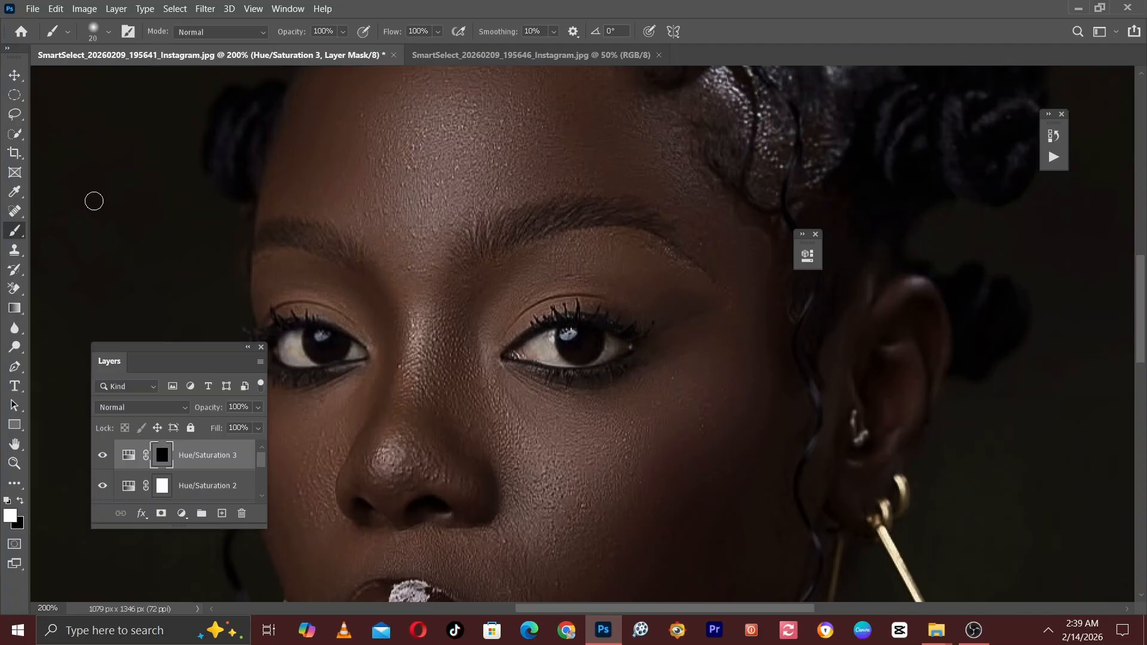
{"action": "right_click", "coordinate": [7, 236]}
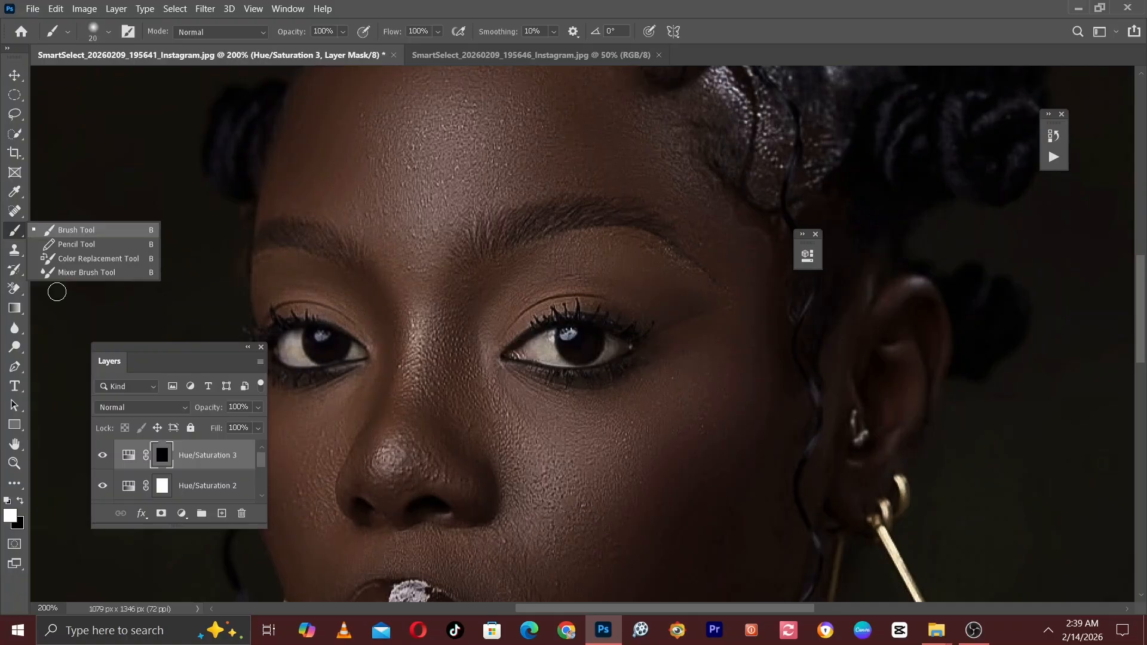
{"action": "left_click", "coordinate": [66, 232]}
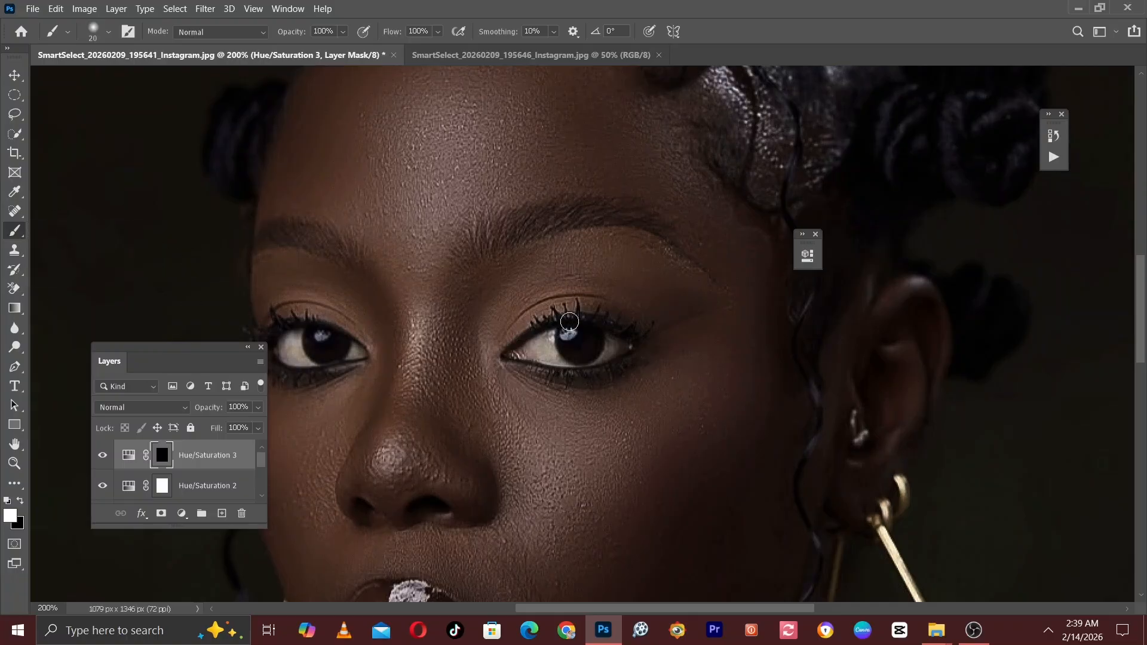
Paint white on the Hue/Saturation 3 mask over the white of the eye nearer the ear, using a brush of about 10 px.
{"action": "key", "text": "bracketleft"}
{"action": "key", "text": "ctrl+plus"}
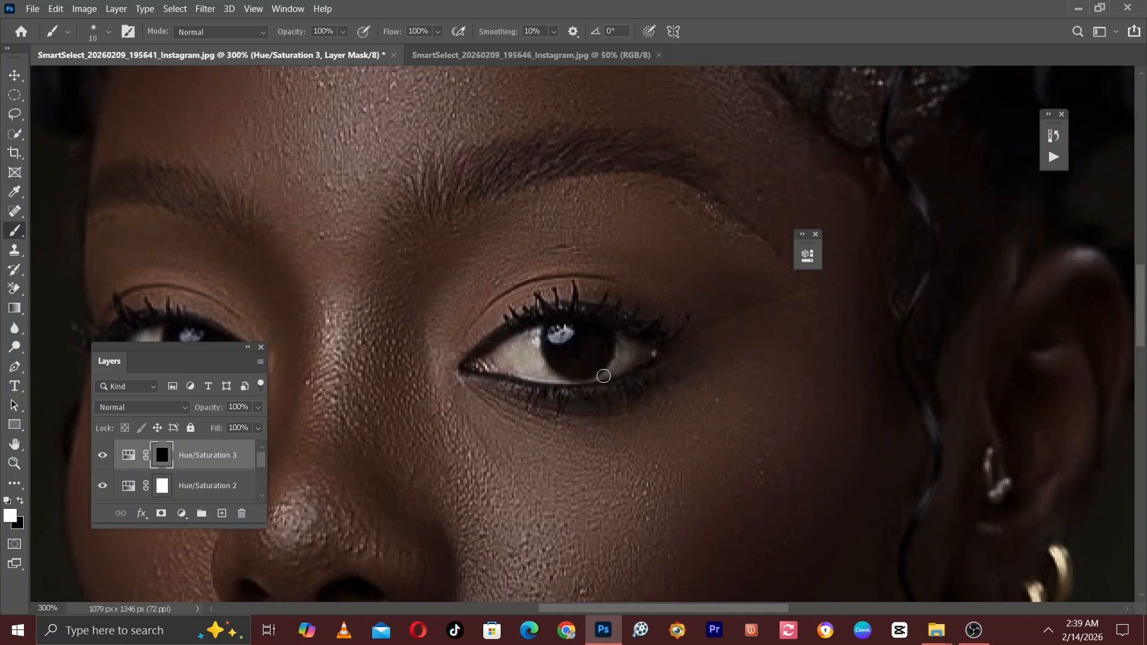
{"action": "mouse_move", "coordinate": [638, 353]}
{"action": "left_mouse_down"}
{"action": "mouse_move", "coordinate": [606, 375]}
{"action": "mouse_move", "coordinate": [619, 349]}
{"action": "left_mouse_up"}
{"action": "key", "text": "bracketright"}
{"action": "mouse_move", "coordinate": [540, 367]}
{"action": "left_mouse_down"}
{"action": "mouse_move", "coordinate": [481, 366]}
{"action": "mouse_move", "coordinate": [530, 339]}
{"action": "mouse_move", "coordinate": [534, 366]}
{"action": "left_mouse_up"}
{"action": "key", "text": "bracketleft"}
{"action": "key", "text": "bracketleft"}
{"action": "key", "text": "bracketleft"}
{"action": "key", "text": "bracketleft"}
Paint white on the Hue/Saturation 3 mask over the white of the eye farther from the visible ear.
{"action": "left_click_drag", "start_coordinate": [586, 339], "coordinate": [765, 330]}
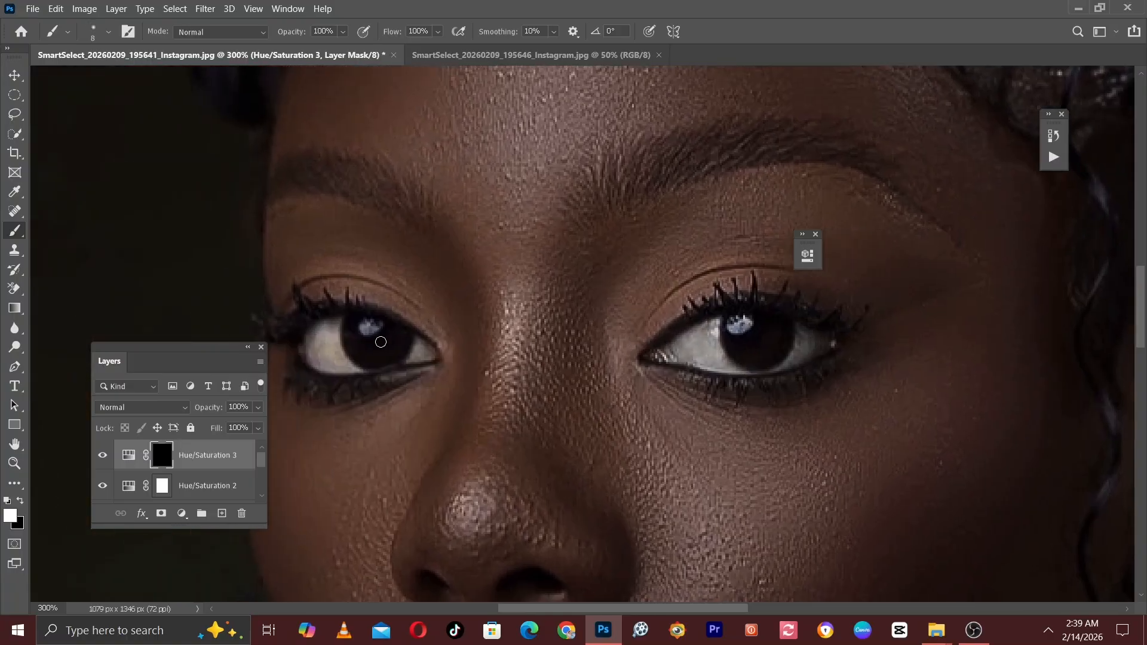
{"action": "key", "text": "bracketright"}
{"action": "key", "text": "bracketright"}
{"action": "key", "text": "bracketright"}
{"action": "mouse_move", "coordinate": [308, 352]}
{"action": "left_mouse_down"}
{"action": "mouse_move", "coordinate": [329, 346]}
{"action": "mouse_move", "coordinate": [326, 332]}
{"action": "mouse_move", "coordinate": [331, 358]}
{"action": "mouse_move", "coordinate": [390, 359]}
{"action": "left_mouse_up"}
{"action": "key", "text": "bracketleft"}
{"action": "key", "text": "ctrl+minus"}
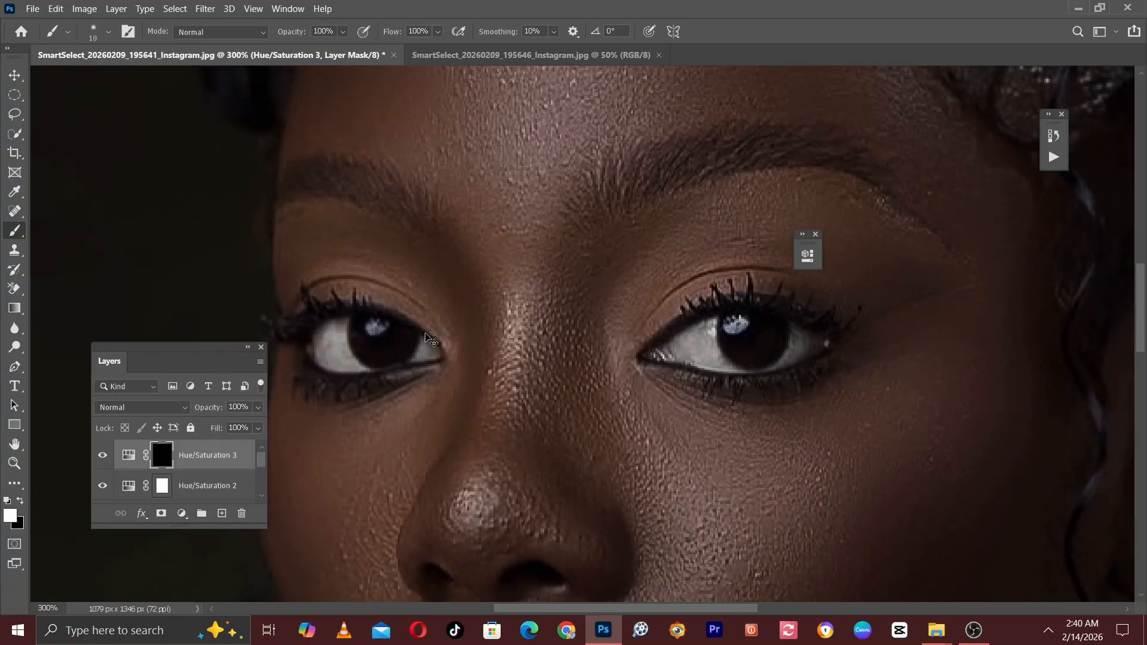
{"action": "key", "text": "bracketright"}
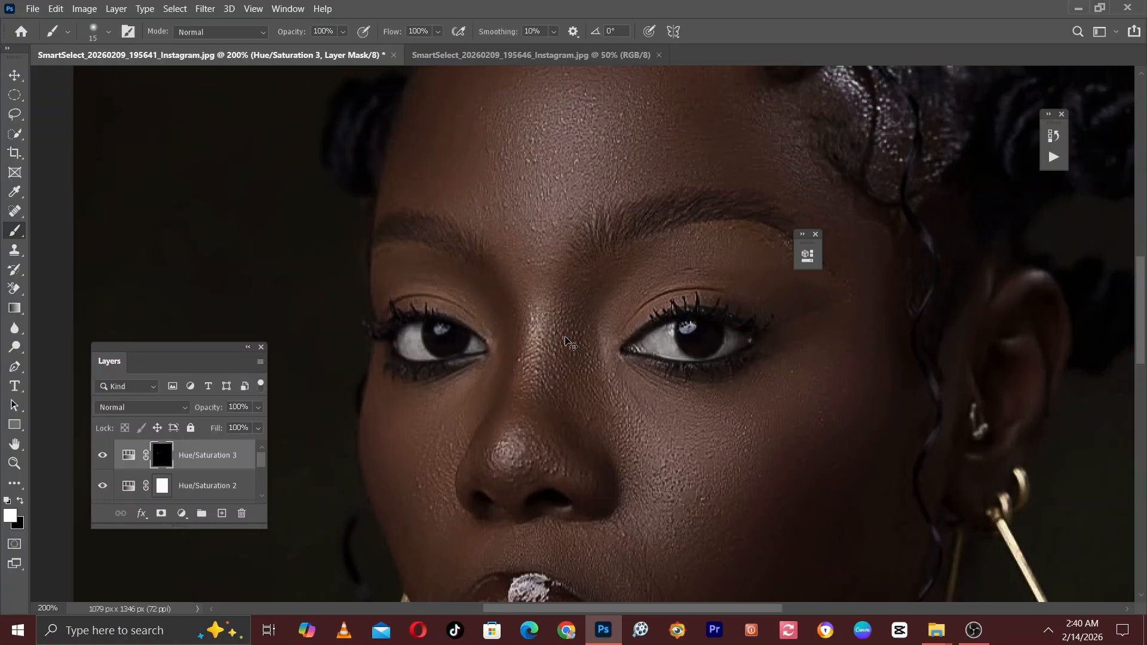
{"action": "key", "text": "ctrl+minus"}
{"action": "left_click_drag", "start_coordinate": [473, 331], "coordinate": [500, 371]}
{"action": "key", "text": "ctrl+minus"}
{"action": "key", "text": "ctrl+plus"}
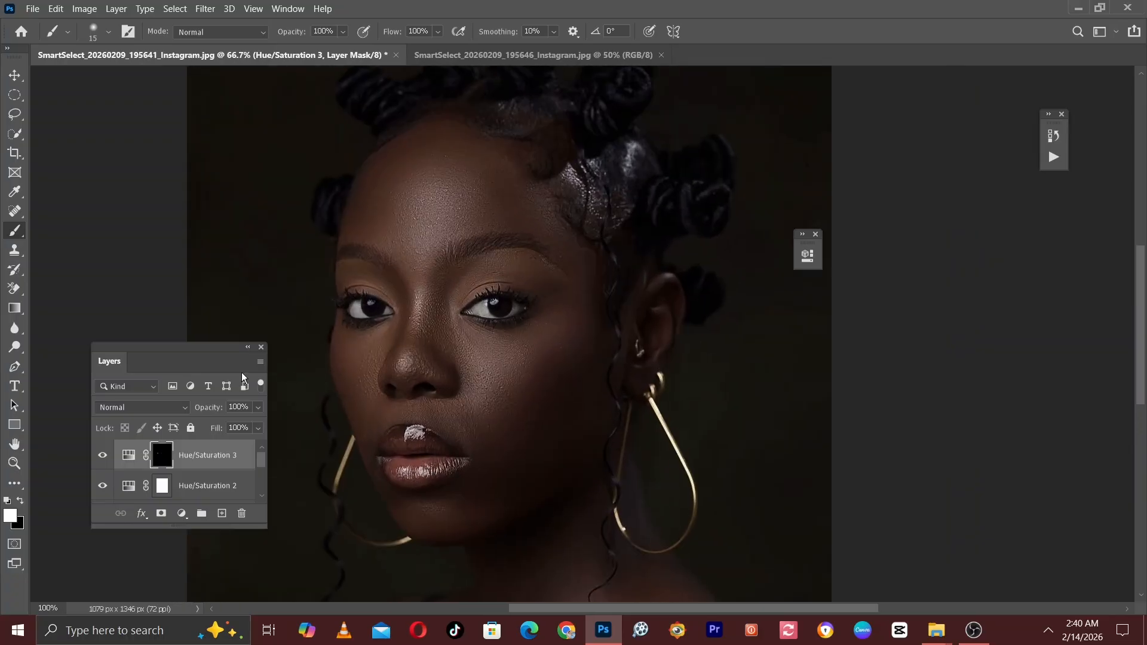
Compare the eyes with the Hue/Saturation 3 layer hidden and shown, and inspect the whole portrait at 66.7%.
{"action": "key", "text": "ctrl+plus"}
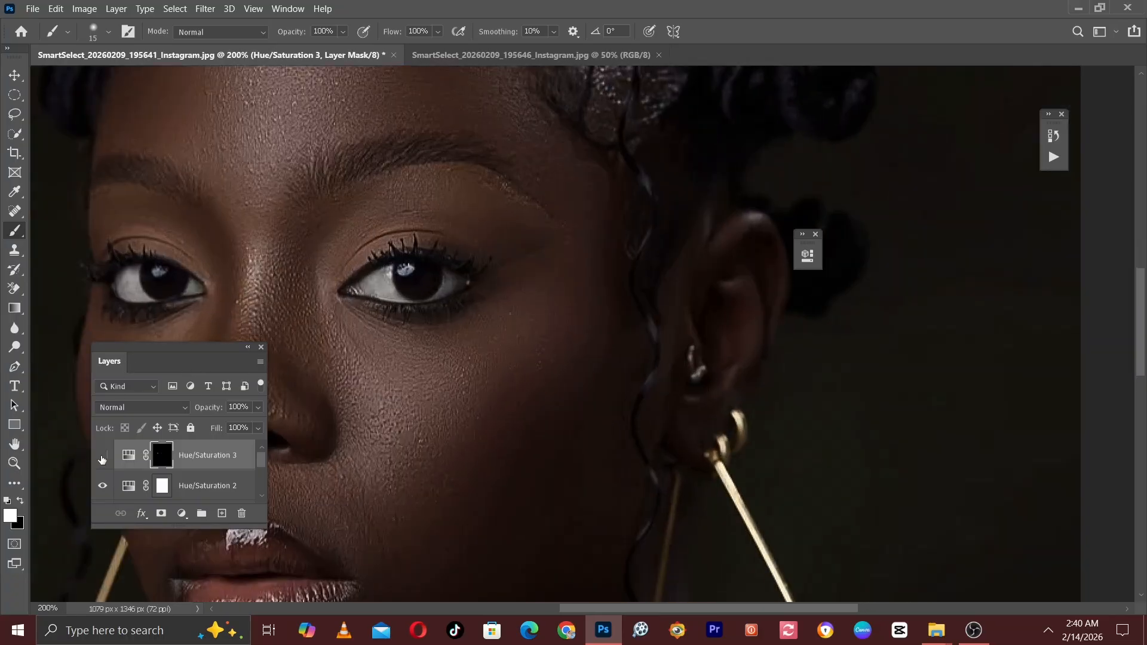
{"action": "left_click", "coordinate": [102, 456]}
{"action": "left_click", "coordinate": [102, 457]}
{"action": "left_click", "coordinate": [103, 458]}
{"action": "left_click", "coordinate": [103, 459]}
{"action": "key", "text": "ctrl+minus"}
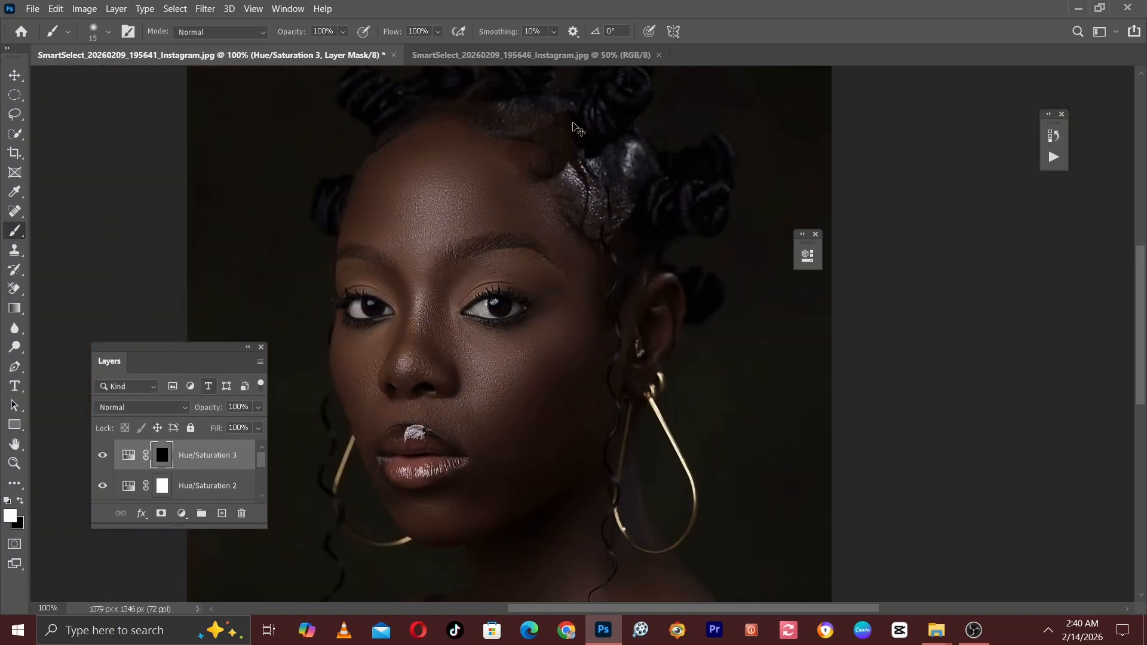
{"action": "key", "text": "ctrl+minus"}
{"action": "left_click_drag", "start_coordinate": [705, 247], "coordinate": [573, 123]}
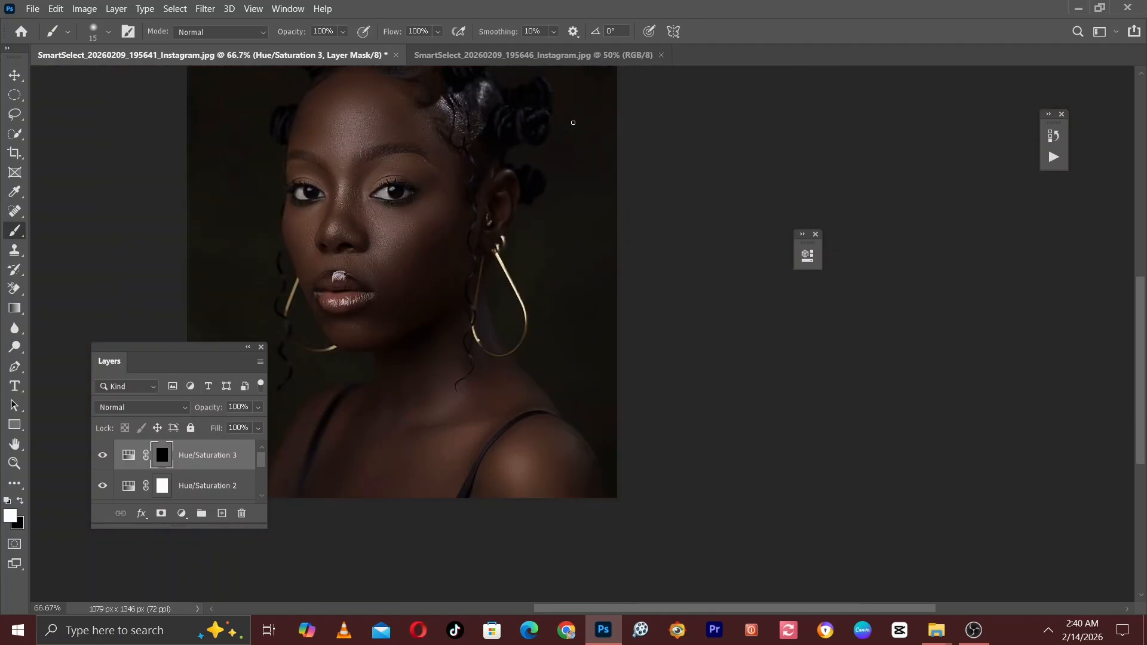
{"action": "left_click_drag", "start_coordinate": [276, 274], "coordinate": [377, 329]}
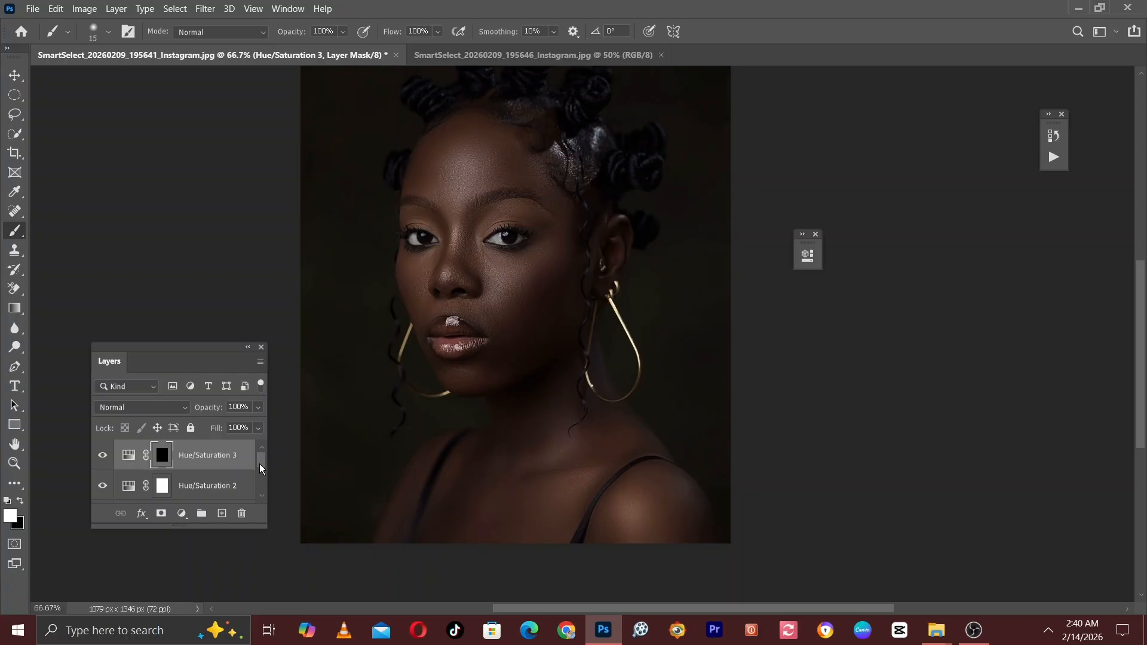
Put all layers above the Background, from Hue/Saturation 3 down to Group 2, into one new group.
{"action": "left_click_drag", "start_coordinate": [263, 464], "coordinate": [263, 487]}
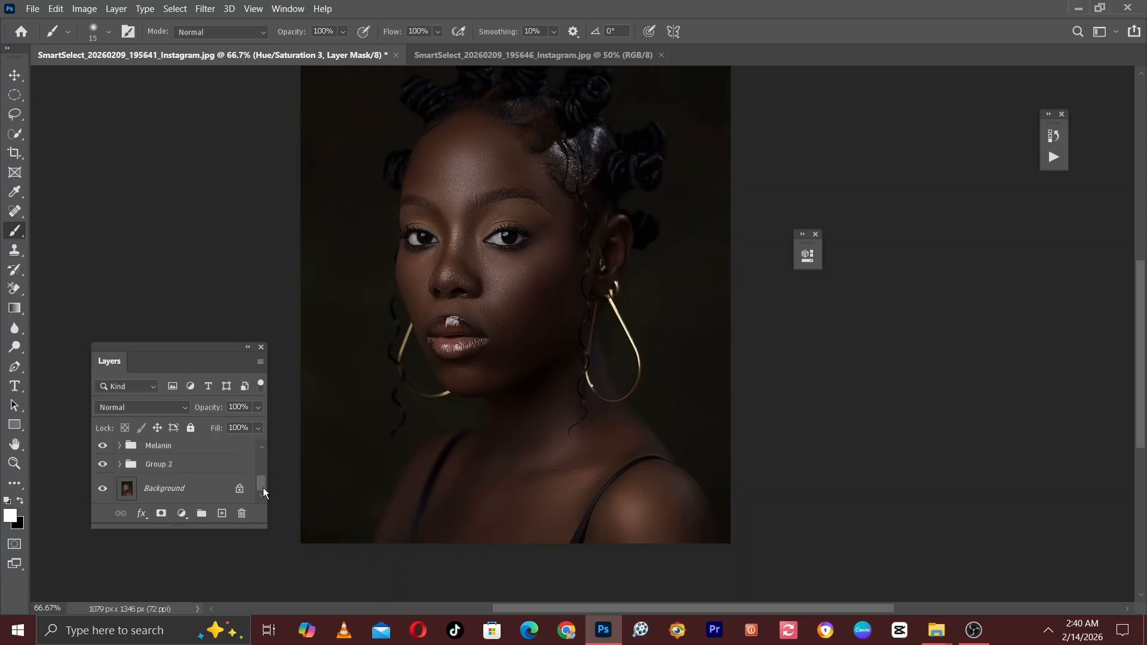
{"action": "left_click", "coordinate": [212, 467]}
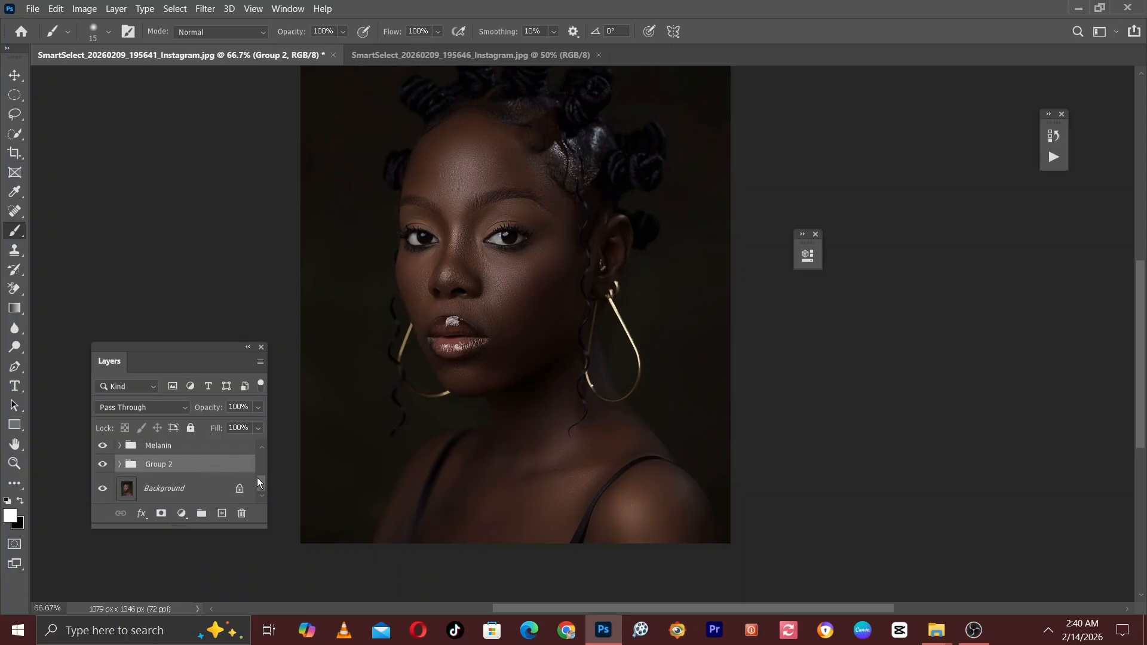
{"action": "mouse_move", "coordinate": [258, 483]}
{"action": "left_mouse_down"}
{"action": "mouse_move", "coordinate": [261, 456]}
{"action": "mouse_move", "coordinate": [261, 483]}
{"action": "left_mouse_up"}
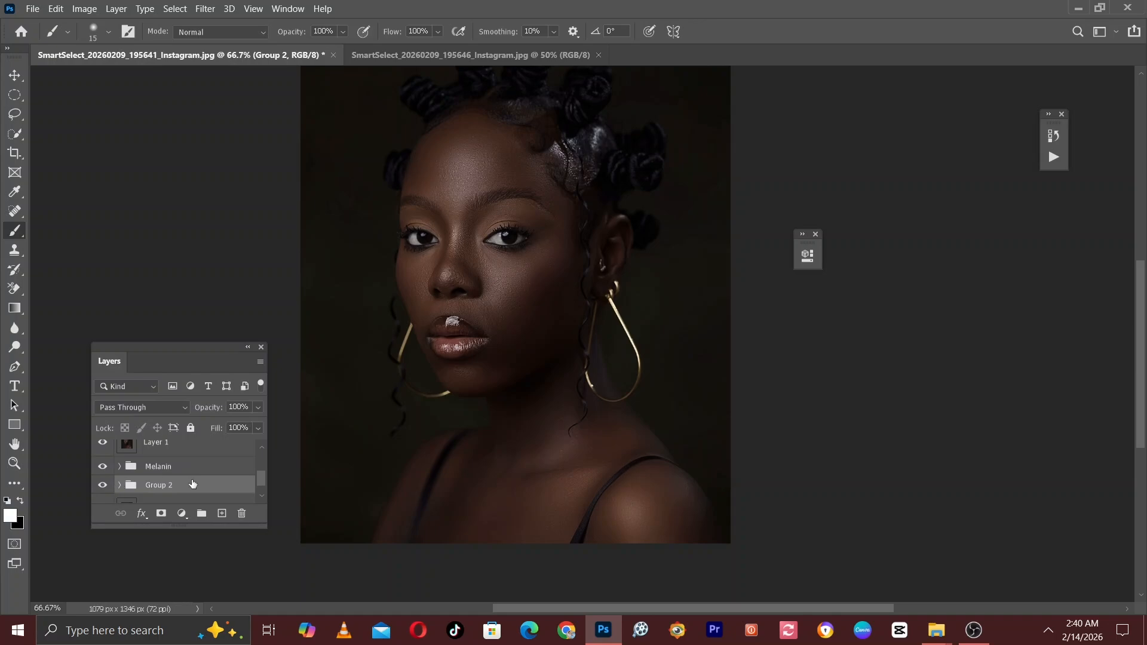
{"action": "mouse_move", "coordinate": [262, 481]}
{"action": "left_mouse_down"}
{"action": "mouse_move", "coordinate": [260, 456]}
{"action": "mouse_move", "coordinate": [274, 486]}
{"action": "left_mouse_up"}
{"action": "left_click", "coordinate": [208, 458], "text": "shift"}
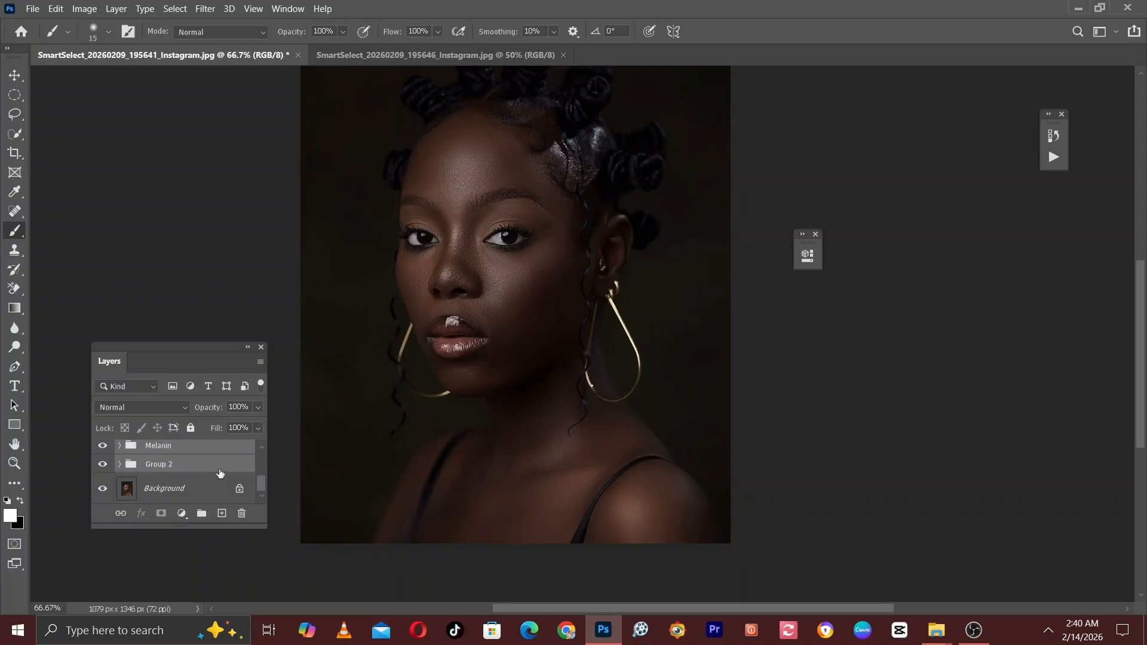
{"action": "left_click_drag", "start_coordinate": [188, 459], "coordinate": [202, 513]}
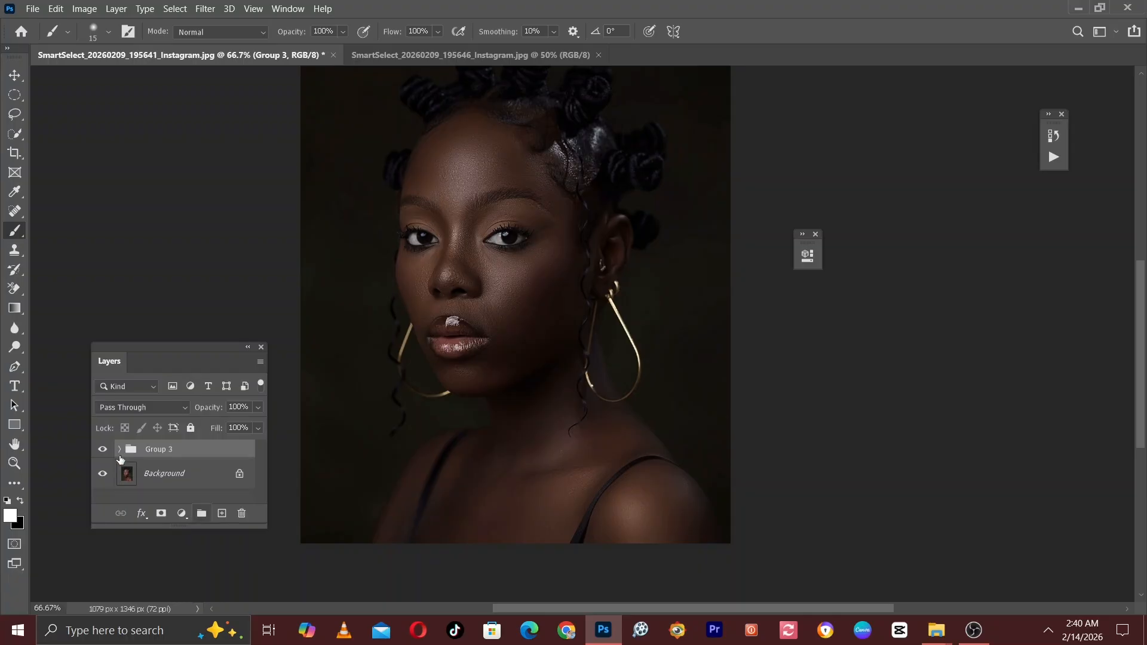
Compare the portrait before and after the retouch by hiding and showing Group 3 at 100% and 66.7%.
{"action": "key", "text": "ctrl+plus"}
{"action": "left_click_drag", "start_coordinate": [419, 296], "coordinate": [507, 349]}
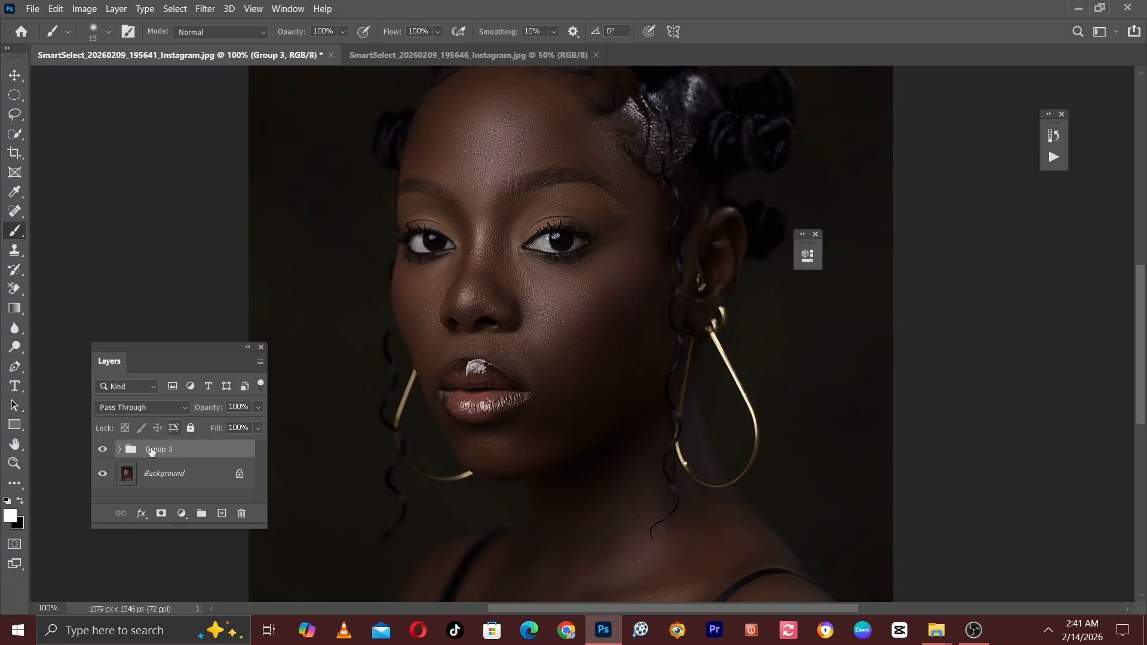
{"action": "left_click", "coordinate": [101, 451]}
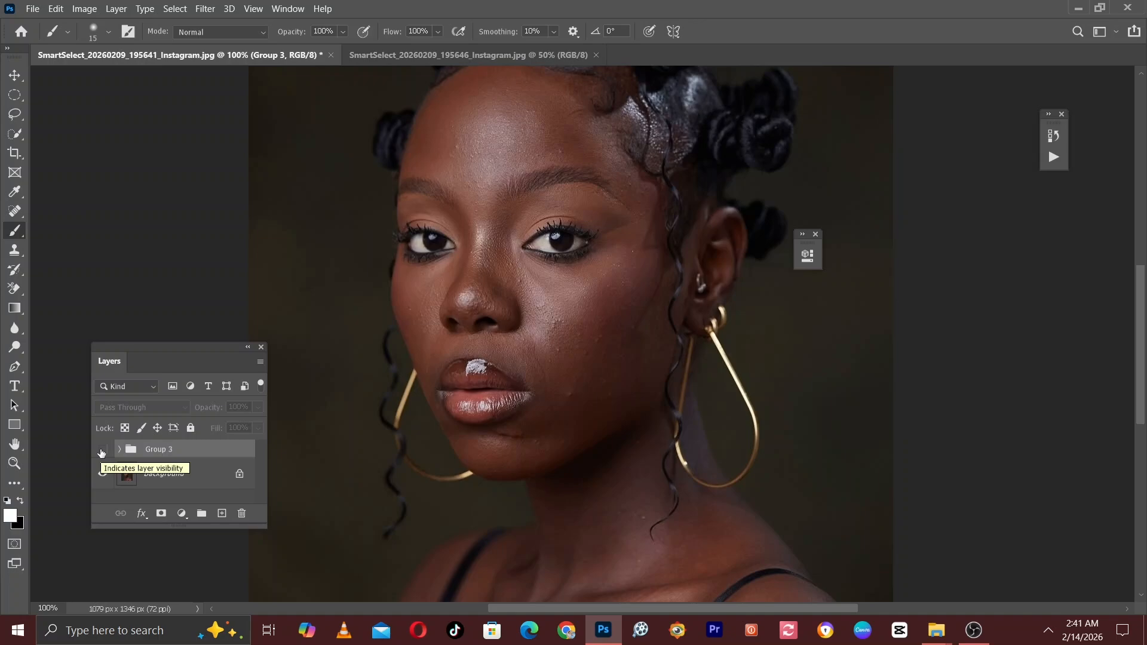
{"action": "left_click", "coordinate": [102, 451]}
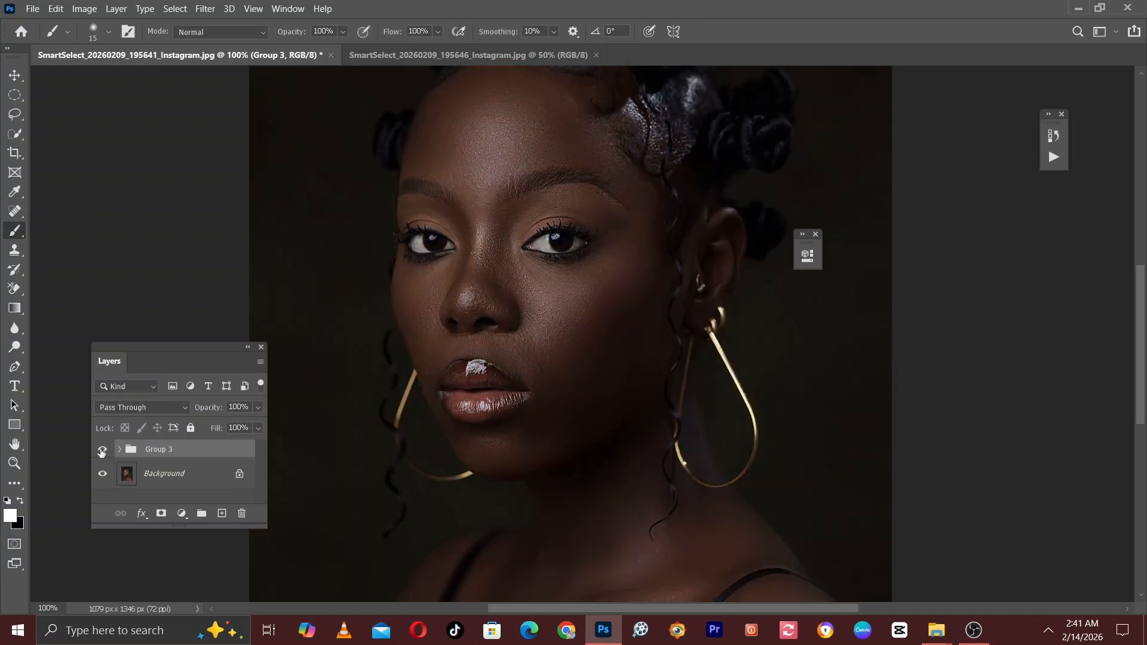
{"action": "key", "text": "ctrl+minus"}
{"action": "left_click", "coordinate": [102, 451]}
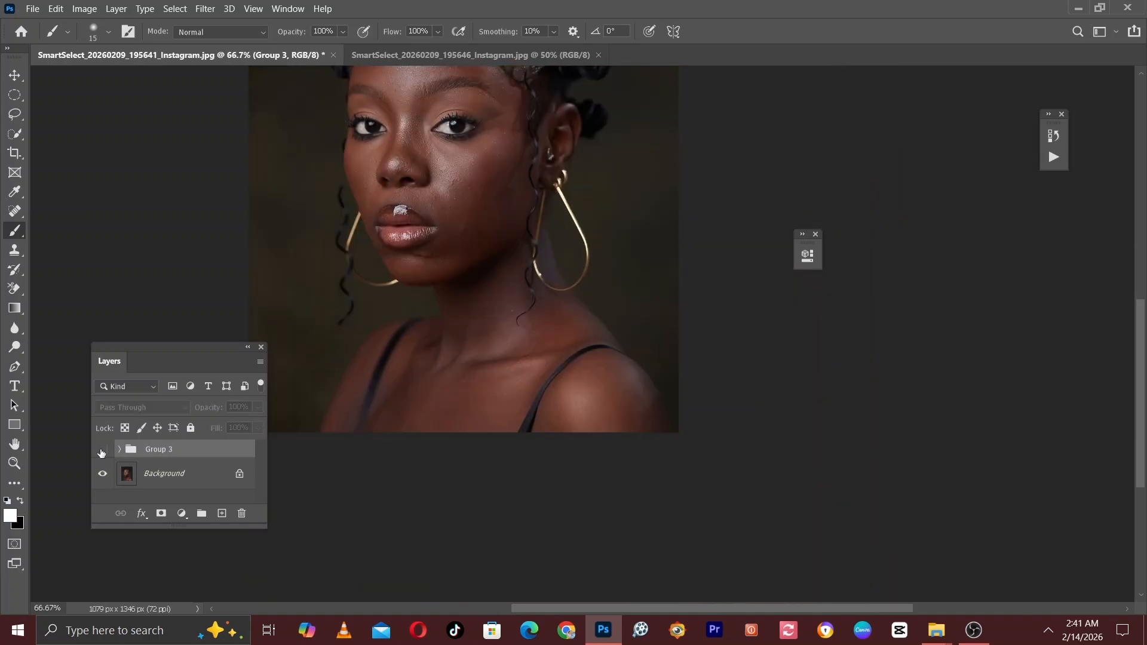
{"action": "left_click_drag", "start_coordinate": [310, 303], "coordinate": [481, 406]}
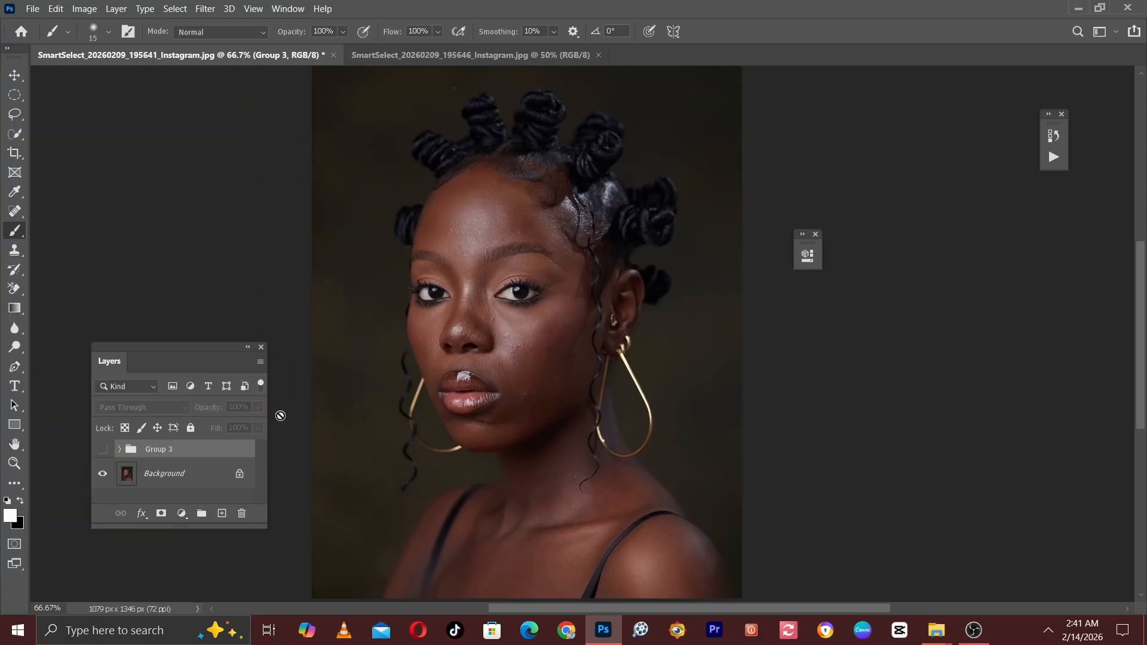
{"action": "left_click", "coordinate": [102, 454]}
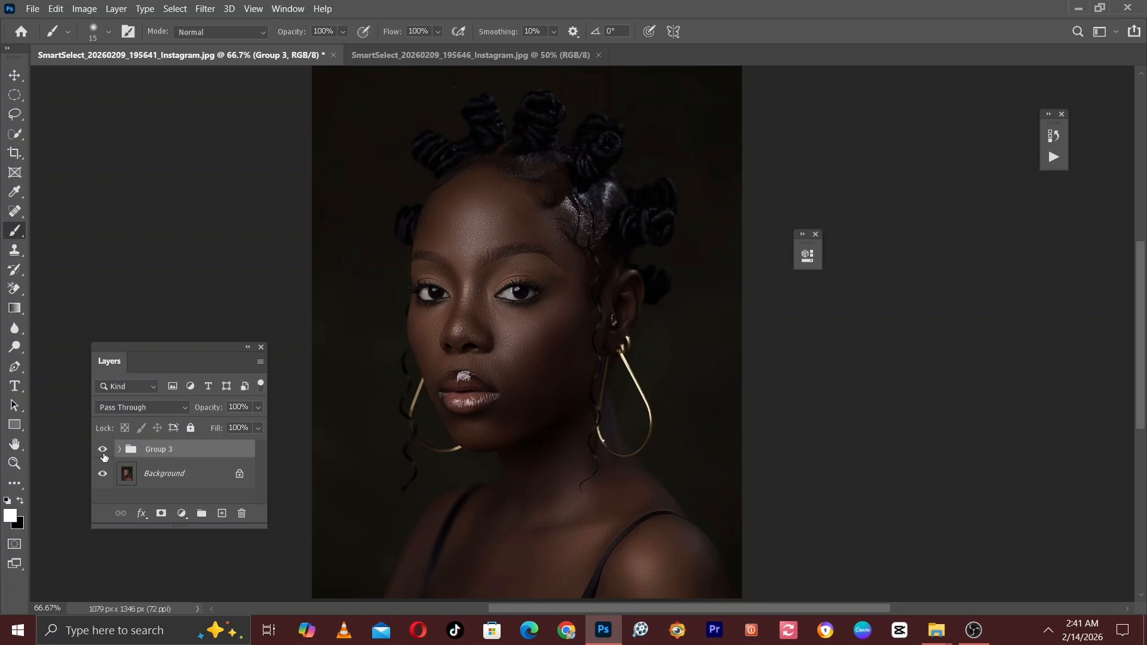
Expand Group 3, review its layers and select the Melanin group inside it.
{"action": "key", "text": "ctrl+plus"}
{"action": "key", "text": "ctrl+plus"}
{"action": "left_click_drag", "start_coordinate": [449, 264], "coordinate": [586, 292]}
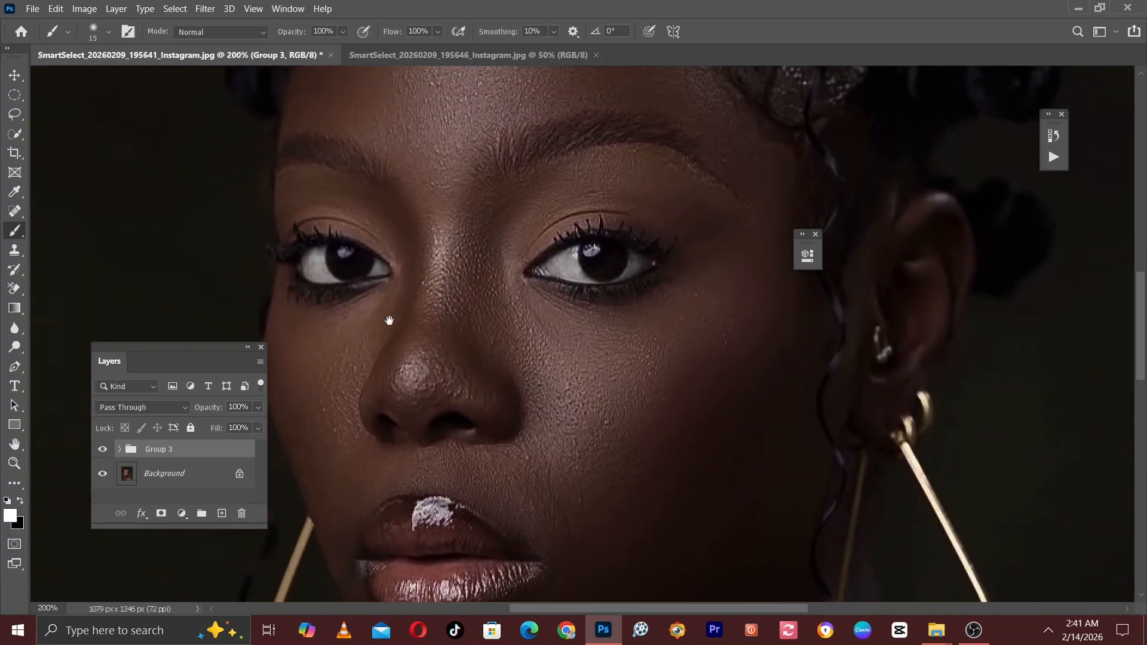
{"action": "left_click_drag", "start_coordinate": [389, 320], "coordinate": [398, 323]}
{"action": "left_click", "coordinate": [120, 449]}
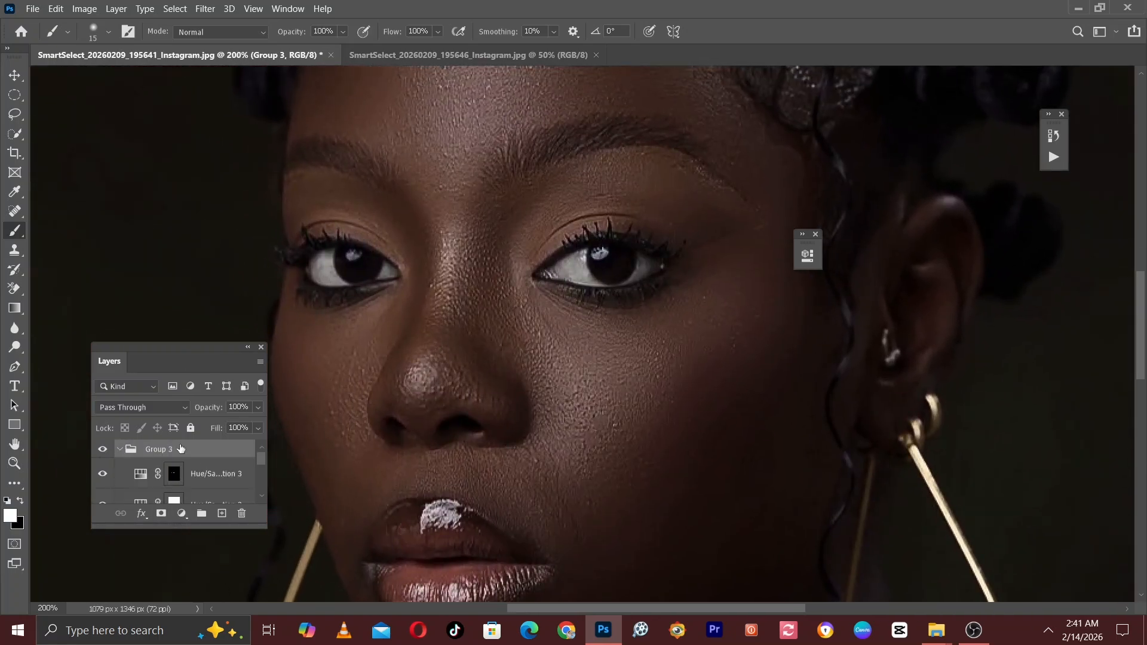
{"action": "left_click_drag", "start_coordinate": [261, 458], "coordinate": [268, 487]}
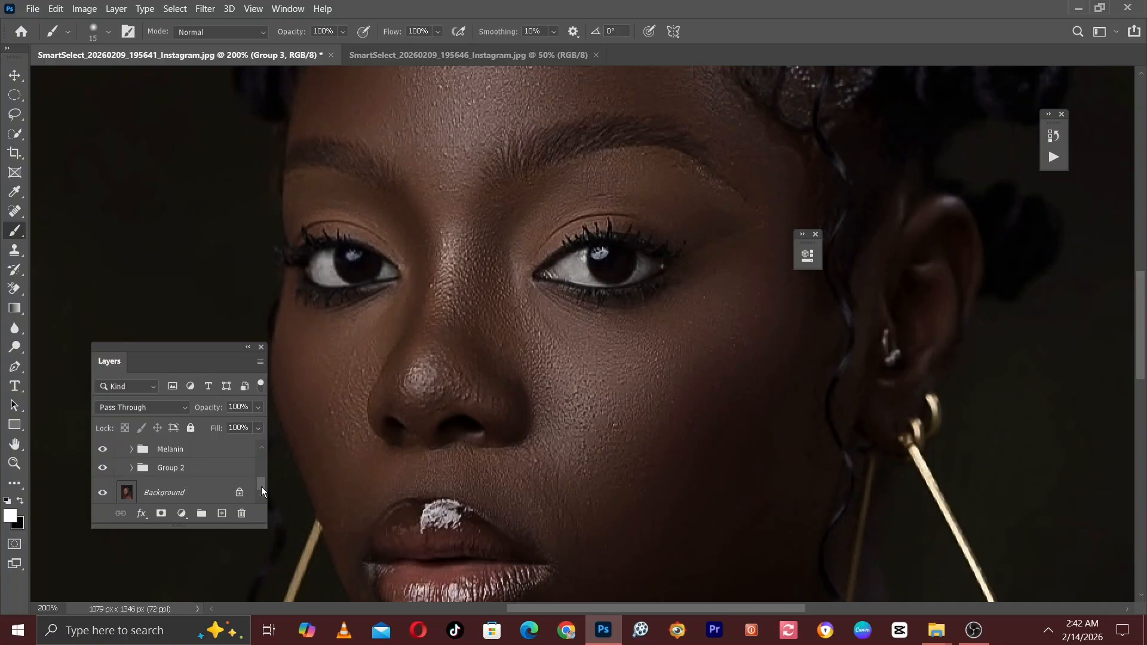
{"action": "scroll", "coordinate": [263, 486], "scroll_direction": "up", "scroll_amount": 1}
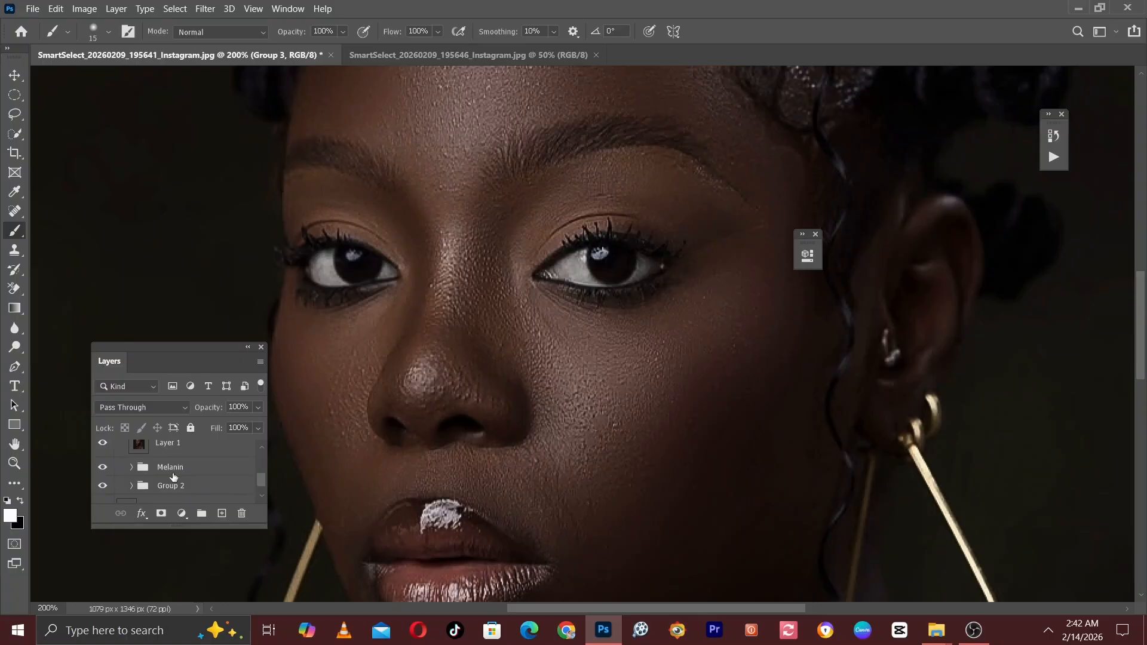
{"action": "left_click", "coordinate": [173, 476]}
{"action": "scroll", "coordinate": [263, 479], "scroll_direction": "up", "scroll_amount": 1}
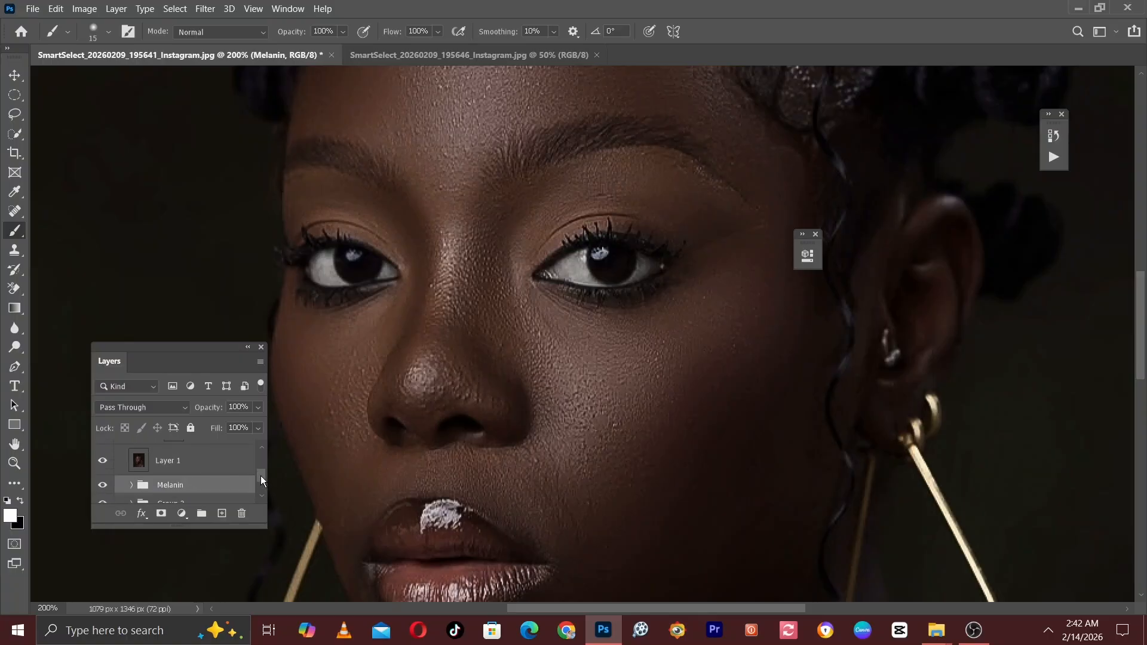
{"action": "scroll", "coordinate": [258, 469], "scroll_direction": "up", "scroll_amount": 4}
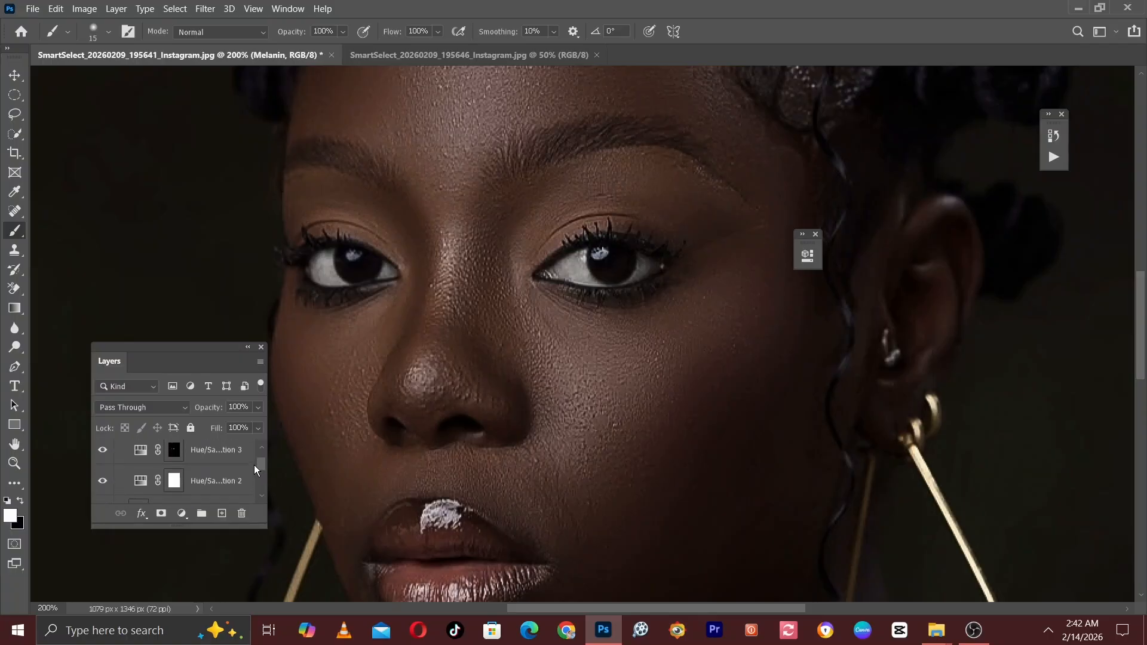
{"action": "scroll", "coordinate": [254, 465], "scroll_direction": "up", "scroll_amount": 1}
Hide the Hue/Saturation 3, Hue/Saturation 2 and Layer 1 layers above the Melanin group.
{"action": "left_click", "coordinate": [103, 456]}
{"action": "left_click", "coordinate": [102, 487]}
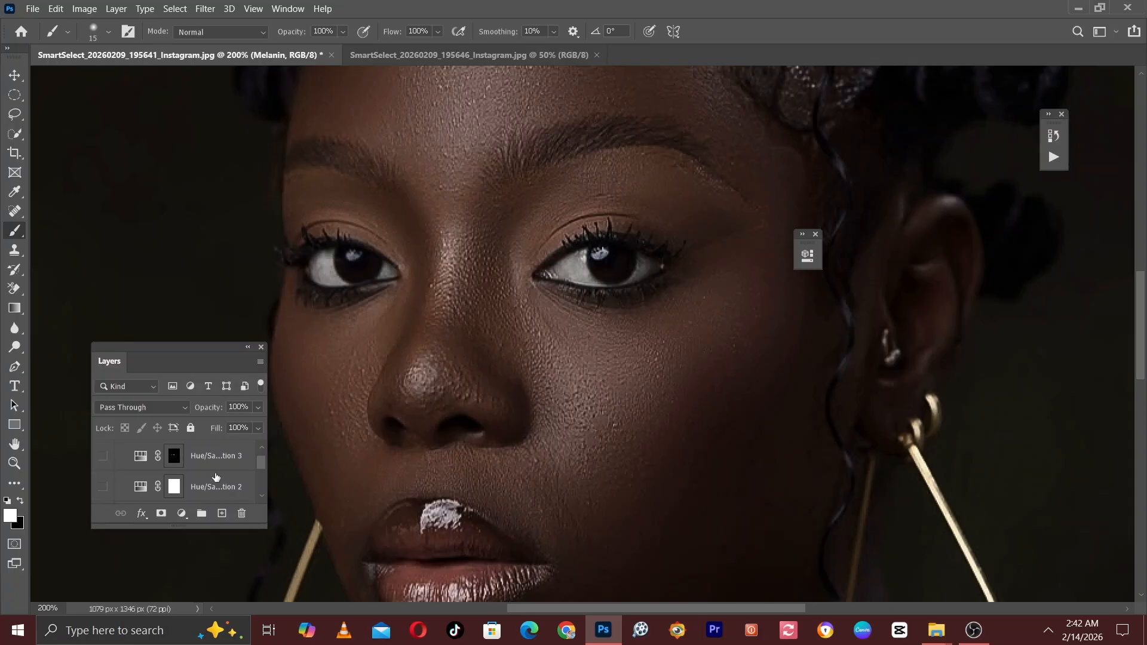
{"action": "scroll", "coordinate": [263, 466], "scroll_direction": "down", "scroll_amount": 2}
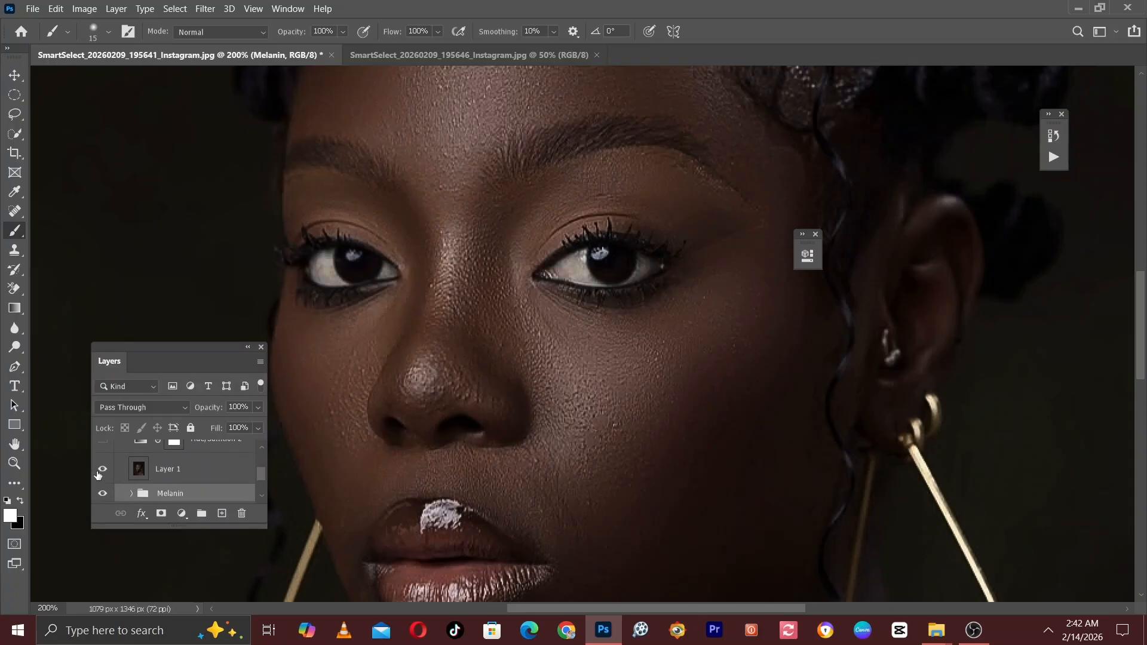
{"action": "left_click", "coordinate": [100, 471]}
Check the Melanin group's effect by hiding and showing it, and try its opacity at 66%.
{"action": "left_click", "coordinate": [258, 408]}
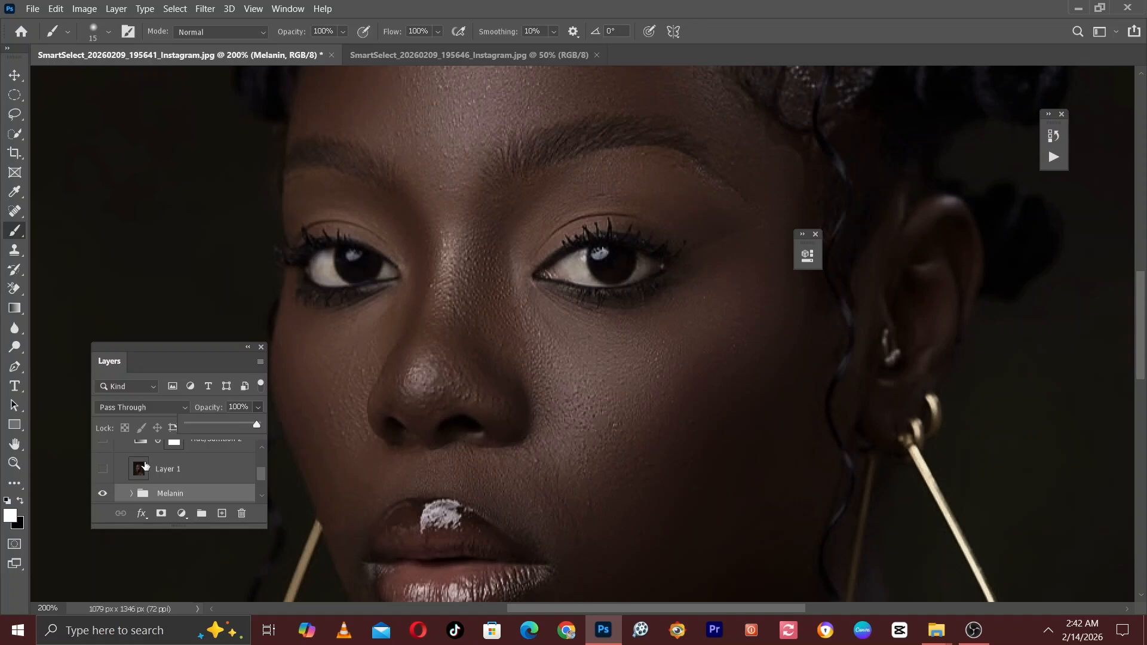
{"action": "left_click", "coordinate": [103, 494]}
{"action": "left_click", "coordinate": [104, 495]}
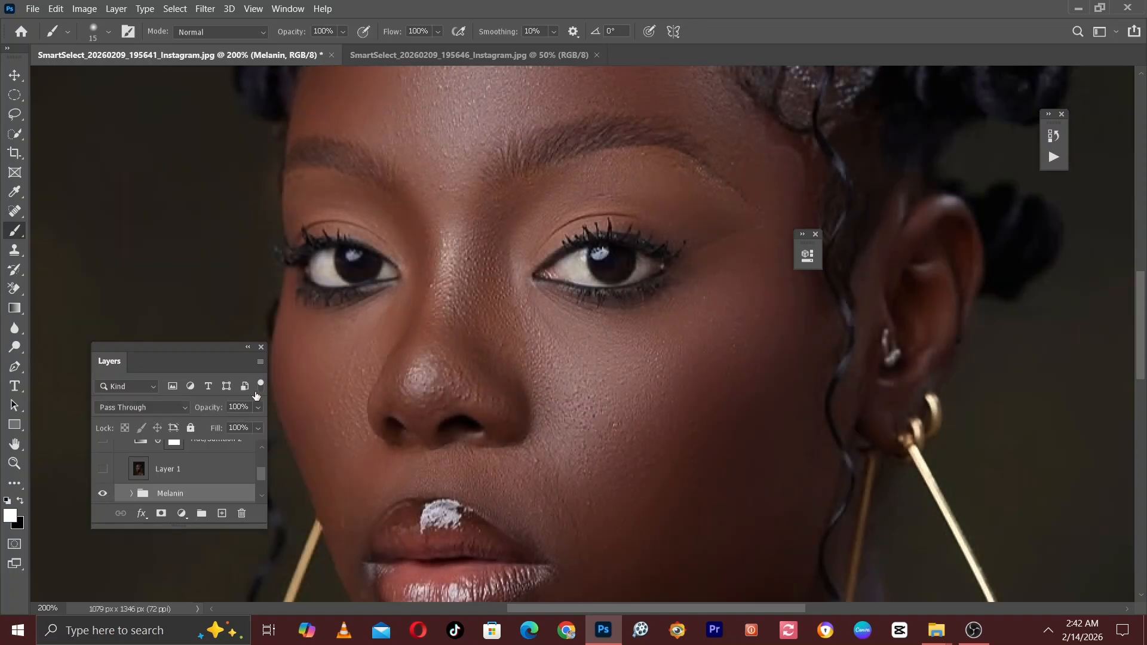
{"action": "left_click", "coordinate": [255, 408]}
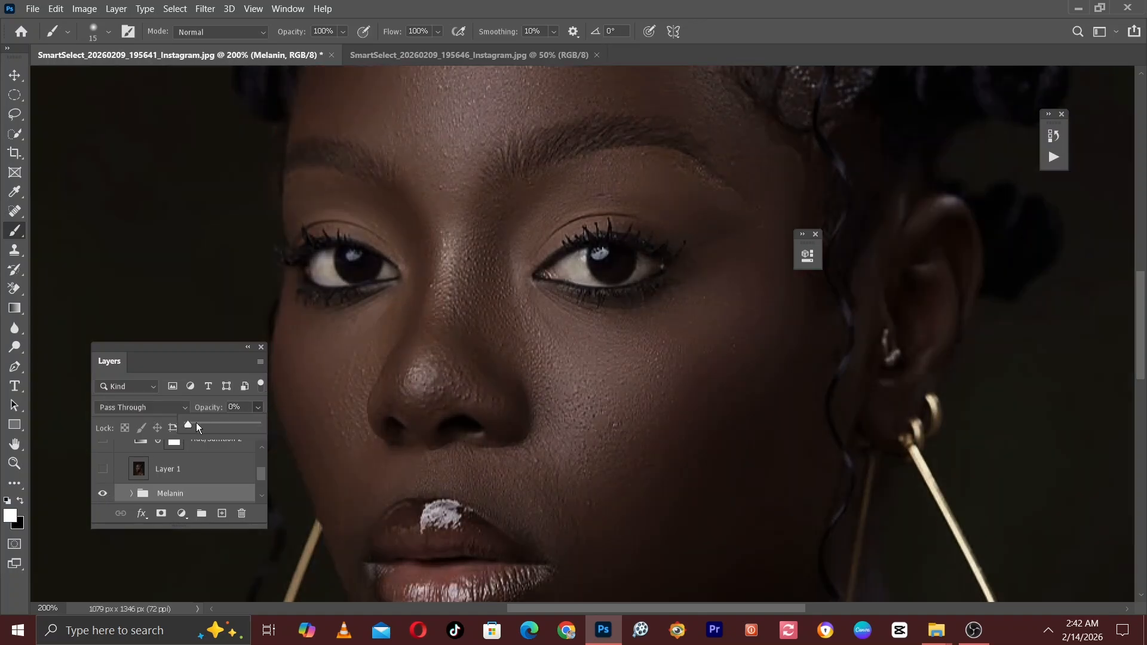
{"action": "left_click_drag", "start_coordinate": [197, 425], "coordinate": [228, 427]}
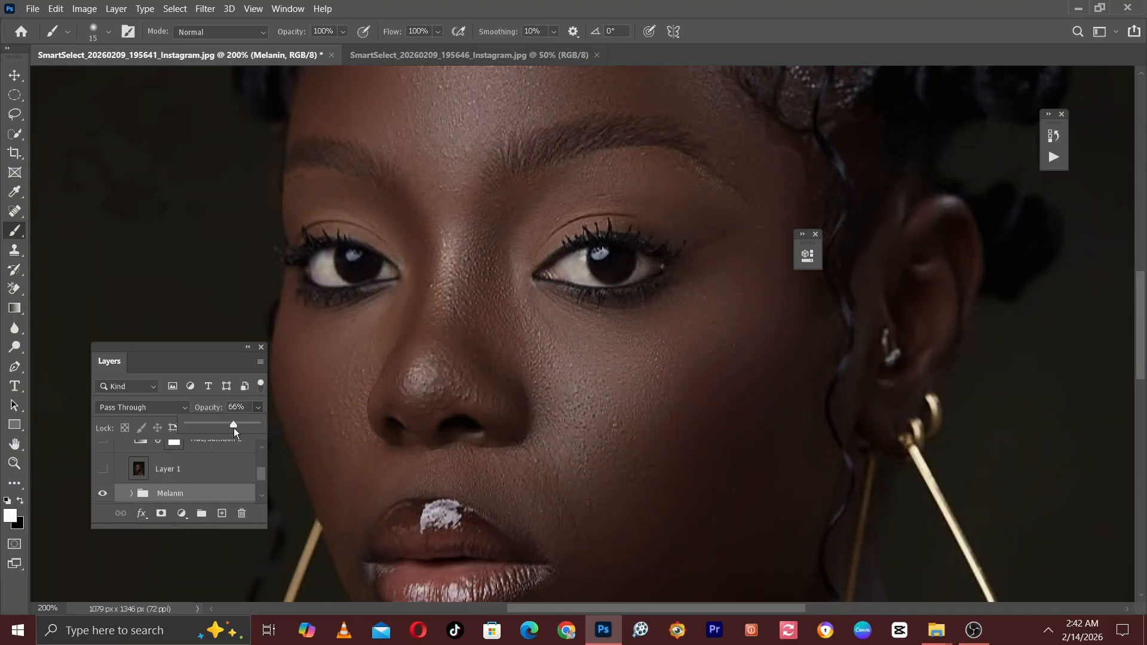
Compare the portrait with and without Layer 1 while the Melanin group stands at 66% opacity.
{"action": "left_click", "coordinate": [103, 469]}
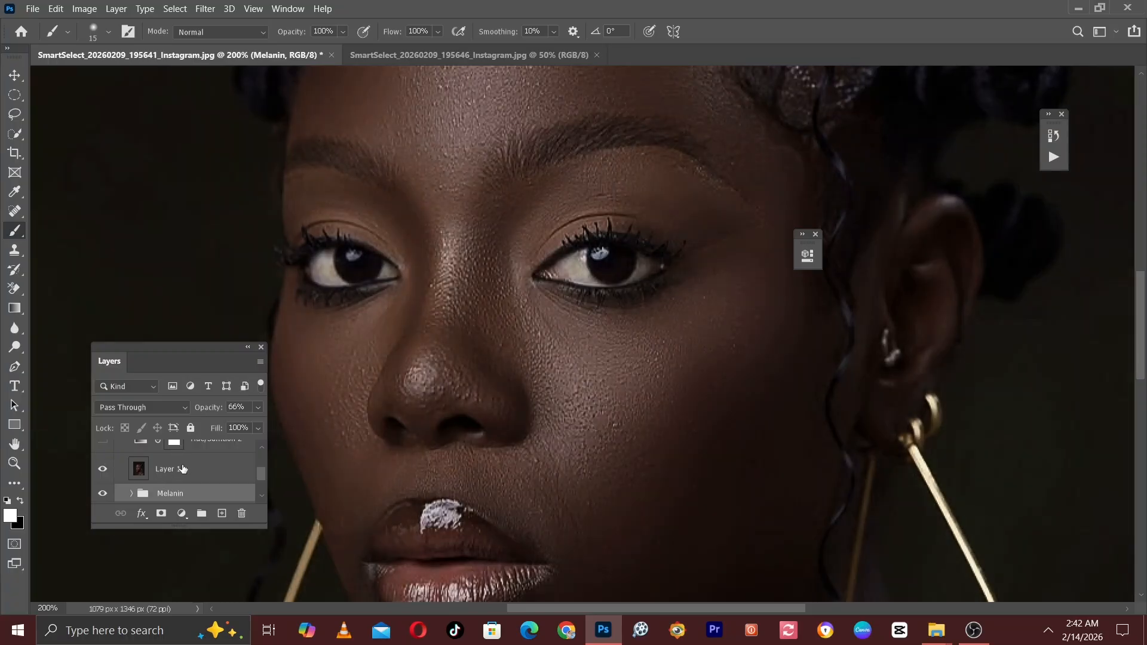
{"action": "left_click", "coordinate": [106, 468]}
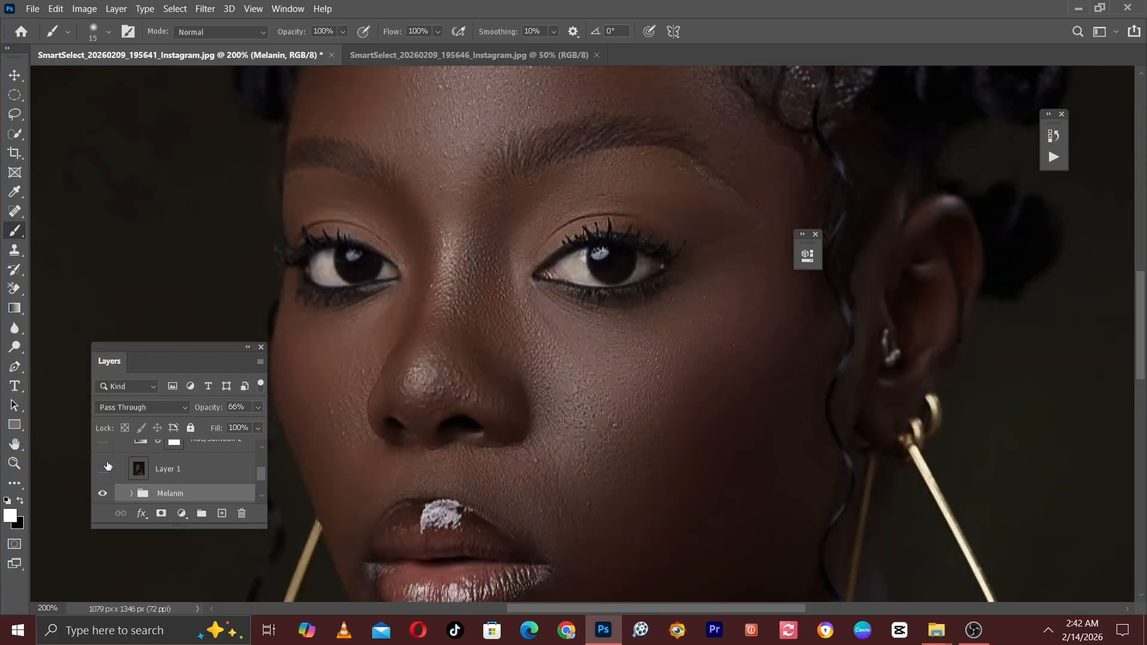
{"action": "left_click", "coordinate": [102, 469]}
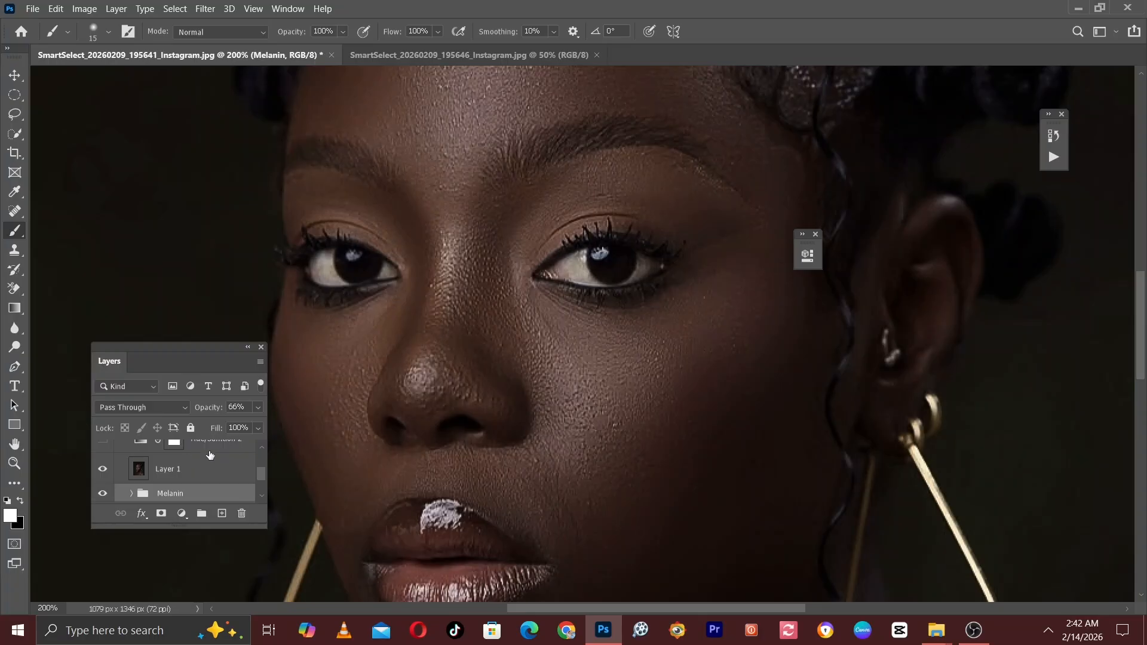
{"action": "left_click", "coordinate": [101, 469]}
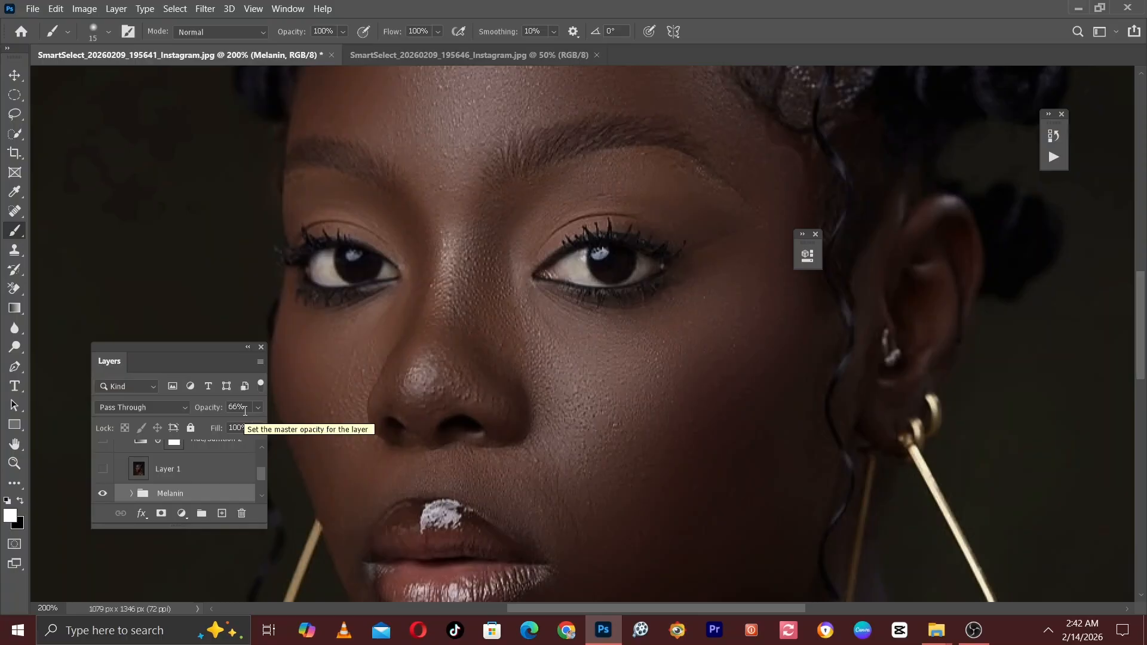
Set the Melanin group's opacity to 70% and make Layer 1 visible again.
{"action": "left_click", "coordinate": [245, 412]}
{"action": "type", "text": "70"}
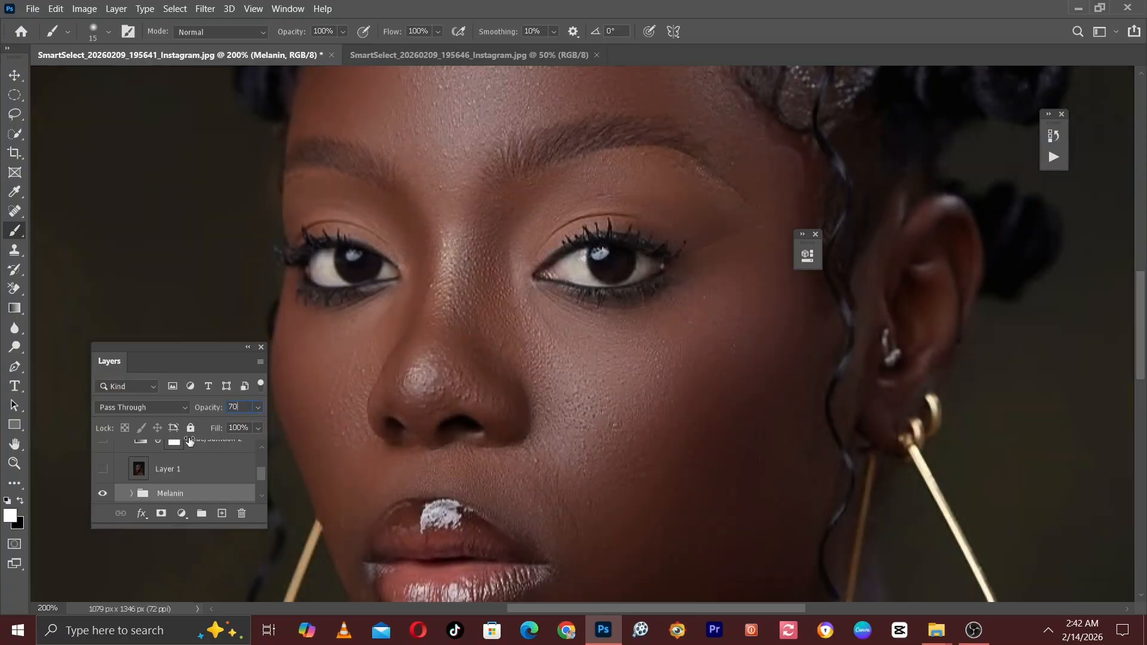
{"action": "left_click", "coordinate": [103, 469]}
{"action": "key", "text": "Return"}
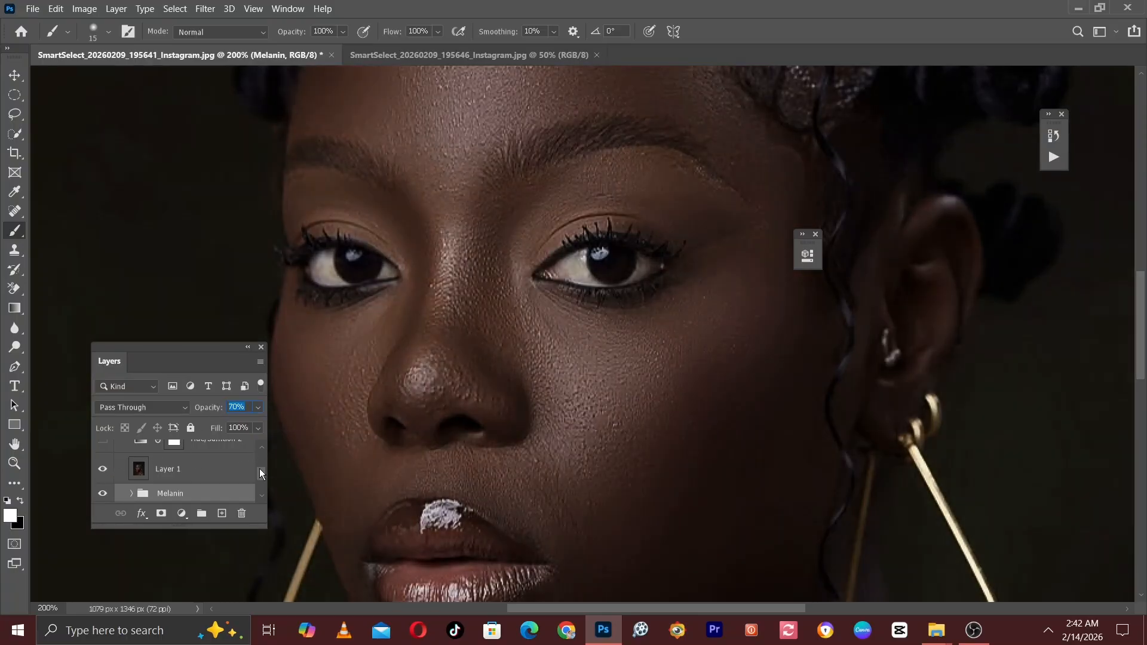
Show the Hue/Saturation 2 and Hue/Saturation 3 layers again and collapse Group 3.
{"action": "left_click_drag", "start_coordinate": [262, 475], "coordinate": [262, 461]}
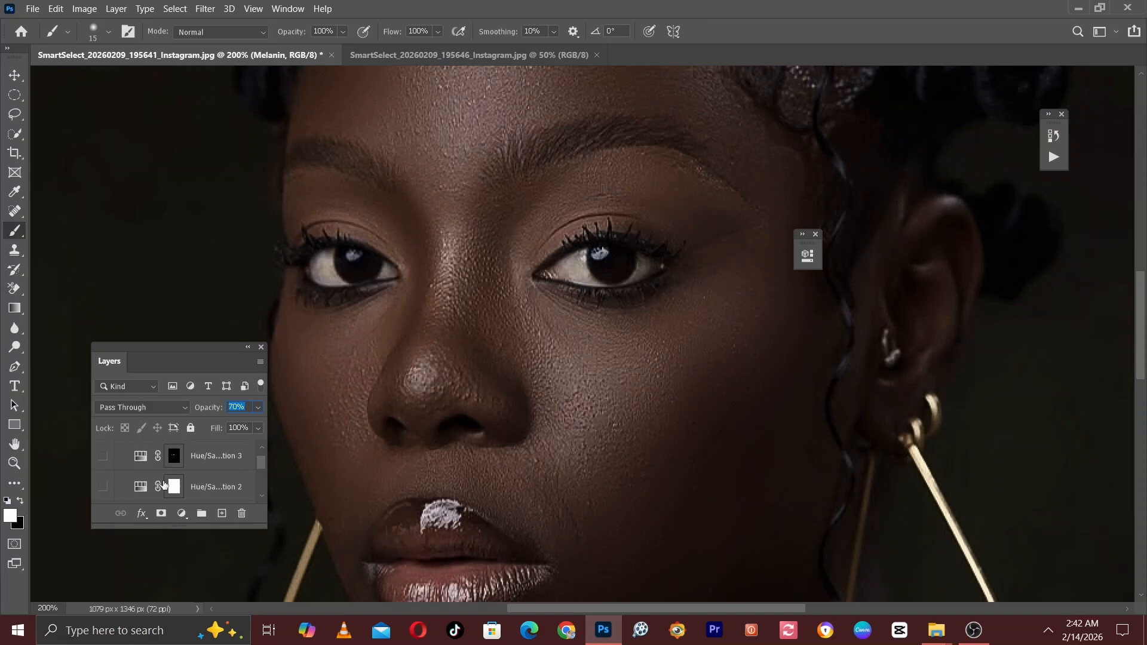
{"action": "left_click", "coordinate": [104, 488]}
{"action": "left_click", "coordinate": [104, 457]}
{"action": "left_click_drag", "start_coordinate": [264, 458], "coordinate": [267, 433]}
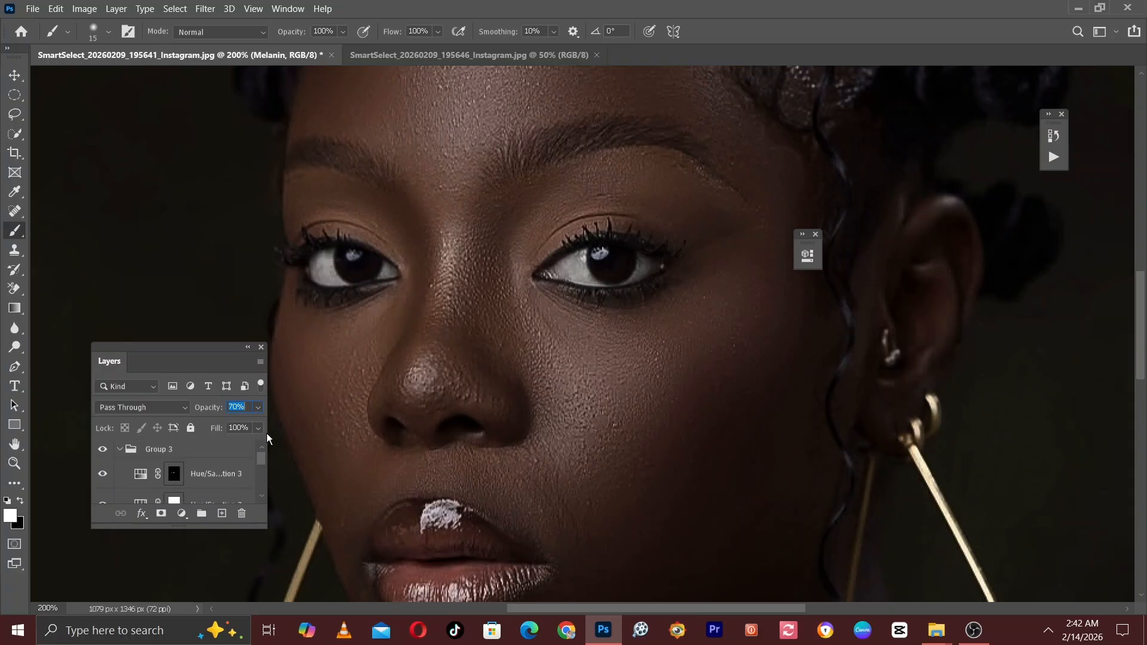
{"action": "left_click", "coordinate": [122, 453]}
Compare the portrait before and after by hiding and showing Group 3, and view the result at 100%.
{"action": "left_click", "coordinate": [102, 450]}
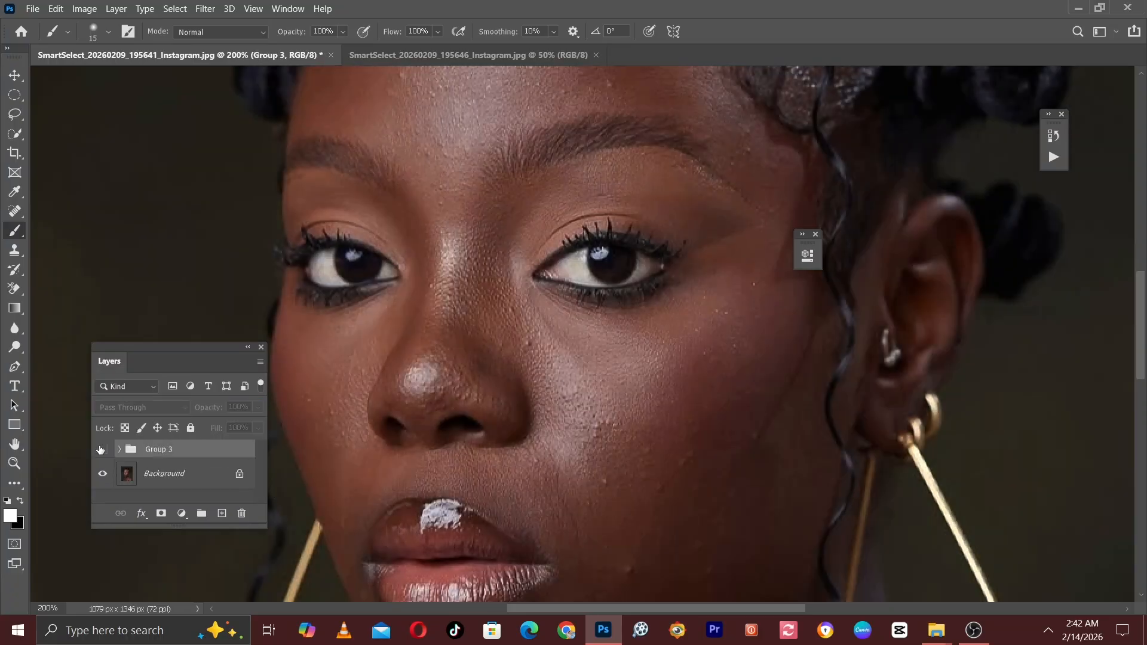
{"action": "left_click", "coordinate": [101, 449]}
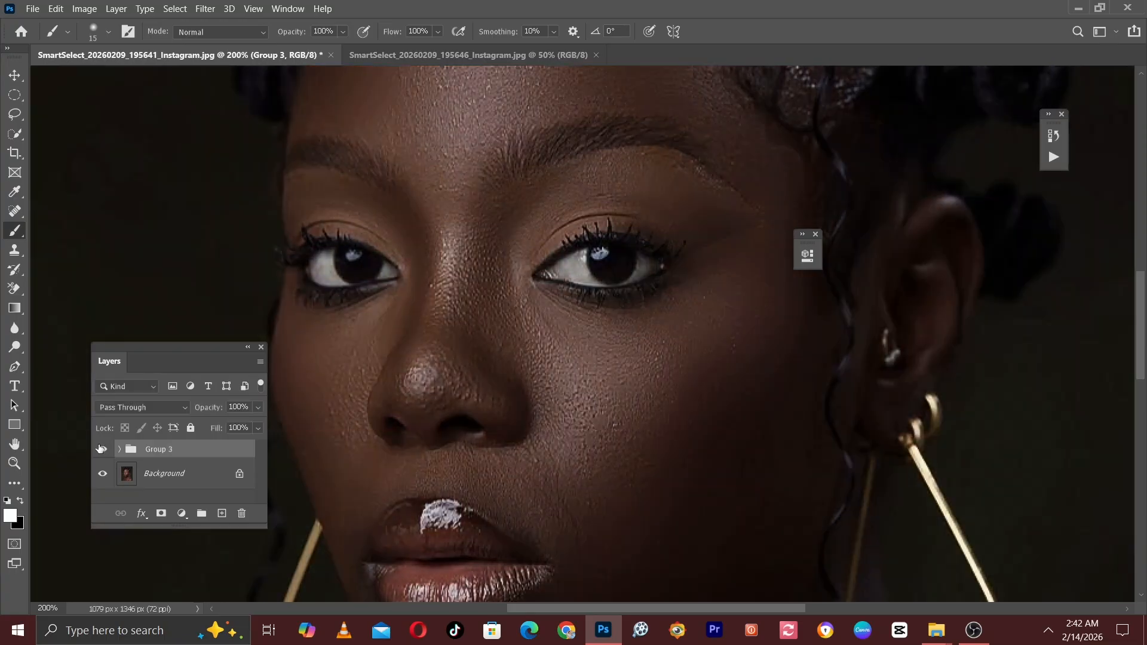
{"action": "left_click", "coordinate": [101, 449]}
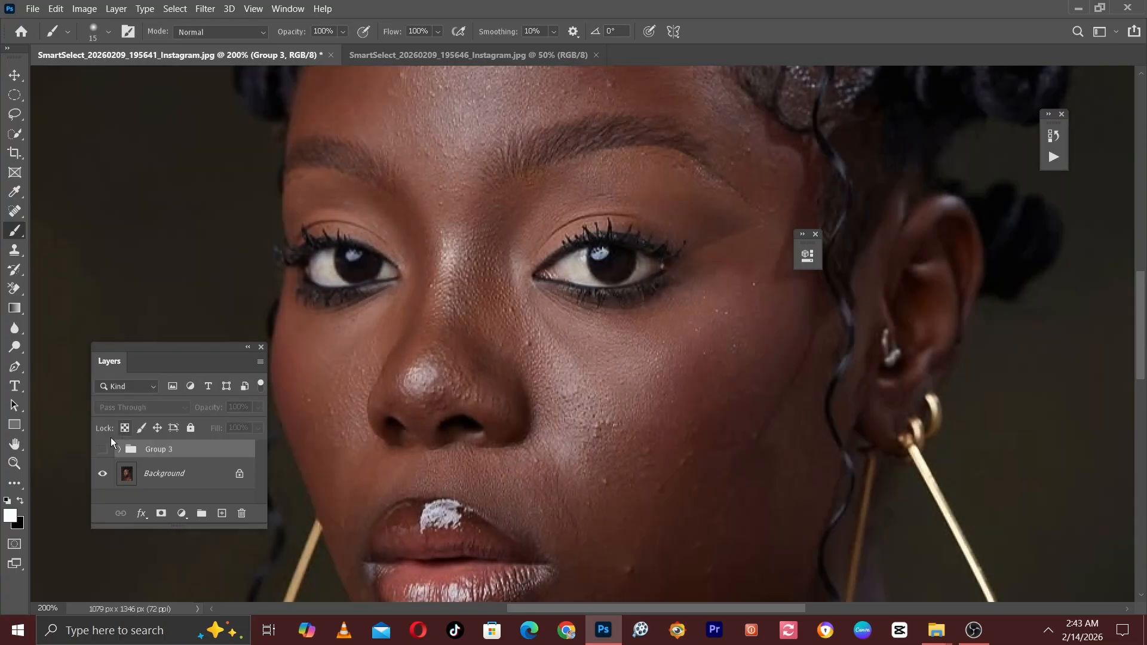
{"action": "left_click", "coordinate": [102, 450]}
{"action": "left_click_drag", "start_coordinate": [368, 357], "coordinate": [464, 392]}
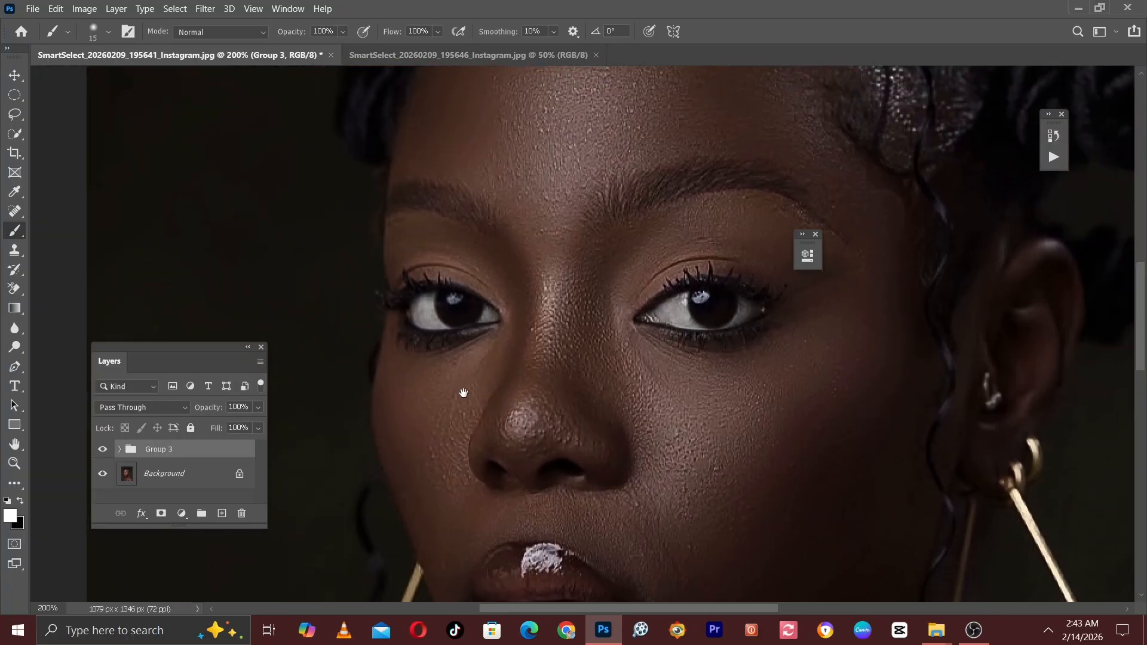
{"action": "key", "text": "ctrl+1"}
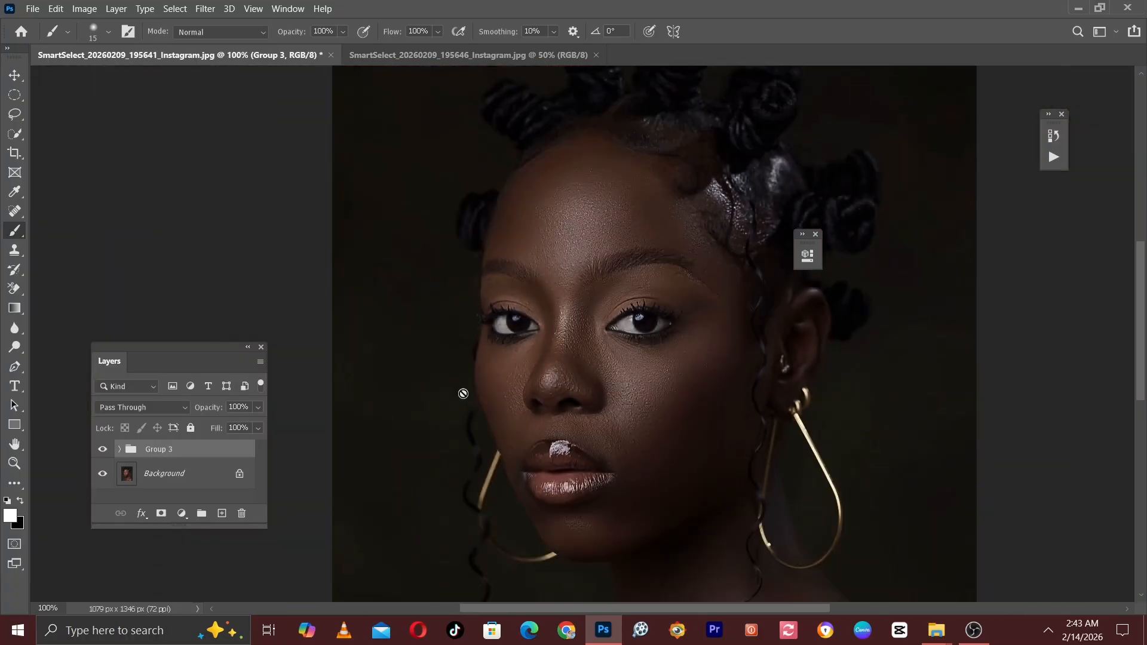